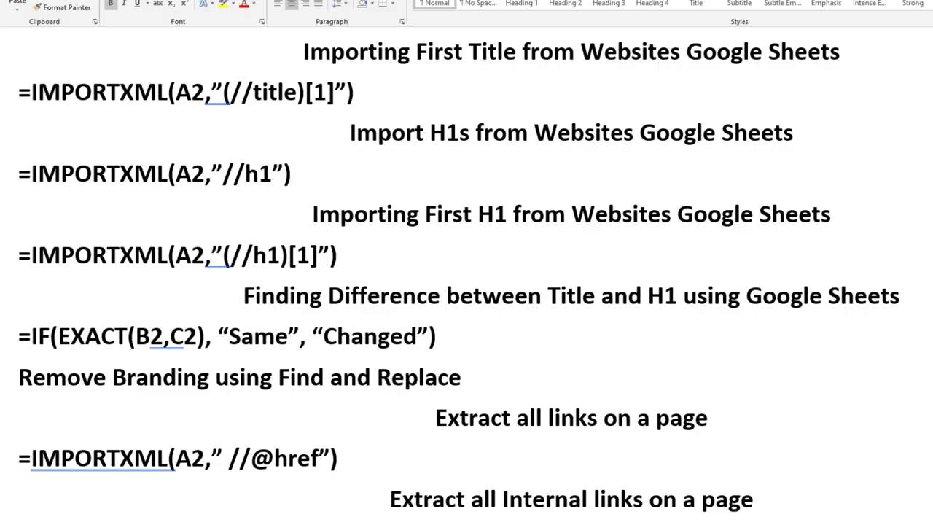
# Select the sitemap function code under 'Extracting Sitemap' in the Word notes and go back to Sheets.
pyautogui.scroll(-2, 524, 213)
pyautogui.scroll(-5, 524, 213)
pyautogui.scroll(-3, 523, 213)
pyautogui.scroll(-3, 524, 214)
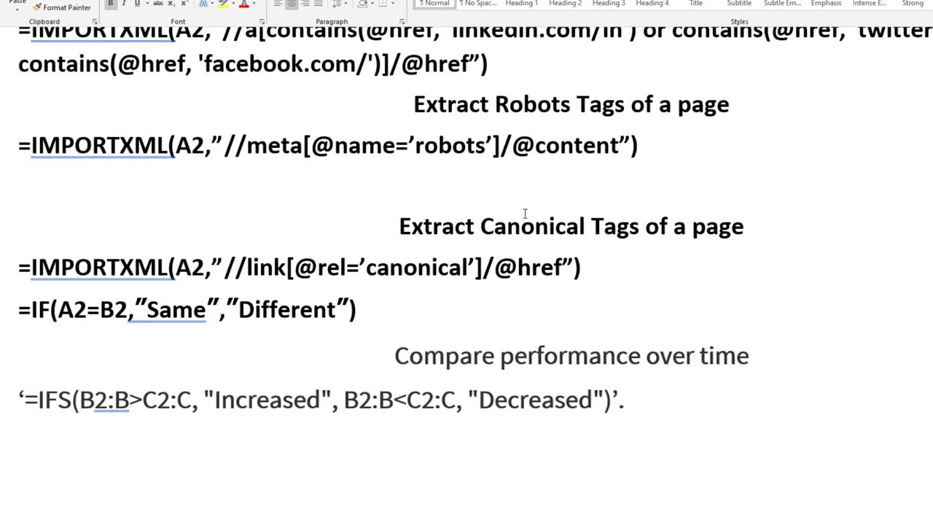
pyautogui.scroll(-1, 524, 214)
pyautogui.scroll(-3, 524, 213)
pyautogui.scroll(-5, 524, 213)
pyautogui.scroll(-2, 524, 214)
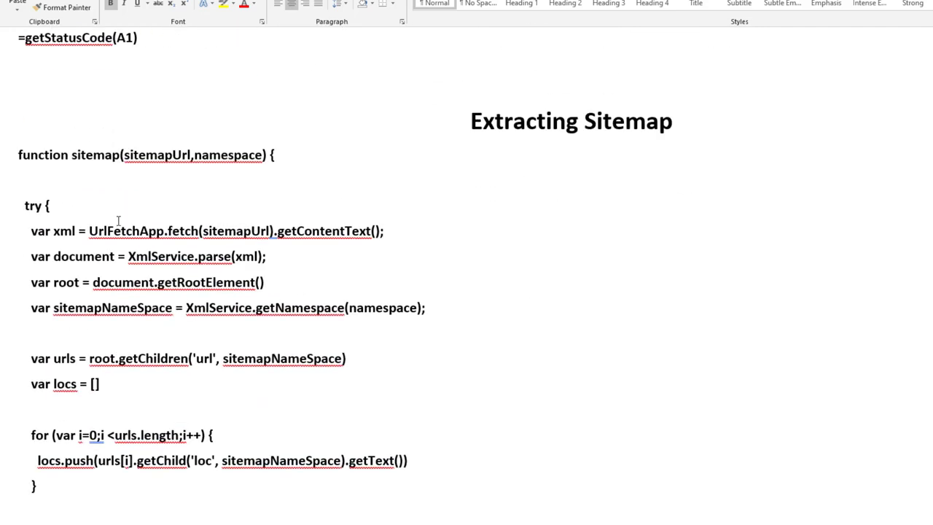
pyautogui.moveTo(16, 143); pyautogui.dragTo(275, 479)
pyautogui.hotkey('ctrl', 'c')
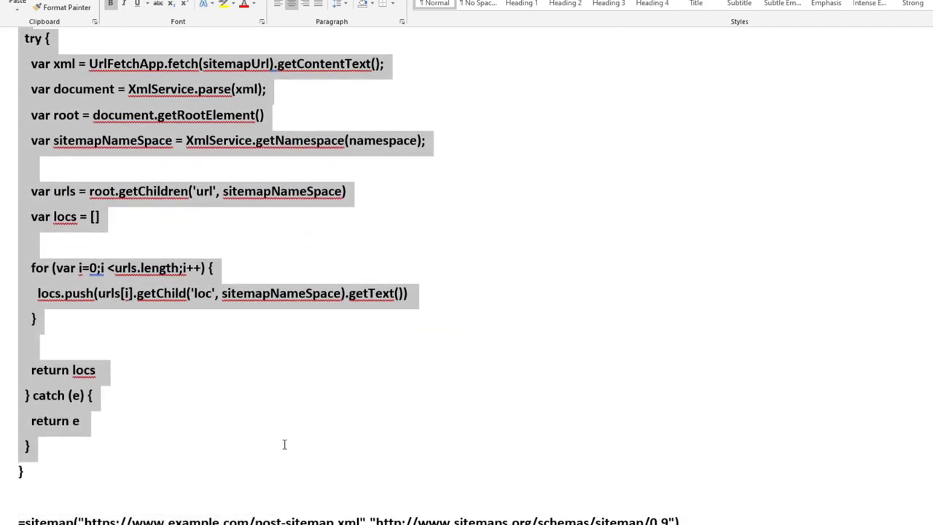
pyautogui.hotkey('alt', 'Tab')
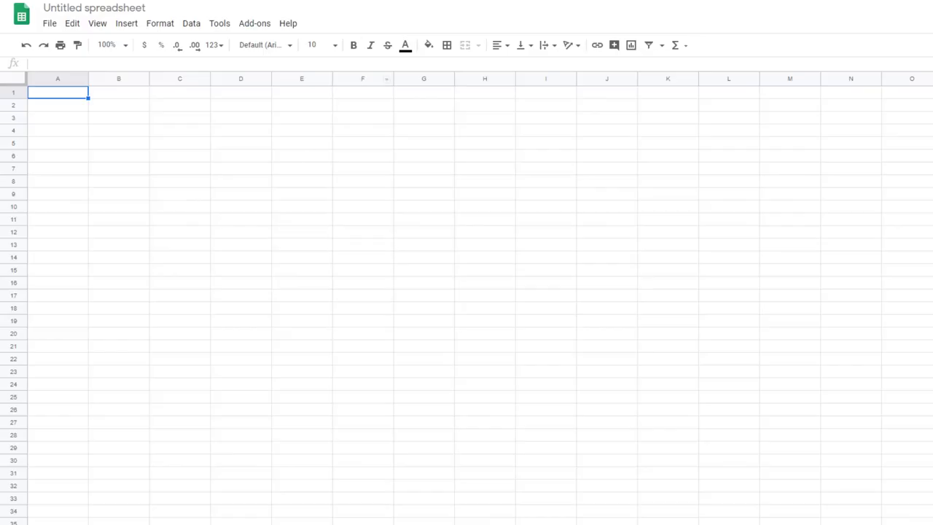
# Create a bound Apps Script project via Tools > Script editor.
pyautogui.click(188, 26)
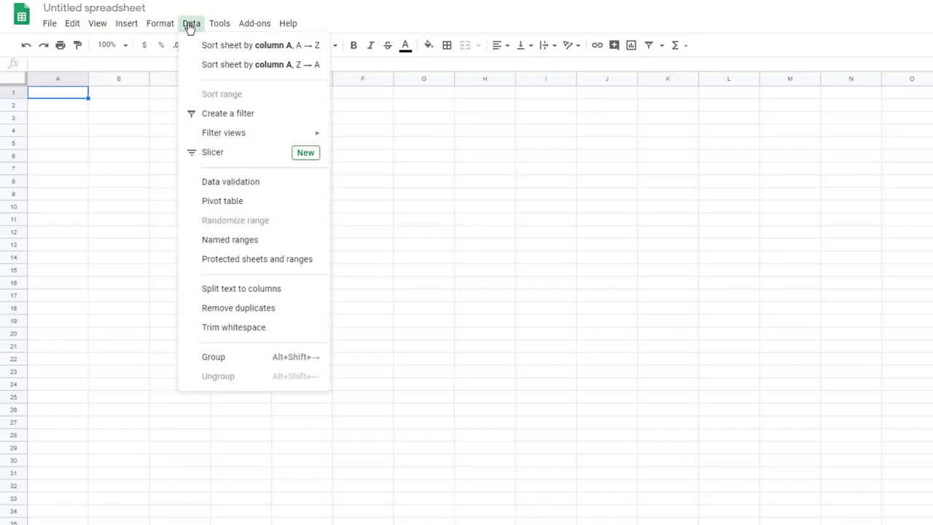
pyautogui.click(222, 27)
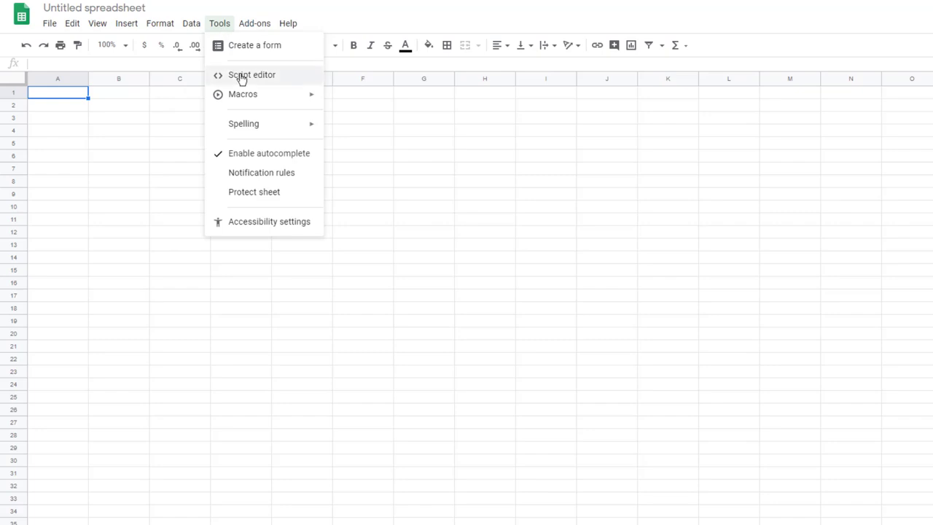
pyautogui.click(242, 77)
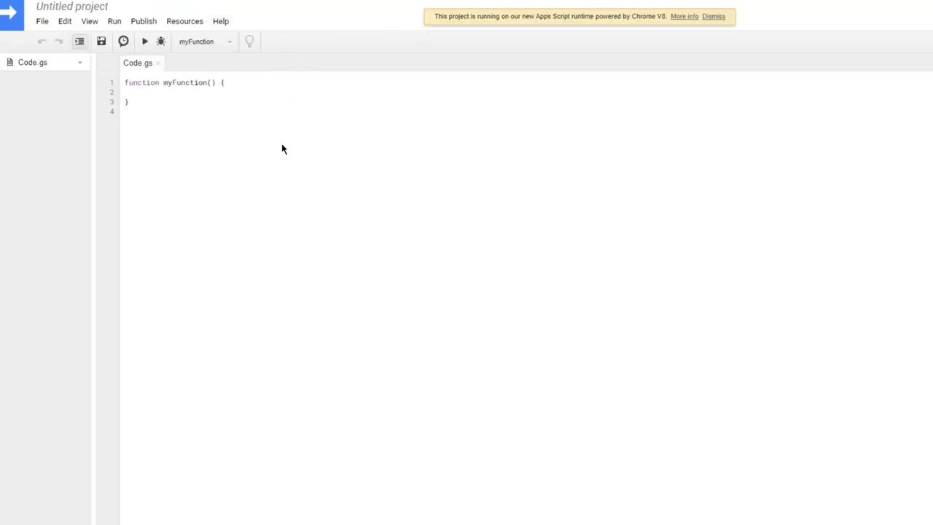
# Replace the myFunction stub in Code.gs with the pasted sitemap function and save the project.
pyautogui.hotkey('ctrl', 'a')
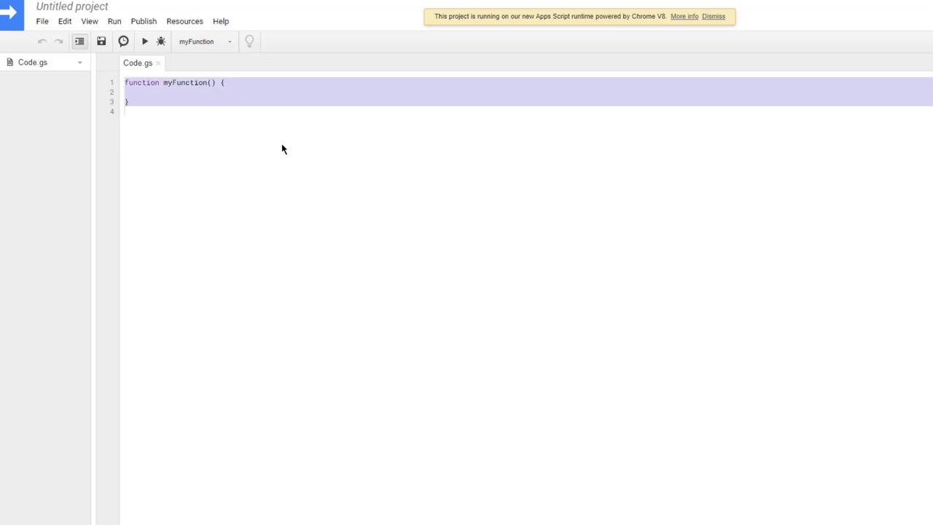
pyautogui.hotkey('ctrl', 'v')
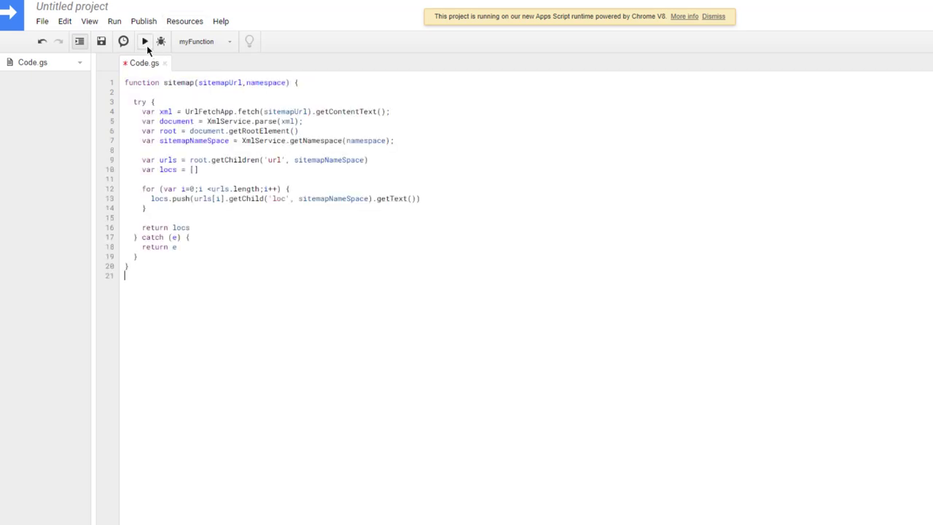
pyautogui.click(103, 43)
pyautogui.click(488, 308)
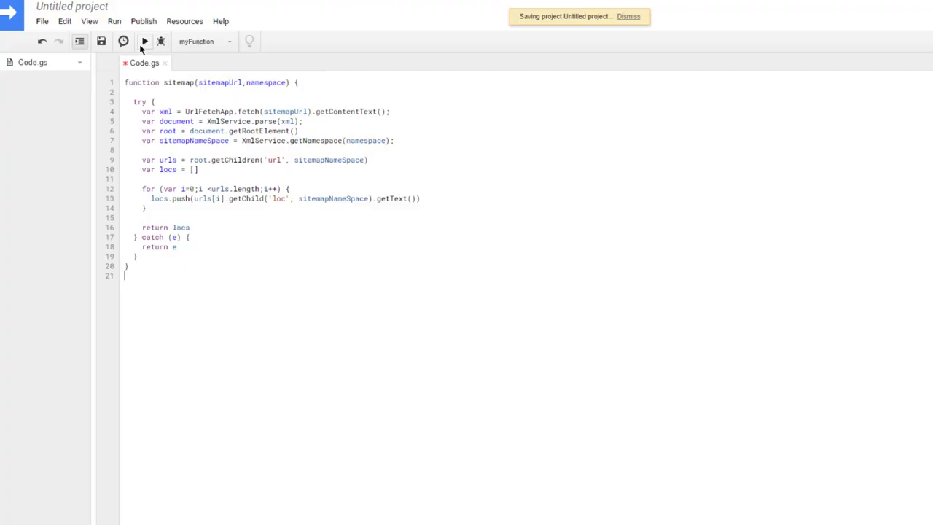
# Run the sitemap script, confirming the project save when prompted.
pyautogui.click(142, 44)
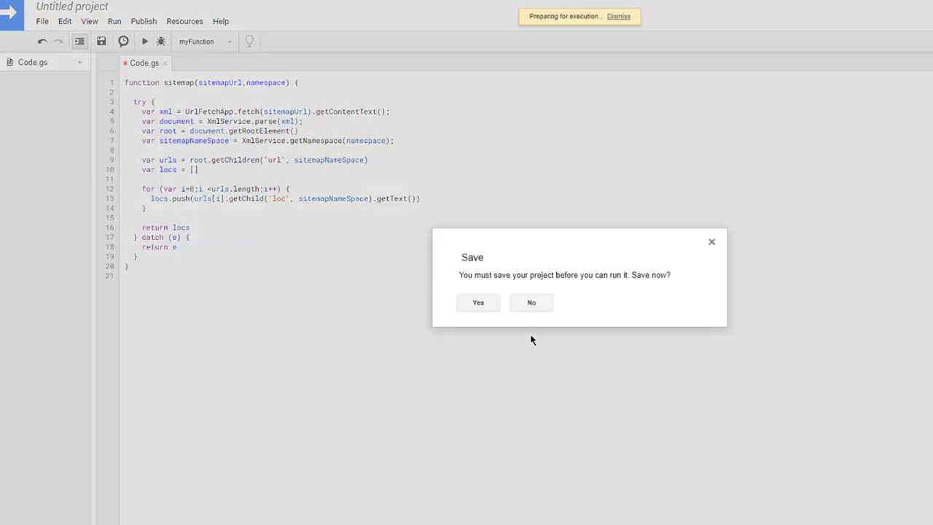
pyautogui.click(477, 301)
pyautogui.click(487, 308)
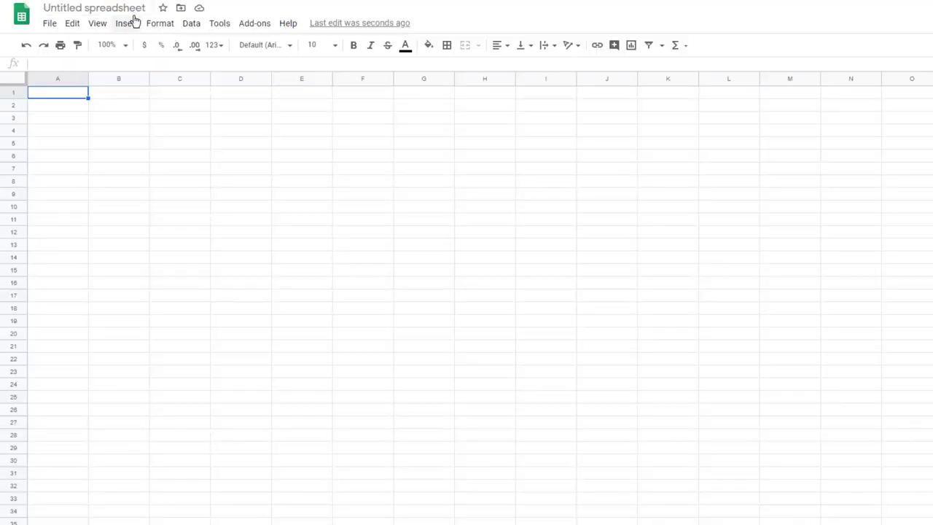
# Add a 'Website Urls' header in A1 and paste the sample =sitemap formula into A2, highlighting its example URL.
pyautogui.write('Website')
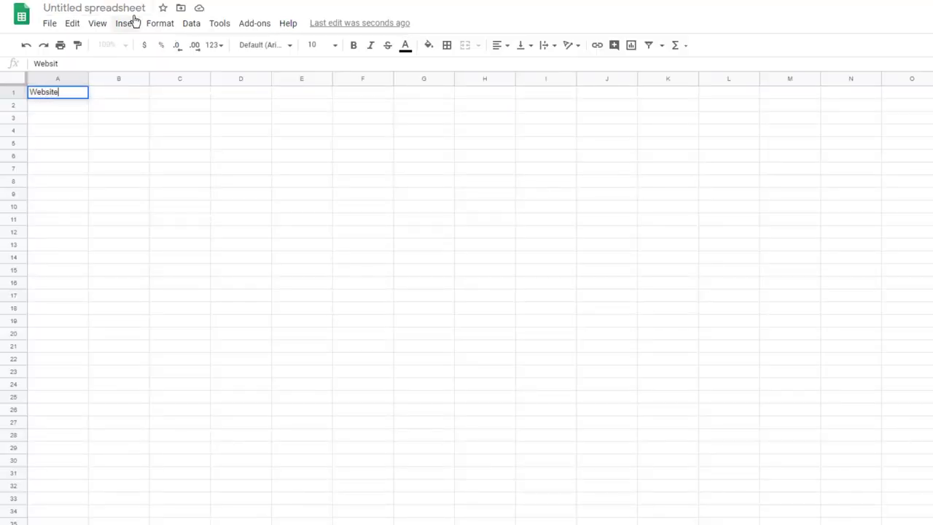
pyautogui.write('UYr')
pyautogui.write('rls')
pyautogui.press('Return')
pyautogui.hotkey('alt', 'Tab')
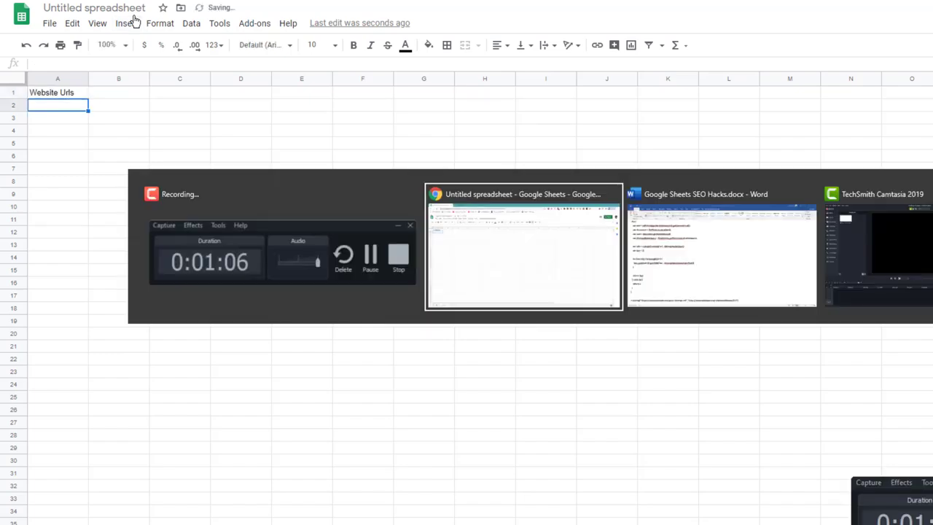
pyautogui.hotkey('alt', 'Tab')
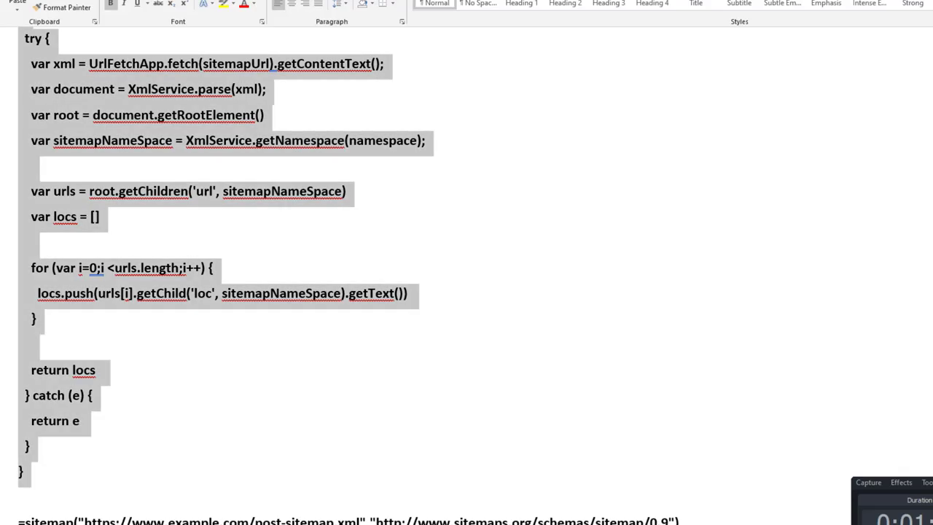
pyautogui.moveTo(677, 519); pyautogui.dragTo(7, 518)
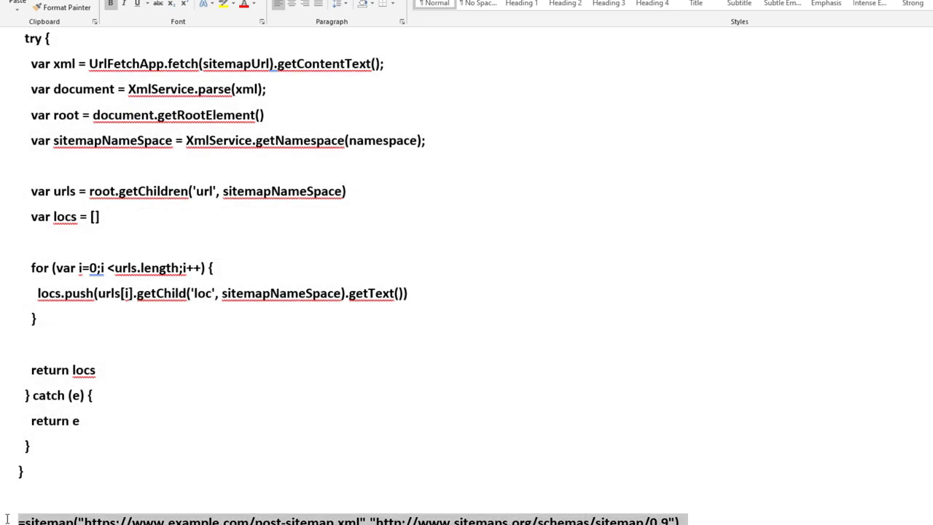
pyautogui.hotkey('alt', 'Tab')
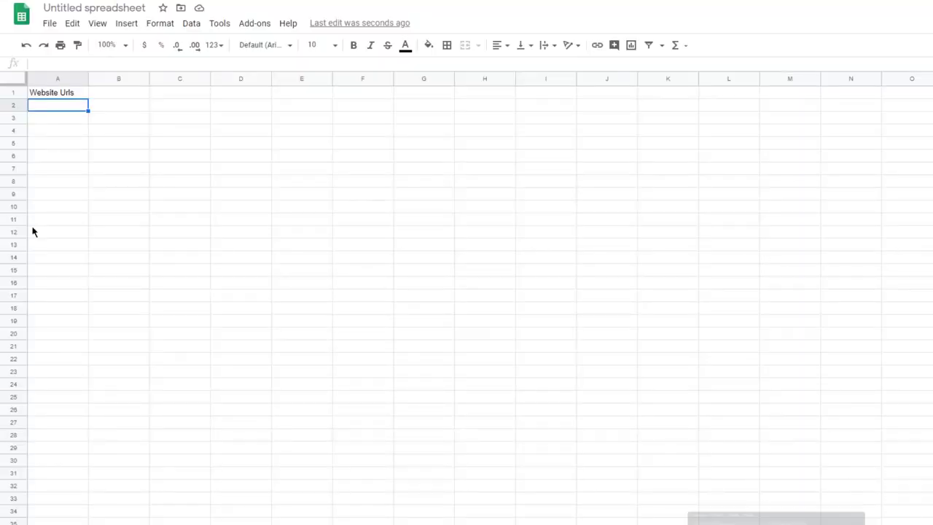
pyautogui.write('=sitemap("https://www.example.com/post-sitemap.xml","http://www.sitemaps.org/schemas/sitemap/0.9")')
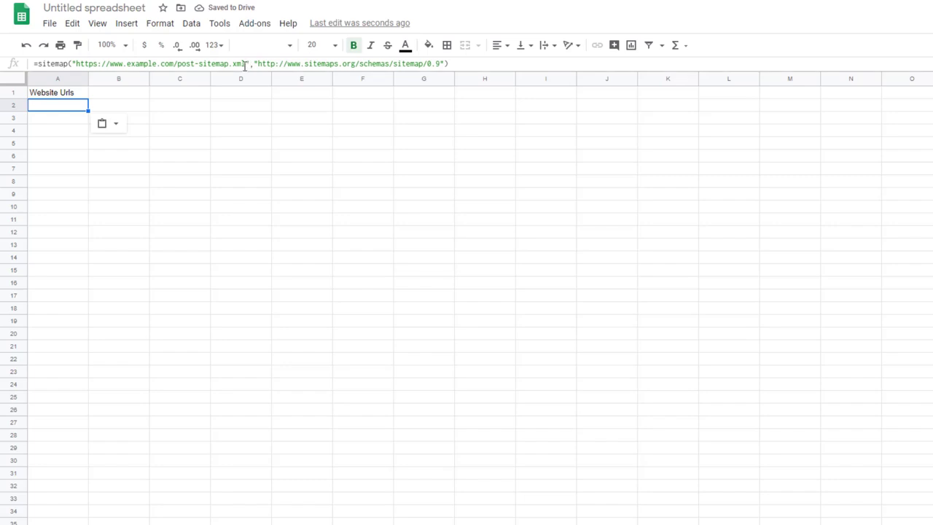
pyautogui.moveTo(247, 64); pyautogui.dragTo(102, 64)
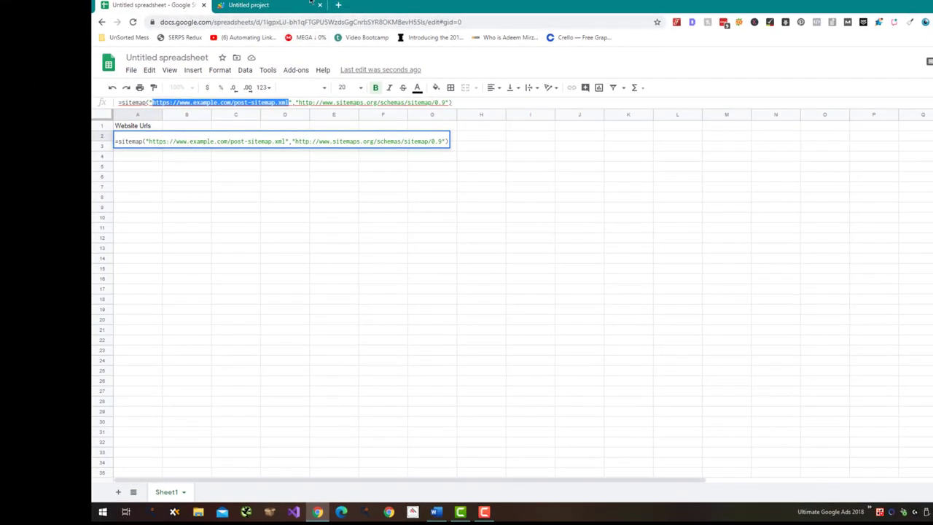
# Load gamingscan.com/sitemap.xml in a new Chrome tab.
pyautogui.click(337, 4)
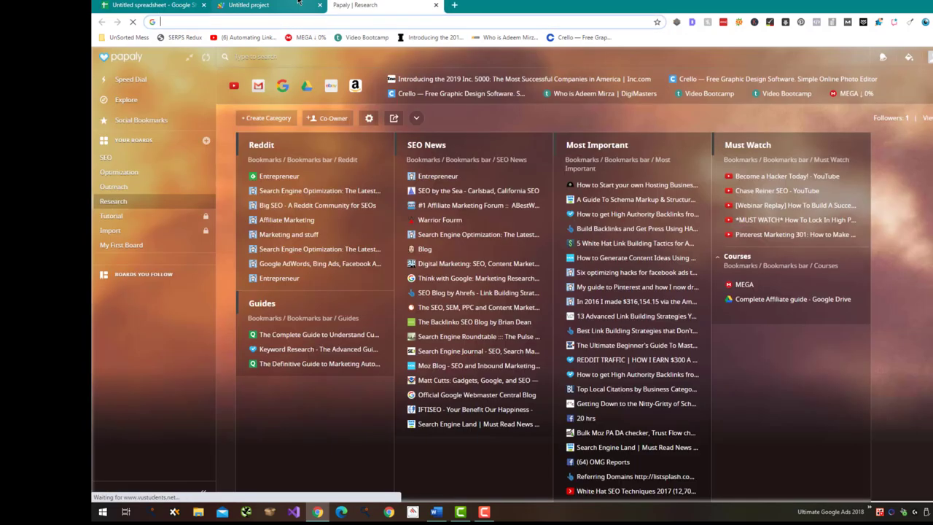
pyautogui.write('gaming')
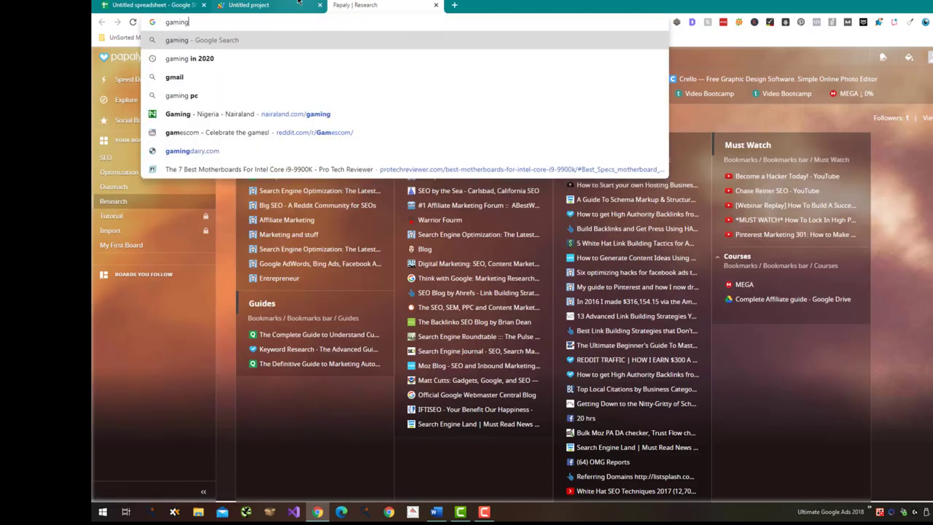
pyautogui.write('scan.com')
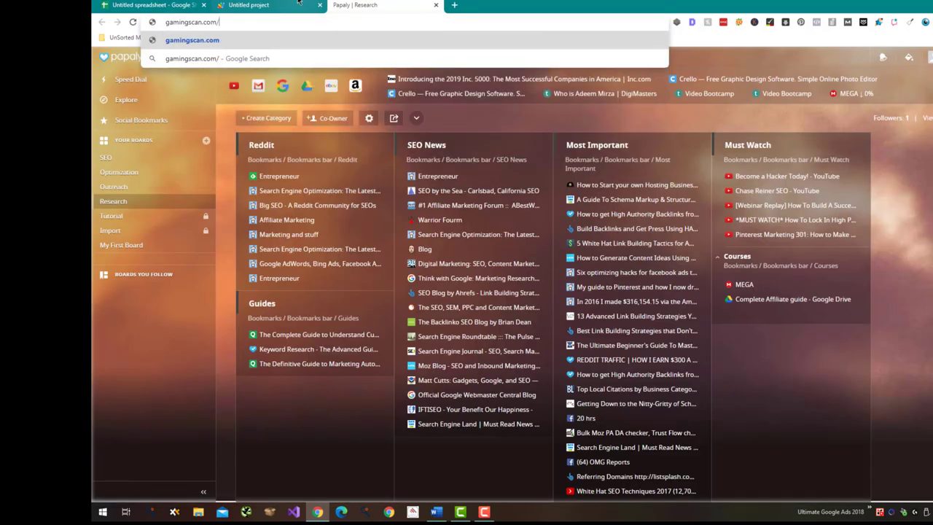
pyautogui.write('/sitem')
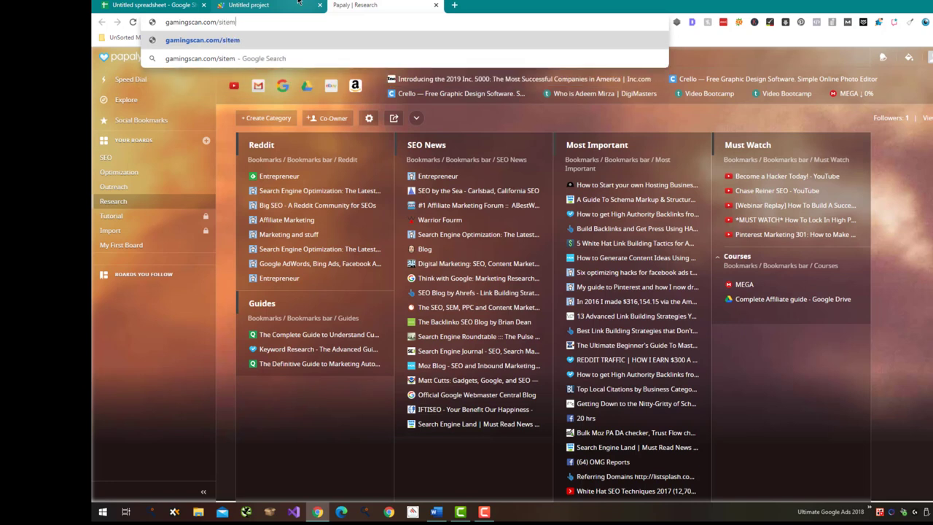
pyautogui.write('ap')
pyautogui.write('/')
pyautogui.press('BackSpace')
pyautogui.write('.xml')
pyautogui.press('Return')
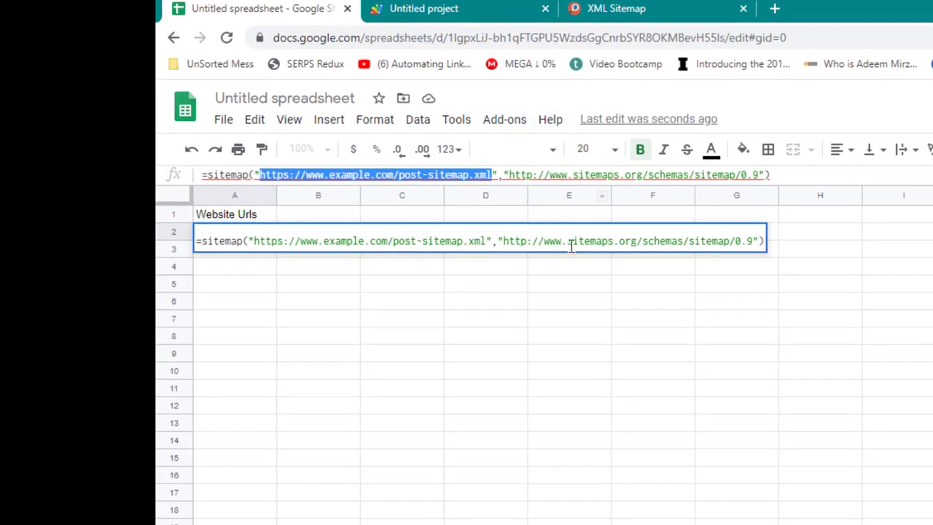
# Swap gamingscan's post-sitemap.xml URL into the A2 formula, widen column A, and scroll the returned URLs.
pyautogui.write('https://www.gamingscan.com/post-sitemap.xml')
pyautogui.click(618, 377)
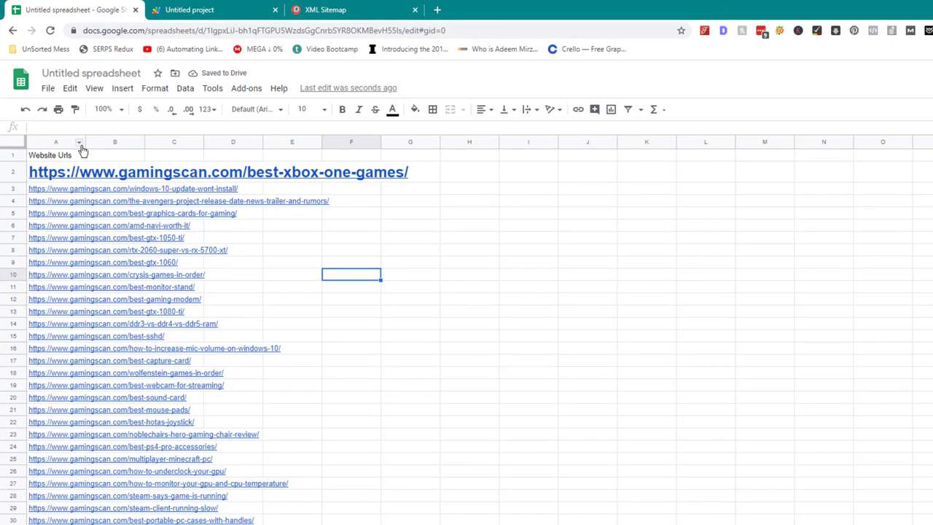
pyautogui.moveTo(86, 141); pyautogui.dragTo(268, 141)
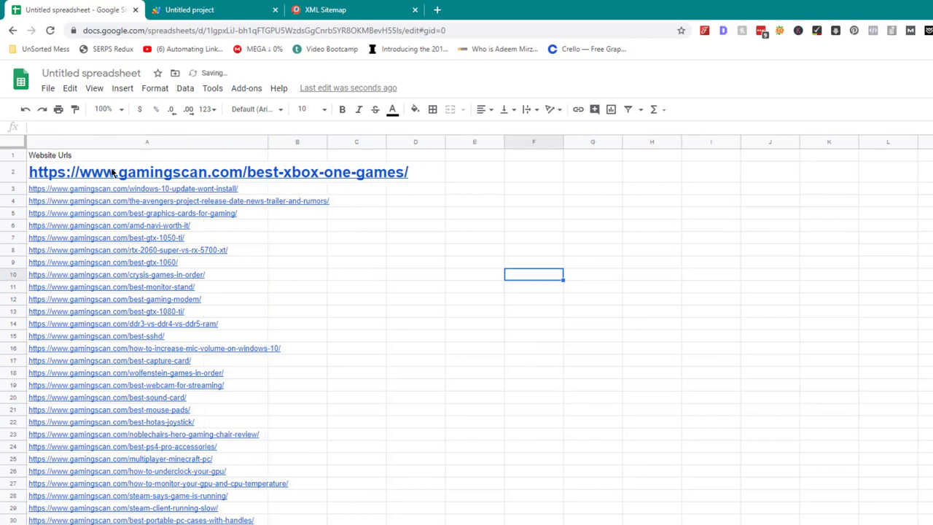
pyautogui.moveTo(215, 180); pyautogui.dragTo(146, 521)
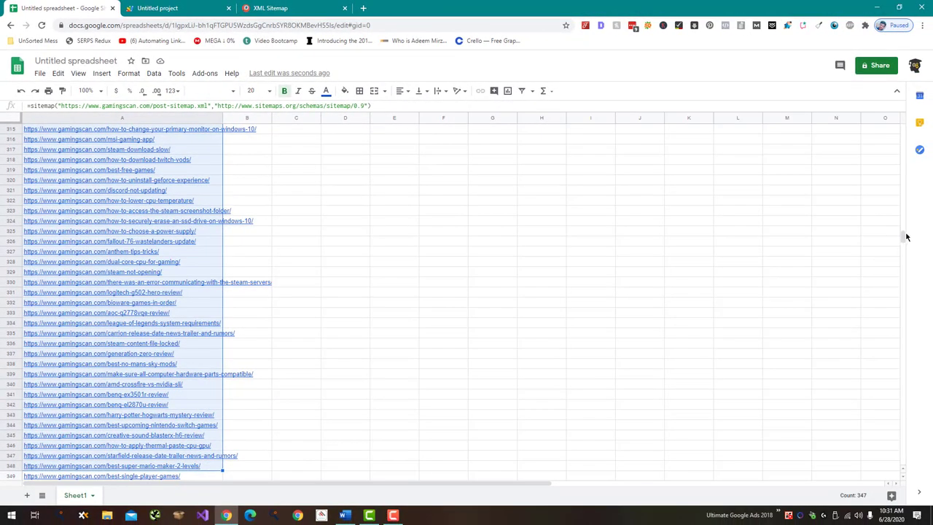
pyautogui.moveTo(904, 236)
pyautogui.mouseDown()
pyautogui.moveTo(914, 385)
pyautogui.moveTo(895, 119)
pyautogui.mouseUp()
# Set the first URL in A2 back to 10-point font size.
pyautogui.click(401, 180)
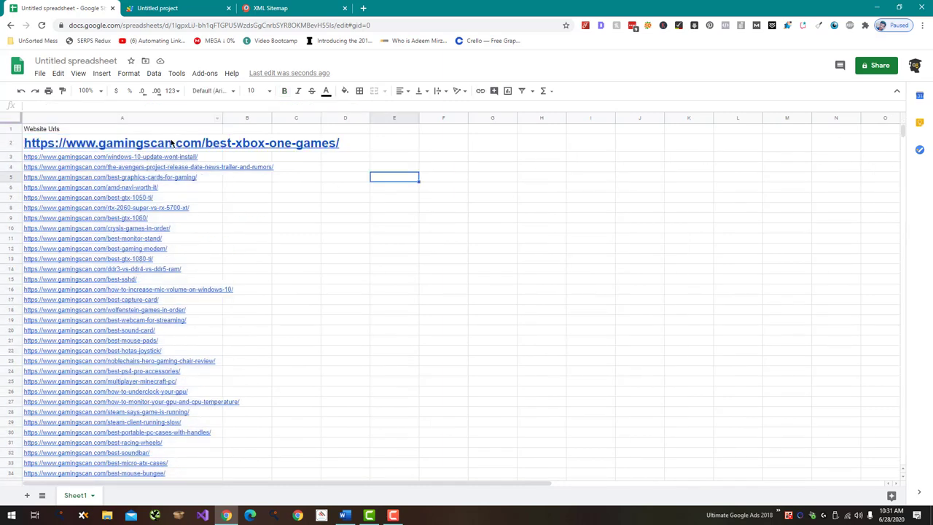
pyautogui.click(173, 143)
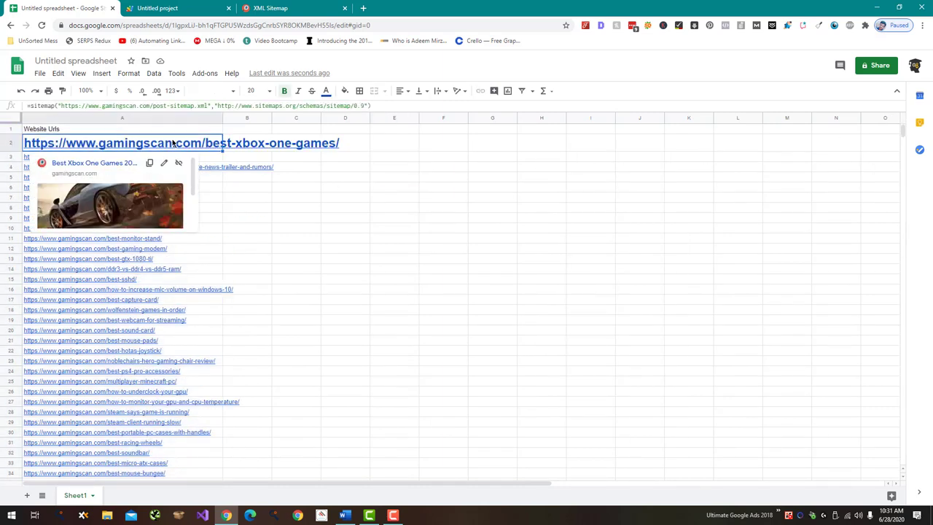
pyautogui.click(314, 199)
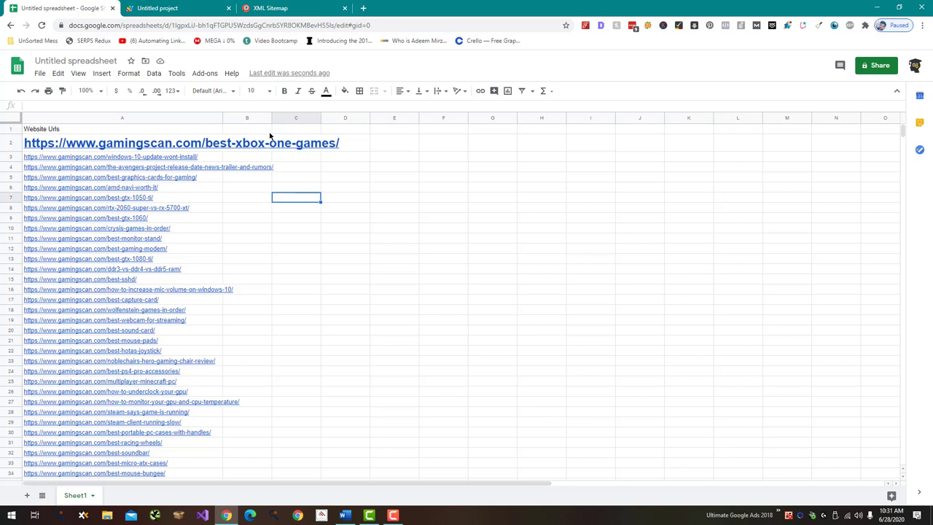
pyautogui.click(143, 143)
pyautogui.click(250, 90)
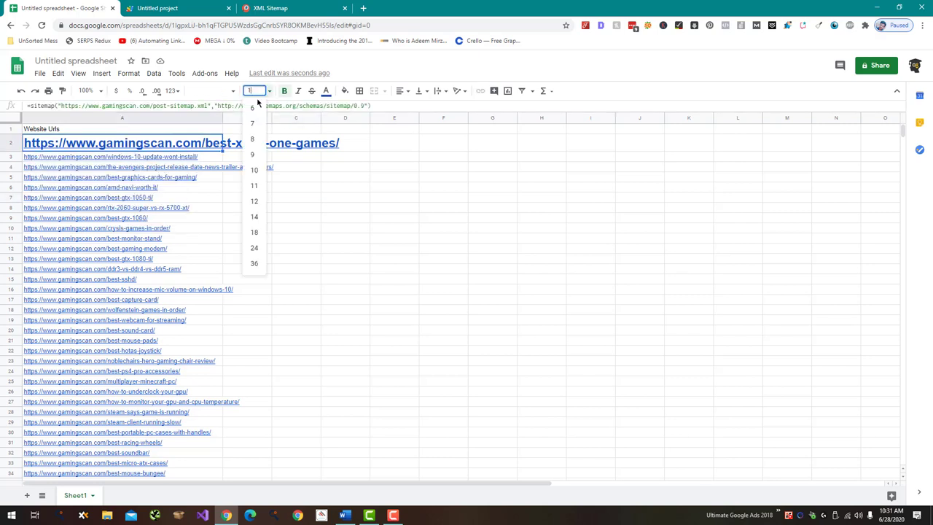
pyautogui.click(481, 198)
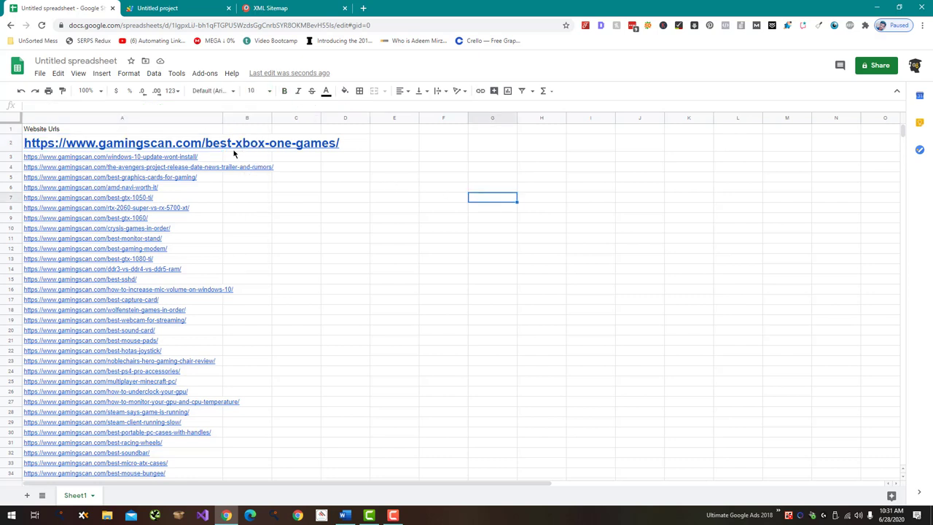
pyautogui.click(53, 146)
pyautogui.click(250, 91)
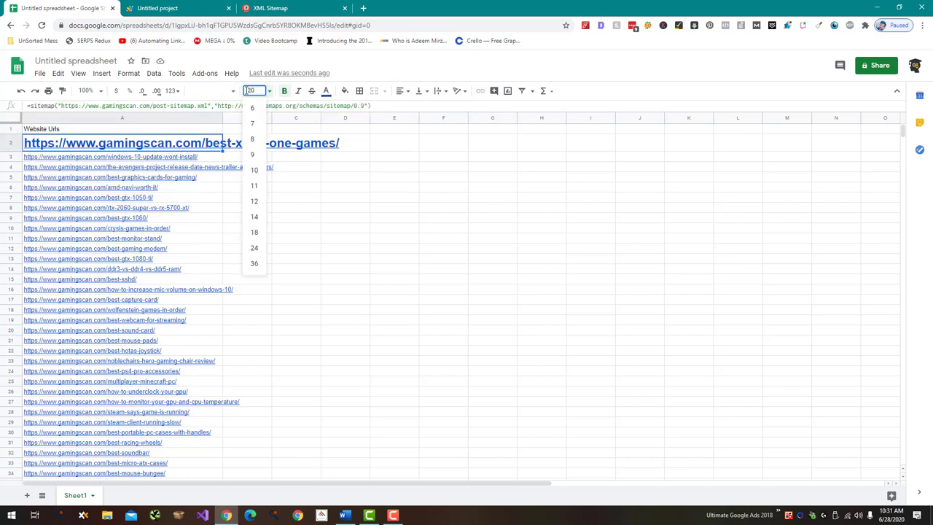
pyautogui.write('10')
pyautogui.press('Return')
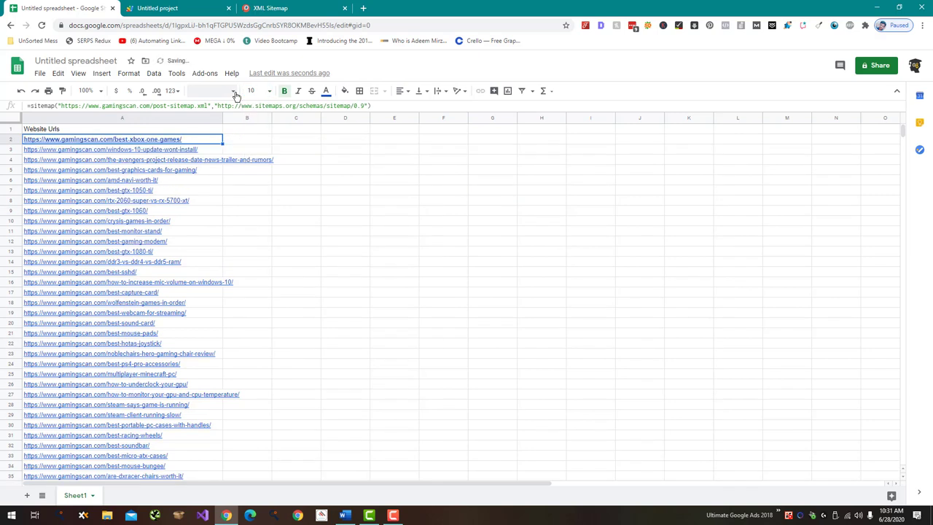
# Head column B with 'Status Code' in B1.
pyautogui.click(257, 140)
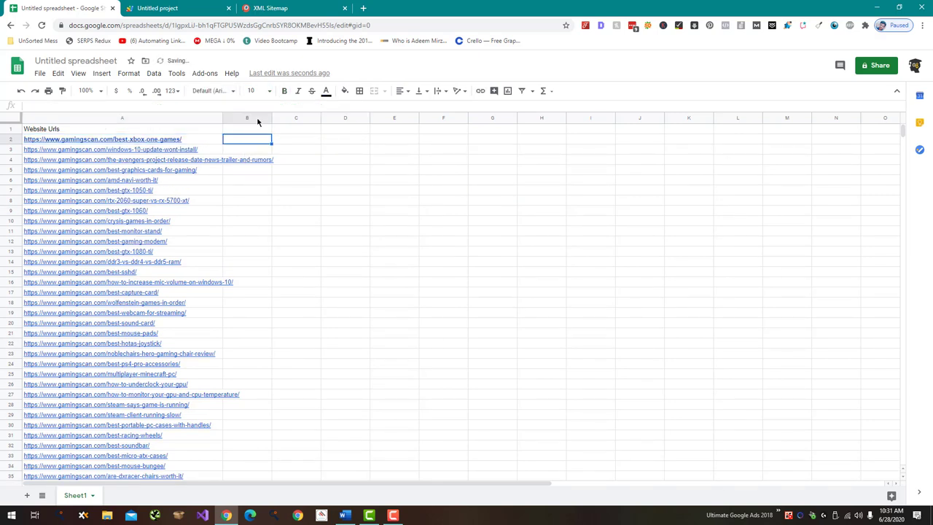
pyautogui.click(258, 119)
pyautogui.click(253, 134)
pyautogui.write('Sta')
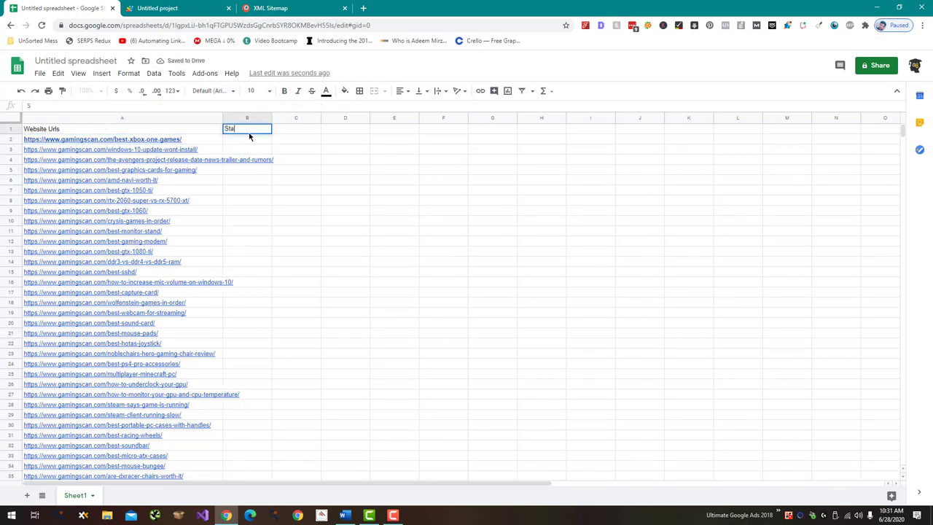
pyautogui.write('tus Code')
pyautogui.press('Return')
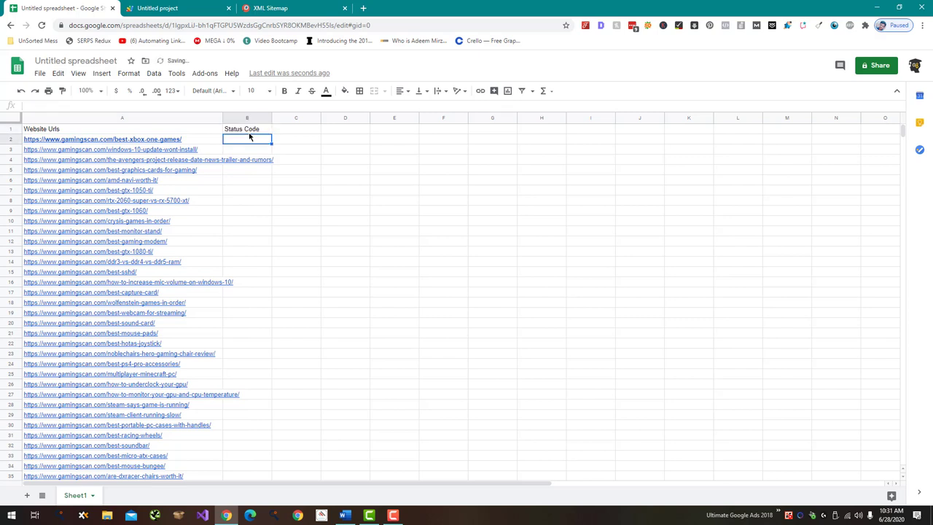
pyautogui.click(176, 74)
# Open the script editor and copy the four-line getStatusCode function from the Word notes.
pyautogui.click(192, 113)
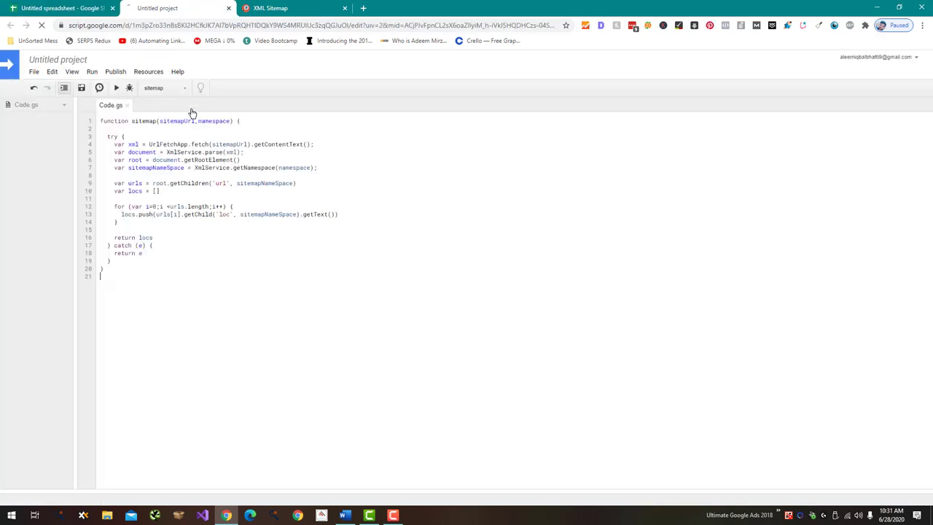
pyautogui.hotkey('alt', 'Tab')
pyautogui.hotkey('alt', 'Tab')
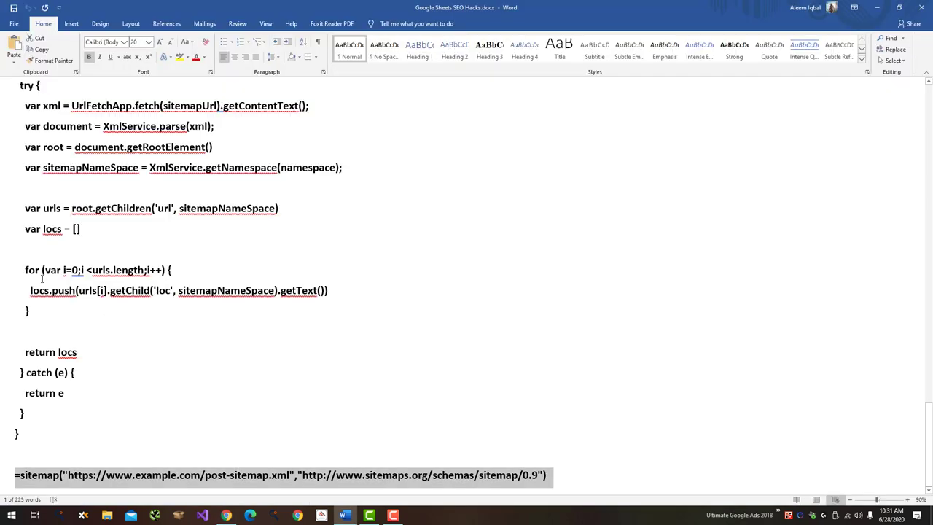
pyautogui.scroll(3, 43, 279)
pyautogui.scroll(3, 110, 273)
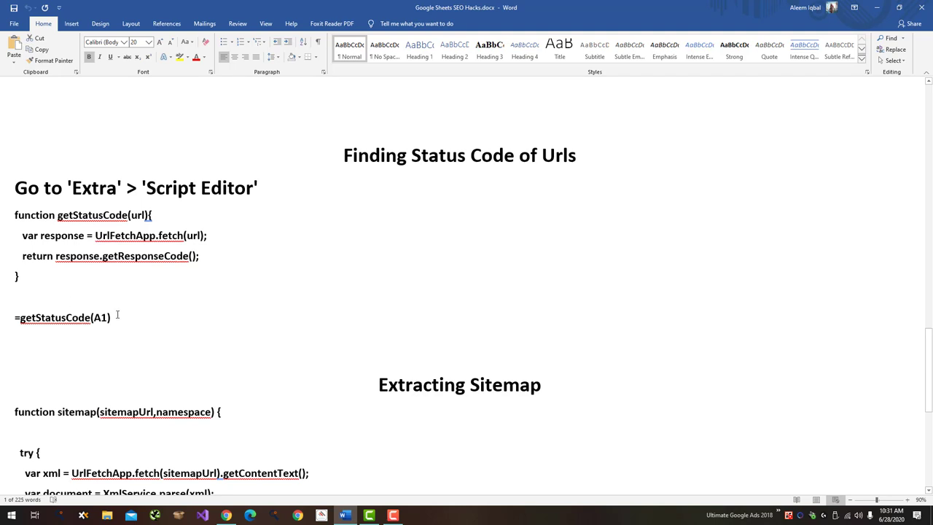
pyautogui.moveTo(69, 285); pyautogui.dragTo(10, 217)
pyautogui.hotkey('ctrl', 'c')
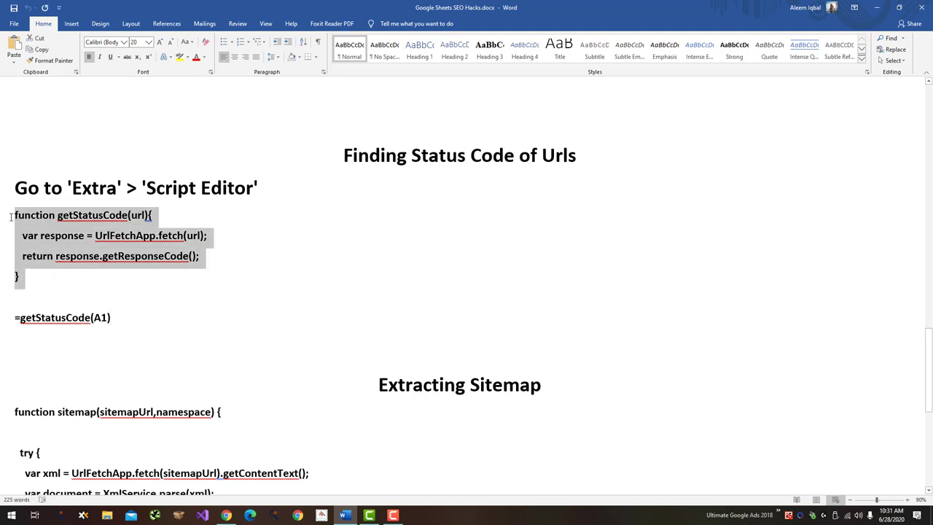
pyautogui.hotkey('alt', 'Tab')
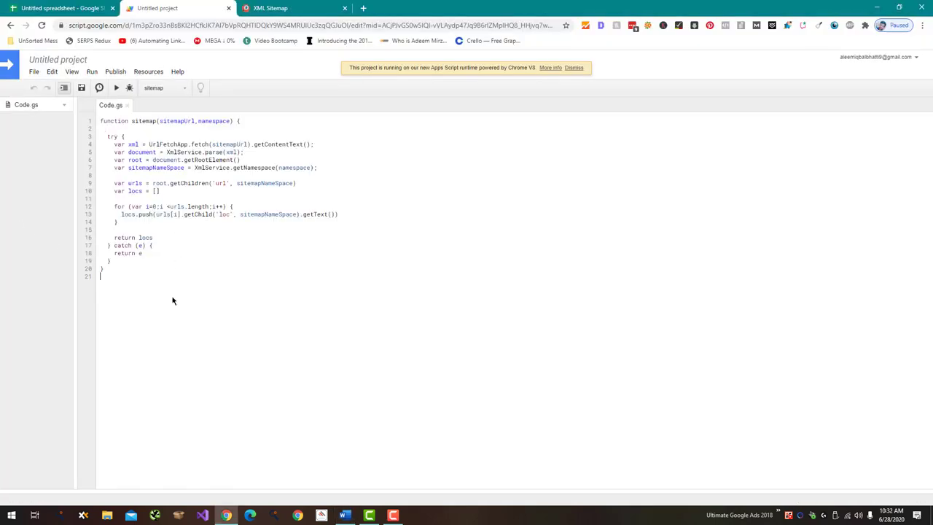
# Paste getStatusCode below the sitemap code, save and run it, then reload the spreadsheet.
pyautogui.hotkey('ctrl', 'v')
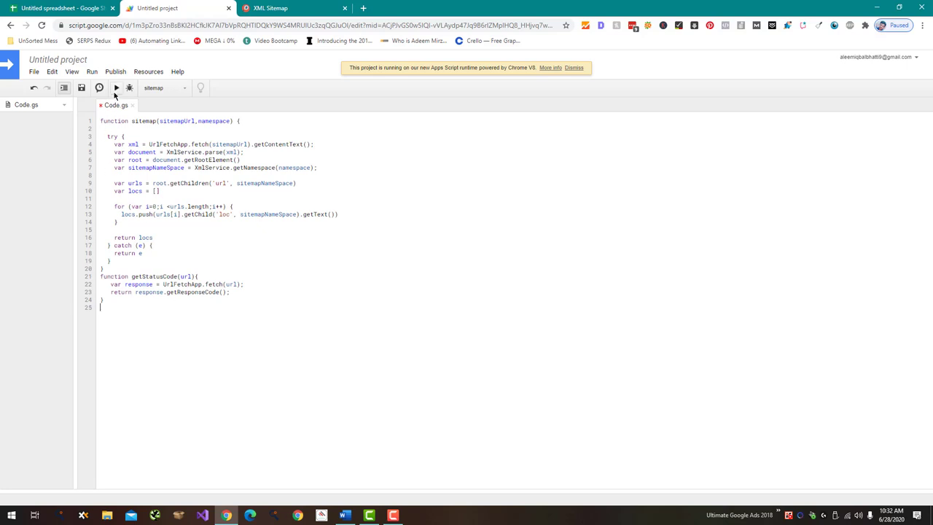
pyautogui.click(115, 89)
pyautogui.click(53, 6)
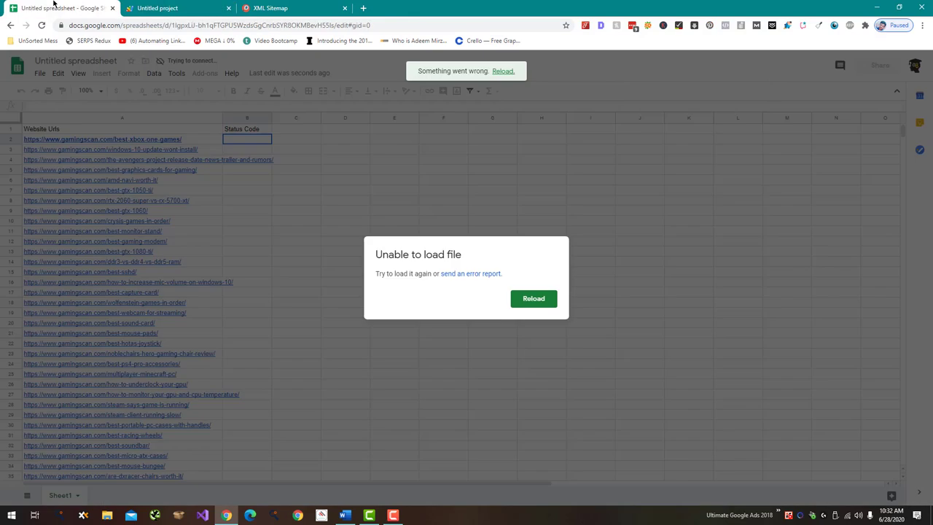
pyautogui.click(537, 304)
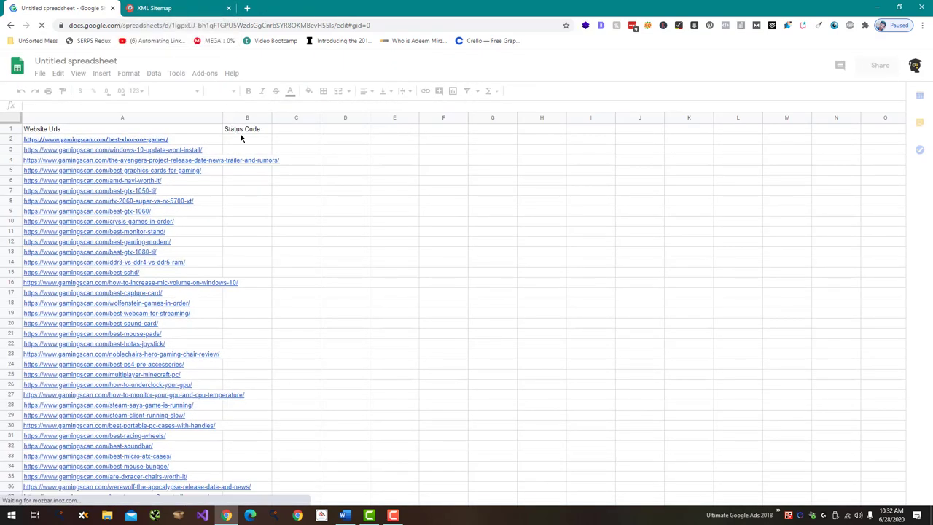
pyautogui.click(249, 140)
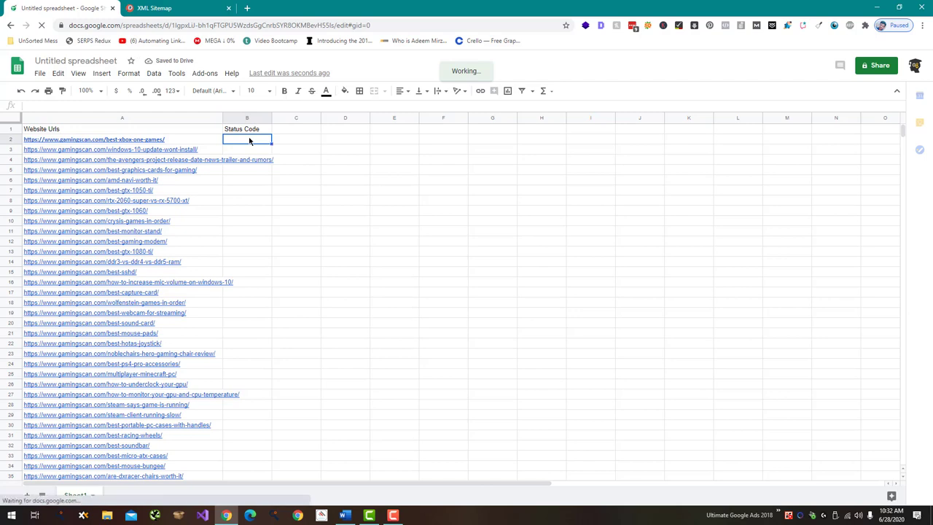
# Paste =getStatusCode into B2, widen column B, and change its reference from A1 to A2.
pyautogui.hotkey('alt', 'Tab')
pyautogui.moveTo(142, 319); pyautogui.dragTo(6, 317)
pyautogui.hotkey('ctrl', 'c')
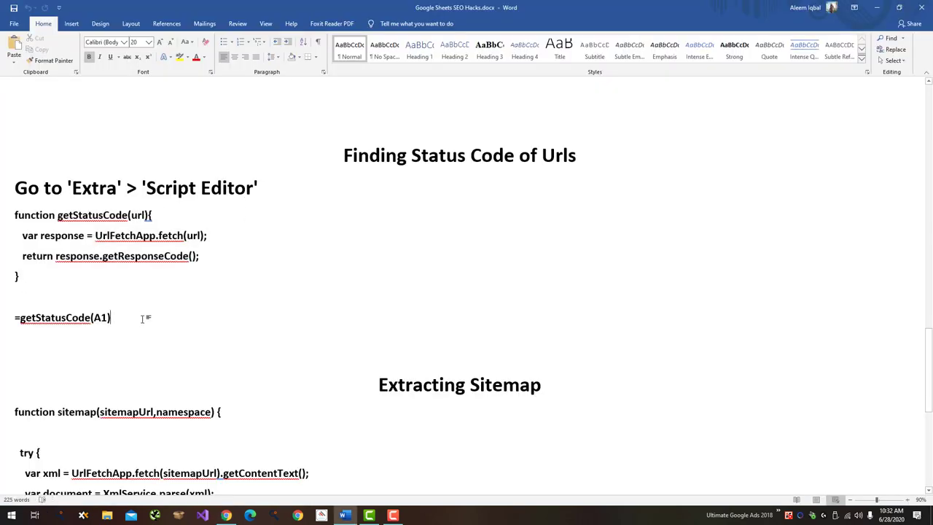
pyautogui.hotkey('alt', 'Tab')
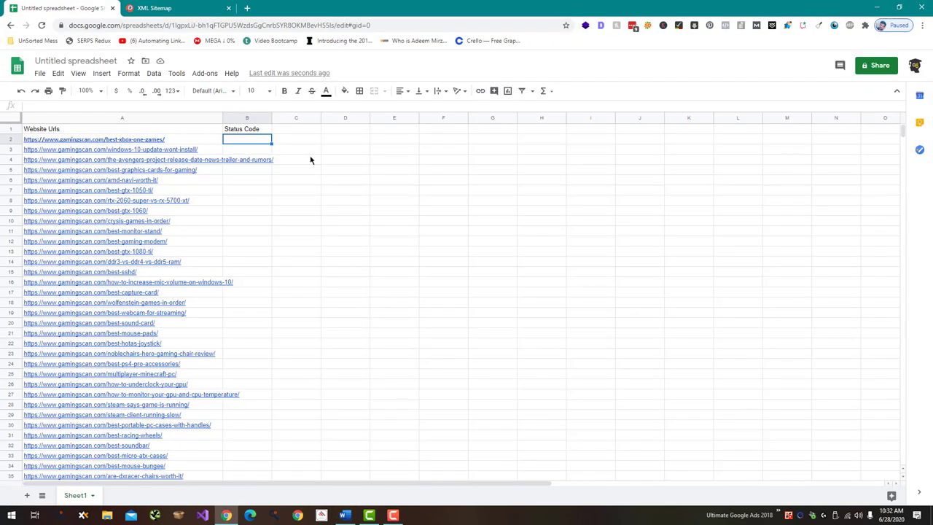
pyautogui.hotkey('ctrl', 'v')
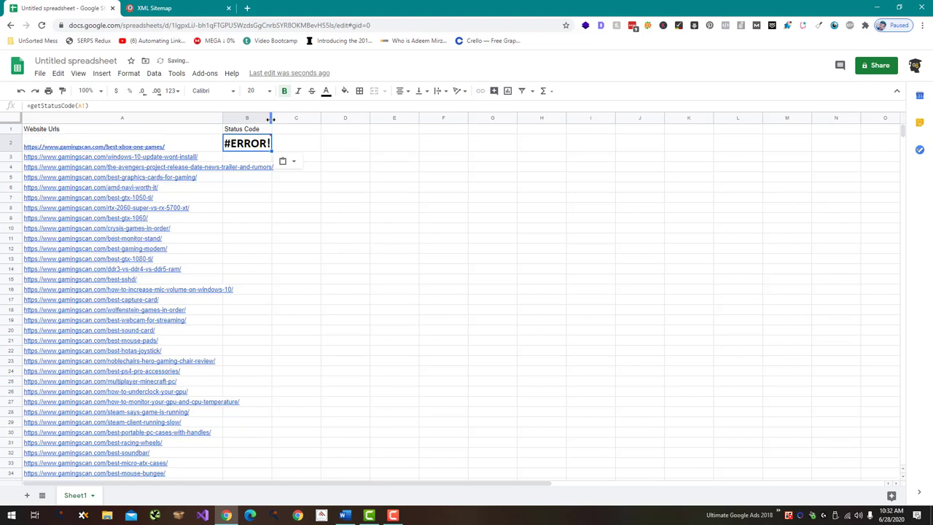
pyautogui.moveTo(292, 119); pyautogui.dragTo(315, 119)
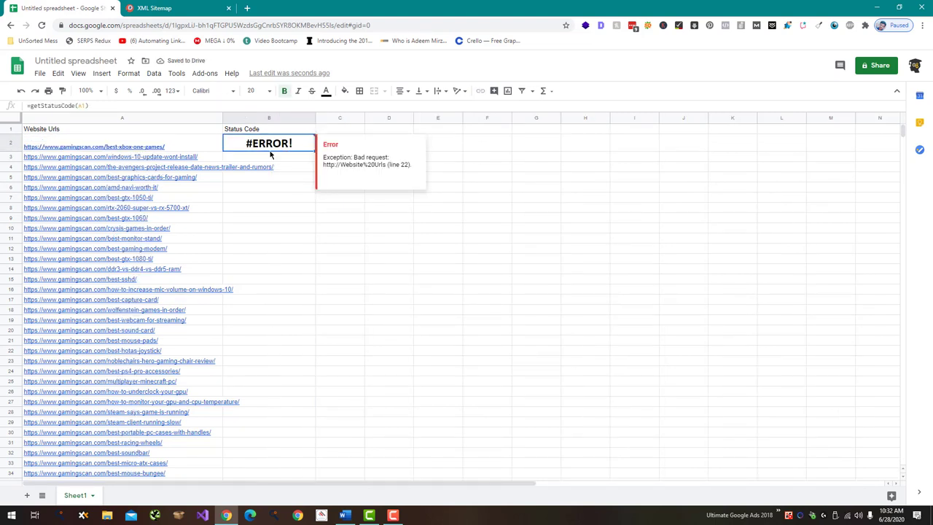
pyautogui.click(81, 106)
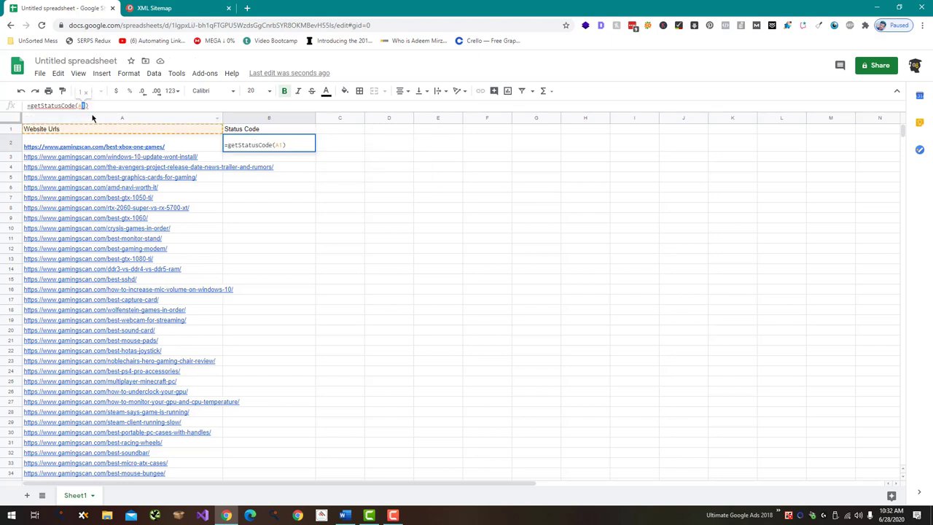
pyautogui.write('A2')
pyautogui.press('Return')
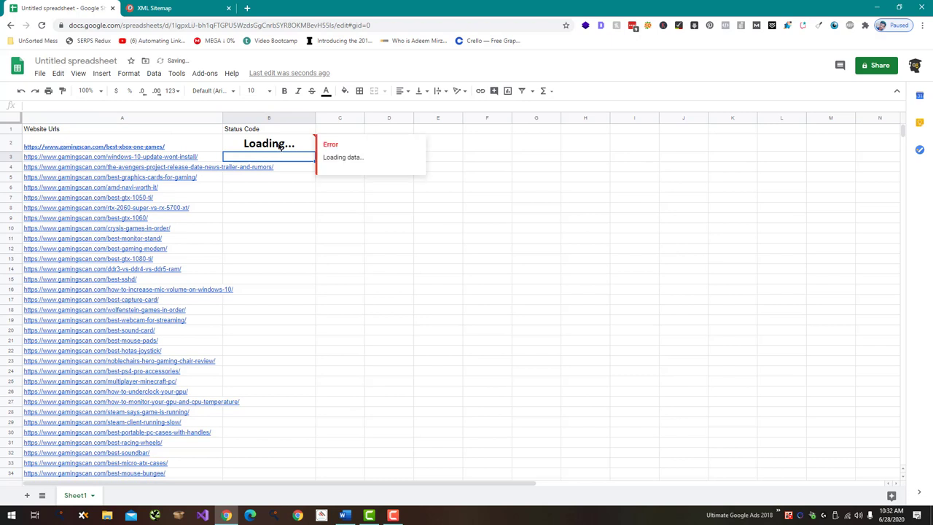
# Set B2, now showing 200, to 10-point font size.
pyautogui.click(279, 144)
pyautogui.moveTo(94, 146)
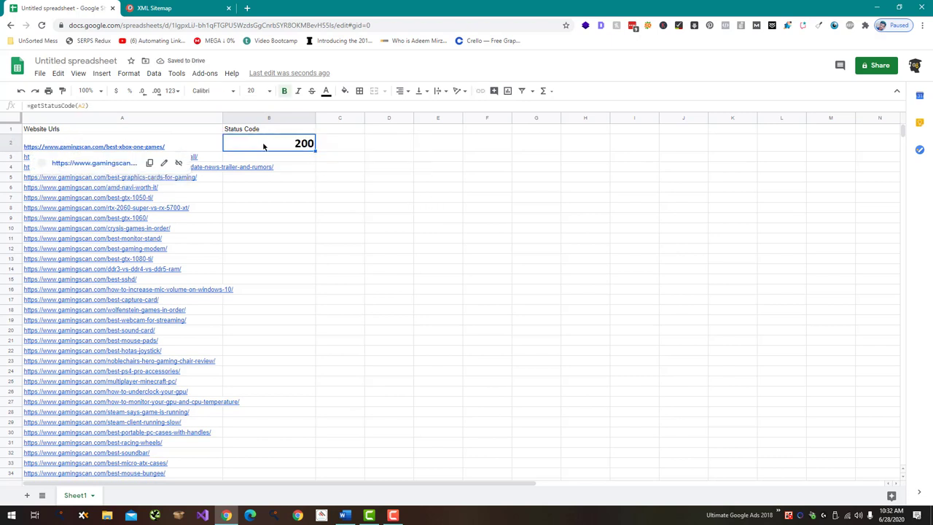
pyautogui.click(252, 89)
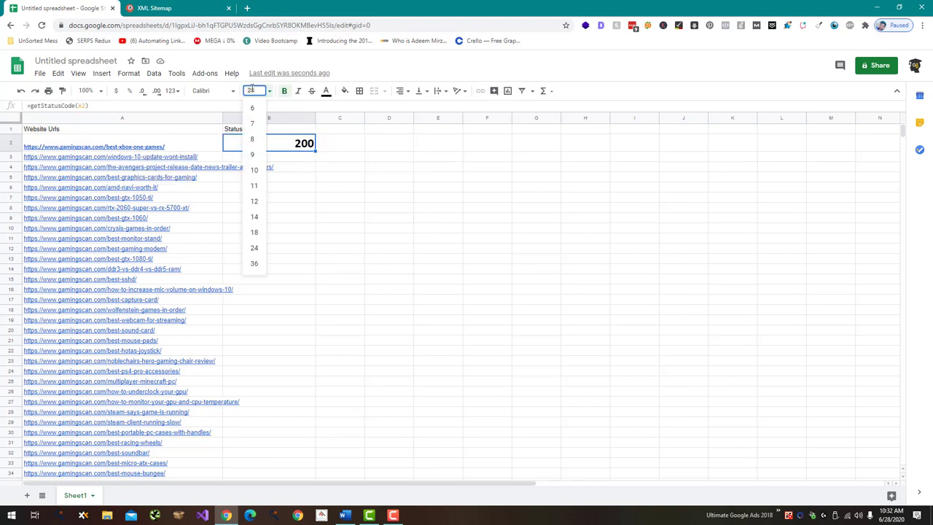
pyautogui.click(333, 156)
pyautogui.click(291, 143)
pyautogui.click(250, 91)
pyautogui.write('10')
pyautogui.press('Return')
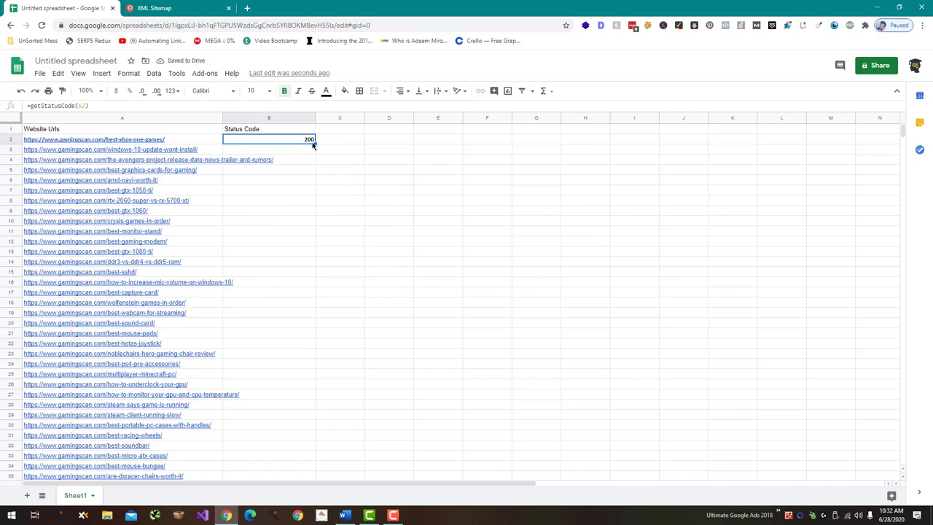
# Fill the B2 getStatusCode formula down column B to row 795, returning 200s.
pyautogui.moveTo(314, 157); pyautogui.dragTo(328, 518)
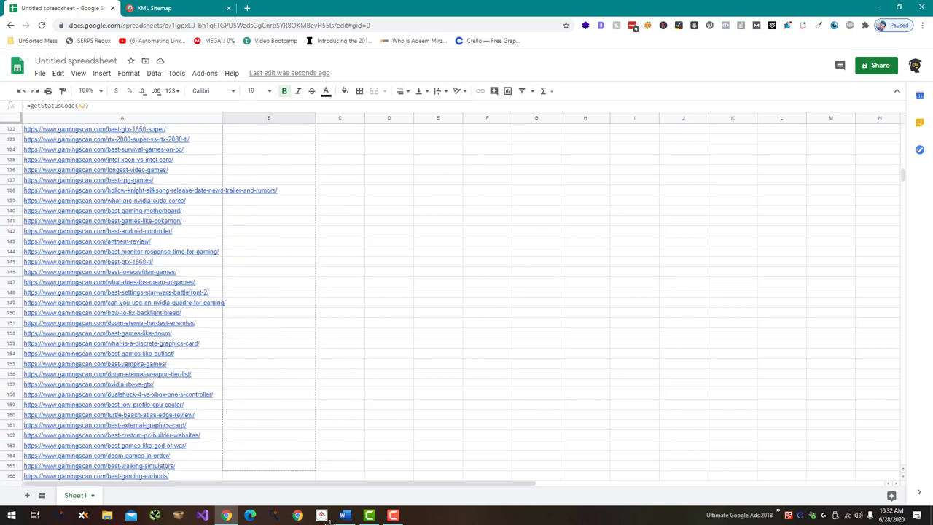
pyautogui.moveTo(328, 520); pyautogui.dragTo(325, 520)
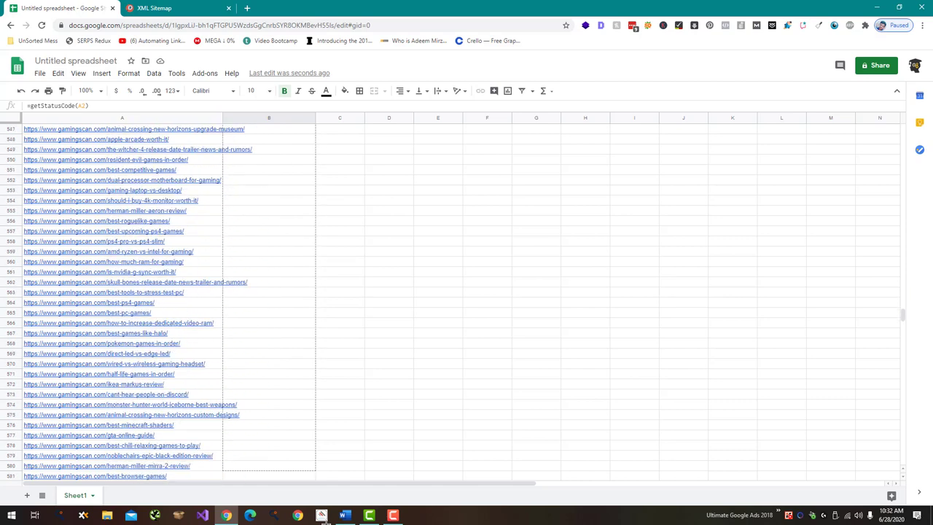
pyautogui.moveTo(326, 520); pyautogui.dragTo(282, 348)
pyautogui.scroll(5, 577, 272)
pyautogui.scroll(5, 576, 272)
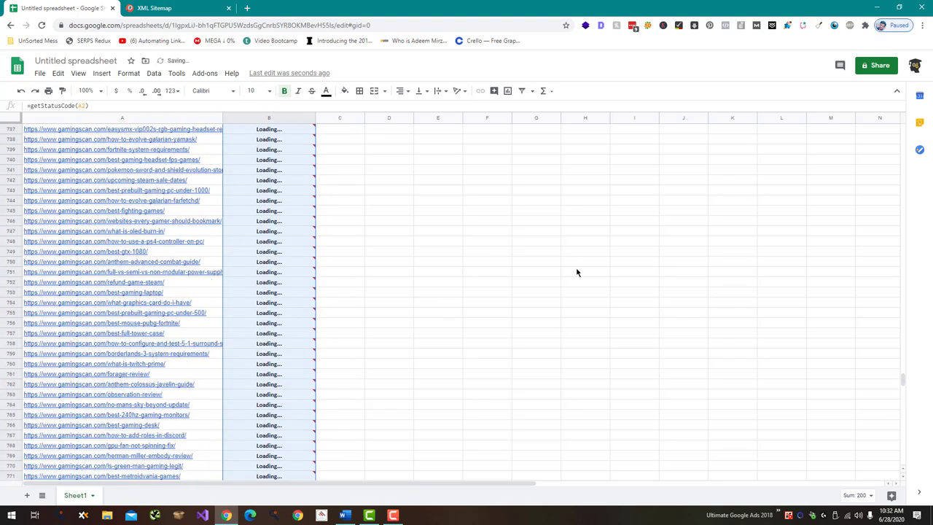
pyautogui.scroll(5, 576, 271)
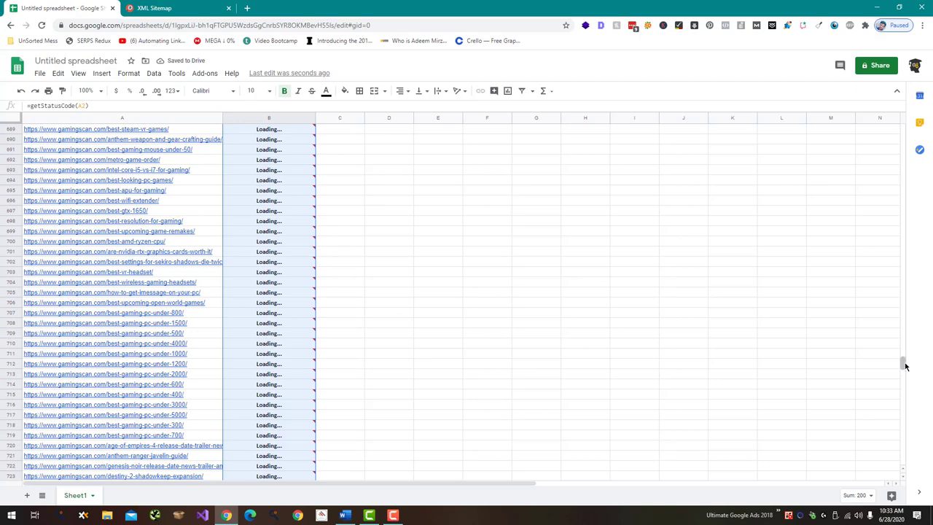
pyautogui.moveTo(904, 364); pyautogui.dragTo(923, 116)
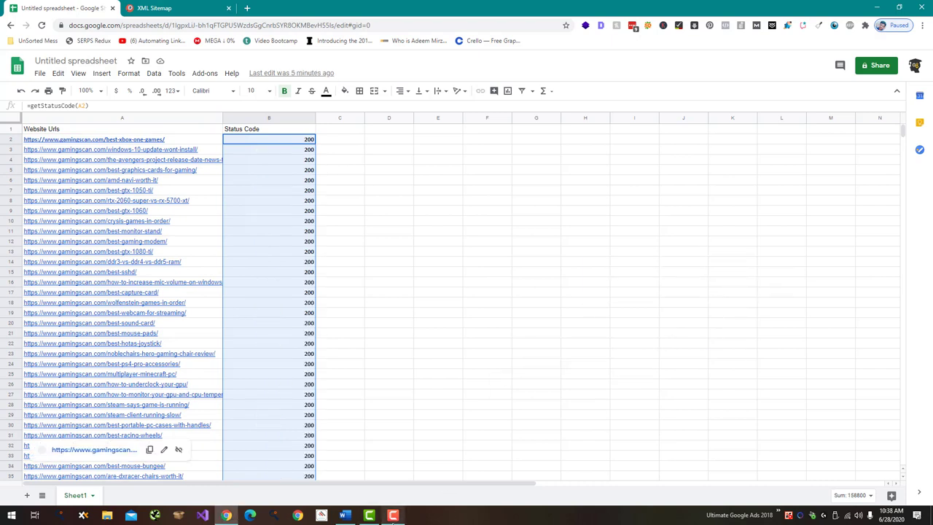
# Copy the //title IMPORTXML formula from the Word notes.
pyautogui.click(345, 515)
pyautogui.scroll(4, 231, 304)
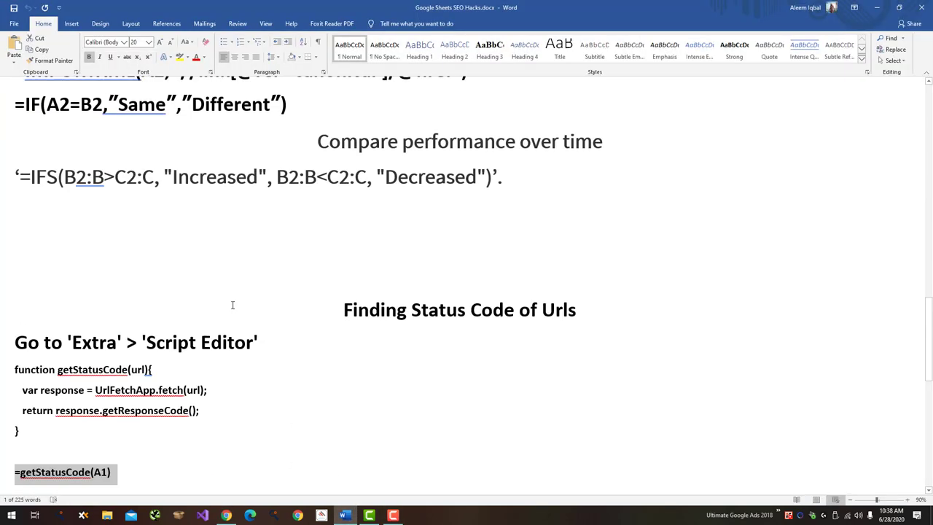
pyautogui.moveTo(928, 336); pyautogui.dragTo(928, 125)
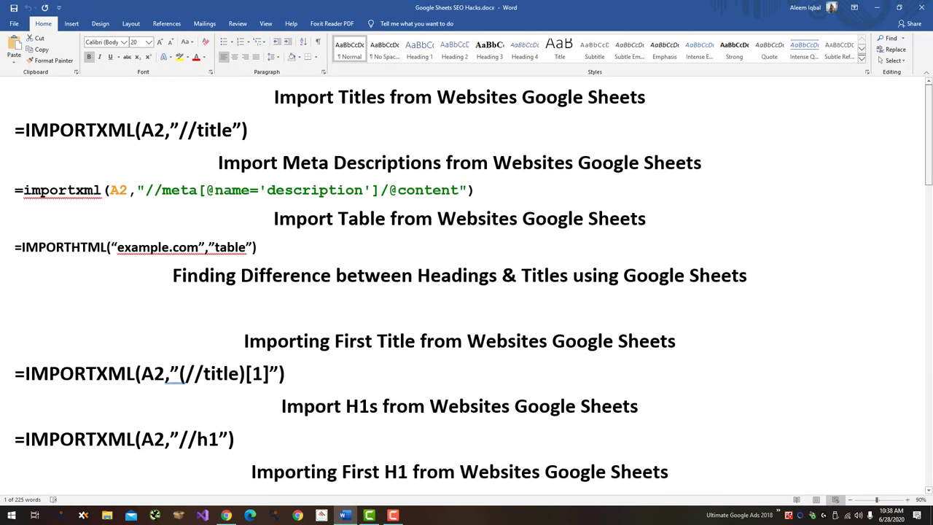
pyautogui.tripleClick(27, 129)
pyautogui.hotkey('ctrl', 'c')
pyautogui.hotkey('alt', 'Tab')
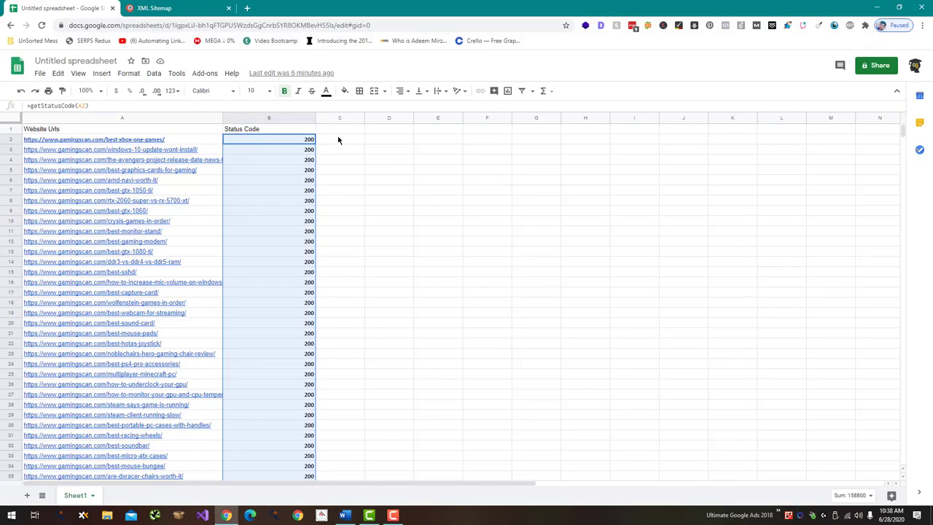
# Enter 'Titles' in C1, paste the title formula into C2, and widen column C.
pyautogui.click(338, 140)
pyautogui.click(345, 129)
pyautogui.write('T')
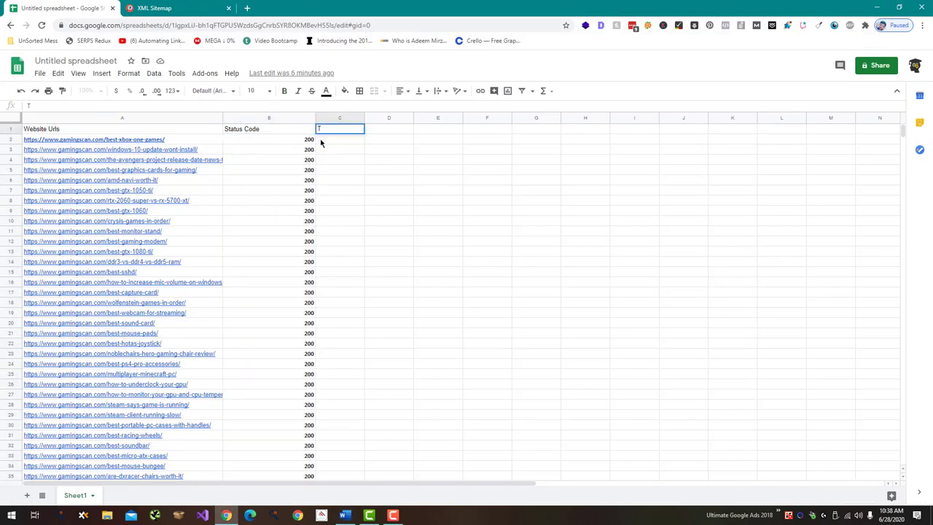
pyautogui.write('itles')
pyautogui.press('Return')
pyautogui.hotkey('ctrl', 'v')
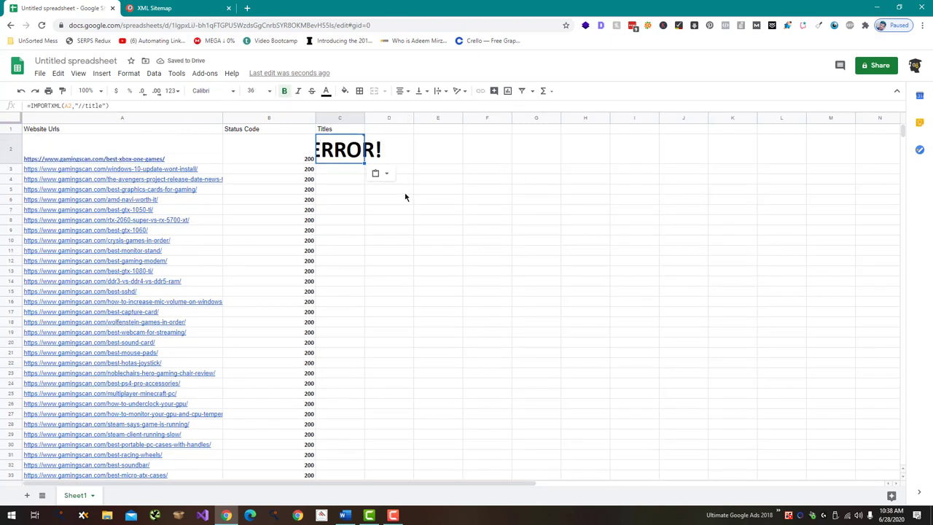
pyautogui.click(367, 120)
pyautogui.moveTo(365, 119); pyautogui.dragTo(380, 120)
# Fix the quotation marks in C2's title formula so it returns the page title.
pyautogui.click(348, 150)
pyautogui.click(104, 105)
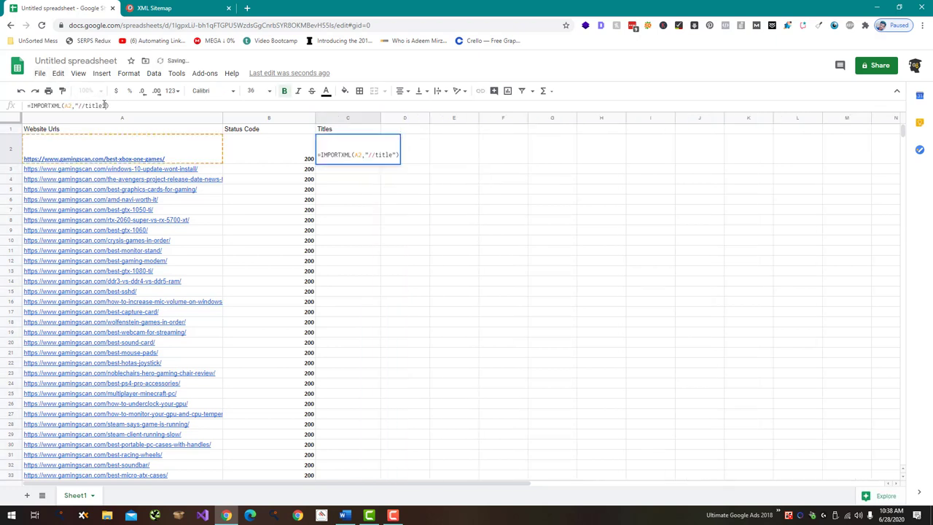
pyautogui.moveTo(106, 105); pyautogui.dragTo(99, 105)
pyautogui.press('Left')
pyautogui.press('Left')
pyautogui.press('Left')
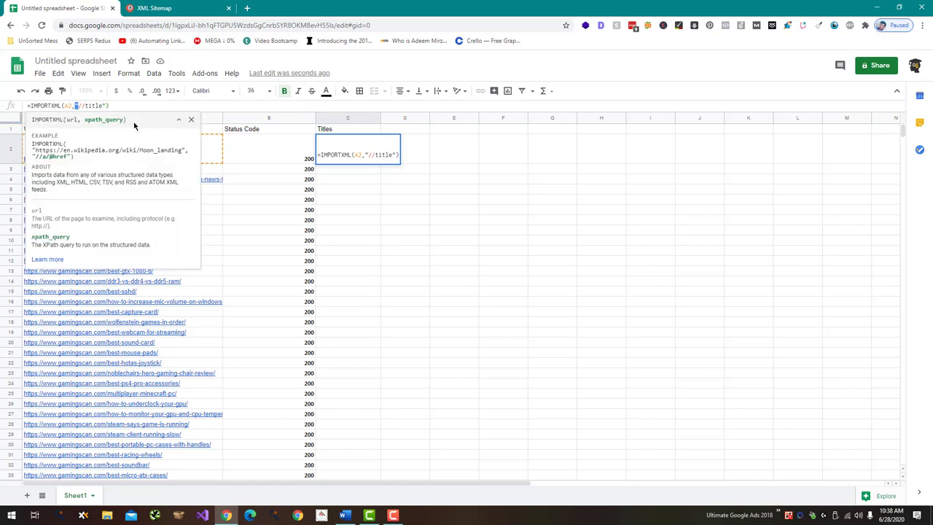
pyautogui.press('Return')
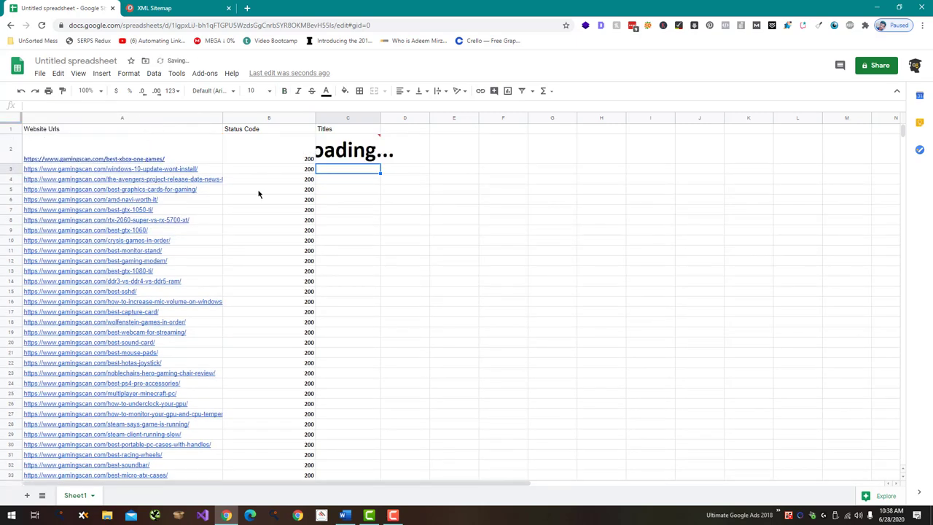
# Set the font size of the title result in C2 to 10.
pyautogui.click(348, 146)
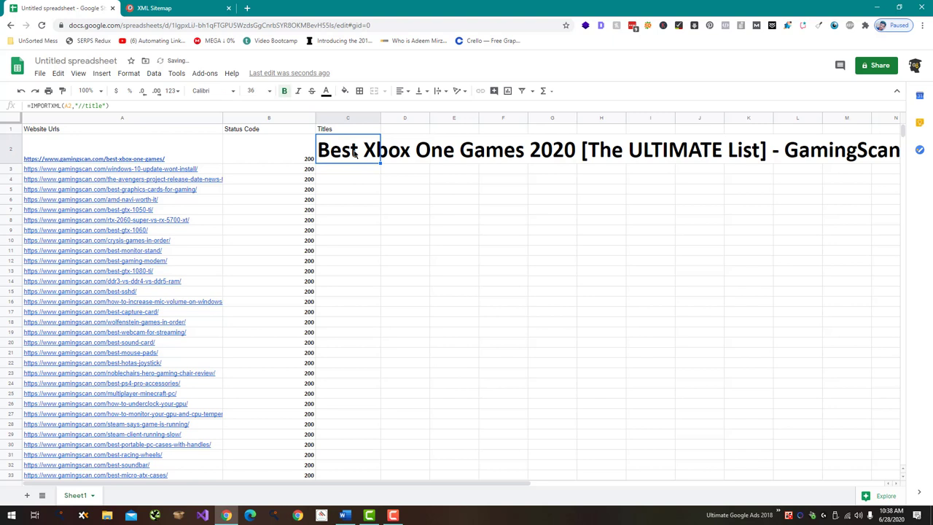
pyautogui.click(258, 89)
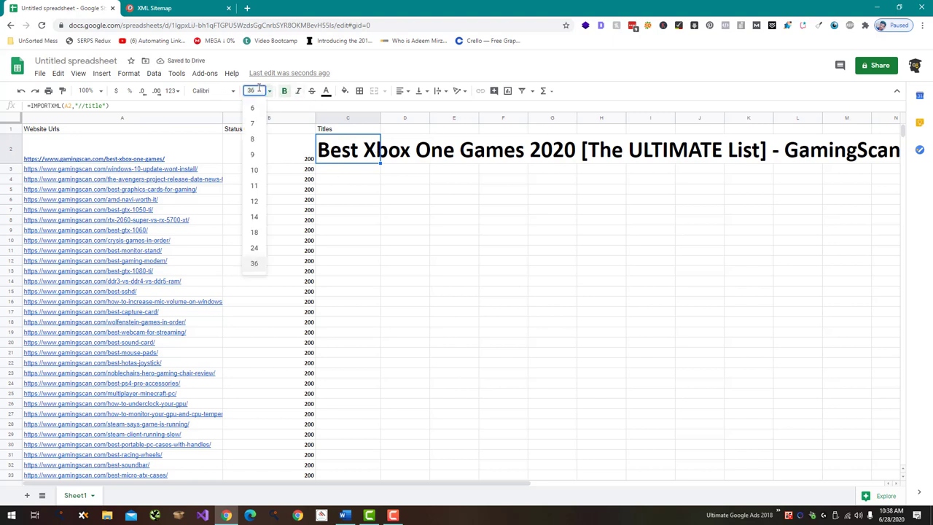
pyautogui.write('20')
pyautogui.press('Return')
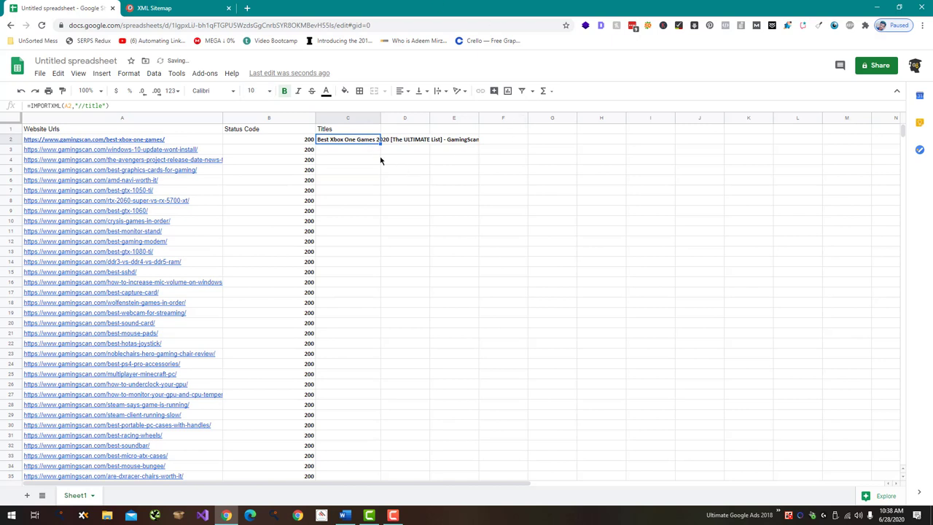
# Fill the title formula down to C28, widen column C, and type 'Meta Description' in D1.
pyautogui.moveTo(379, 145); pyautogui.dragTo(344, 409)
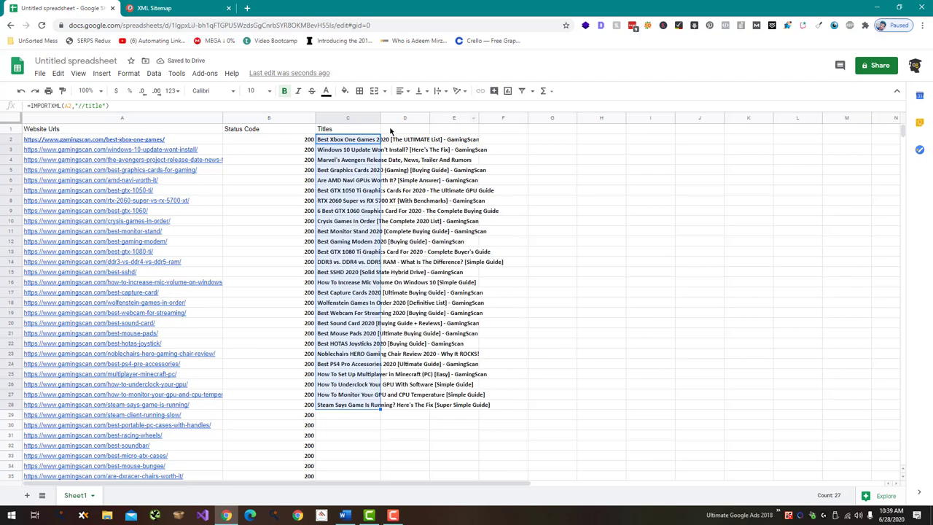
pyautogui.moveTo(380, 118)
pyautogui.mouseDown()
pyautogui.moveTo(498, 150)
pyautogui.moveTo(506, 162)
pyautogui.mouseUp()
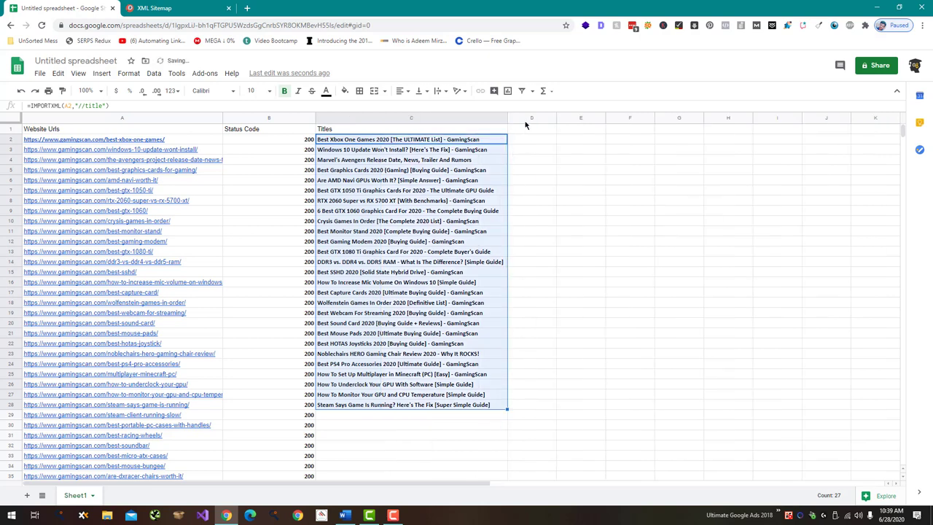
pyautogui.click(525, 127)
pyautogui.write('Met')
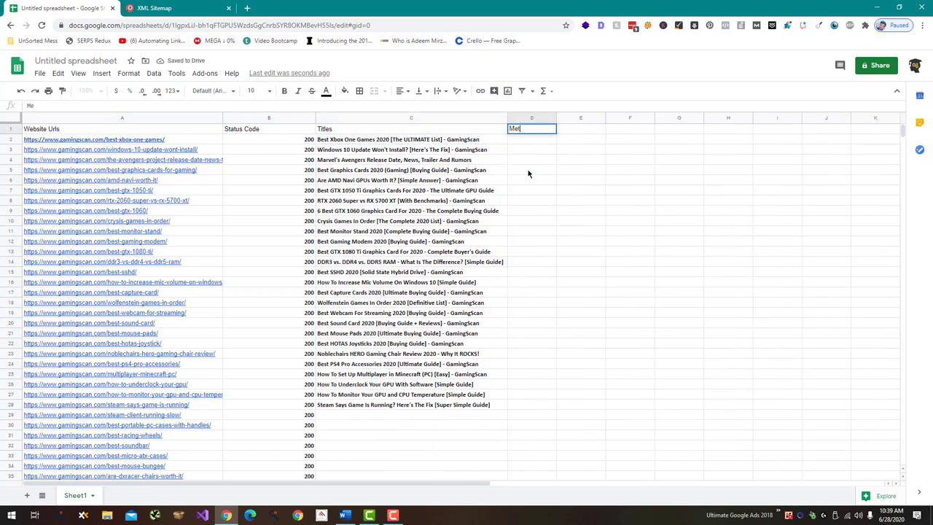
pyautogui.write('a Descrip')
pyautogui.write('tion')
# Copy the meta description IMPORTXML formula from the notes into cell D2.
pyautogui.press('Return')
pyautogui.hotkey('alt', 'Tab')
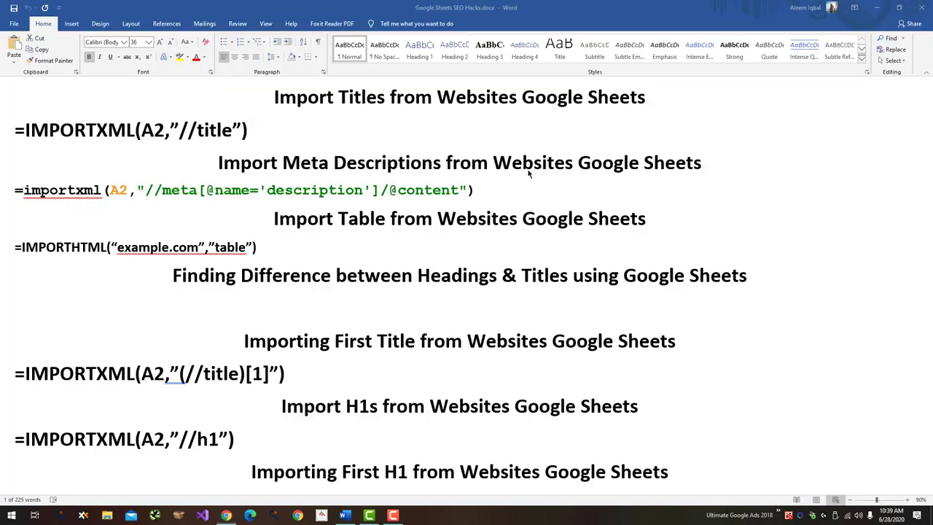
pyautogui.moveTo(540, 192); pyautogui.dragTo(15, 191)
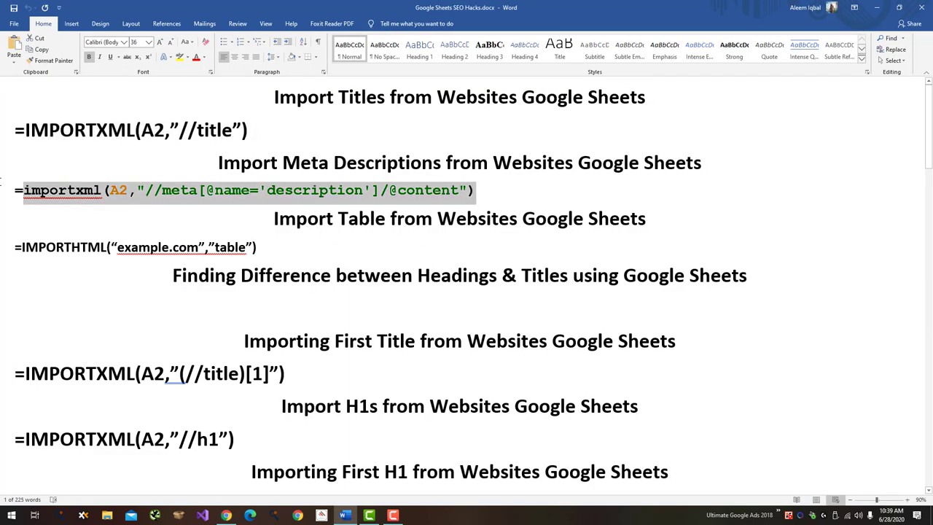
pyautogui.hotkey('alt', 'Tab')
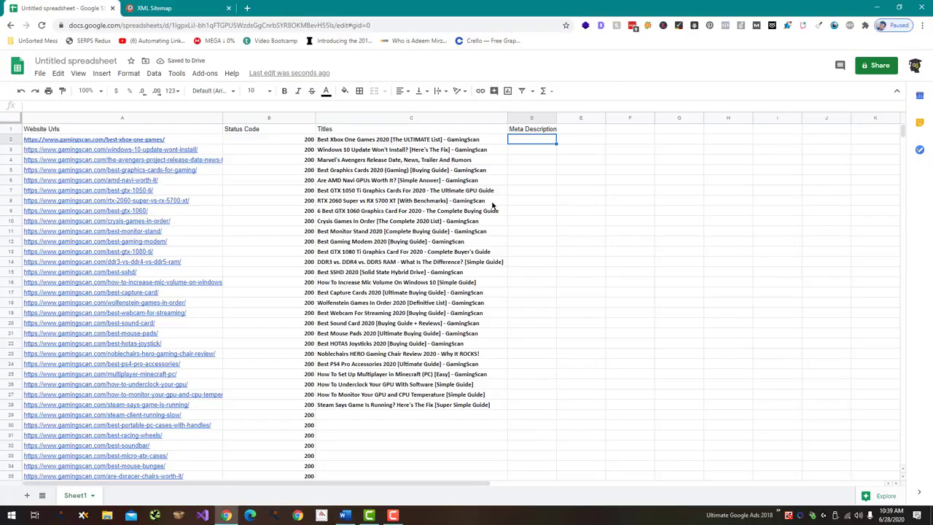
pyautogui.write('=importxml(A2,"//meta[@name=\'description\']/@content")')
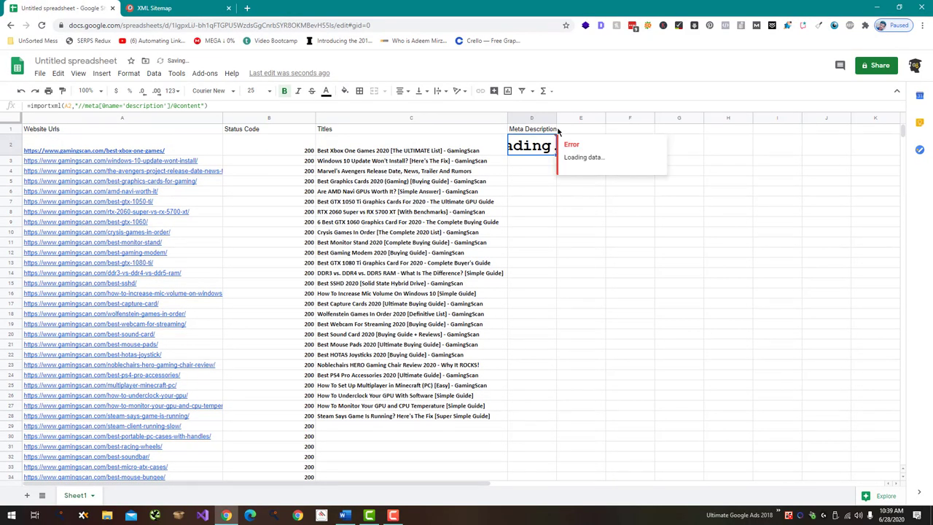
# Widen column D and set the description text to font size 10.
pyautogui.moveTo(556, 118); pyautogui.dragTo(605, 118)
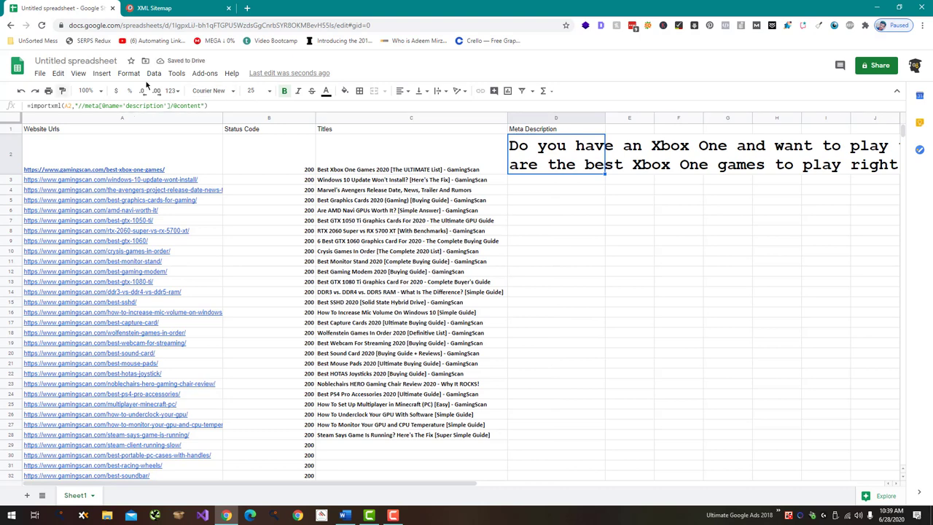
pyautogui.click(250, 89)
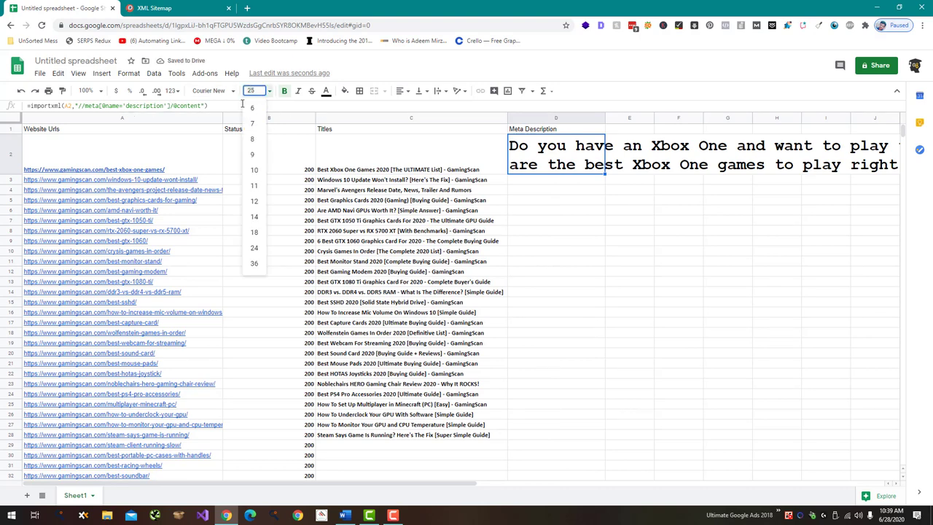
pyautogui.write('10')
pyautogui.press('Return')
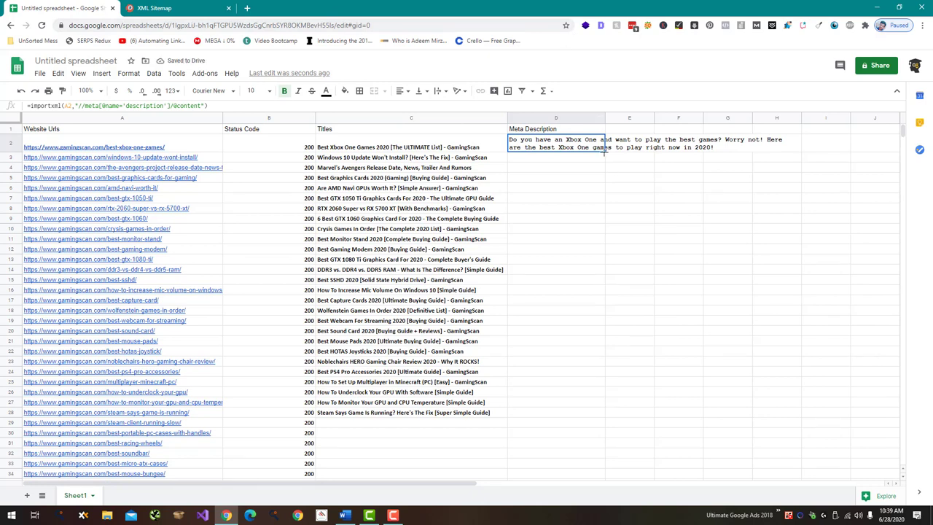
# Fill the meta description formula down to D28 and widen column D to fit.
pyautogui.moveTo(603, 151); pyautogui.dragTo(593, 418)
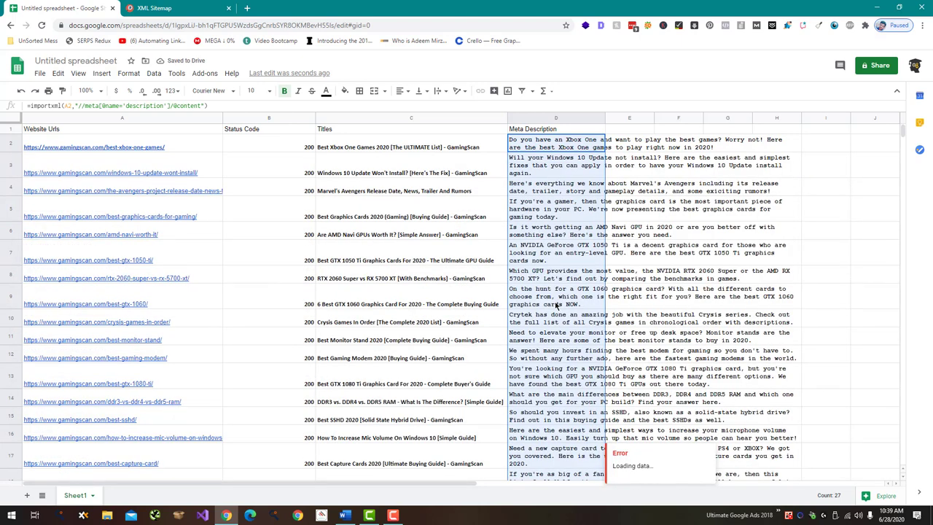
pyautogui.click(685, 379)
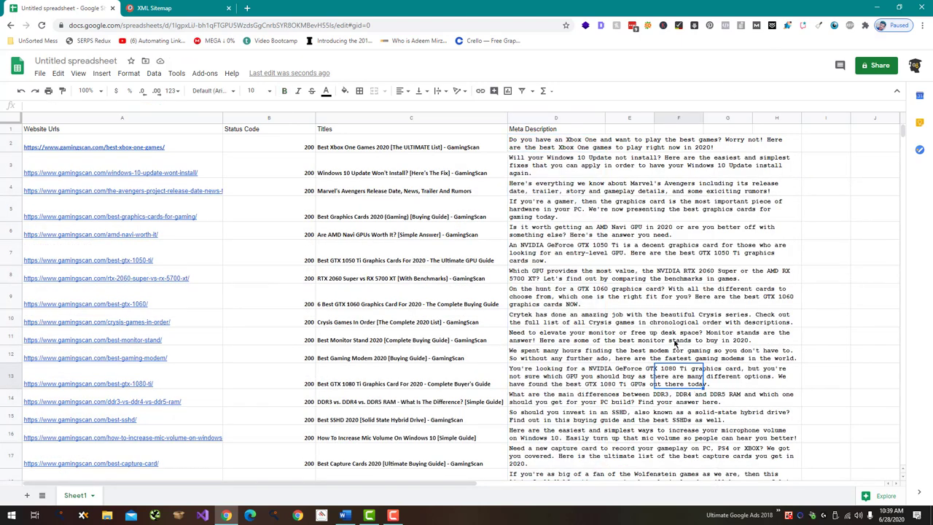
pyautogui.scroll(-3, 668, 289)
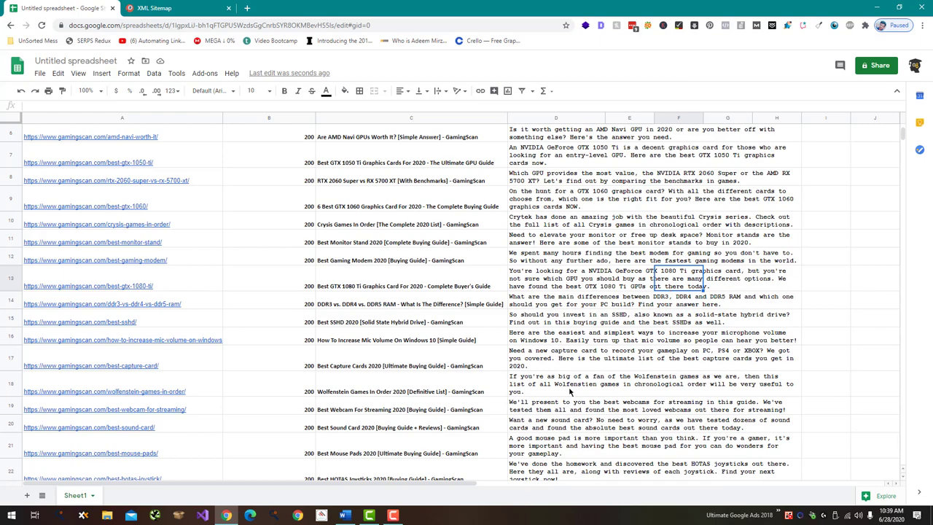
pyautogui.moveTo(489, 484)
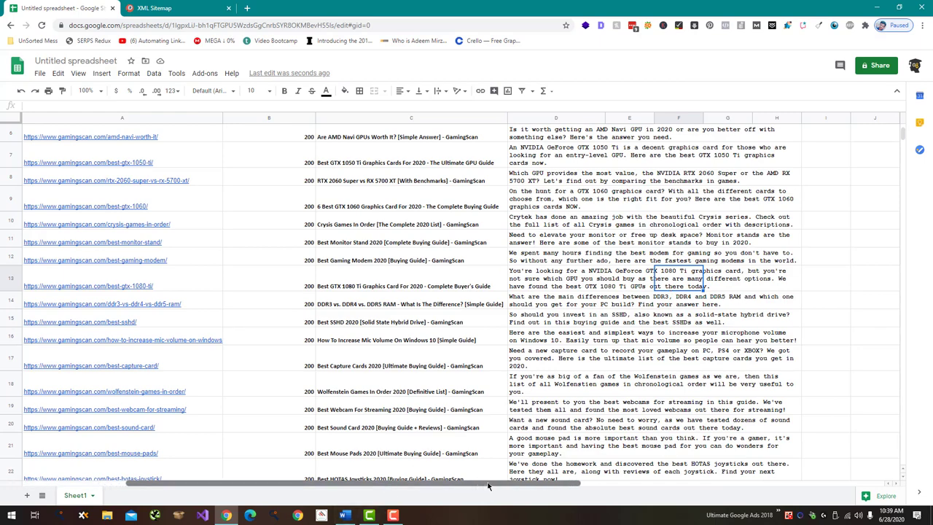
pyautogui.moveTo(488, 486); pyautogui.dragTo(645, 486)
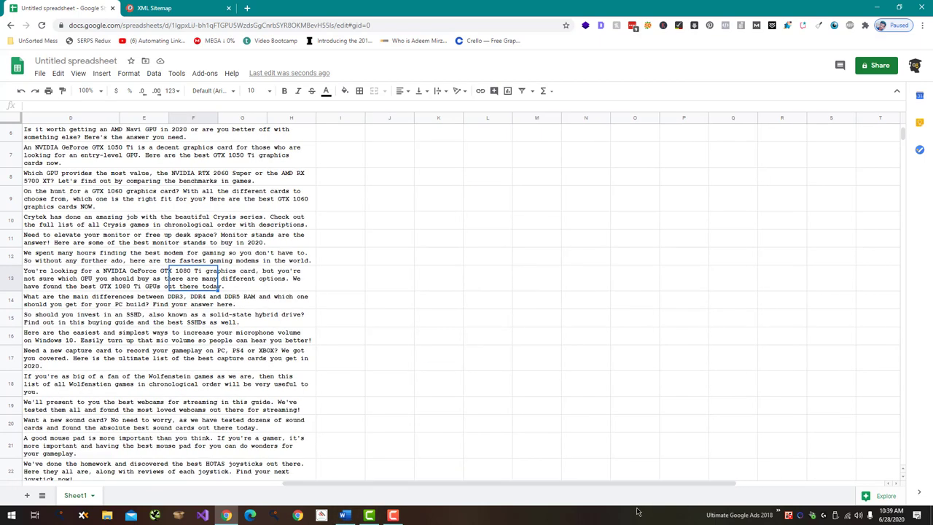
pyautogui.hotkey('alt', 'Tab')
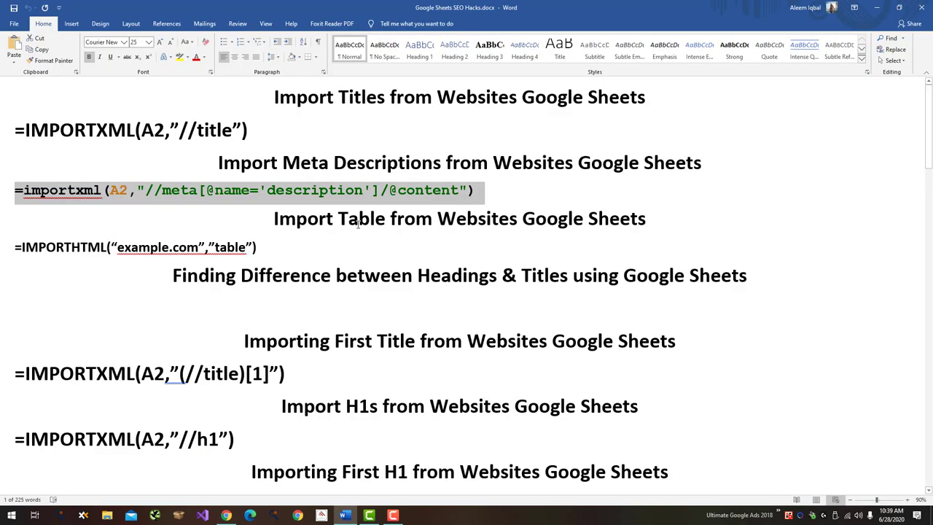
pyautogui.hotkey('alt', 'Tab')
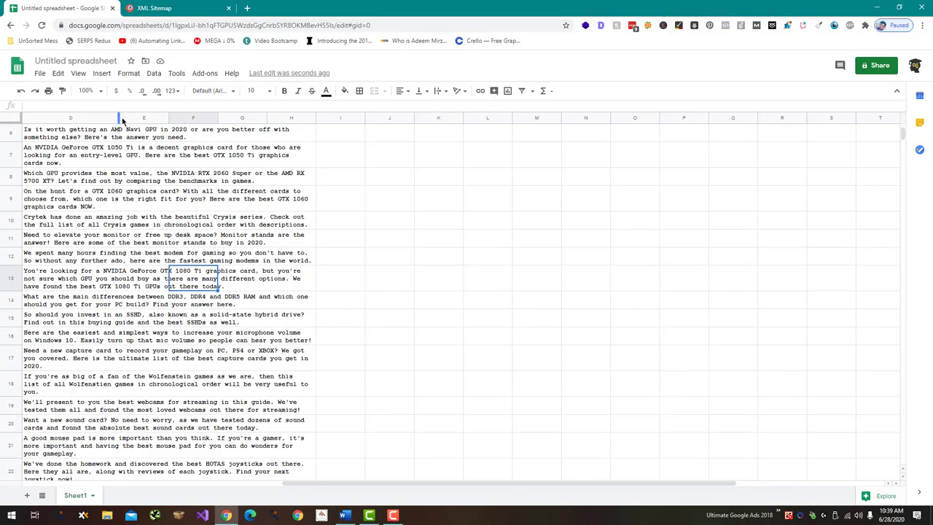
pyautogui.moveTo(119, 117)
pyautogui.mouseDown()
pyautogui.moveTo(396, 107)
pyautogui.moveTo(381, 117)
pyautogui.mouseUp()
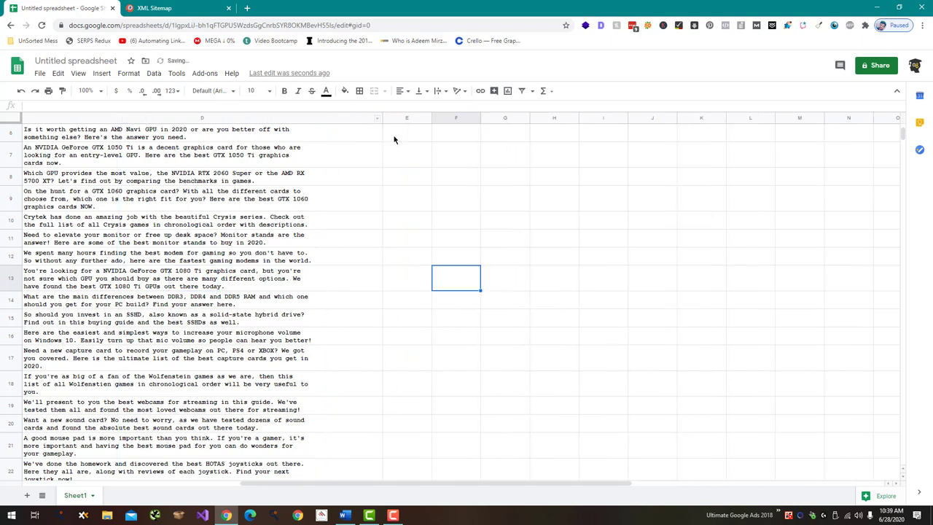
# Finish resizing column D and add a 'Table' label in I6.
pyautogui.click(395, 137)
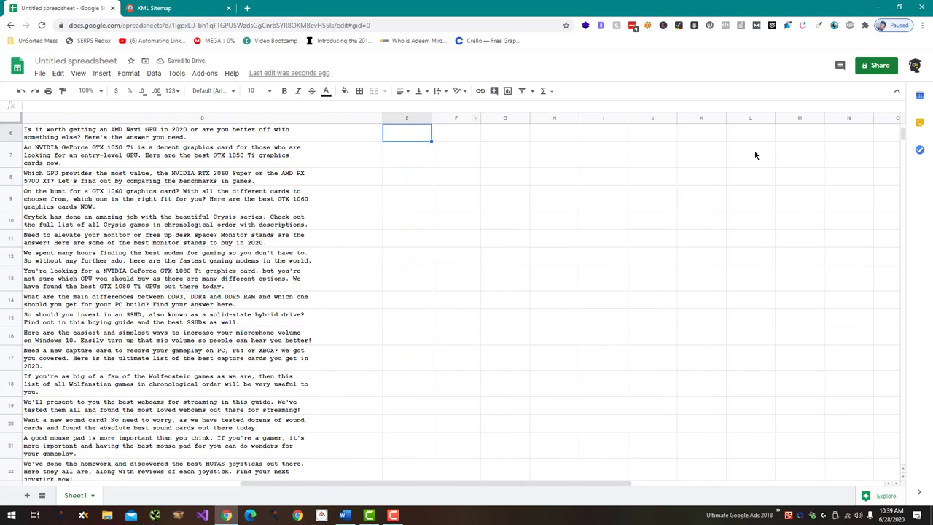
pyautogui.click(598, 133)
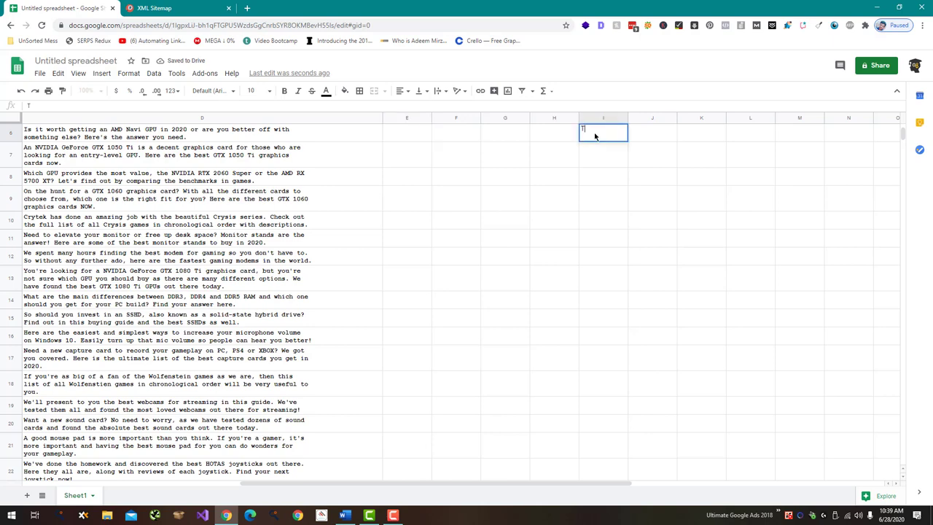
pyautogui.write('Table')
pyautogui.press('Return')
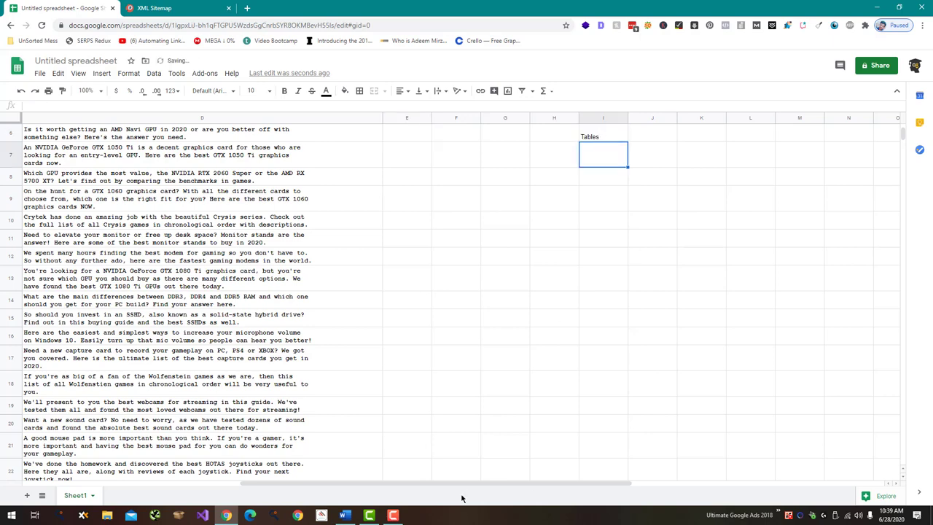
# Copy the best-gtx-1080-ti URL from A13 into cell I7.
pyautogui.moveTo(462, 483); pyautogui.dragTo(283, 484)
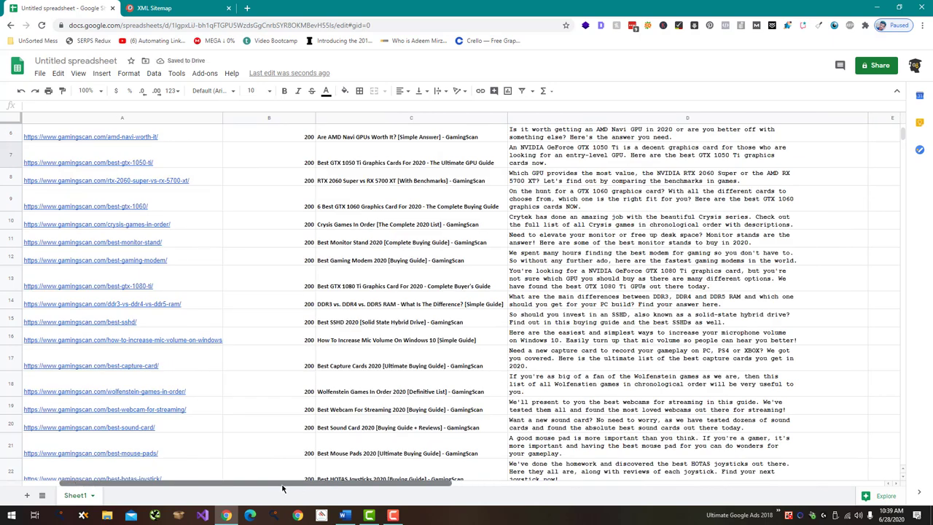
pyautogui.click(207, 276)
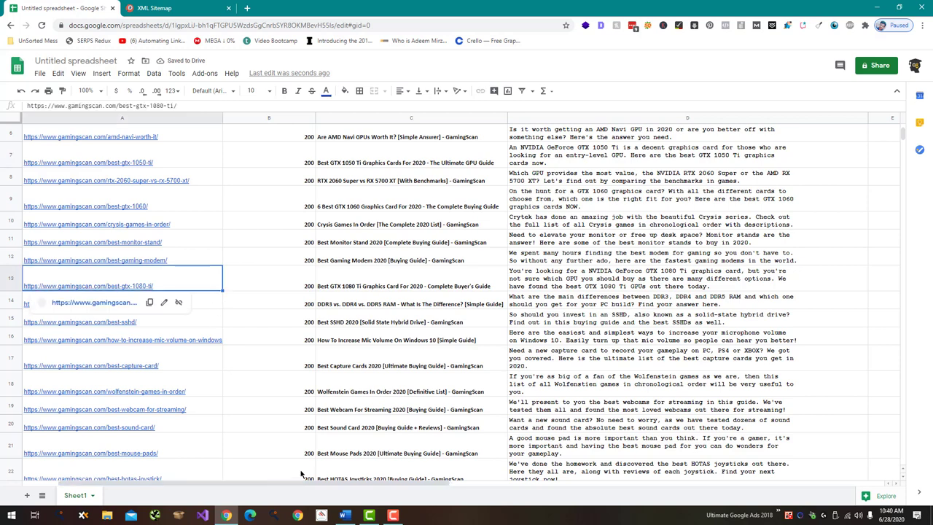
pyautogui.hotkey('ctrl', 'c')
pyautogui.moveTo(309, 481); pyautogui.dragTo(595, 483)
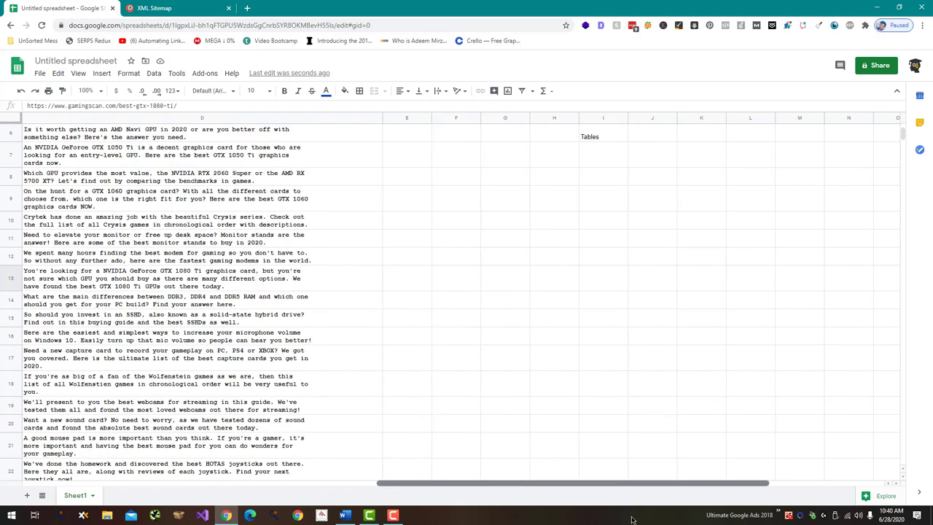
pyautogui.click(588, 153)
pyautogui.hotkey('ctrl', 'v')
# Copy the IMPORTHTML formula line from the Word notes.
pyautogui.hotkey('alt', 'Tab')
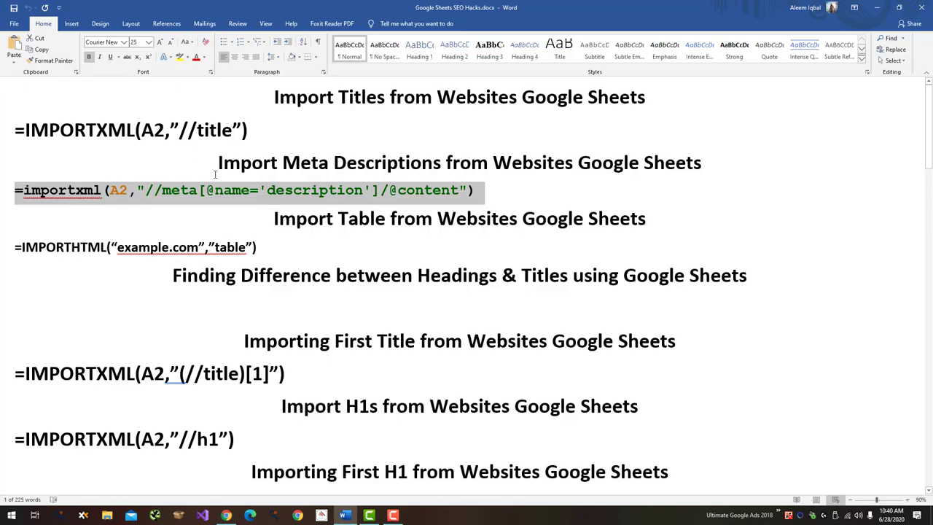
pyautogui.moveTo(277, 247); pyautogui.dragTo(10, 249)
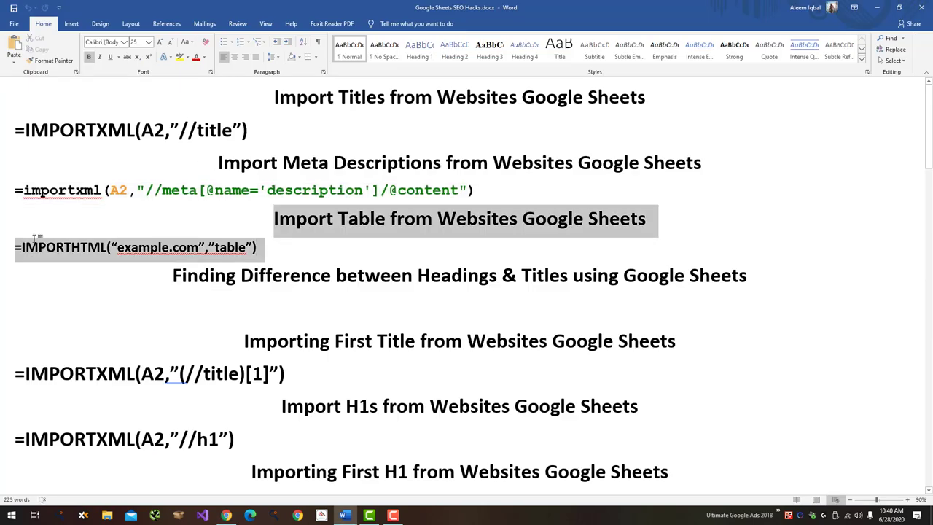
pyautogui.hotkey('alt', 'Tab')
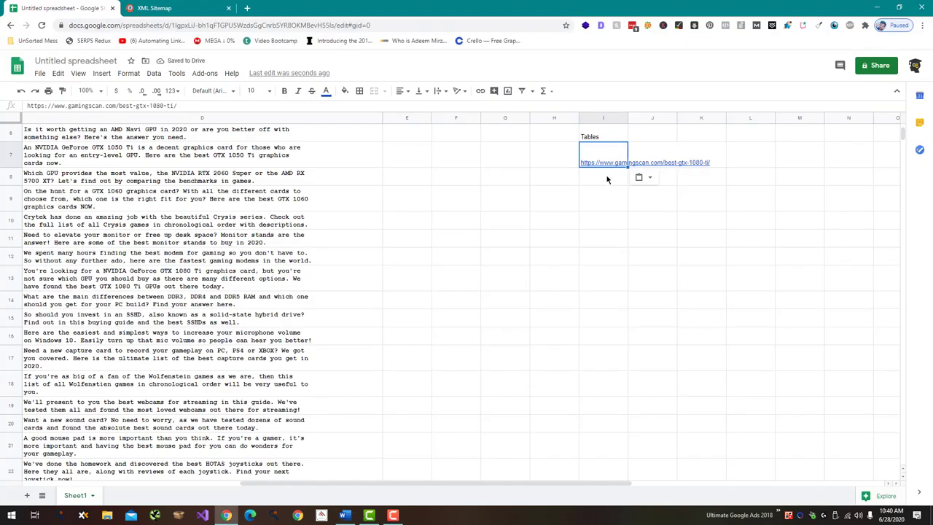
# Paste the IMPORTHTML formula into I8 and copy the page URL from I7.
pyautogui.click(606, 180)
pyautogui.hotkey('ctrl', 'v')
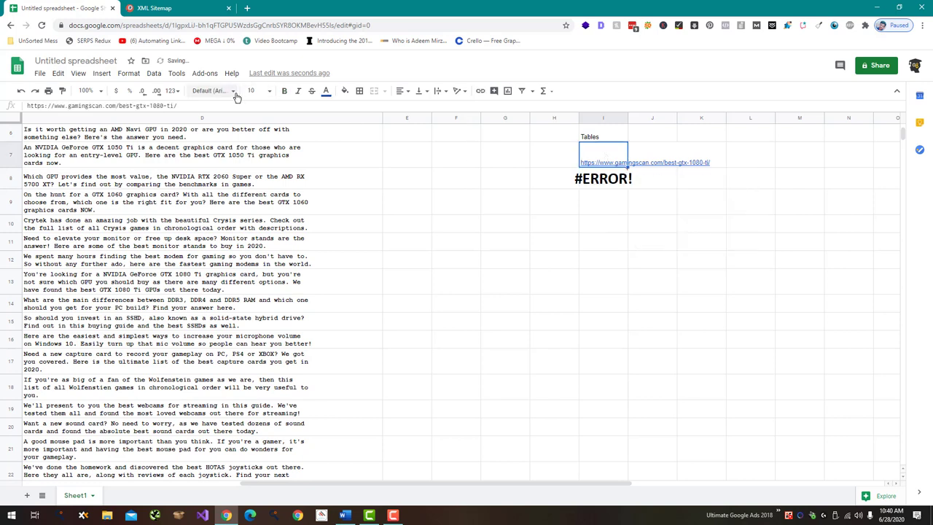
pyautogui.hotkey('ctrl', 'c')
pyautogui.click(595, 177)
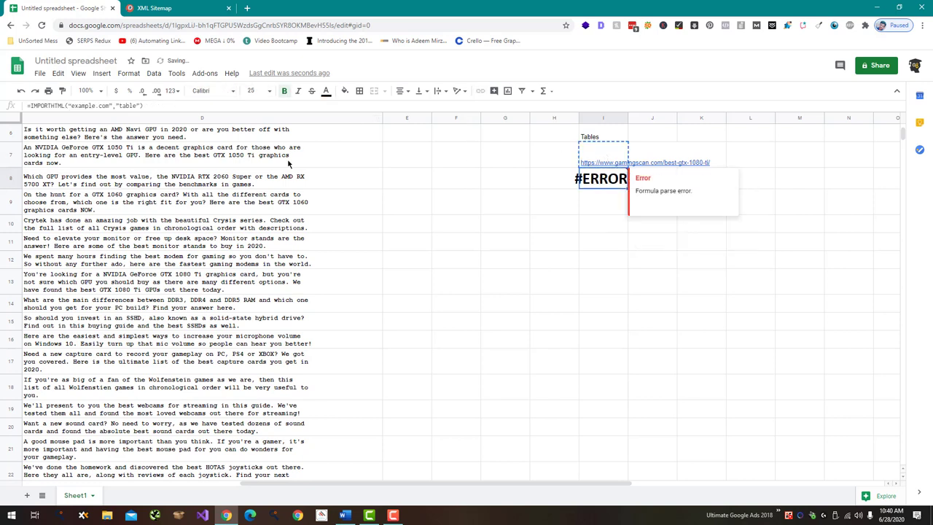
# Replace example.com in I8's formula with the best-gtx-1080-ti URL and fix the quotes.
pyautogui.click(109, 106)
pyautogui.moveTo(109, 106); pyautogui.dragTo(71, 106)
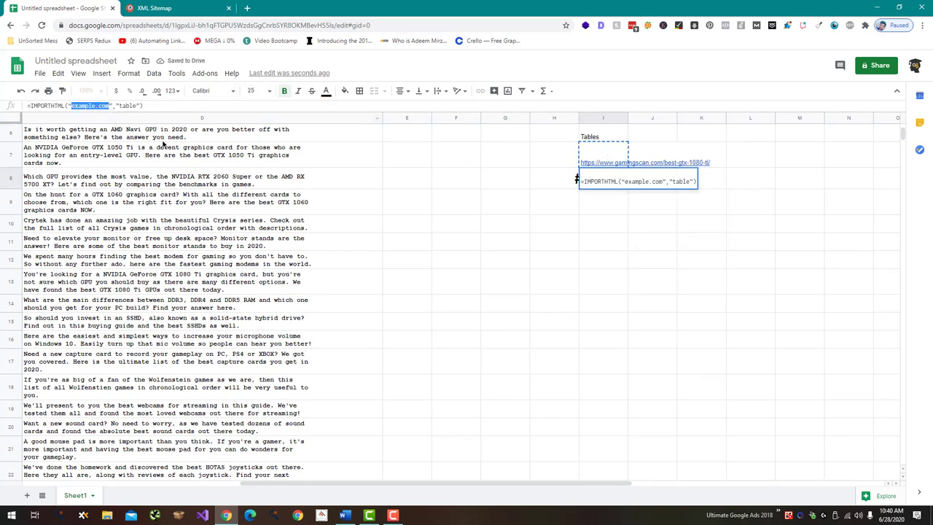
pyautogui.hotkey('ctrl', 'v')
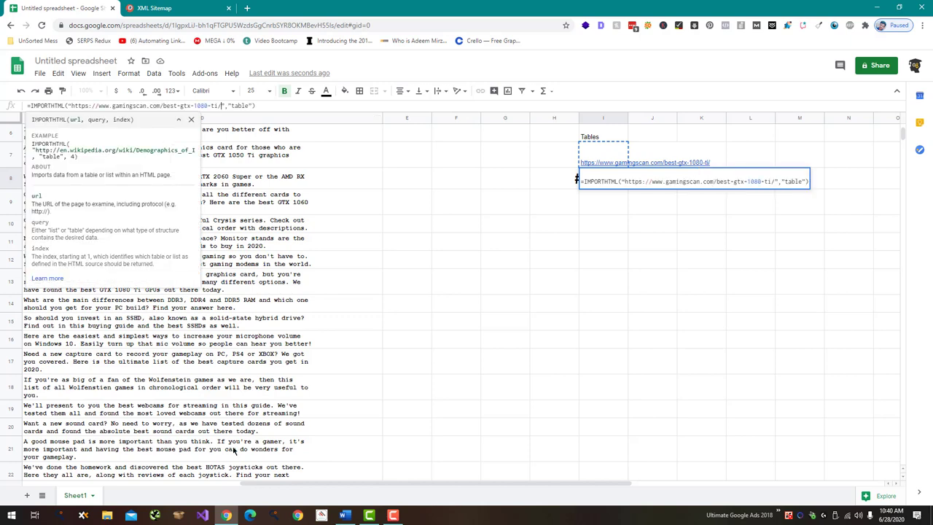
pyautogui.press('Right')
pyautogui.press('Left')
pyautogui.press('Left')
pyautogui.press('Left')
pyautogui.press('Left')
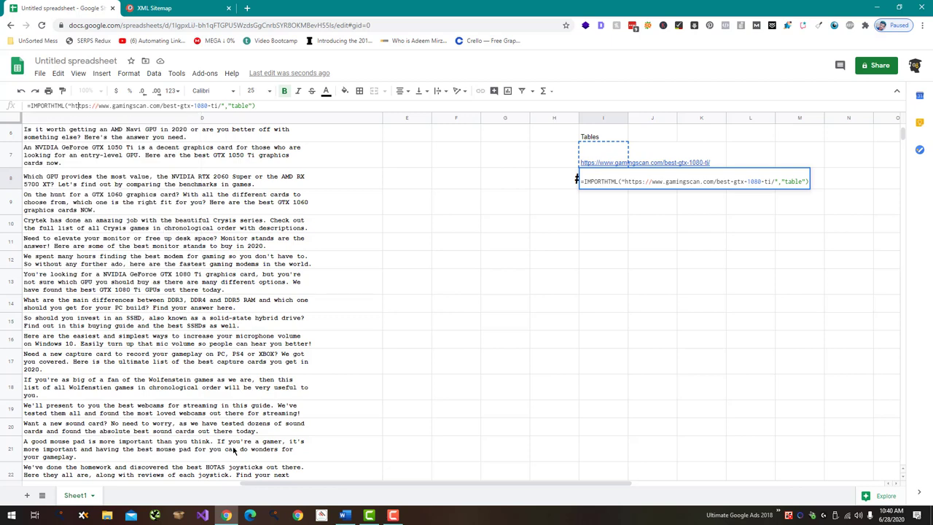
pyautogui.hotkey('shift', 'Right')
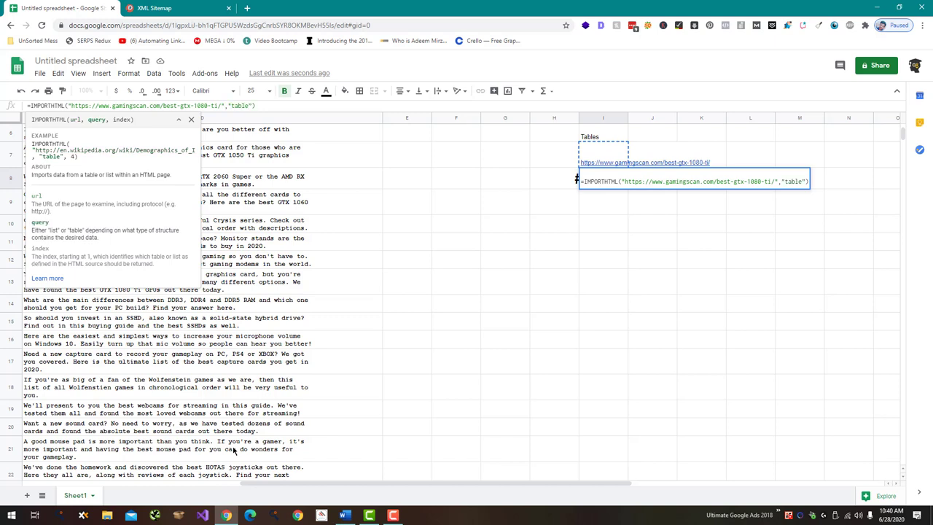
pyautogui.write('"')
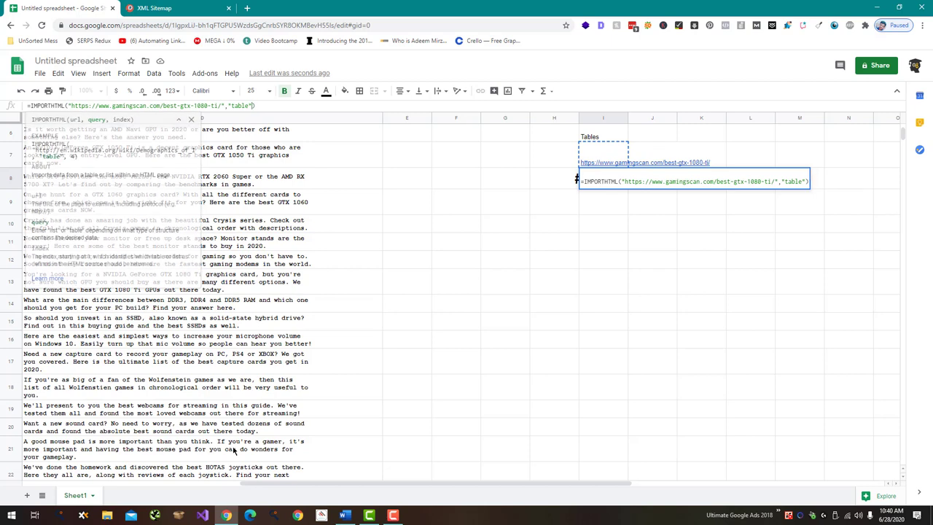
pyautogui.press('Return')
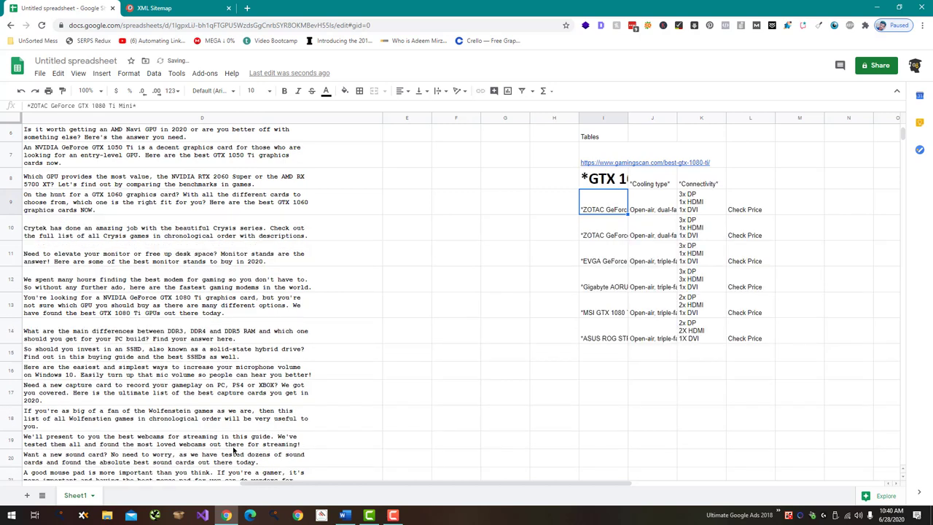
# Apply a font size to I8, then delete the imported table range I8:L14.
pyautogui.click(605, 183)
pyautogui.click(250, 91)
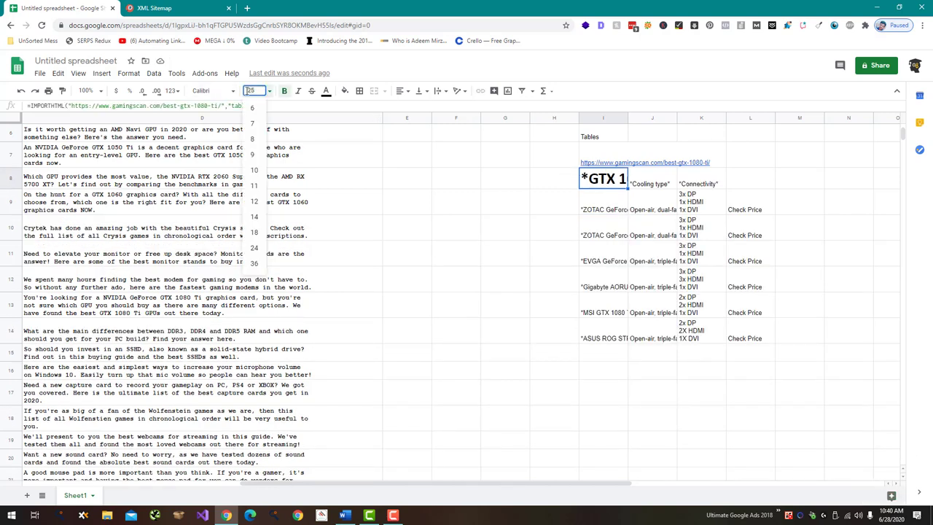
pyautogui.press('Return')
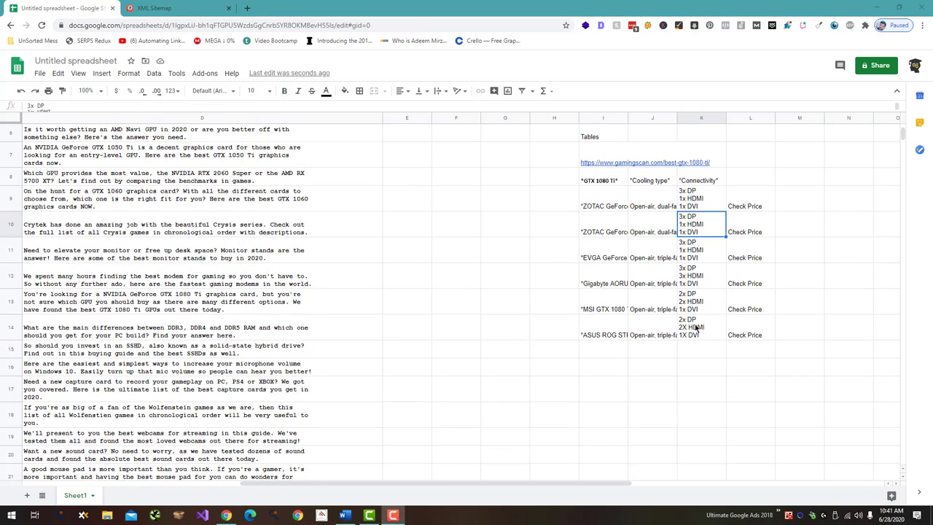
pyautogui.moveTo(611, 179)
pyautogui.mouseDown()
pyautogui.moveTo(789, 406)
pyautogui.moveTo(738, 338)
pyautogui.mouseUp()
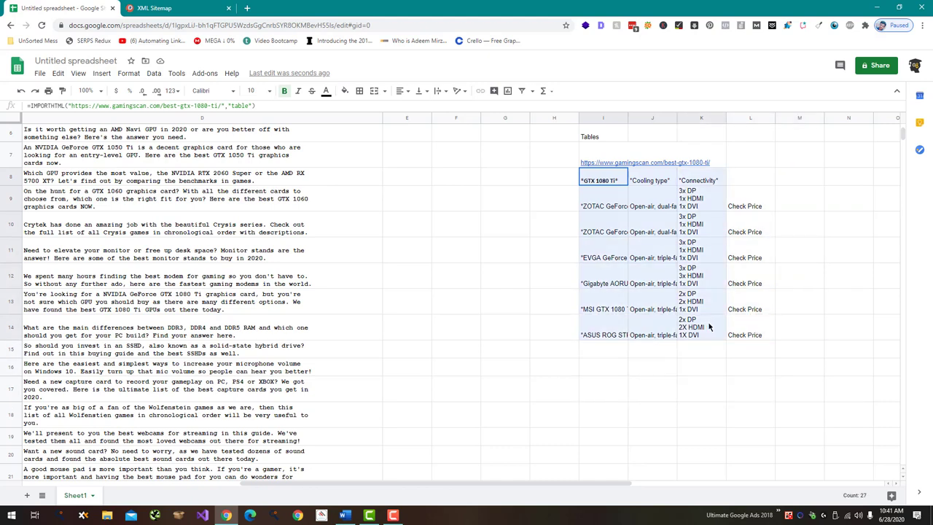
pyautogui.press('Delete')
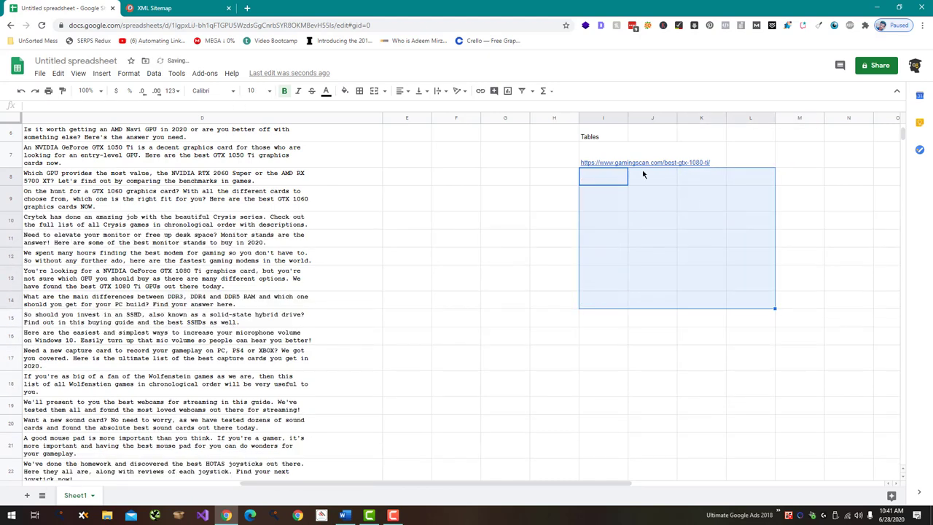
# Copy the =IMPORTXML(A2,"//h1") line from the Word notes.
pyautogui.hotkey('alt', 'Tab')
pyautogui.hotkey('alt', 'Tab')
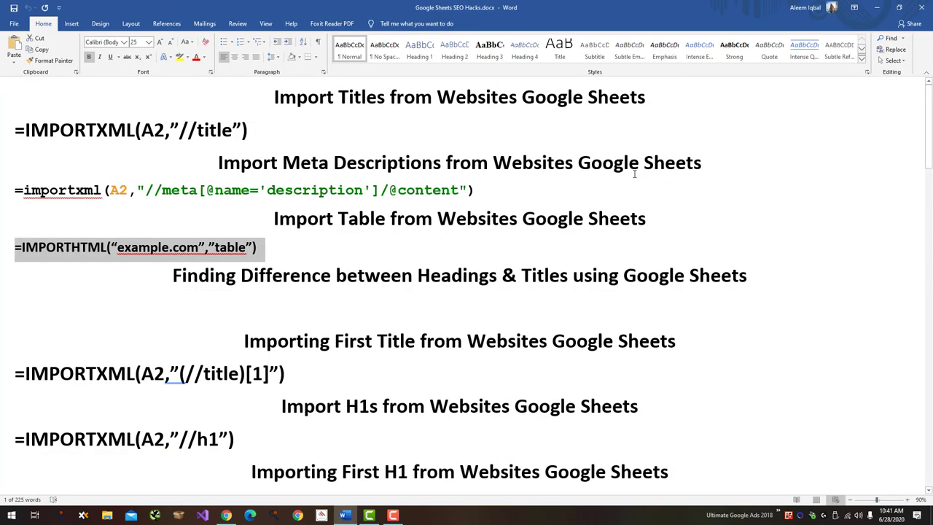
pyautogui.click(314, 315)
pyautogui.scroll(-1, 393, 325)
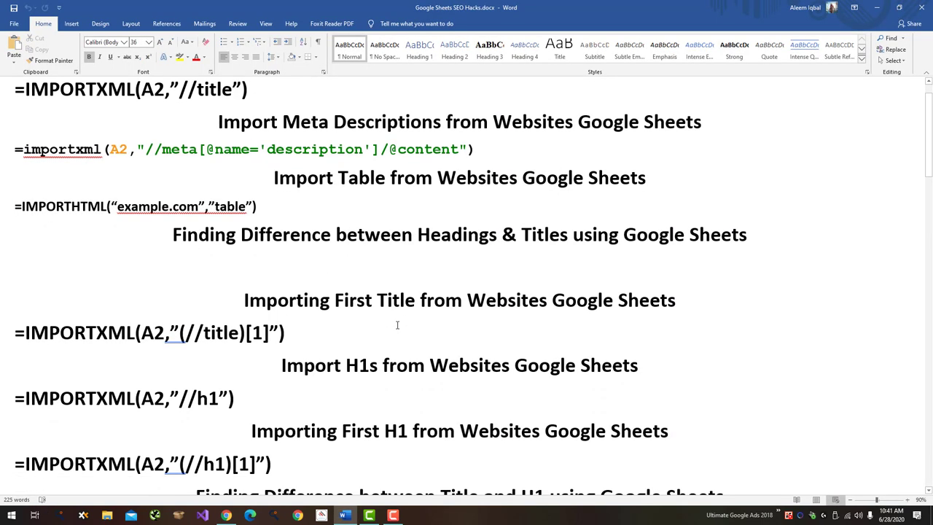
pyautogui.moveTo(247, 399); pyautogui.dragTo(3, 420)
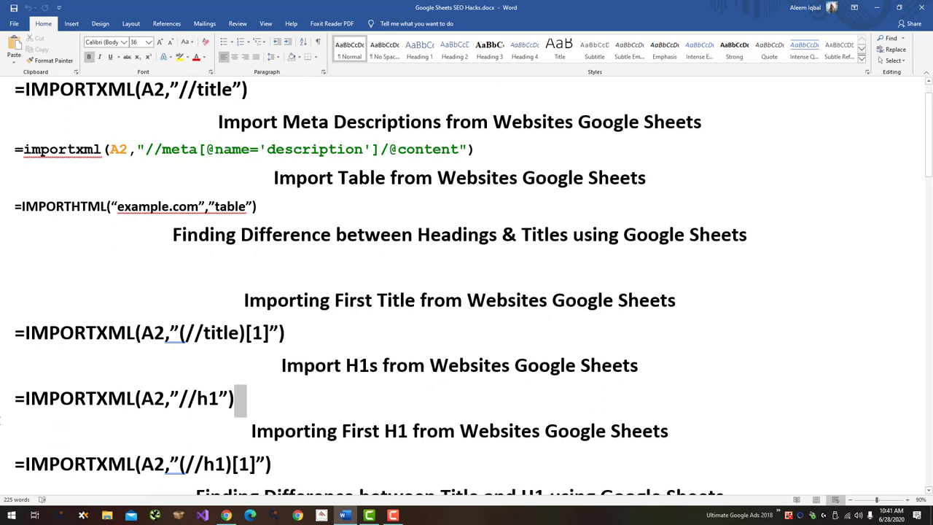
pyautogui.hotkey('alt', 'Tab')
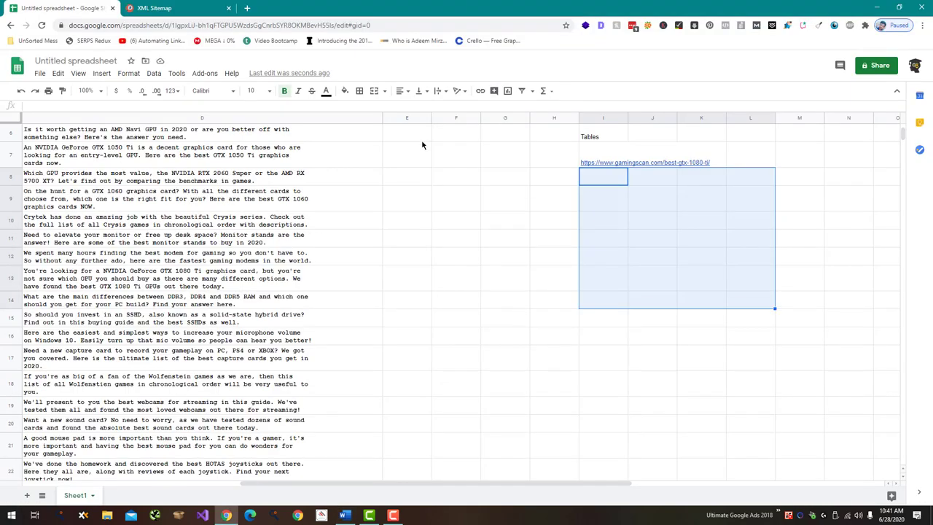
# Paste the h1 IMPORTXML formula into E2 and fix its parse error.
pyautogui.scroll(3, 421, 145)
pyautogui.click(404, 152)
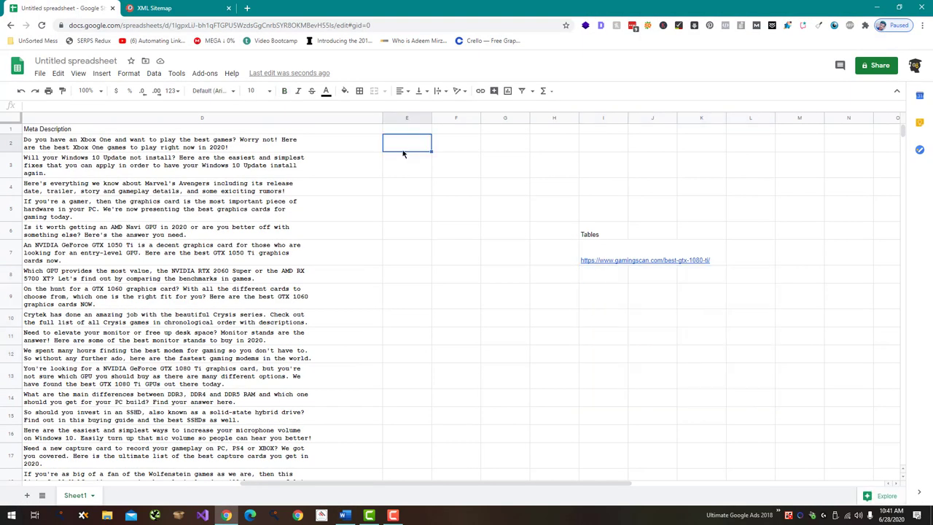
pyautogui.hotkey('ctrl', 'v')
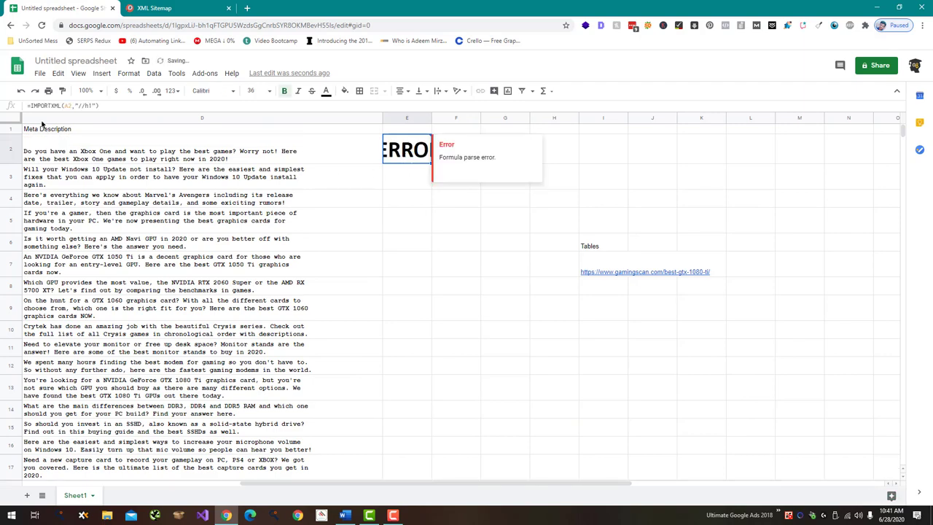
pyautogui.click(93, 106)
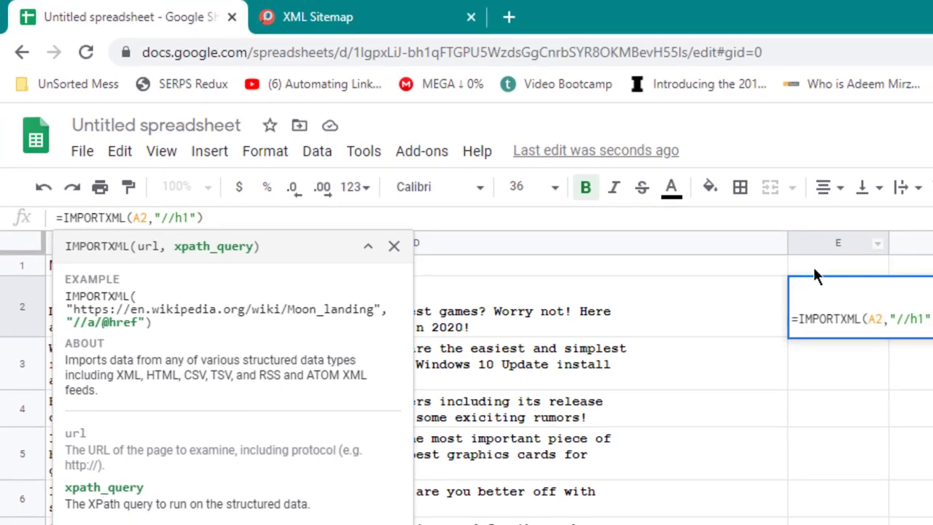
pyautogui.click(816, 271)
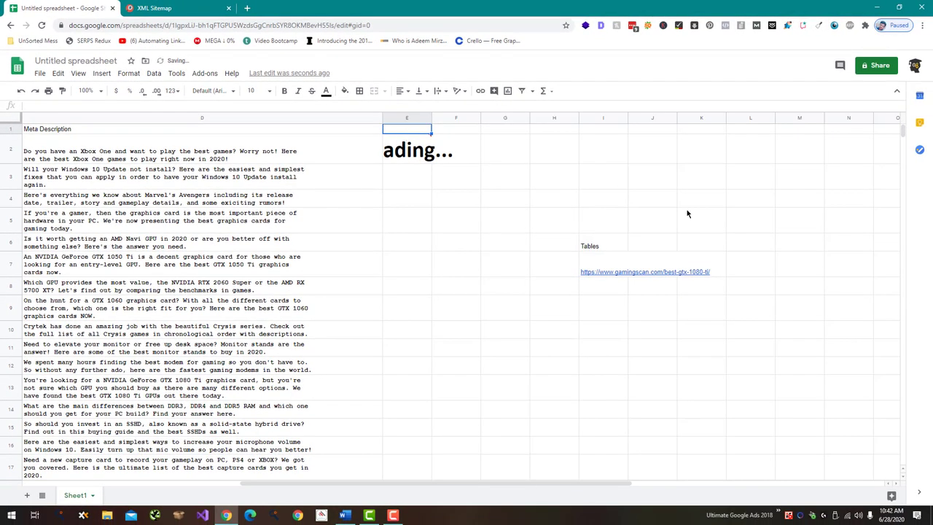
# Head column E 'Heading 1', set E2 to font size 10, and fill it down.
pyautogui.write('He')
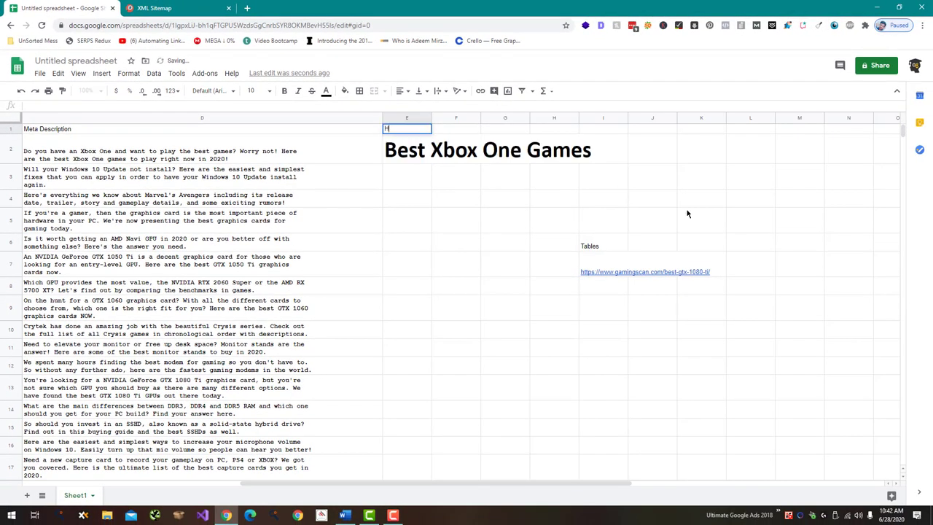
pyautogui.write('adings')
pyautogui.write(' 1')
pyautogui.press('Return')
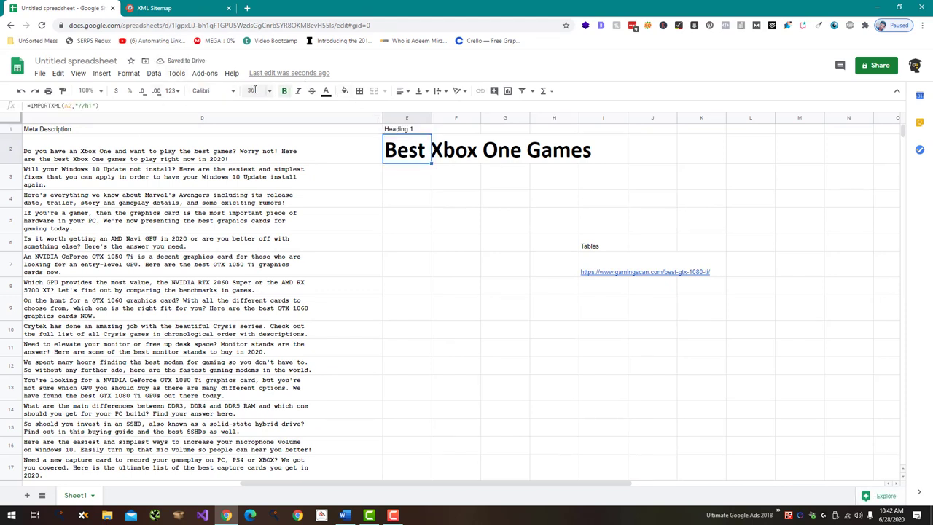
pyautogui.click(252, 91)
pyautogui.write('10')
pyautogui.press('Return')
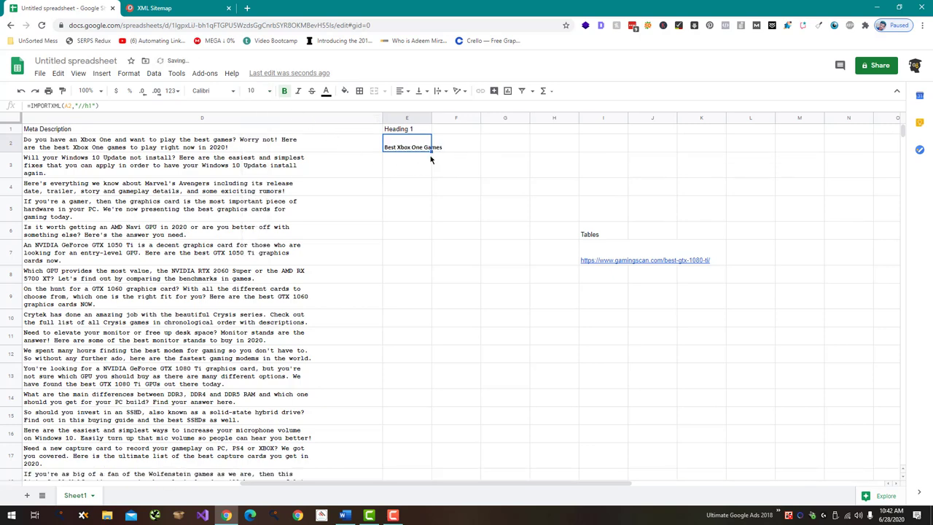
pyautogui.moveTo(432, 151); pyautogui.dragTo(423, 450)
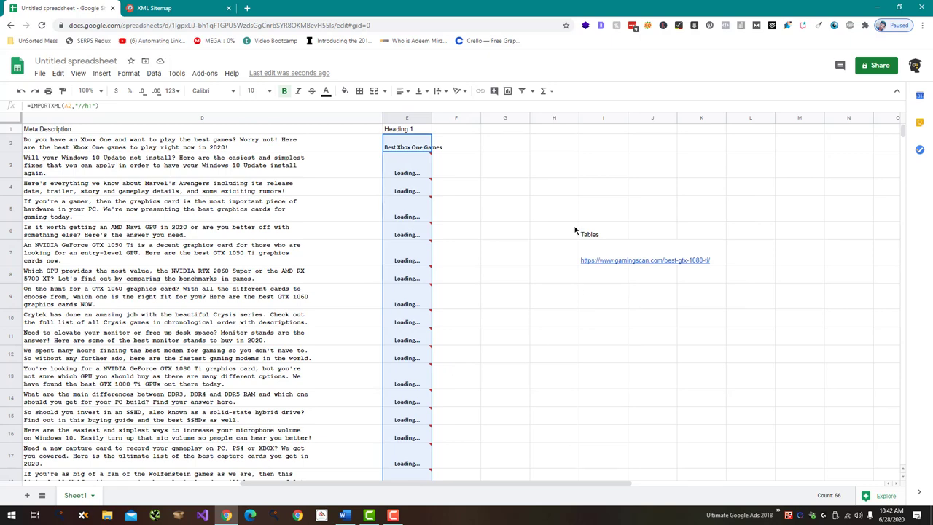
# Review the imported H1 results down column E and widen the Heading 1 column.
pyautogui.moveTo(575, 230); pyautogui.dragTo(612, 264)
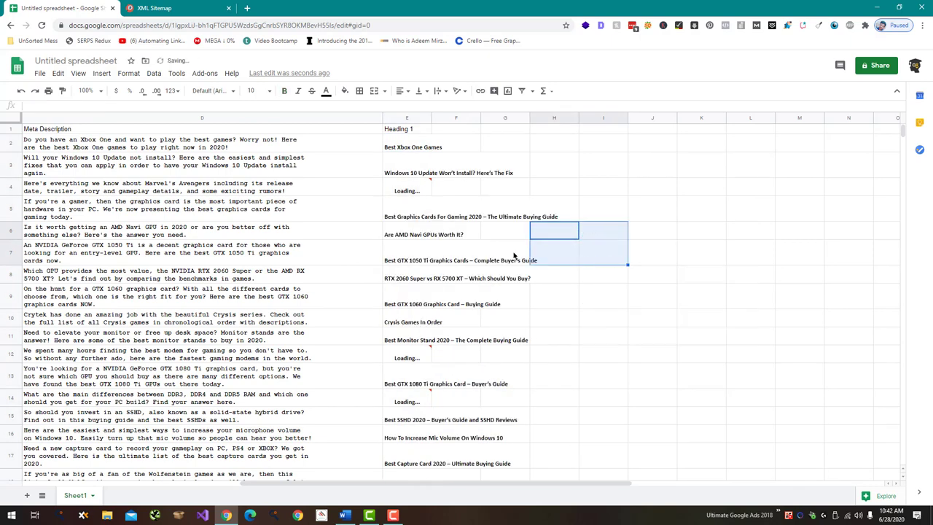
pyautogui.click(557, 279)
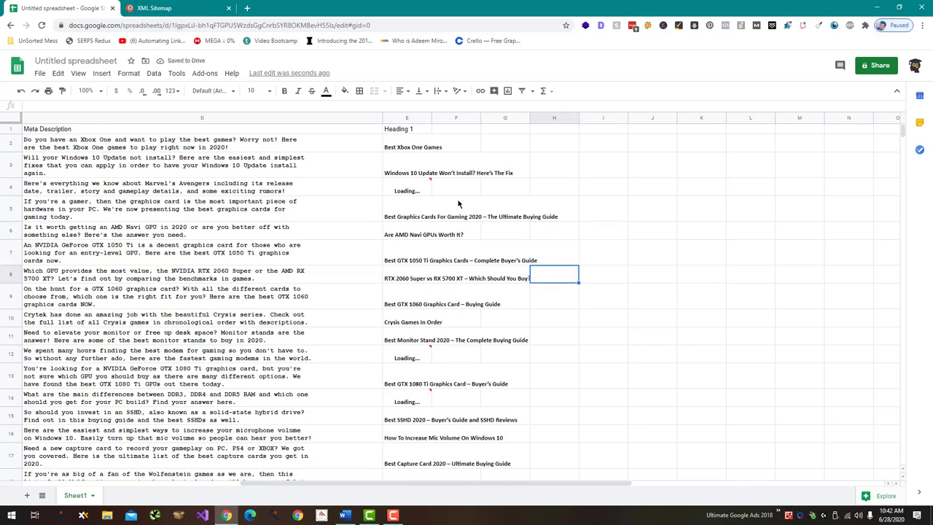
pyautogui.scroll(-3, 460, 207)
pyautogui.scroll(-2, 460, 210)
pyautogui.scroll(-3, 460, 211)
pyautogui.scroll(-2, 456, 266)
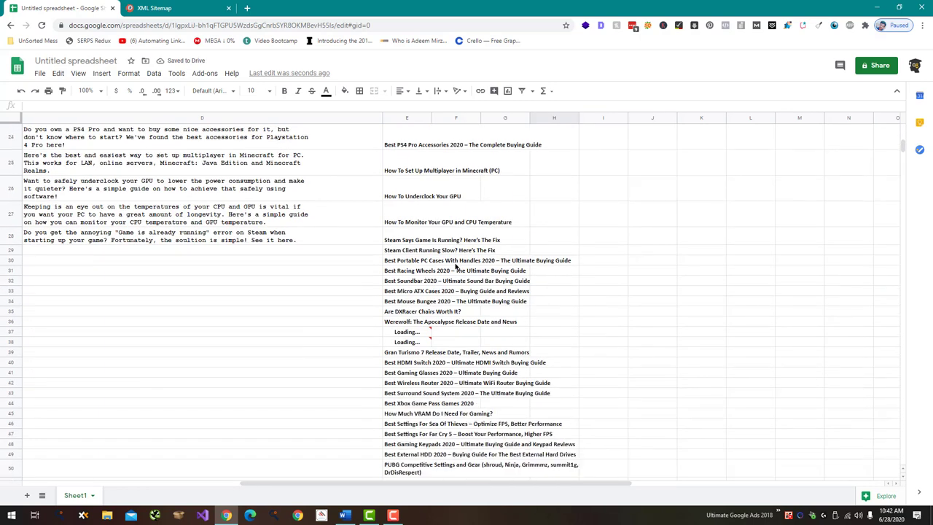
pyautogui.scroll(-3, 456, 267)
pyautogui.scroll(-4, 457, 267)
pyautogui.scroll(5, 457, 267)
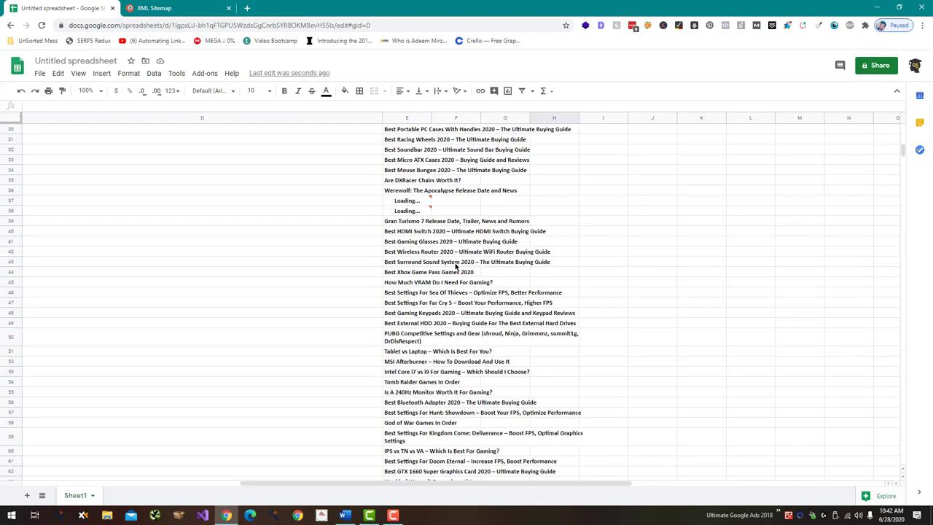
pyautogui.scroll(5, 456, 267)
pyautogui.scroll(3, 456, 266)
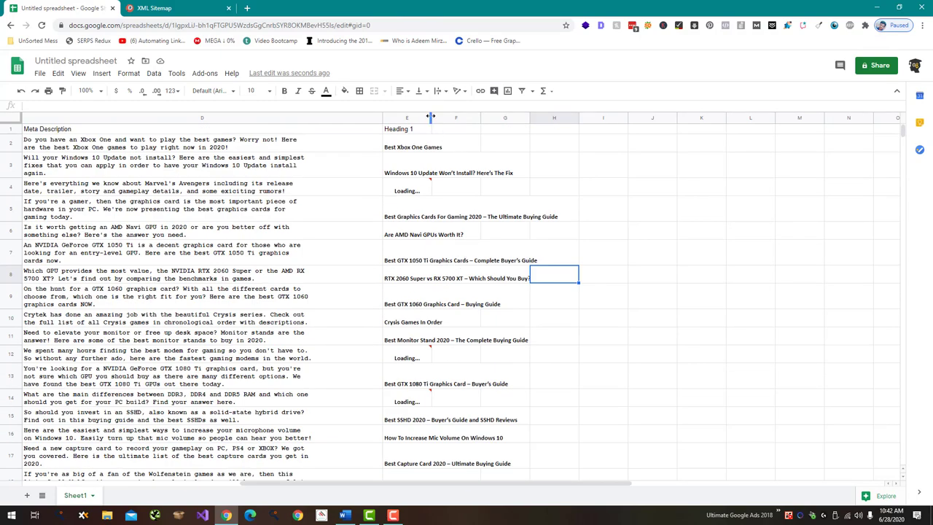
pyautogui.moveTo(431, 117); pyautogui.dragTo(571, 116)
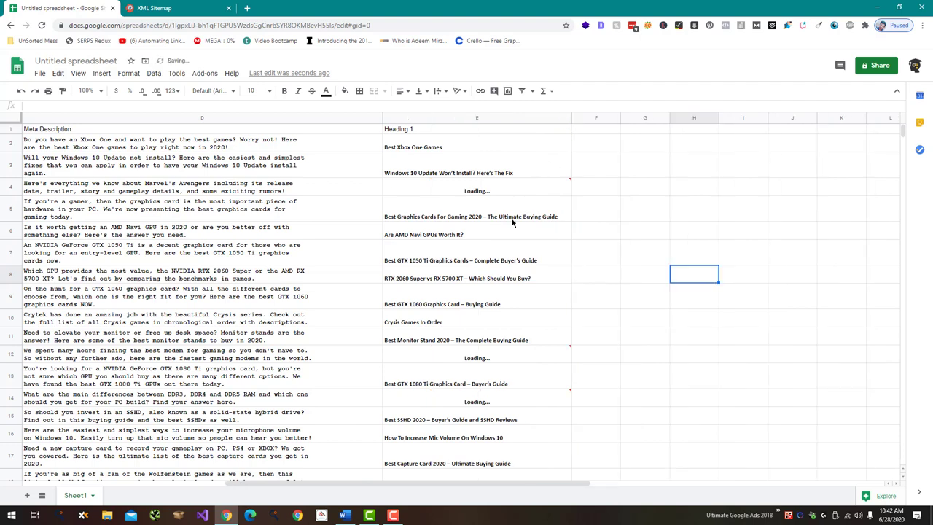
# Inspect the h1 formulas in E5 and E2, comparing them with the Word notes.
pyautogui.moveTo(512, 219); pyautogui.dragTo(854, 237)
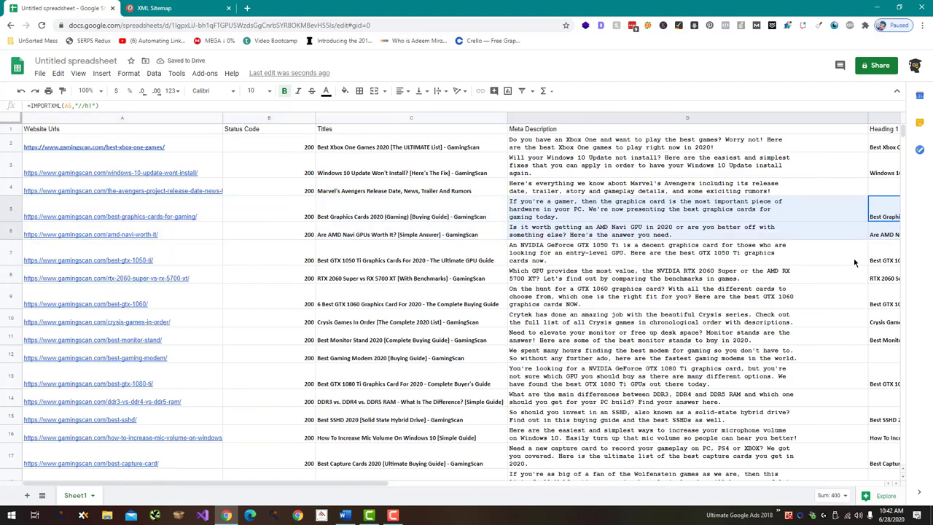
pyautogui.hscroll(5, 855, 263)
pyautogui.click(520, 210)
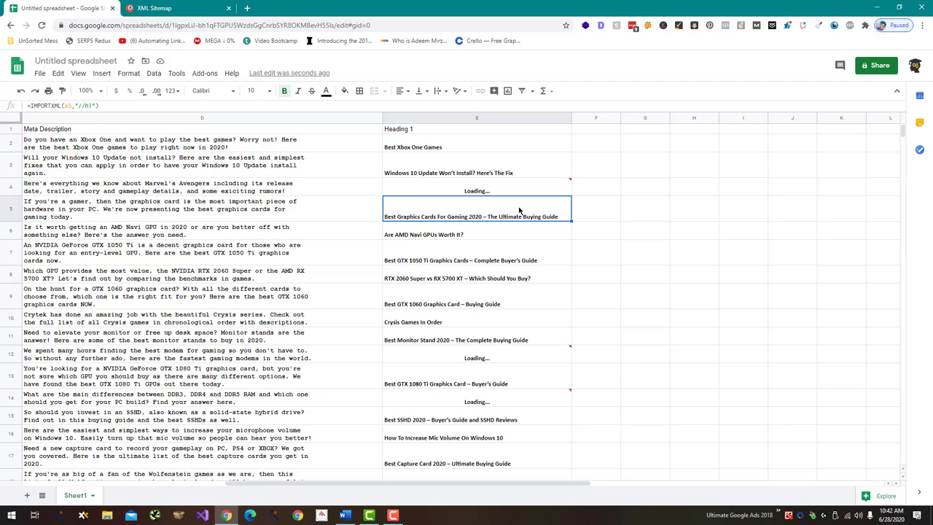
pyautogui.hotkey('alt', 'Tab')
pyautogui.hotkey('alt', 'Tab')
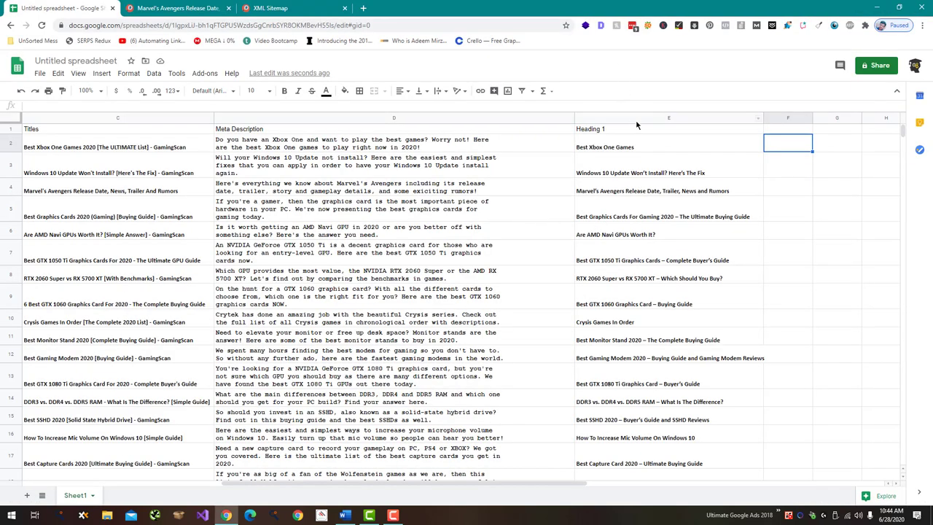
pyautogui.click(636, 147)
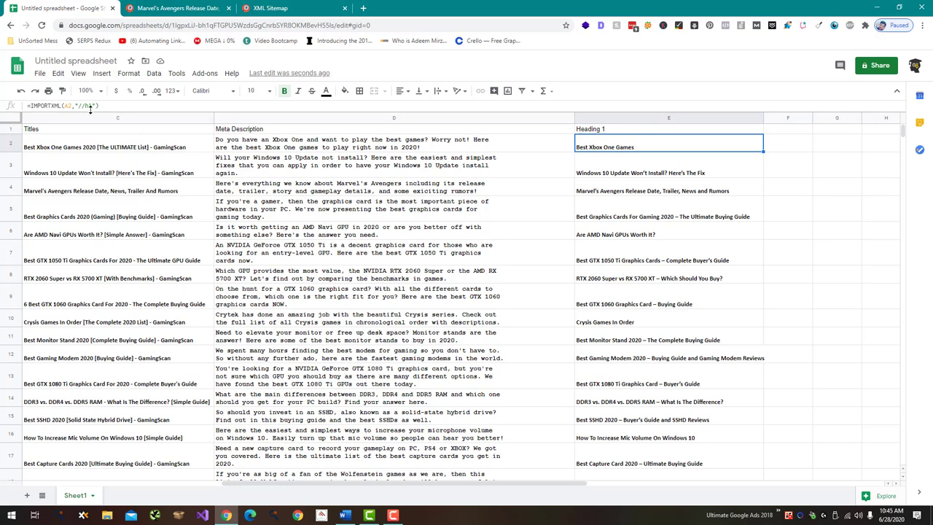
pyautogui.hotkey('alt', 'Tab')
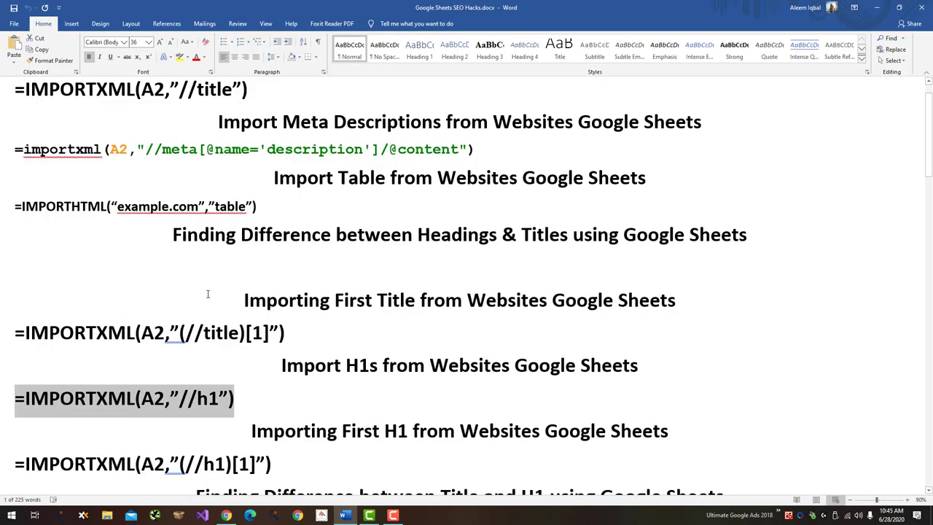
pyautogui.press('alt')
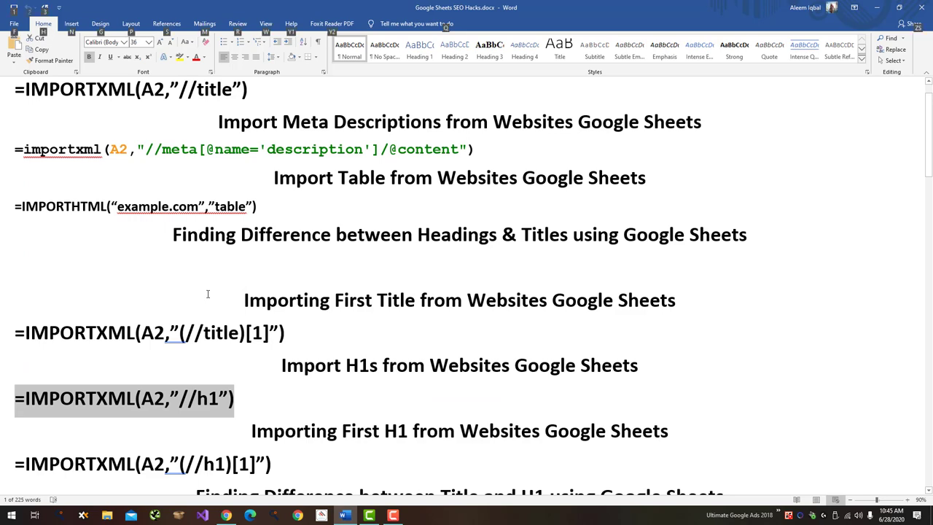
pyautogui.hotkey('alt', 'Tab')
pyautogui.press('Down')
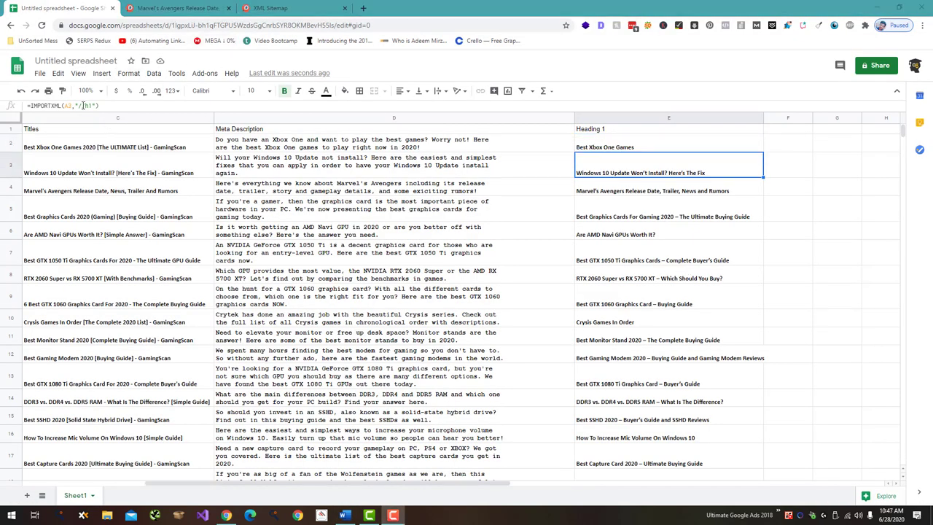
# Edit E3's formula to =IMPORTXML(A3,"(//h1)[1]") so it returns only the first H1.
pyautogui.click(79, 105)
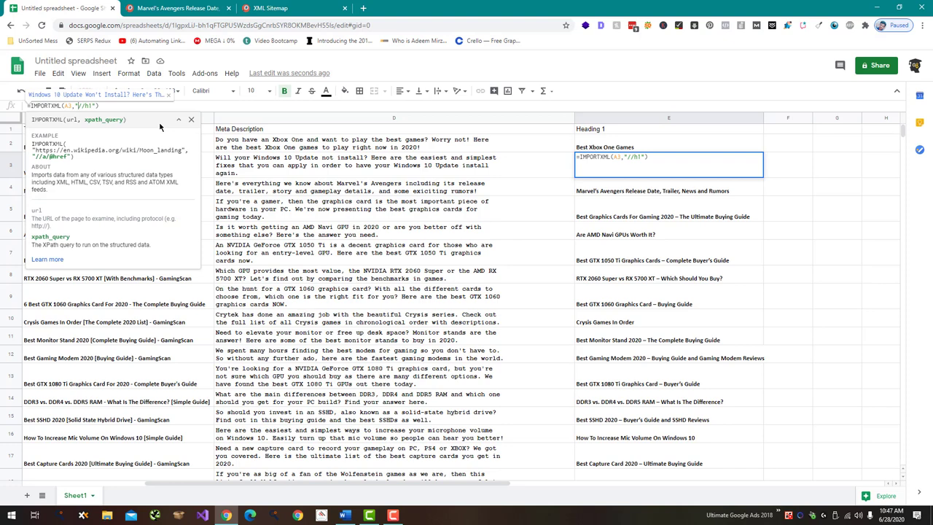
pyautogui.write('(')
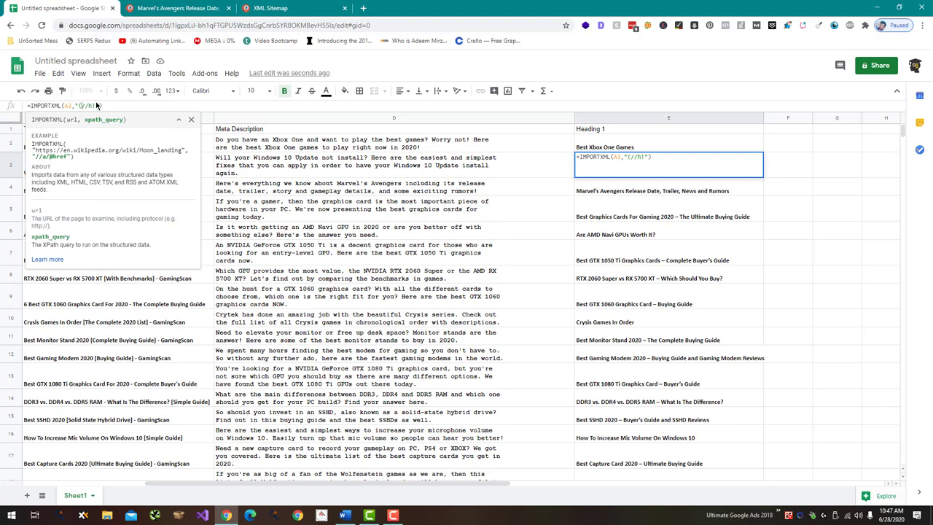
pyautogui.write(')[1')
pyautogui.press('Return')
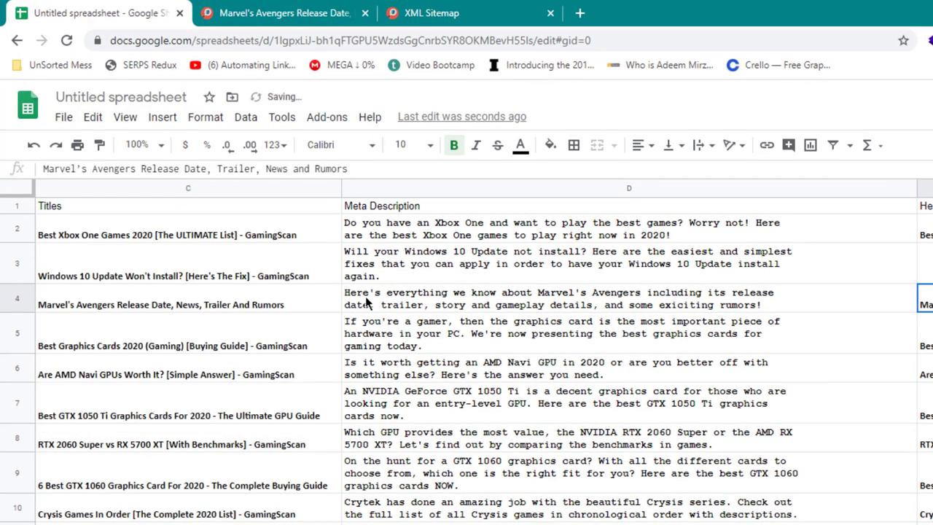
pyautogui.press('Up')
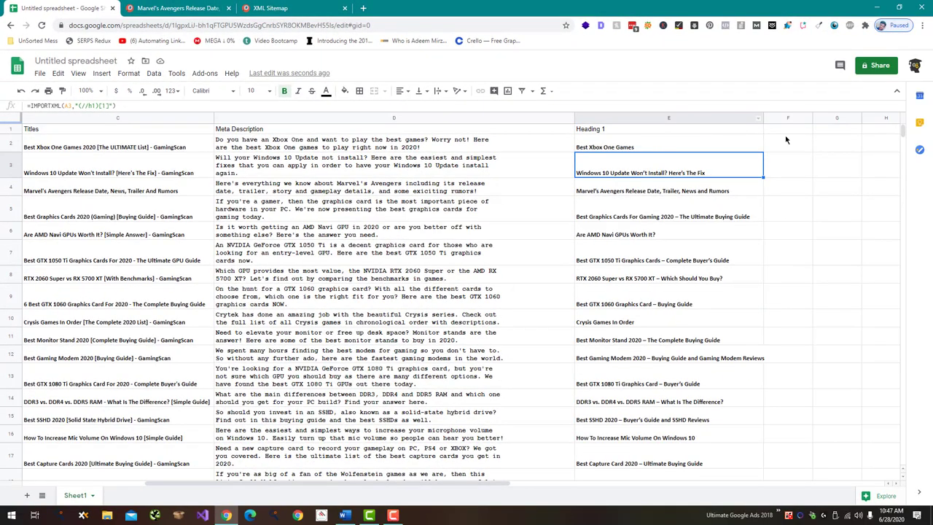
# Add an 'H2' header in F1 and copy E2's first-H1 formula into F2.
pyautogui.click(785, 131)
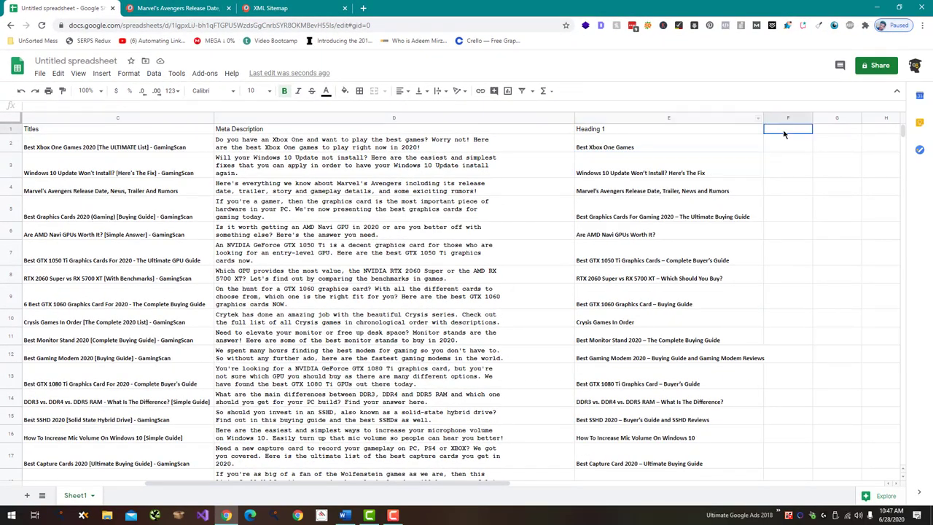
pyautogui.write('H2')
pyautogui.click(712, 138)
pyautogui.click(213, 104)
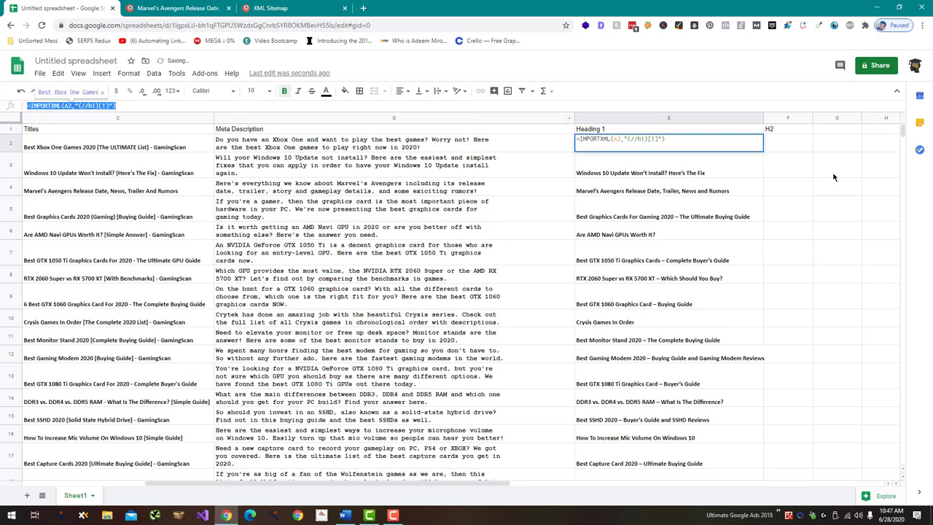
pyautogui.click(788, 145)
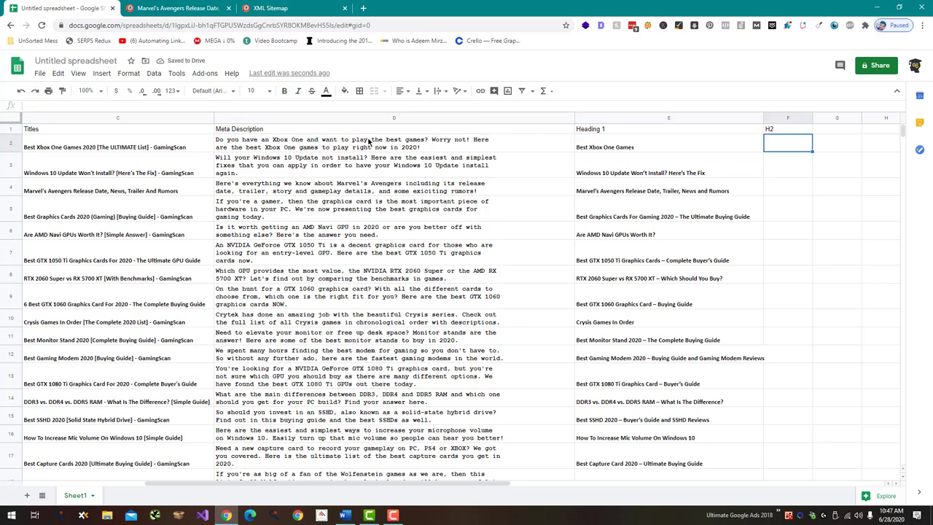
pyautogui.write('=IMPORTXML(A2,"(//h1)[1]")')
# Change h1 to h2 in F2's XPath so it returns the first H2, 'Cuphead'.
pyautogui.click(95, 106)
pyautogui.press('BackSpace')
pyautogui.write('2')
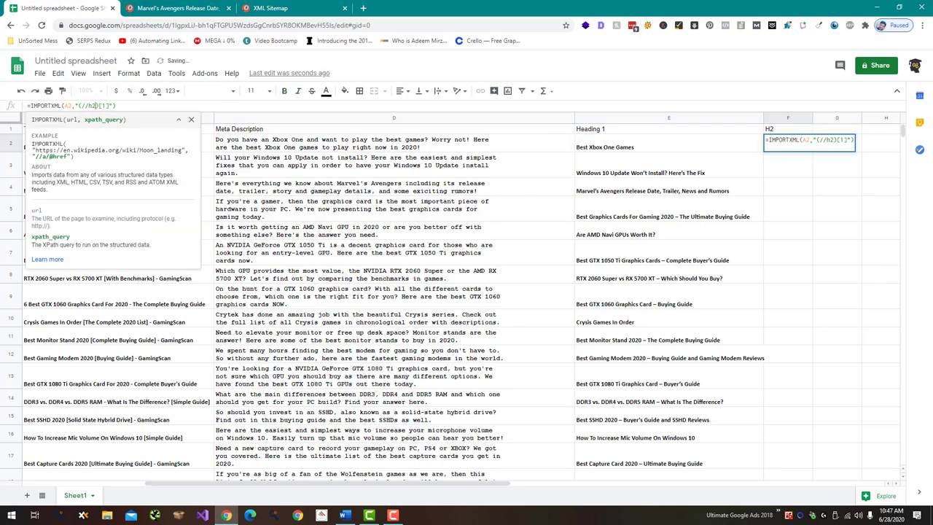
pyautogui.press('Return')
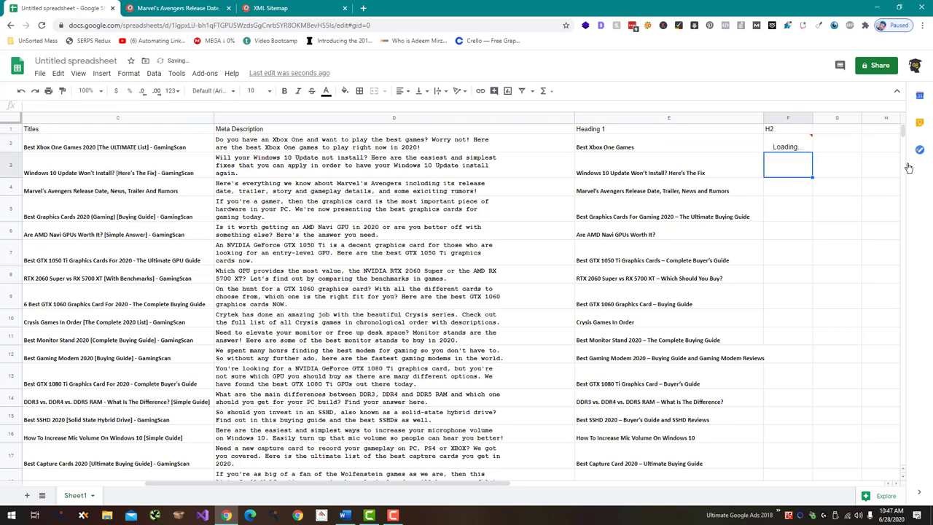
pyautogui.click(784, 148)
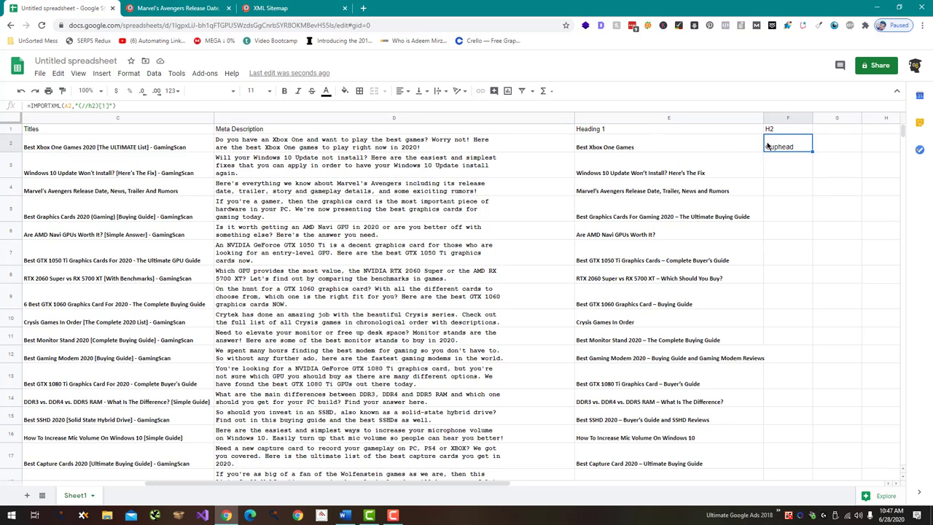
pyautogui.hotkey('alt', 'Tab')
pyautogui.hotkey('alt', 'Tab')
pyautogui.hotkey('alt', 'Tab')
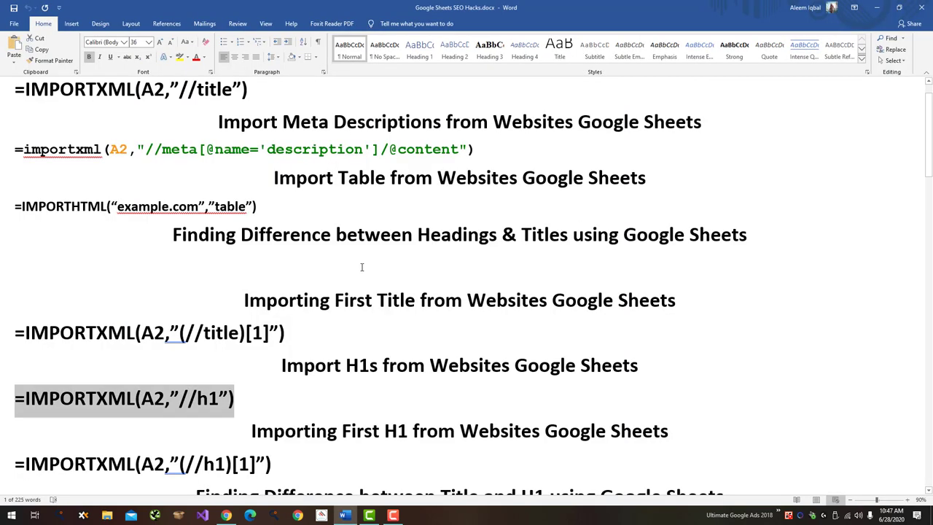
pyautogui.scroll(-2, 361, 267)
pyautogui.scroll(-2, 359, 272)
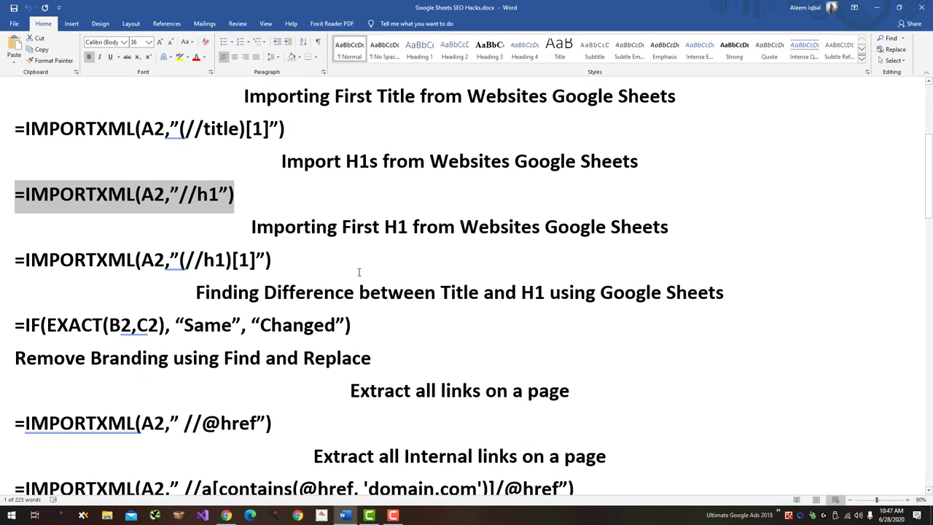
pyautogui.scroll(-1, 359, 272)
pyautogui.scroll(-2, 359, 272)
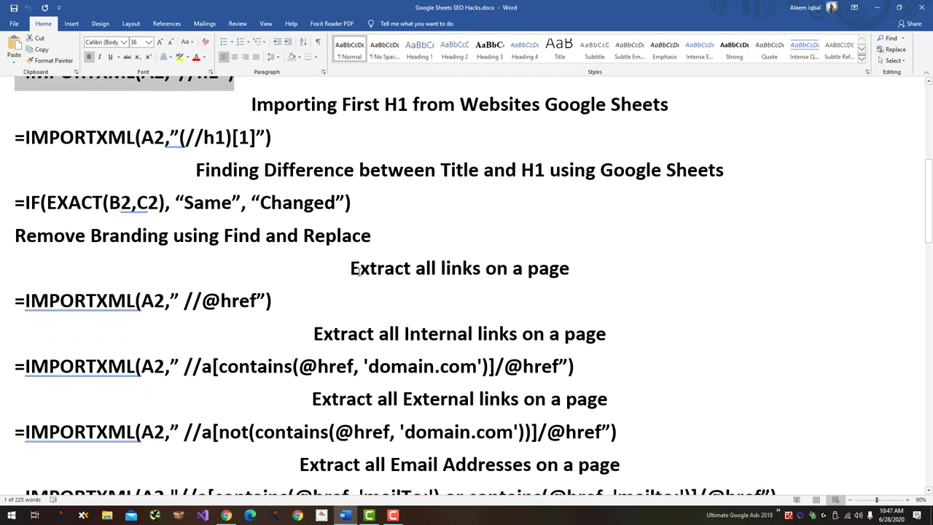
pyautogui.scroll(-1, 358, 272)
pyautogui.moveTo(305, 243); pyautogui.dragTo(3, 246)
pyautogui.hotkey('ctrl', 'c')
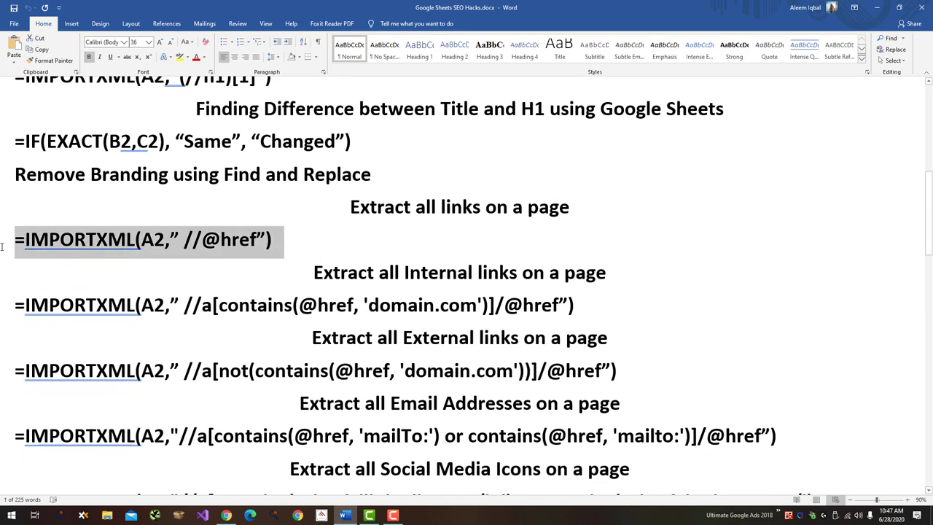
pyautogui.hotkey('alt', 'Tab')
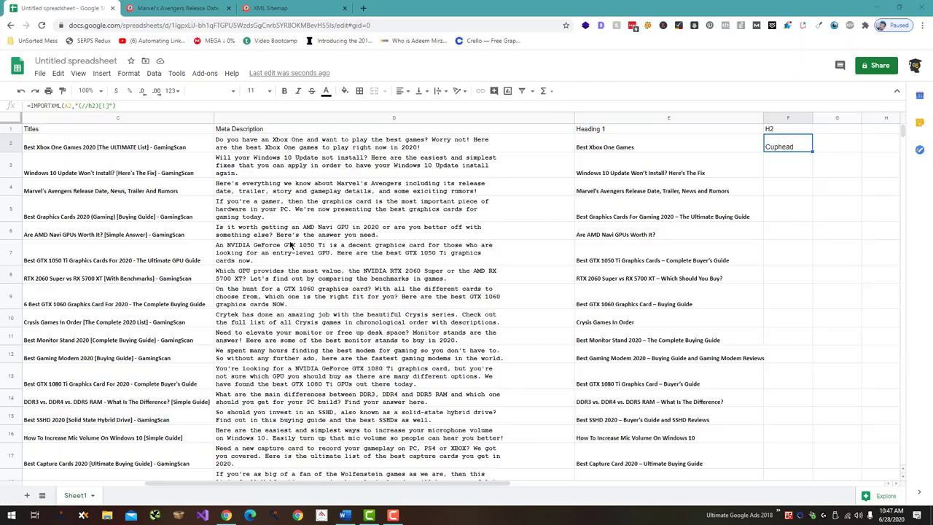
pyautogui.hotkey('ctrl', 'v')
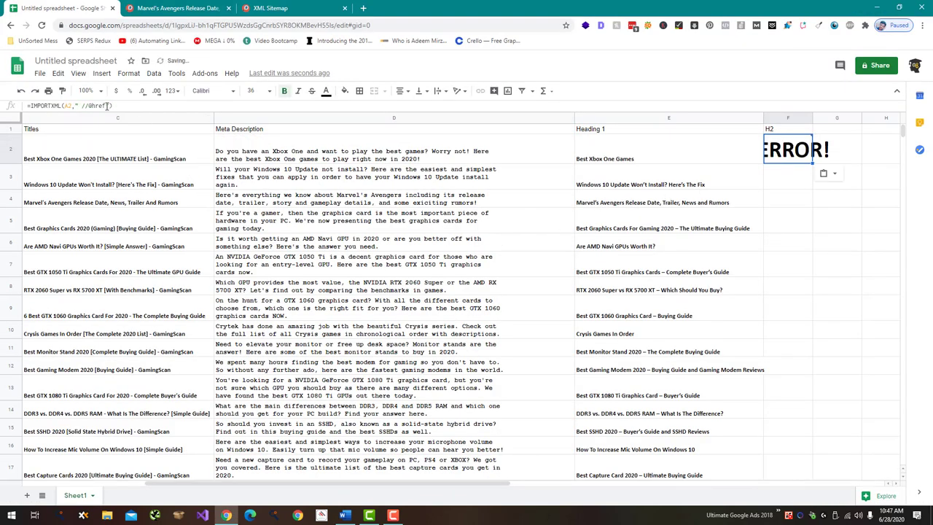
pyautogui.click(107, 106)
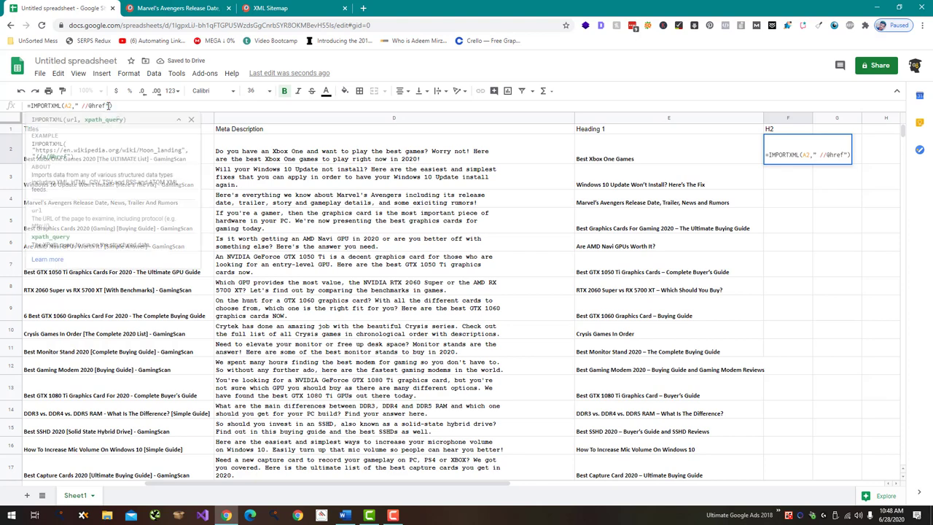
pyautogui.doubleClick(77, 106)
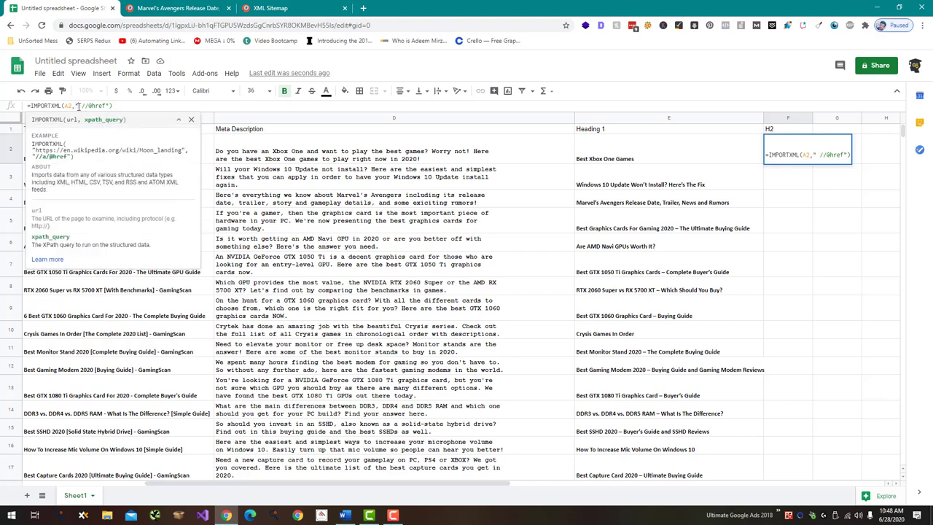
pyautogui.press('BackSpace')
pyautogui.press('Return')
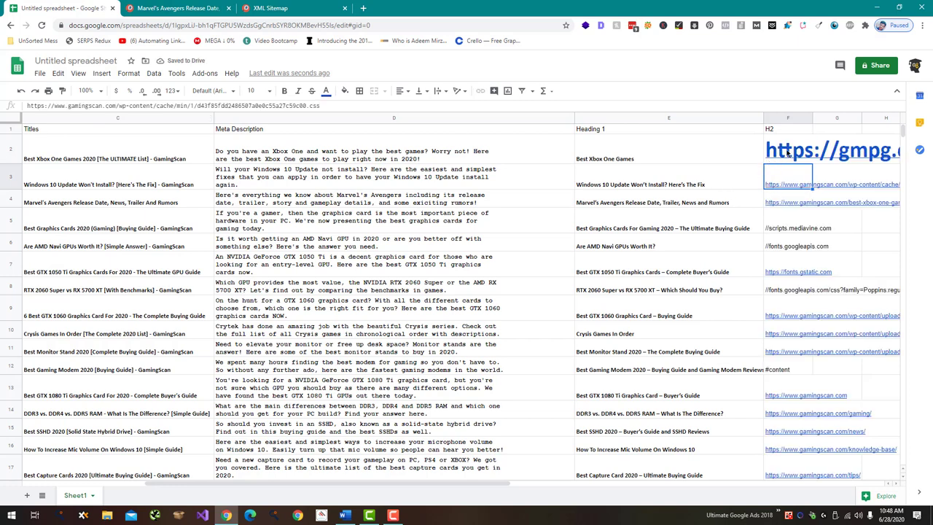
# Review the links imported into column F, selecting down to the last one.
pyautogui.click(791, 136)
pyautogui.scroll(-15, 791, 136)
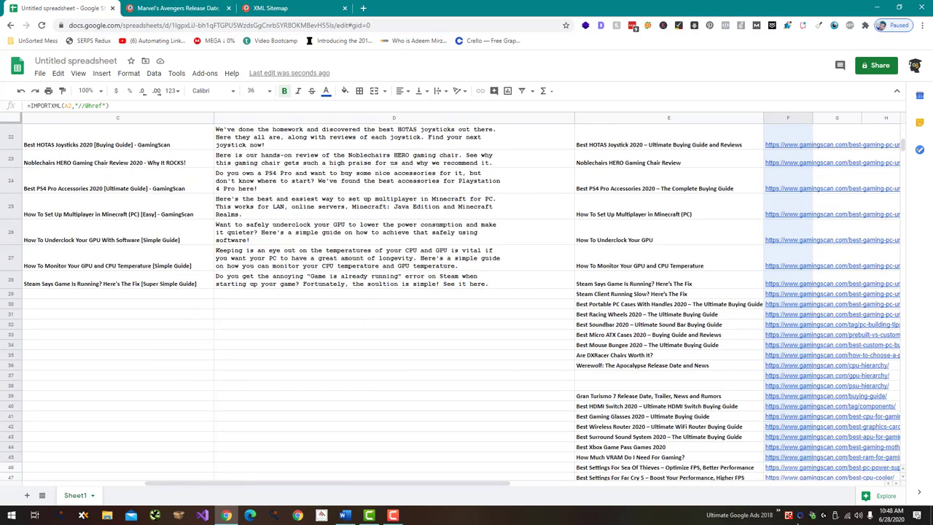
pyautogui.scroll(-8, 827, 292)
pyautogui.scroll(-8, 827, 255)
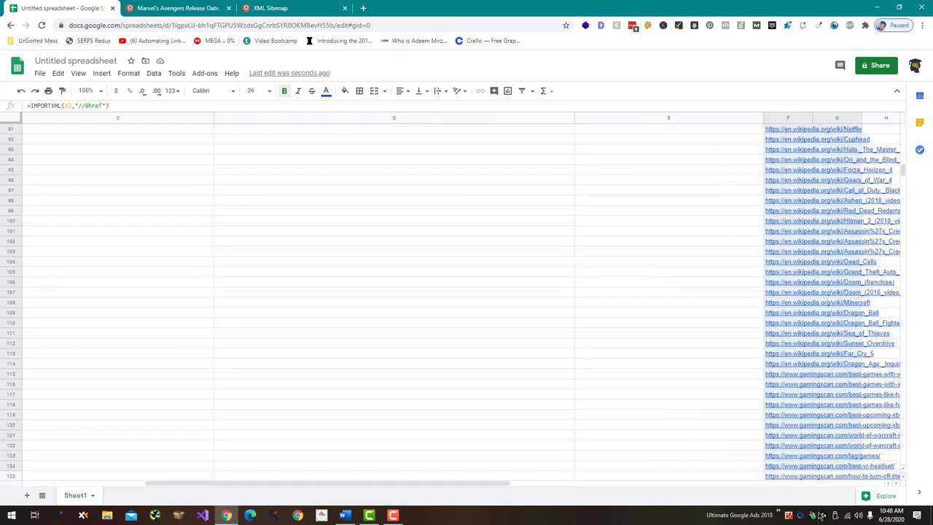
pyautogui.scroll(-8, 827, 219)
pyautogui.scroll(-7, 827, 182)
pyautogui.scroll(10, 858, 236)
pyautogui.scroll(5, 858, 236)
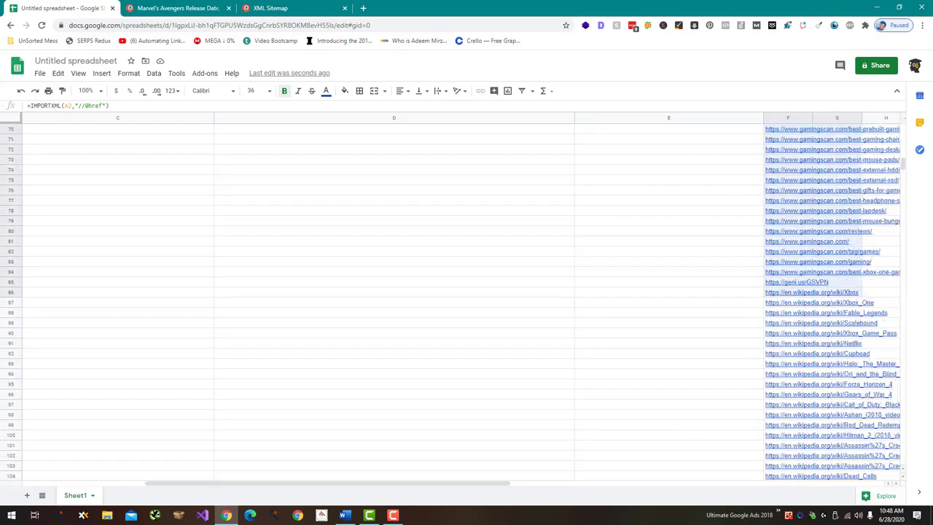
pyautogui.scroll(-5, 812, 410)
pyautogui.scroll(-3, 812, 410)
pyautogui.scroll(-2, 802, 364)
pyautogui.keyDown('shift'); pyautogui.click(805, 373); pyautogui.keyUp('shift')
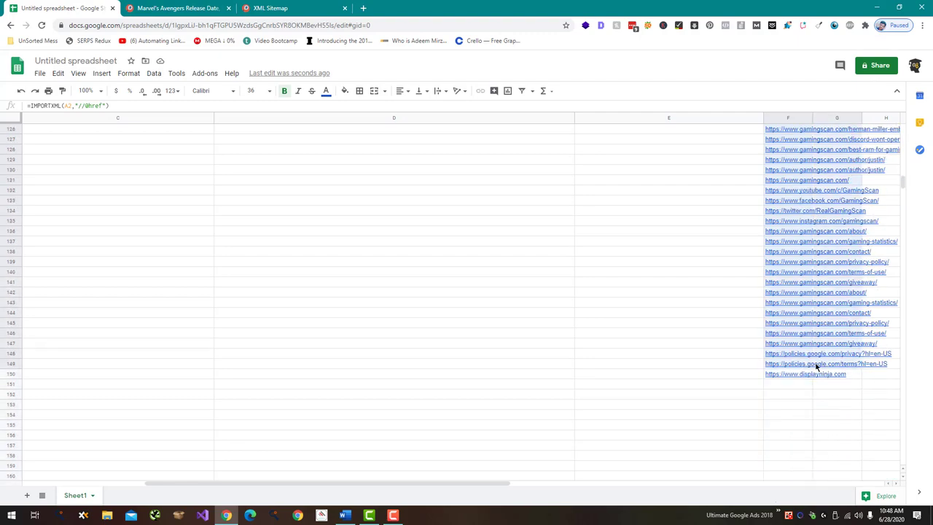
pyautogui.scroll(5, 806, 353)
pyautogui.scroll(5, 806, 346)
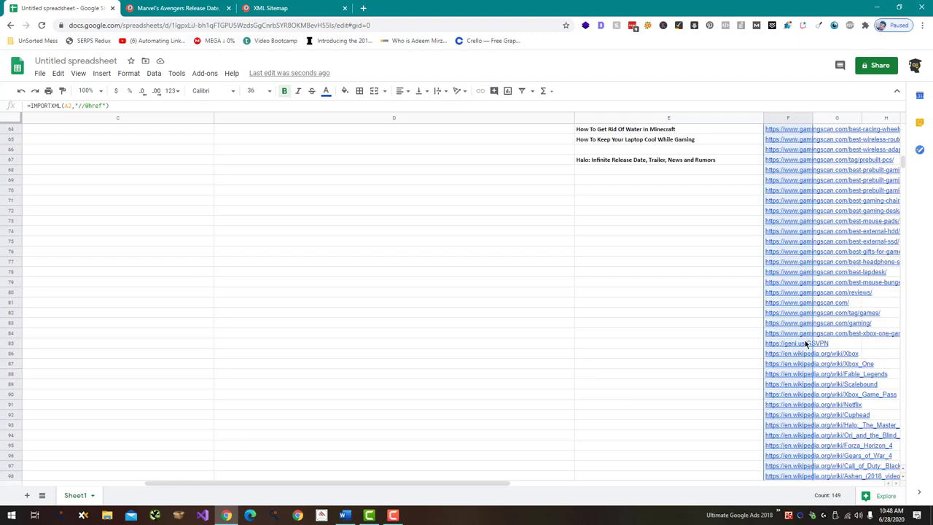
pyautogui.scroll(5, 807, 344)
pyautogui.scroll(5, 807, 343)
pyautogui.scroll(5, 807, 342)
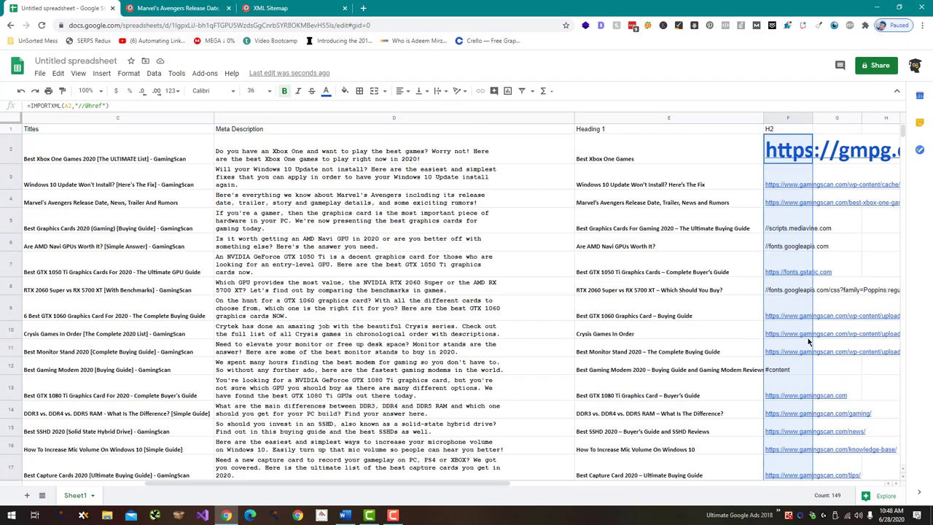
# Copy the internal-links IMPORTXML formula from the Word notes.
pyautogui.hotkey('alt', 'Tab')
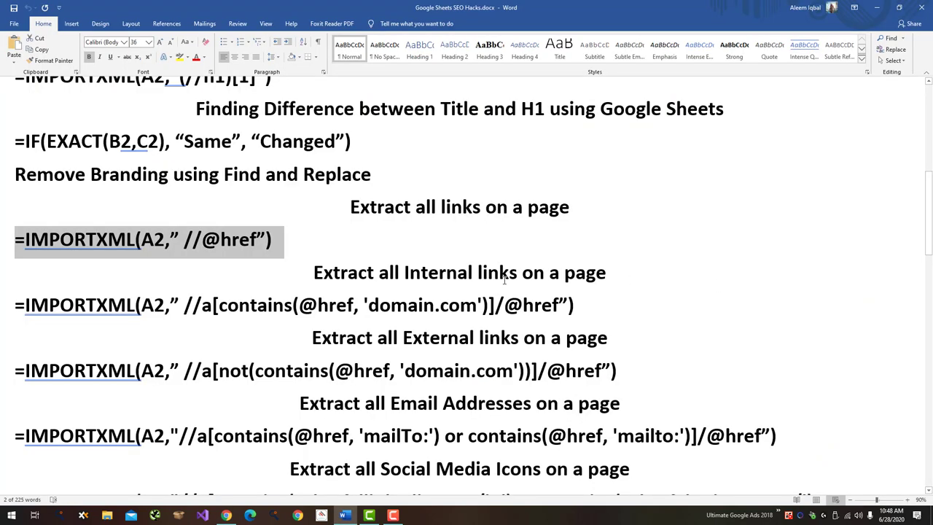
pyautogui.moveTo(576, 305); pyautogui.dragTo(2, 311)
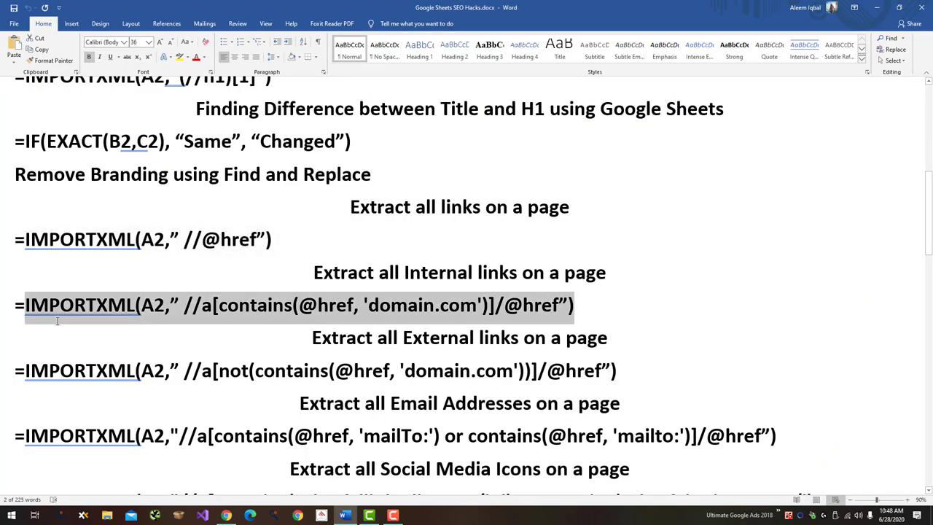
pyautogui.hotkey('alt', 'Tab')
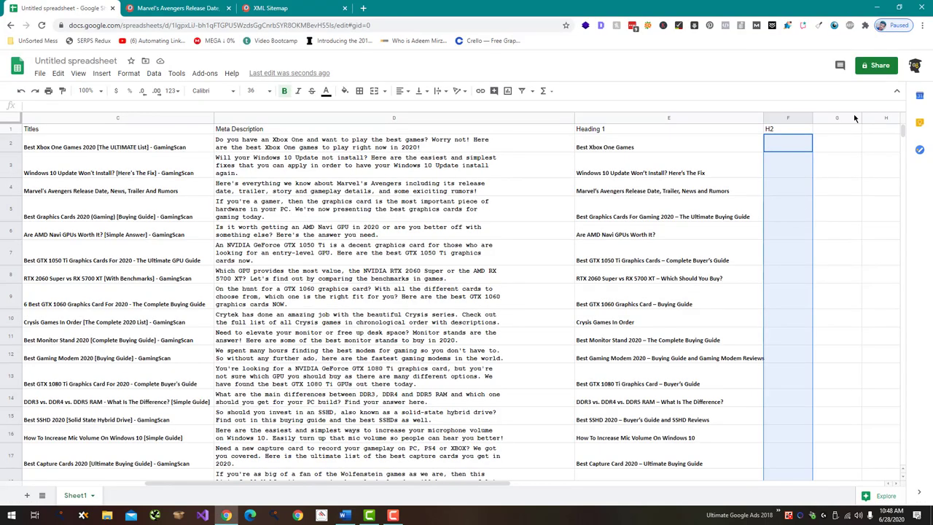
# Paste the internal-links formula into F2 and add the missing quote mark.
pyautogui.click(797, 147)
pyautogui.hotkey('ctrl', 'v')
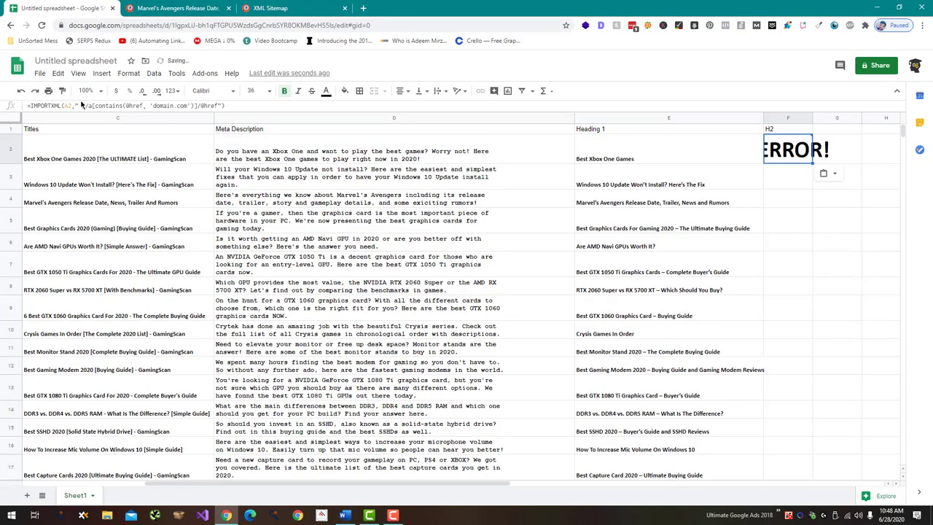
pyautogui.click(80, 106)
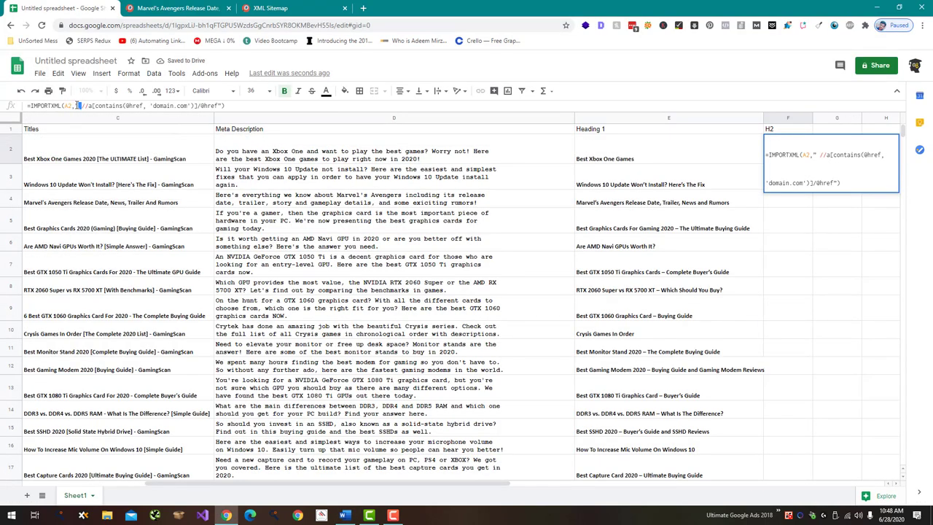
pyautogui.write('"')
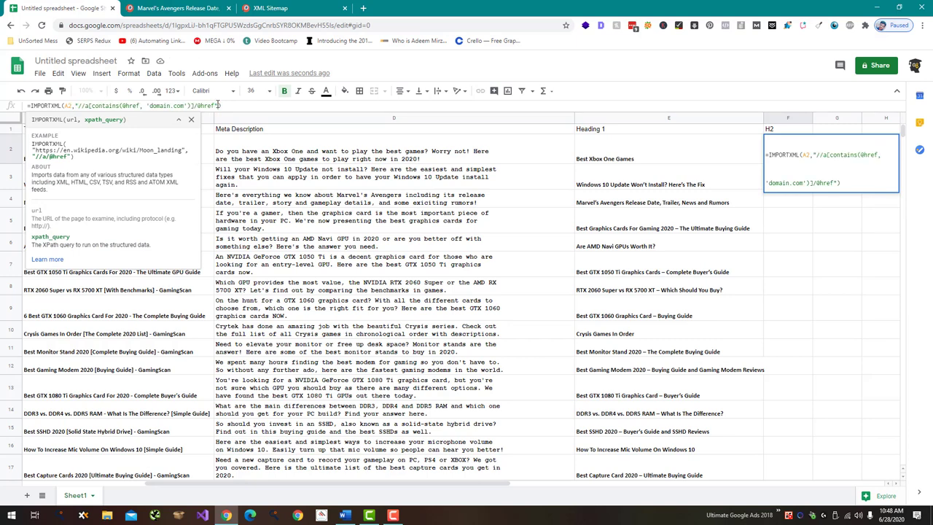
pyautogui.press('Return')
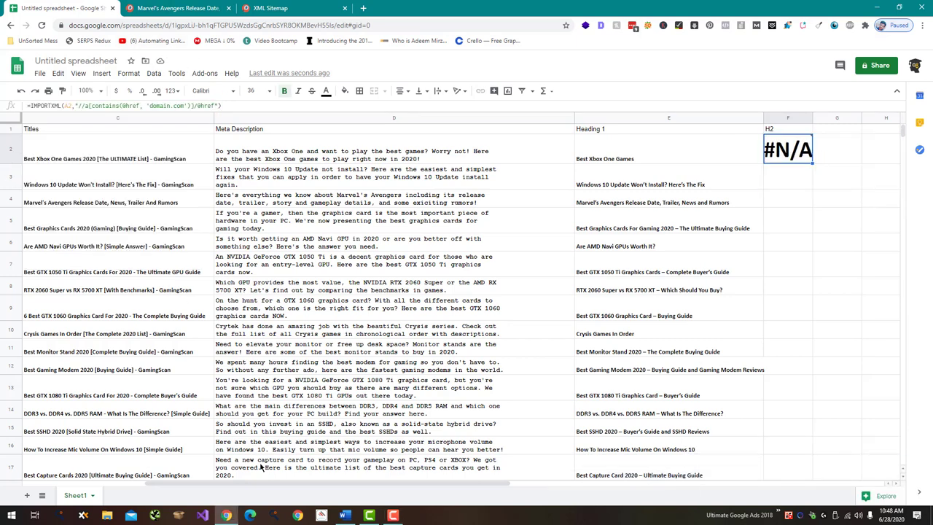
# Replace the domain.com placeholder in F2's formula with the page URL from A2.
pyautogui.moveTo(279, 483); pyautogui.dragTo(184, 484)
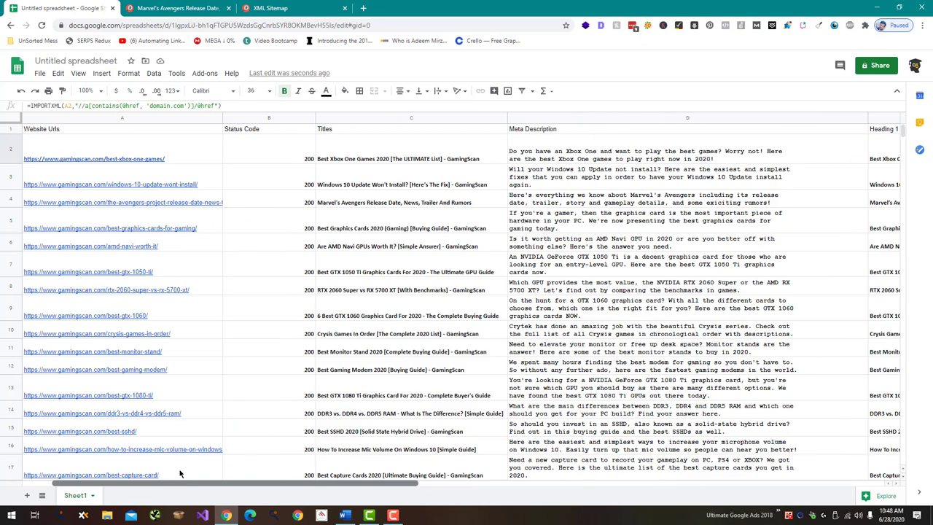
pyautogui.click(187, 152)
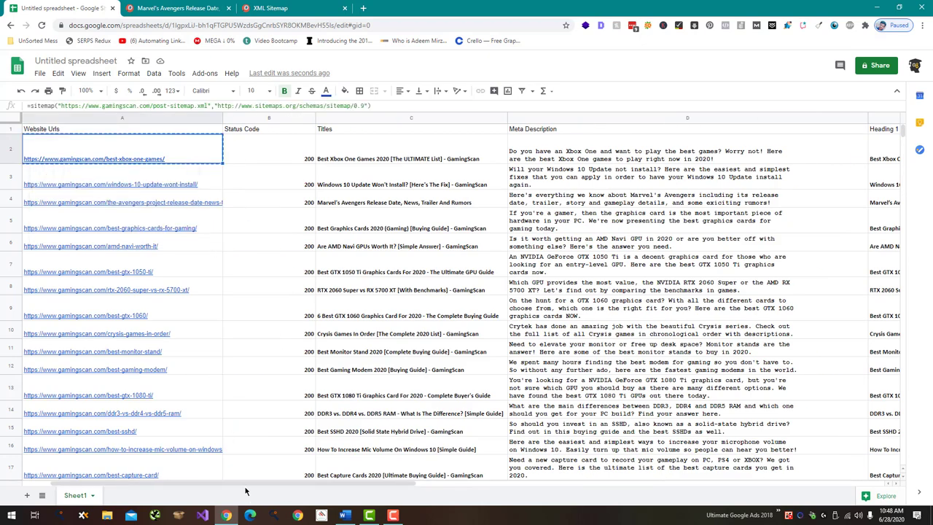
pyautogui.moveTo(246, 485); pyautogui.dragTo(368, 487)
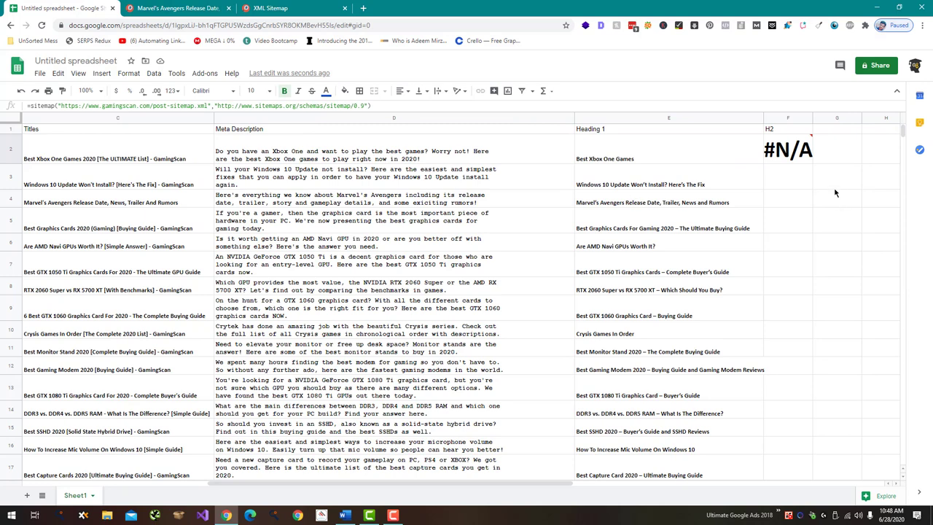
pyautogui.click(791, 153)
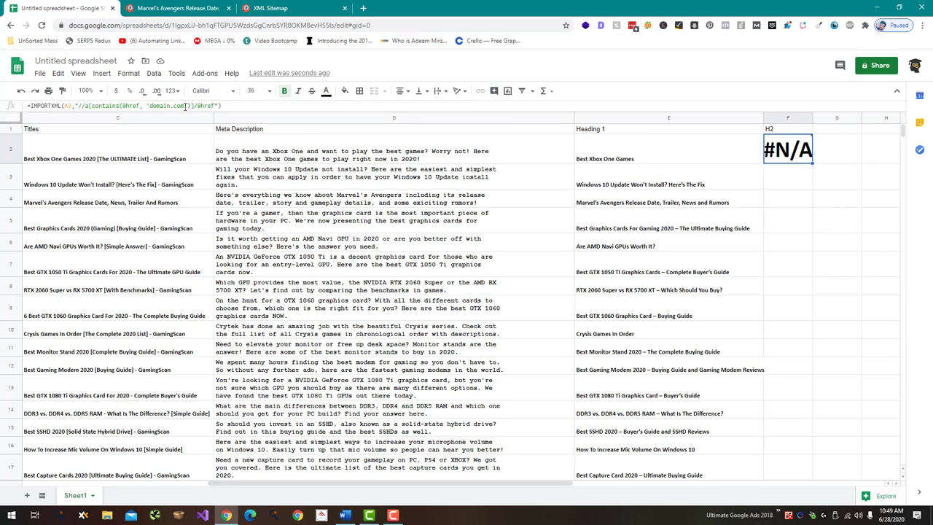
pyautogui.moveTo(185, 106); pyautogui.dragTo(151, 105)
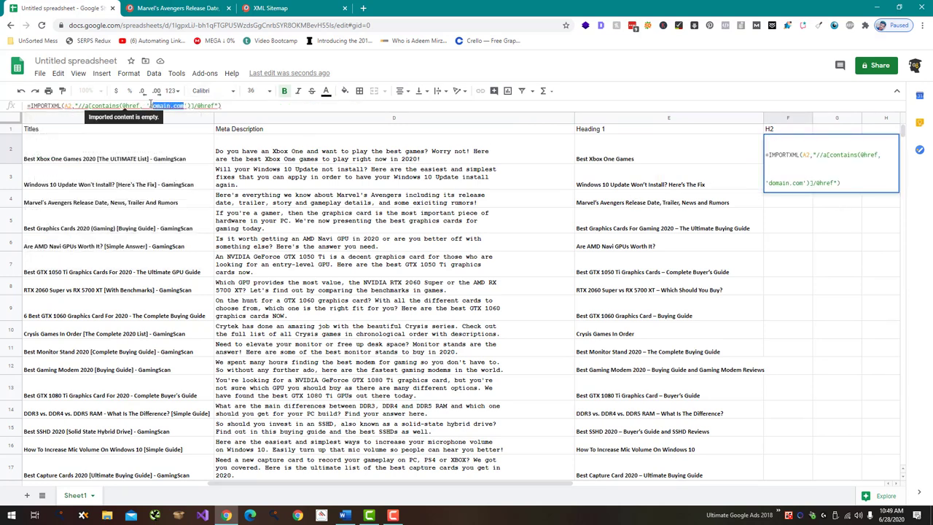
pyautogui.write('https://www.gamingscan.com/best-xbox-one-games/')
pyautogui.press('Return')
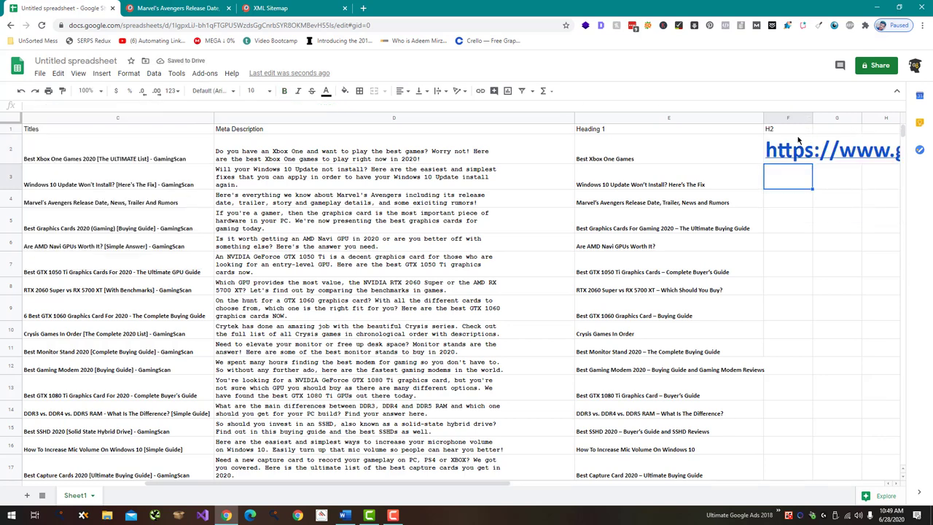
pyautogui.click(799, 142)
pyautogui.moveTo(798, 143); pyautogui.dragTo(816, 151)
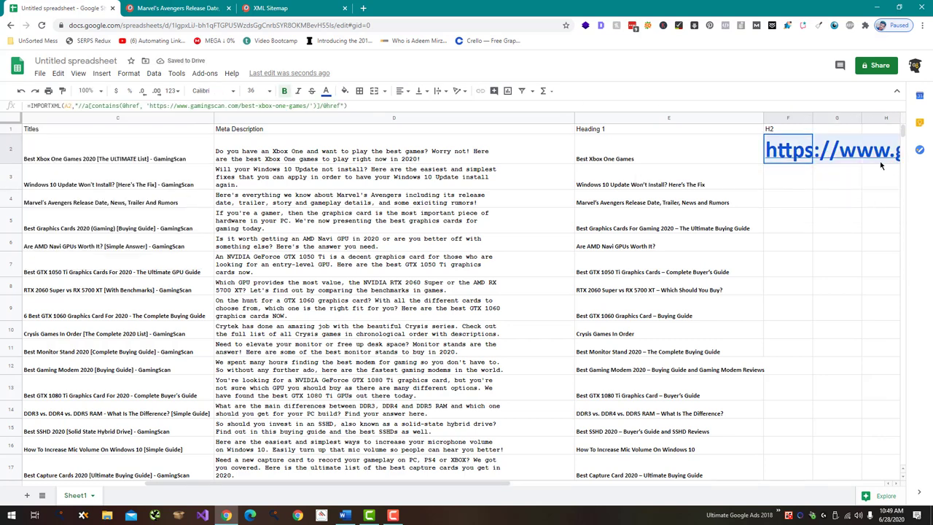
pyautogui.click(800, 148)
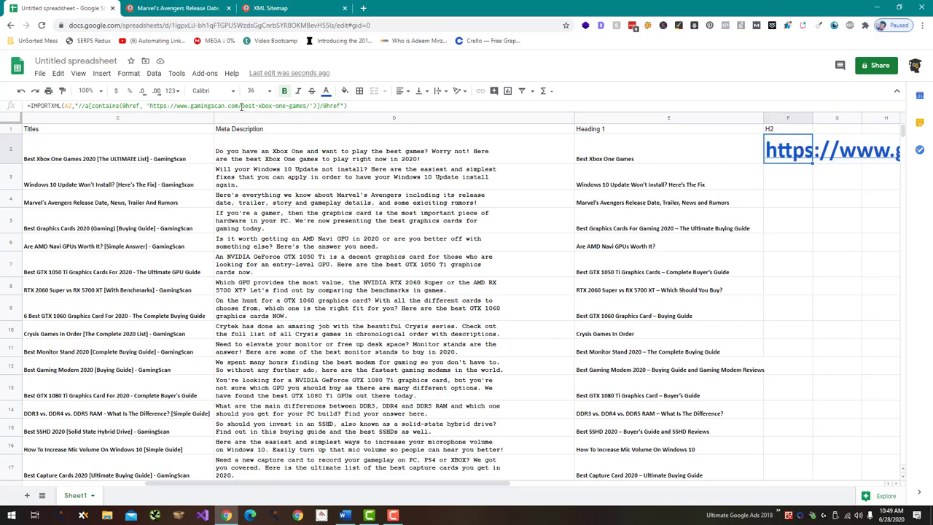
pyautogui.moveTo(241, 105); pyautogui.dragTo(307, 102)
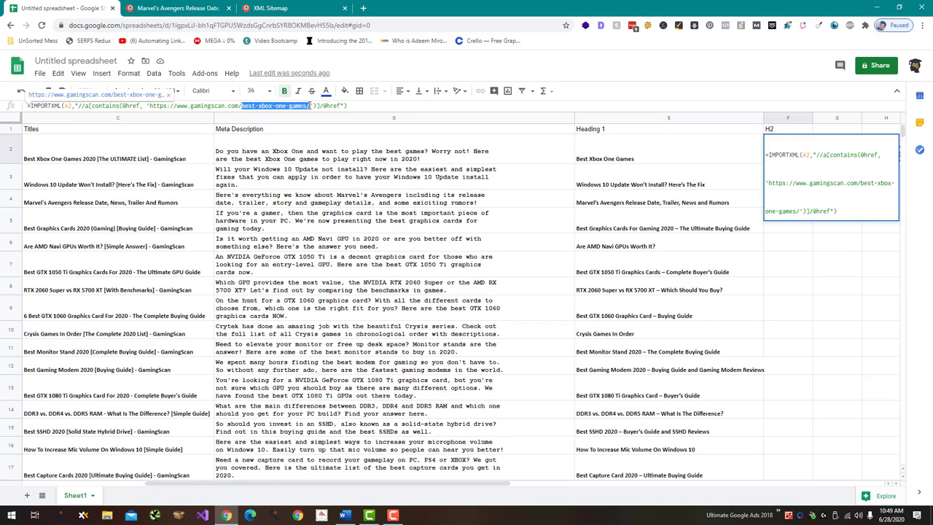
pyautogui.press('BackSpace')
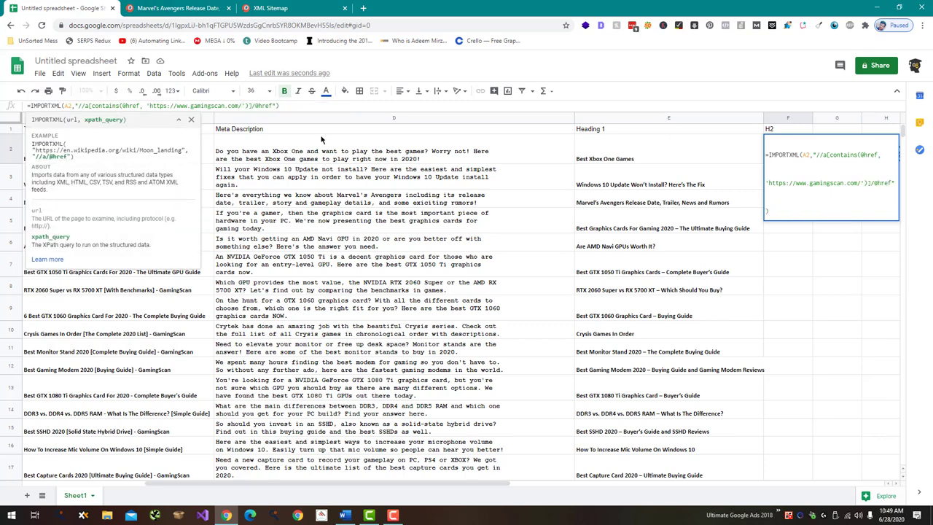
pyautogui.press('Return')
# Delete the gamingscan.com internal links listed down column F.
pyautogui.press('Up')
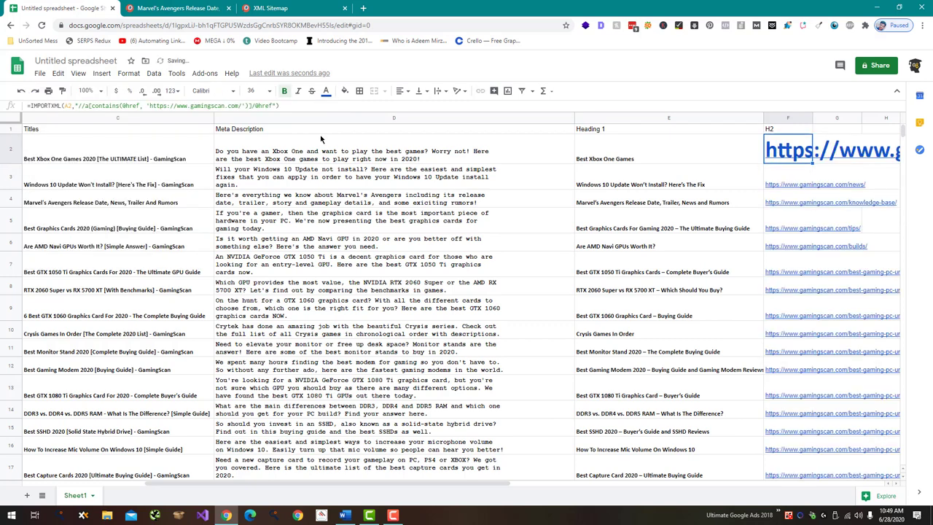
pyautogui.click(204, 104)
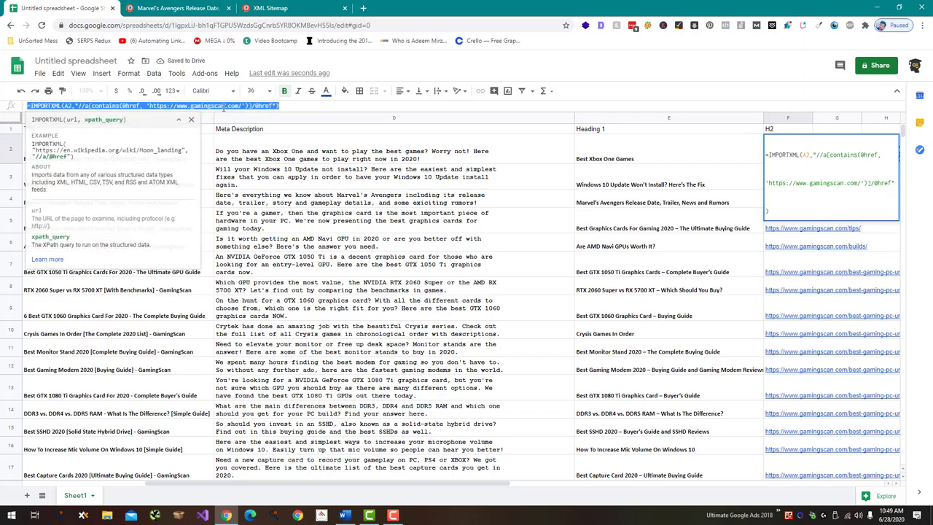
pyautogui.click(674, 244)
pyautogui.scroll(-5, 803, 235)
pyautogui.scroll(-10, 803, 234)
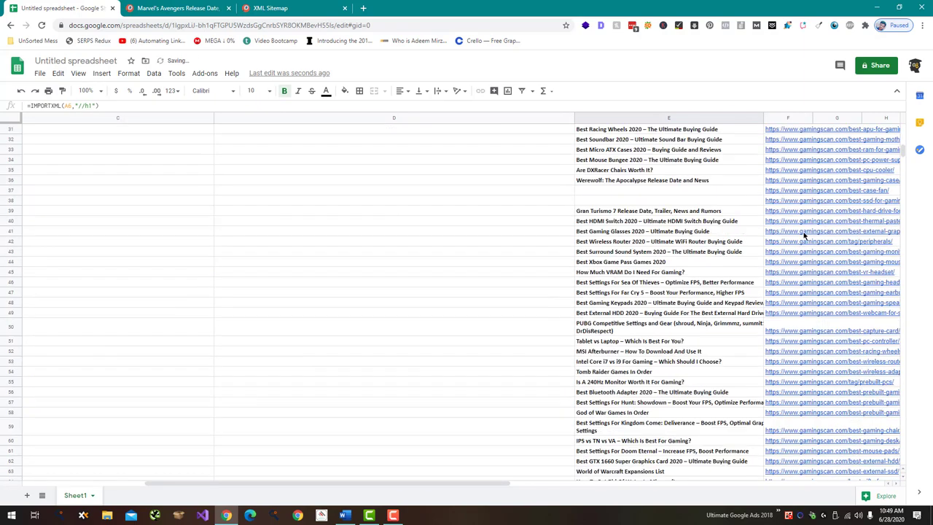
pyautogui.scroll(-10, 803, 235)
pyautogui.scroll(-10, 804, 234)
pyautogui.scroll(-3, 804, 233)
pyautogui.scroll(15, 808, 230)
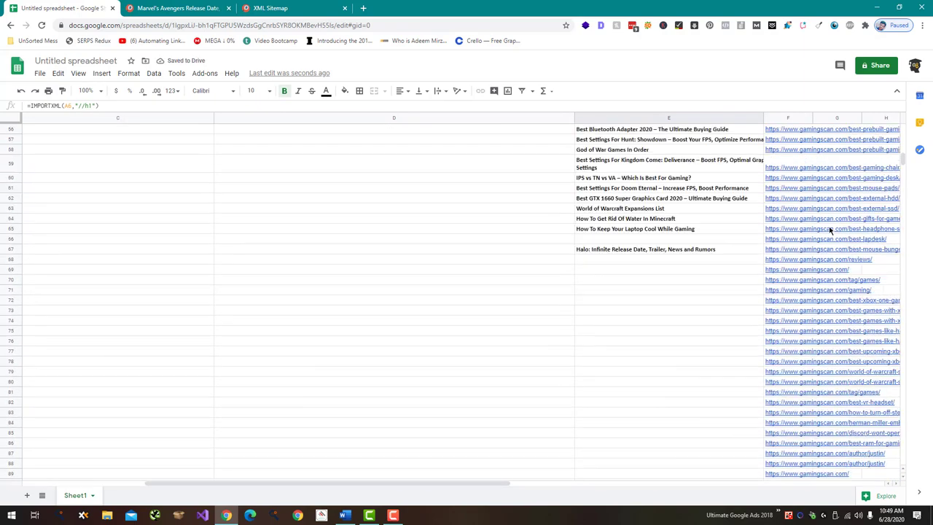
pyautogui.scroll(8, 816, 194)
pyautogui.scroll(10, 816, 194)
pyautogui.scroll(5, 816, 194)
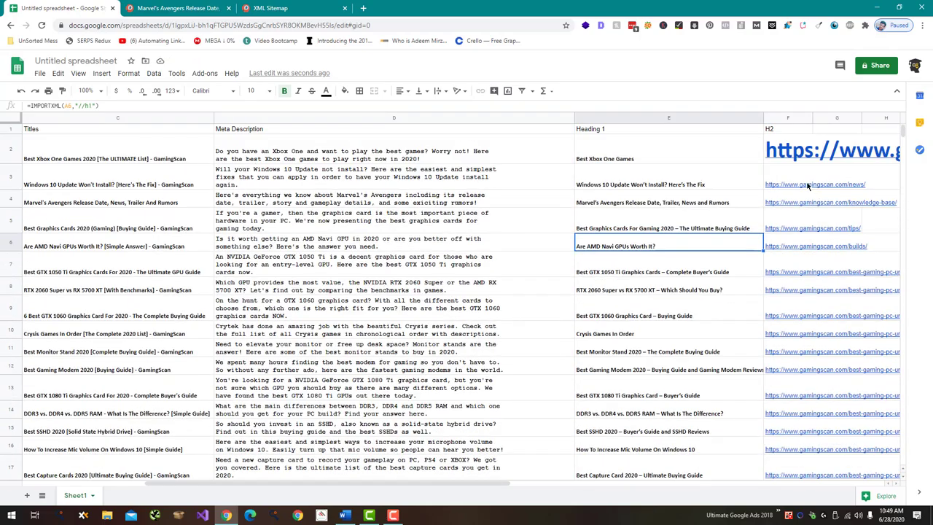
pyautogui.moveTo(789, 166); pyautogui.dragTo(798, 520)
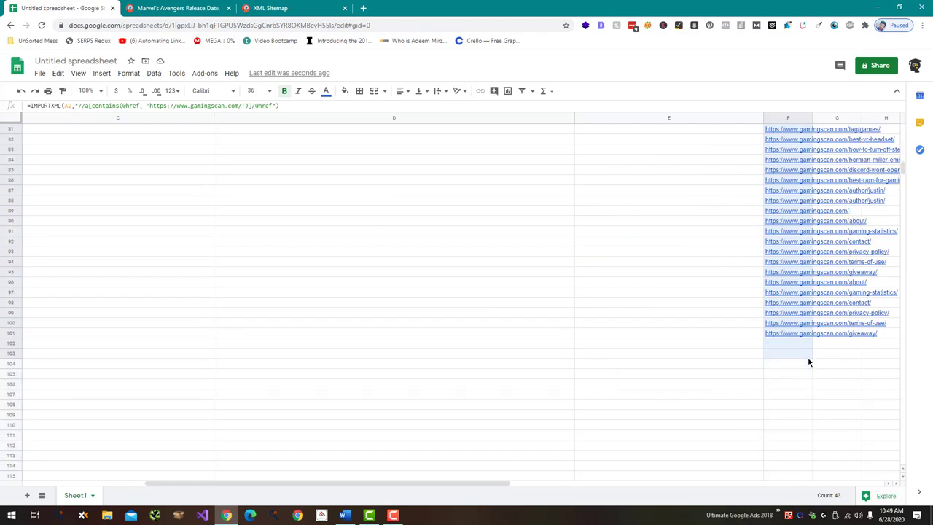
pyautogui.moveTo(798, 520); pyautogui.dragTo(801, 341)
pyautogui.press('Delete')
pyautogui.scroll(10, 791, 340)
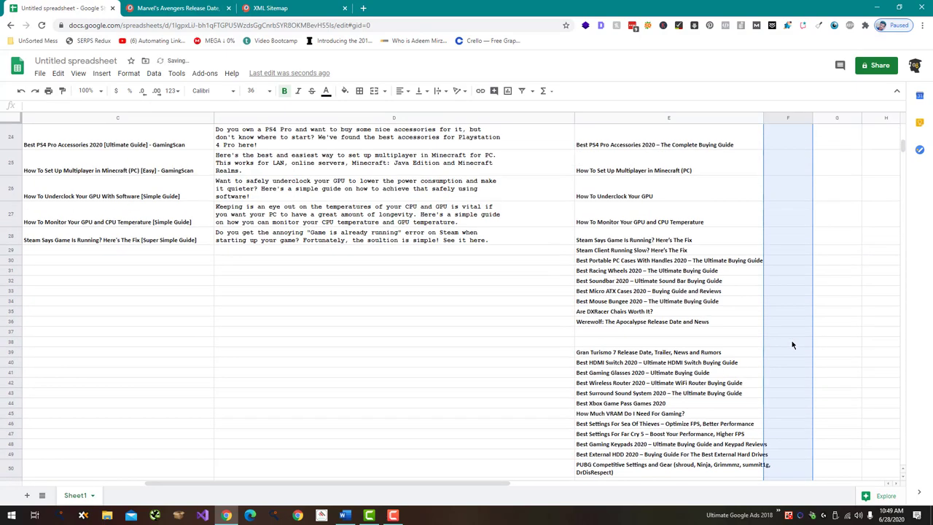
pyautogui.scroll(5, 792, 341)
# Copy the external-links formula from the Word notes.
pyautogui.hotkey('alt', 'Tab')
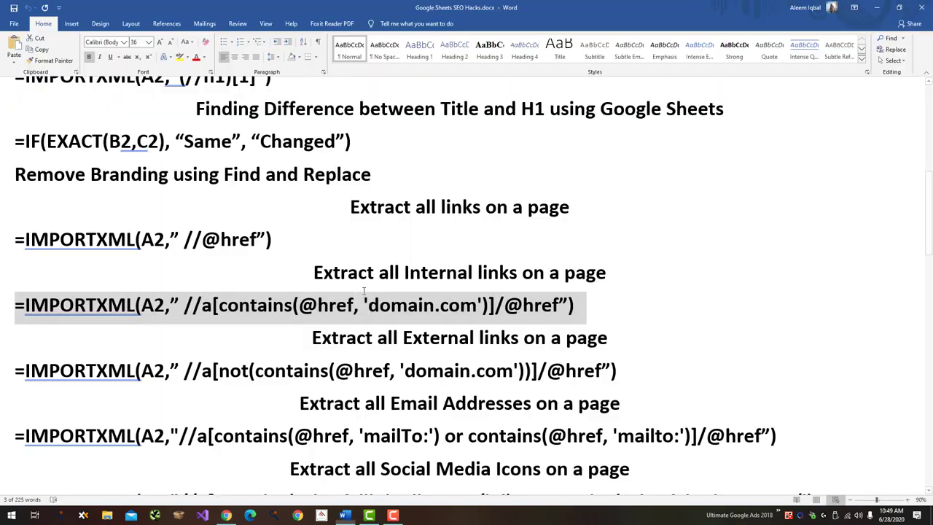
pyautogui.scroll(-2, 692, 265)
pyautogui.click(4, 309)
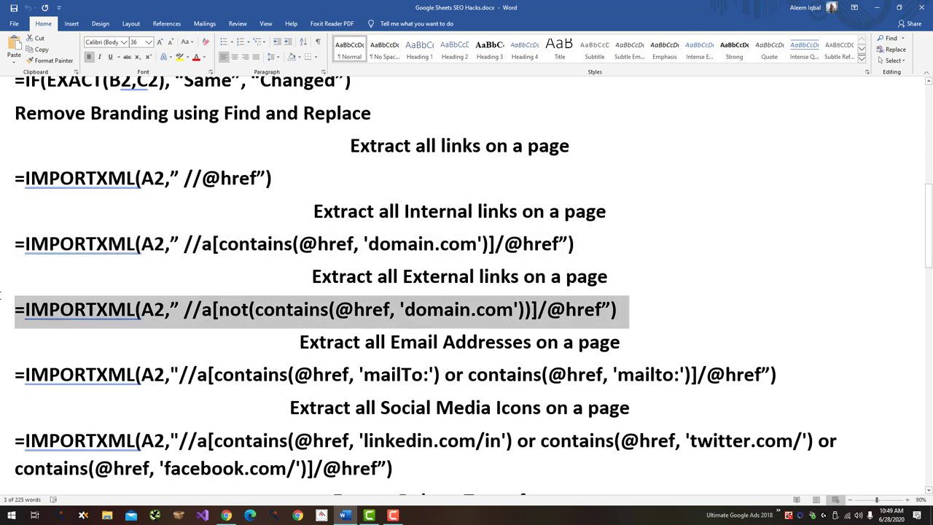
pyautogui.hotkey('alt', 'Tab')
pyautogui.hotkey('alt', 'Tab')
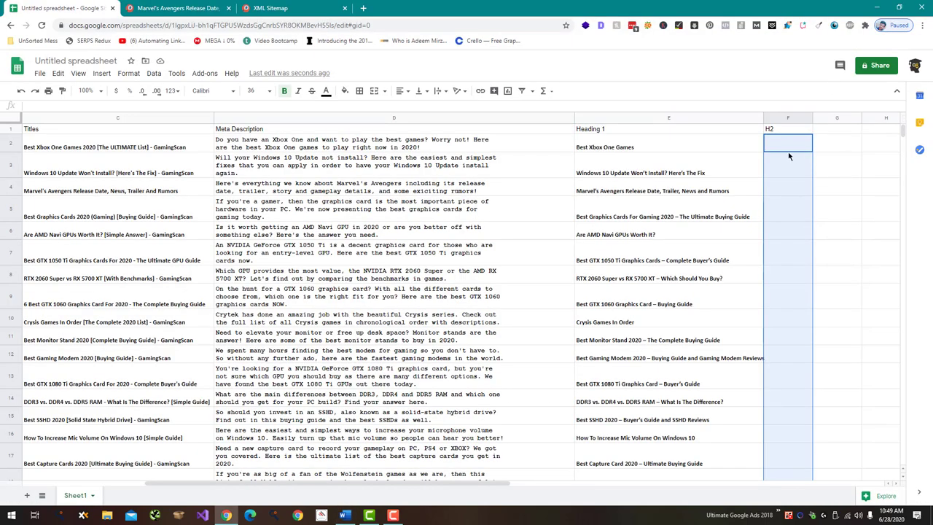
# Paste the external-links formula into F2, fix its quotes, and change domain.com to example.com.
pyautogui.hotkey('ctrl', 'v')
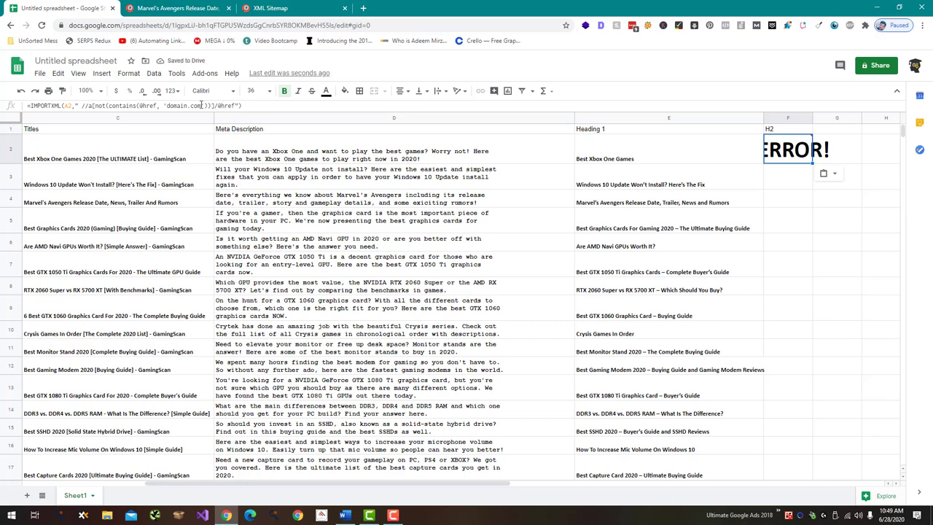
pyautogui.click(202, 105)
pyautogui.write('"')
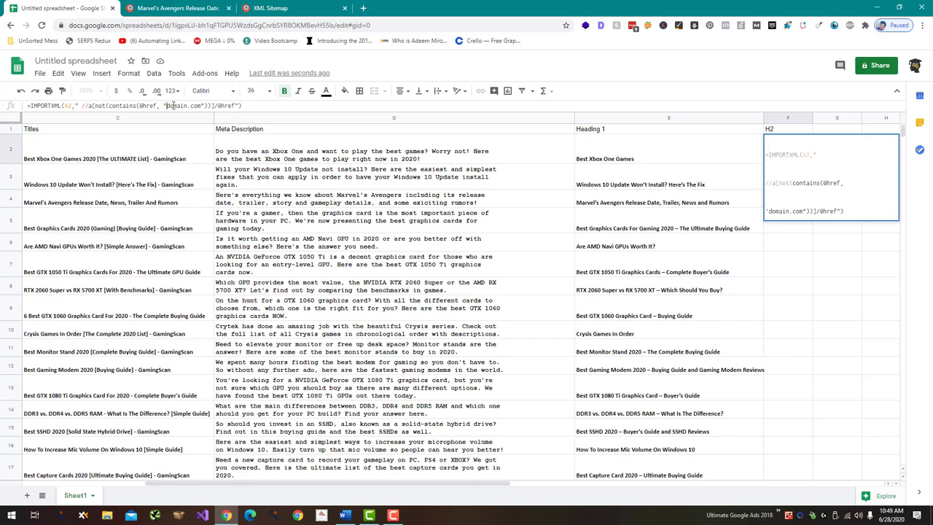
pyautogui.write('"')
pyautogui.doubleClick(180, 107)
pyautogui.click(183, 106)
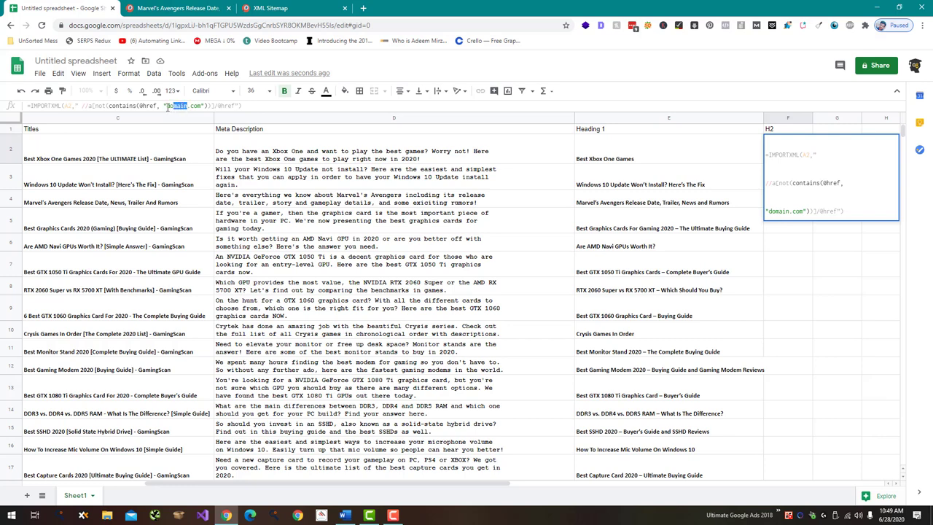
pyautogui.moveTo(187, 107); pyautogui.dragTo(167, 106)
pyautogui.write('example')
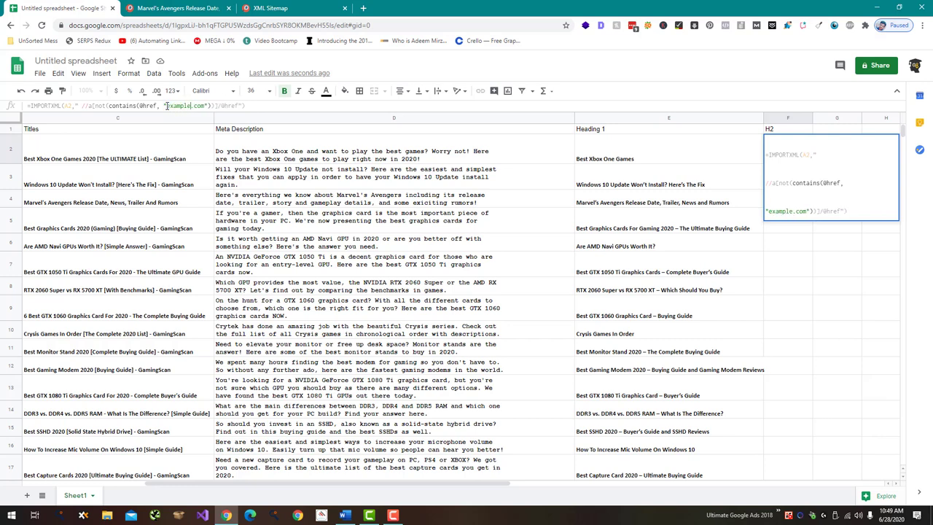
pyautogui.press('Return')
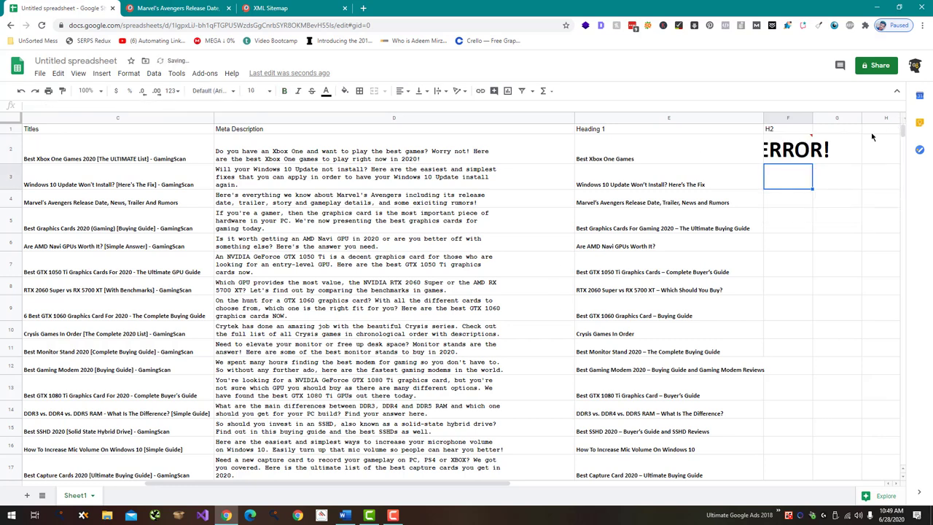
# Add the missing quote mark before //a in F2's formula.
pyautogui.press('Up')
pyautogui.click(75, 105)
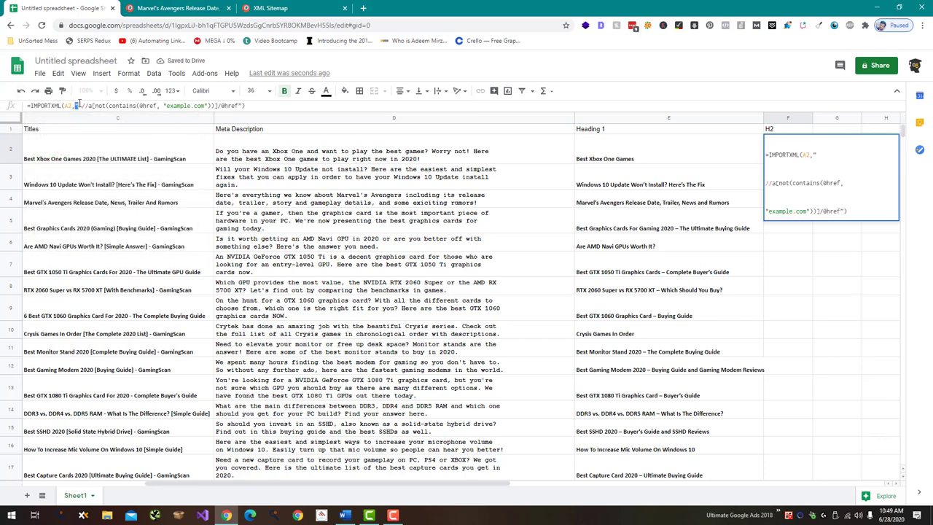
pyautogui.write('"')
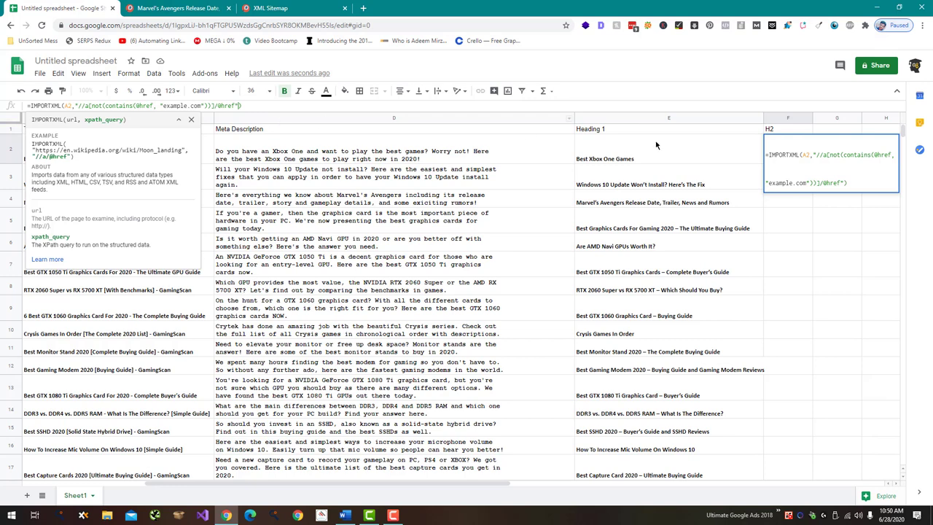
pyautogui.press('Return')
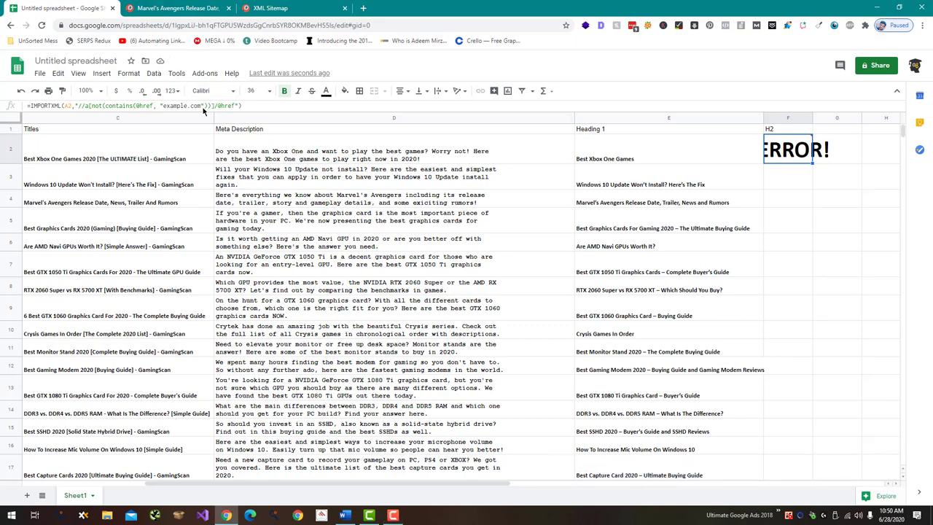
# Try single quotes around example.com in F2, then revert the formula.
pyautogui.click(203, 105)
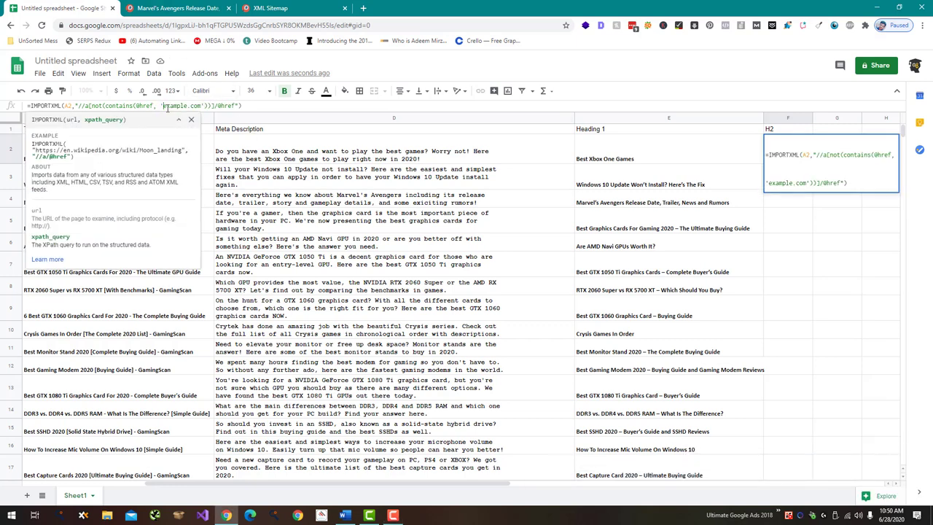
pyautogui.press('Return')
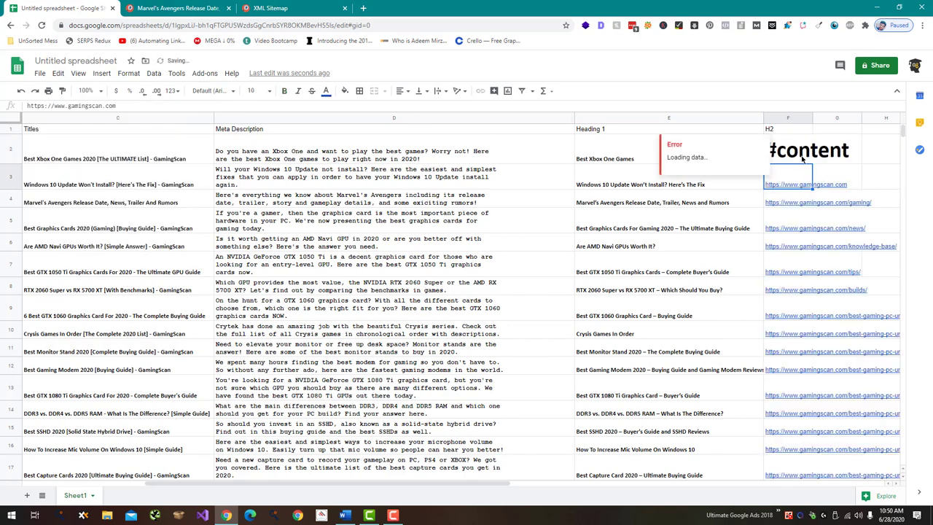
pyautogui.click(802, 159)
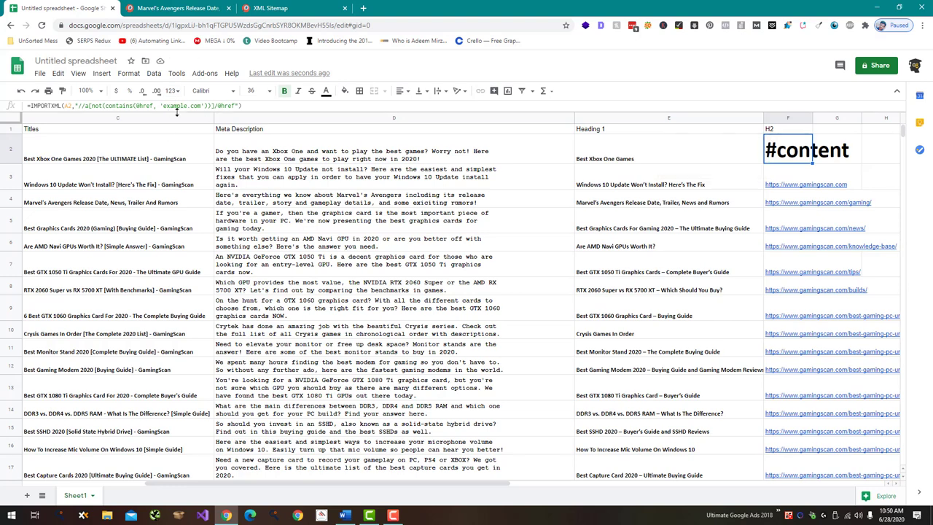
pyautogui.press('Return')
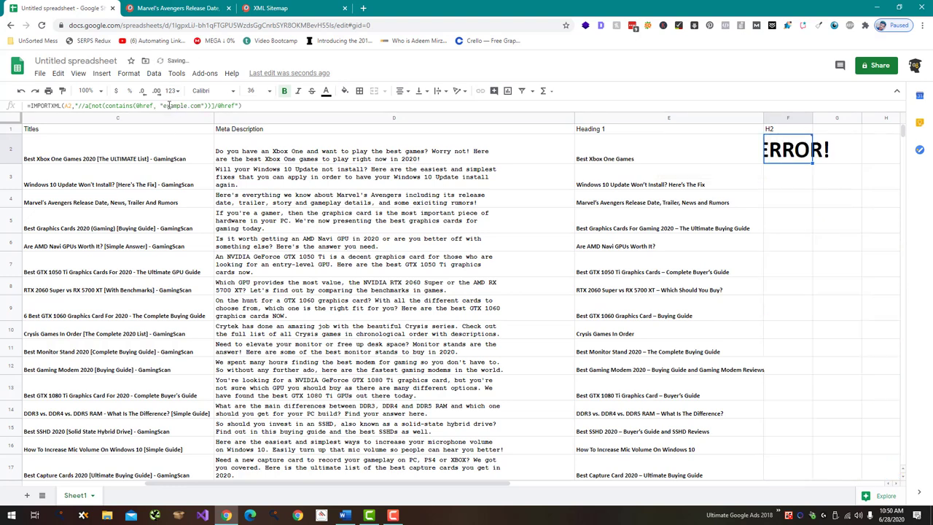
# Replace example.com with 'gamingscan' and review the external links in F2:F39.
pyautogui.click(164, 106)
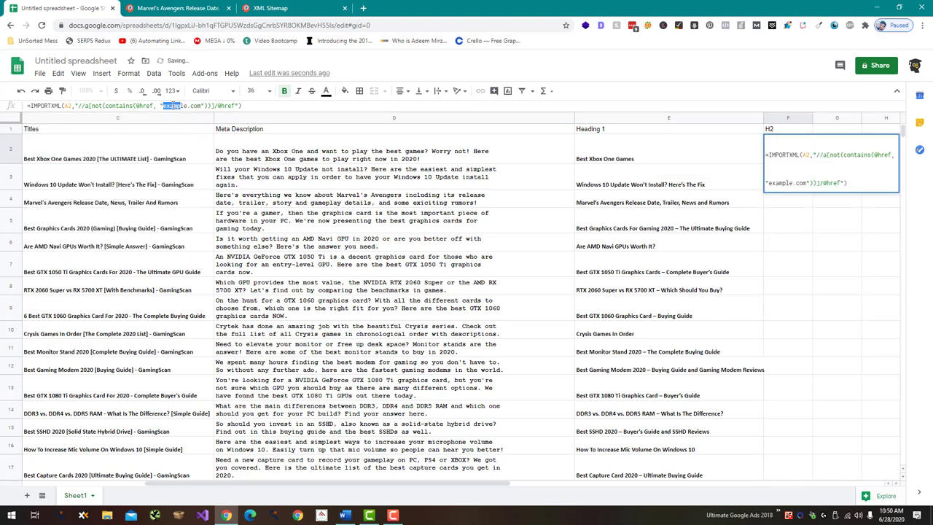
pyautogui.moveTo(159, 105); pyautogui.dragTo(205, 105)
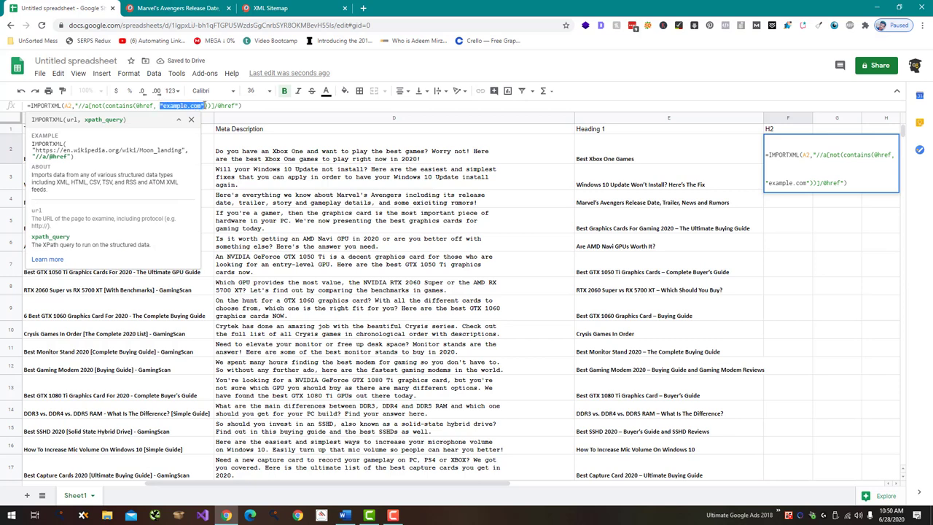
pyautogui.write("''")
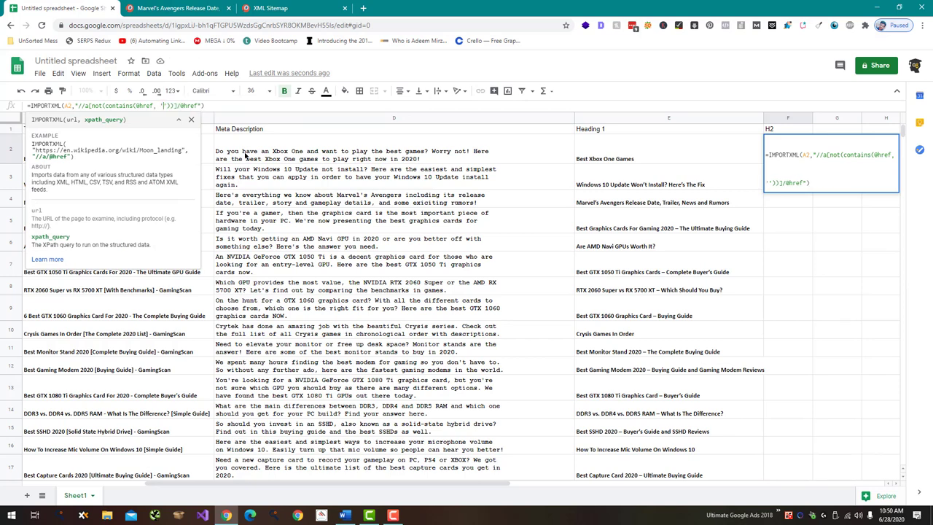
pyautogui.write('gamin')
pyautogui.write('gscan.com')
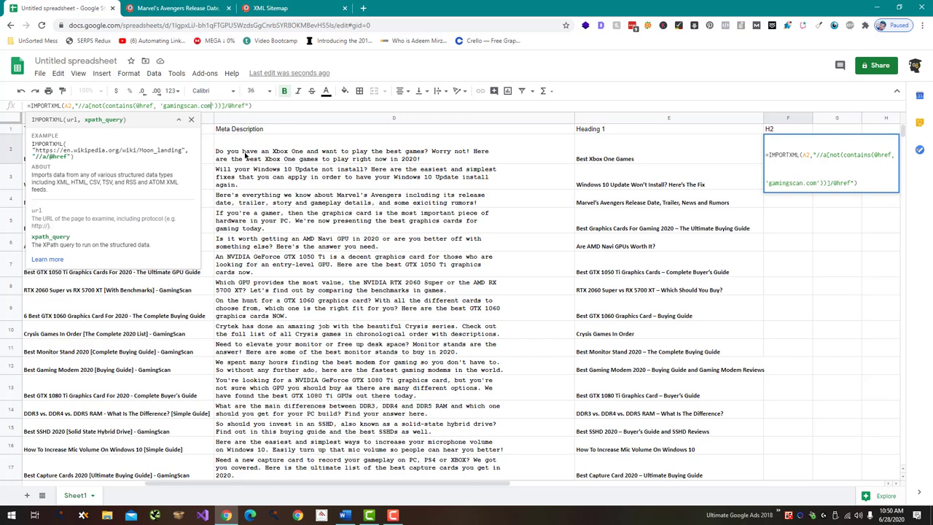
pyautogui.press('Return')
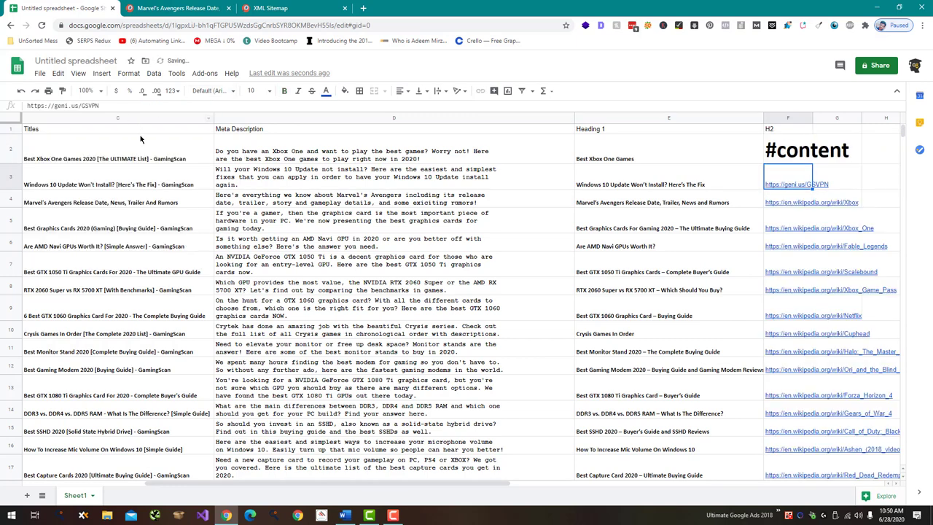
pyautogui.click(806, 158)
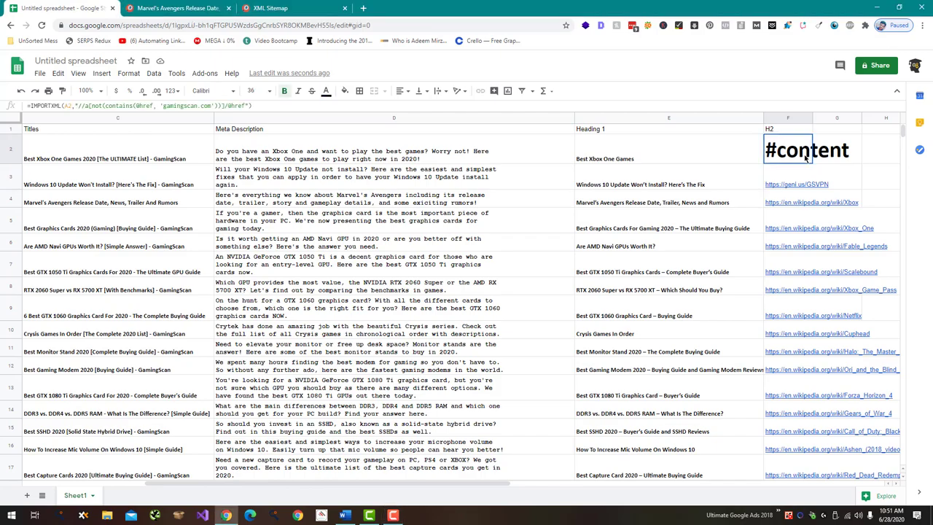
pyautogui.moveTo(813, 163); pyautogui.dragTo(835, 9)
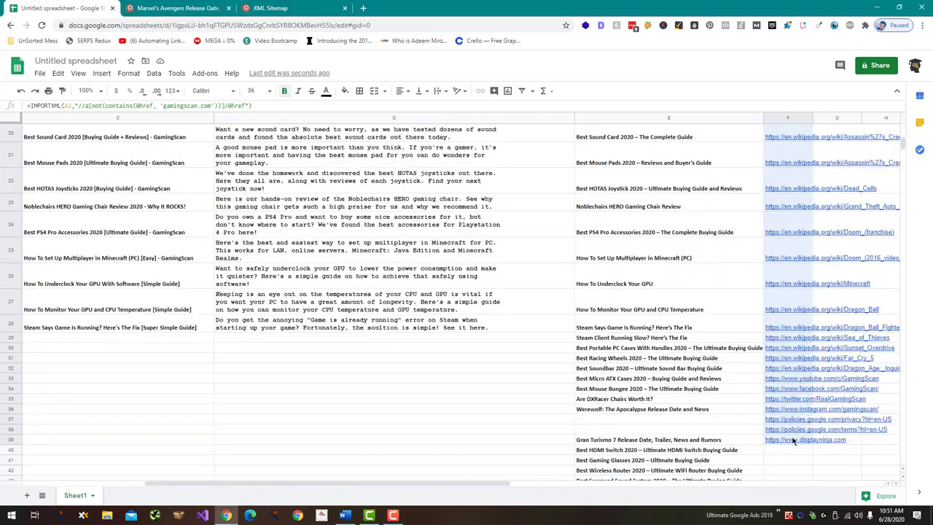
pyautogui.moveTo(835, 9); pyautogui.dragTo(796, 444)
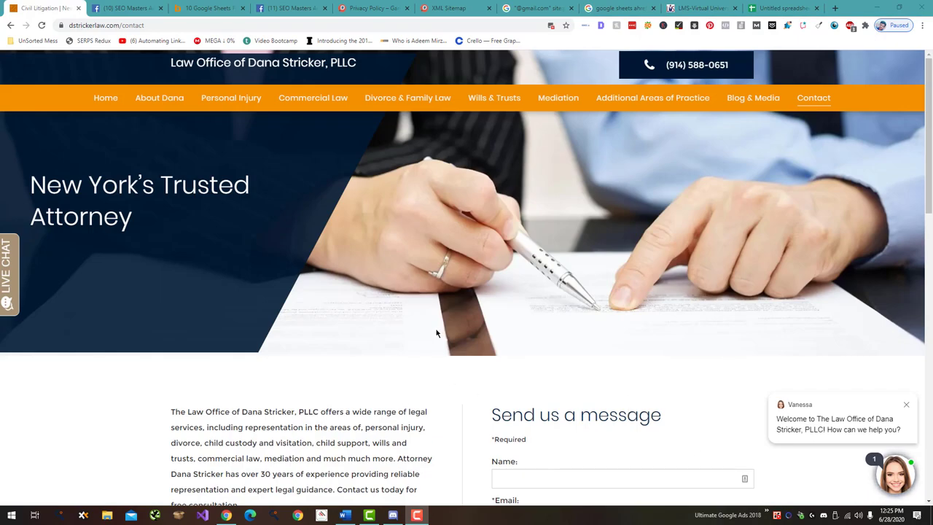
# Point B2's email-extraction formula at the law firm's contact page URL.
pyautogui.scroll(-3, 439, 332)
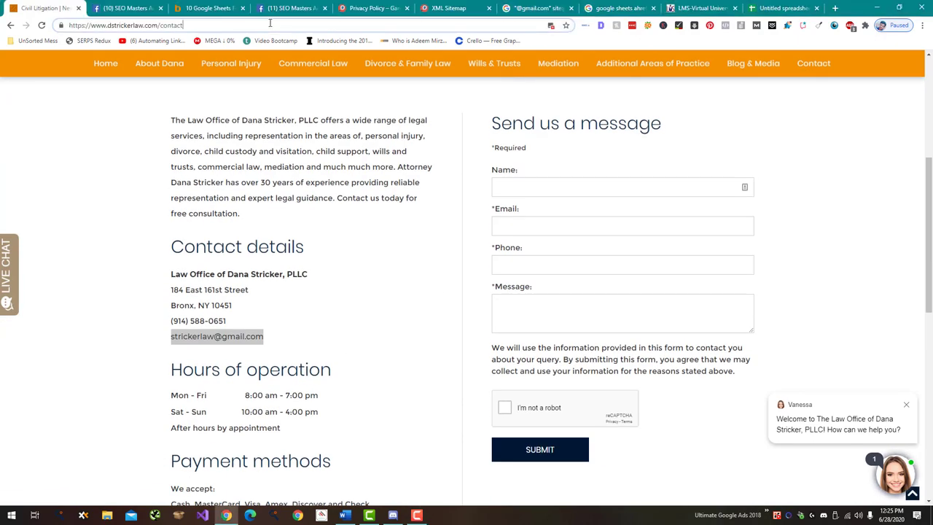
pyautogui.click(339, 28)
pyautogui.click(776, 8)
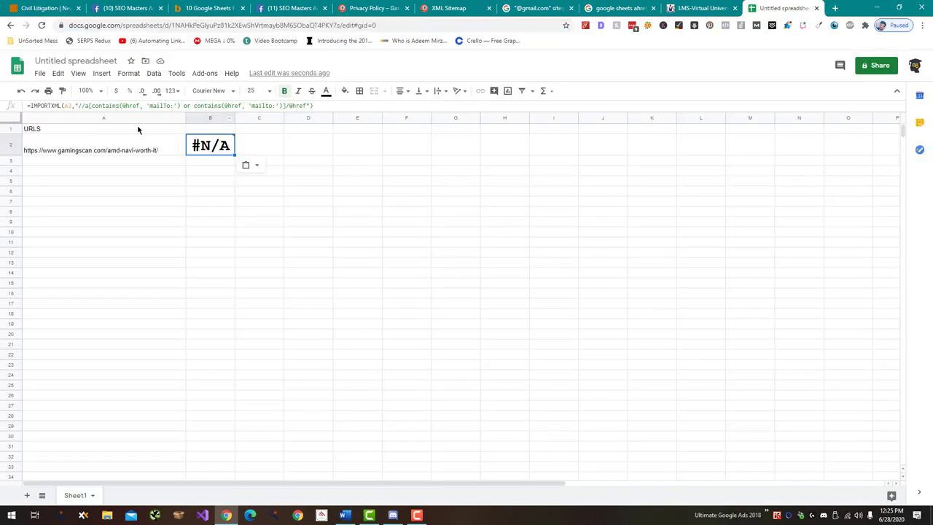
pyautogui.click(69, 105)
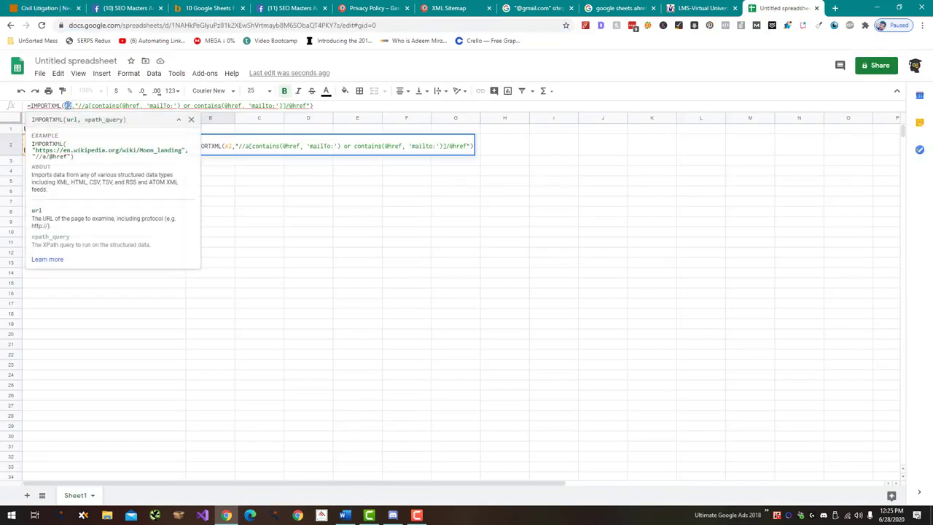
pyautogui.hotkey('ctrl', 'v')
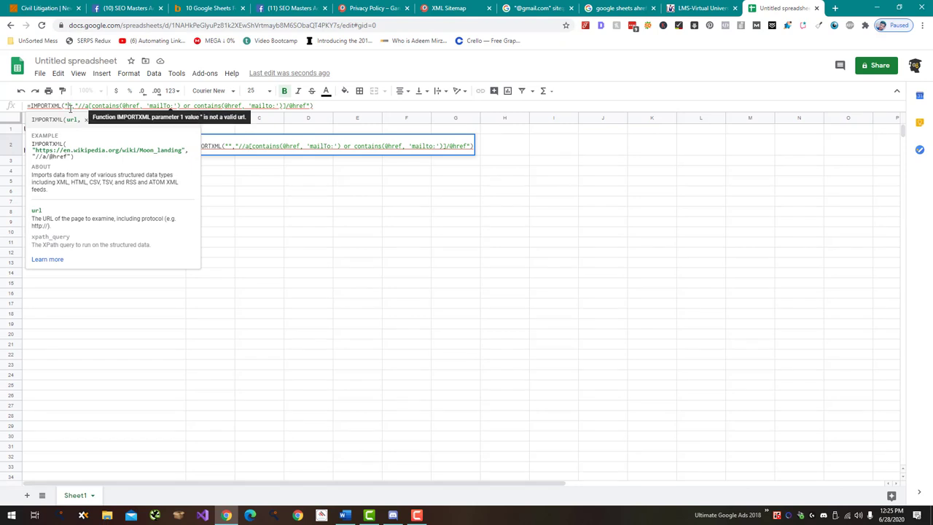
pyautogui.press('Return')
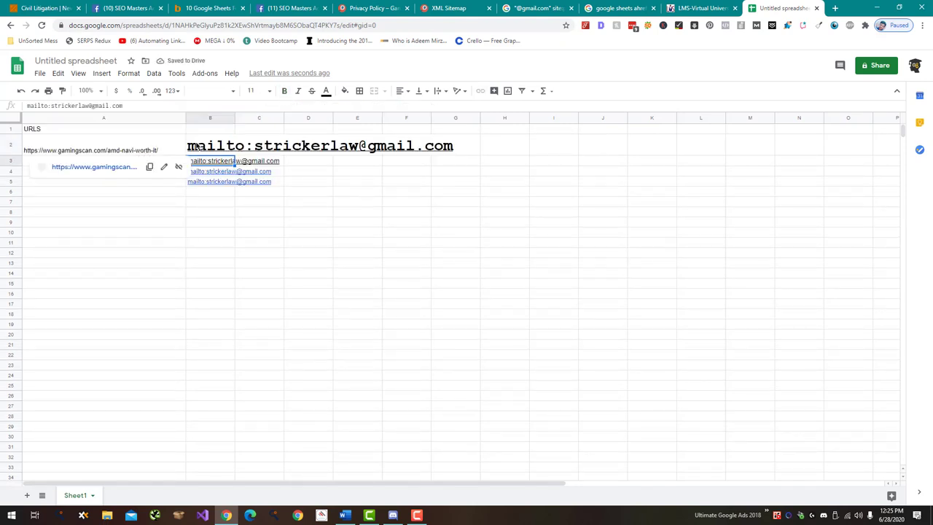
# Clear the extracted mailto links from B2:B5.
pyautogui.click(198, 148)
pyautogui.moveTo(199, 148); pyautogui.dragTo(255, 187)
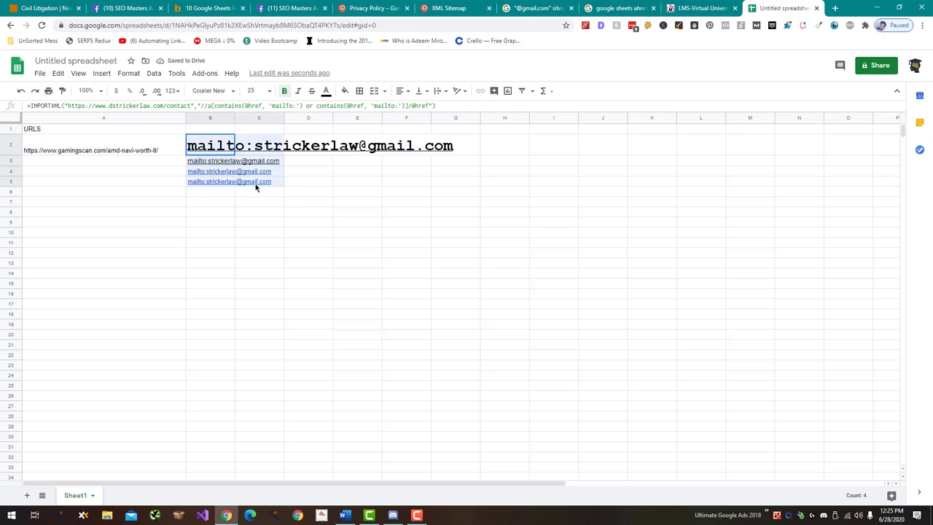
pyautogui.moveTo(255, 188); pyautogui.dragTo(222, 190)
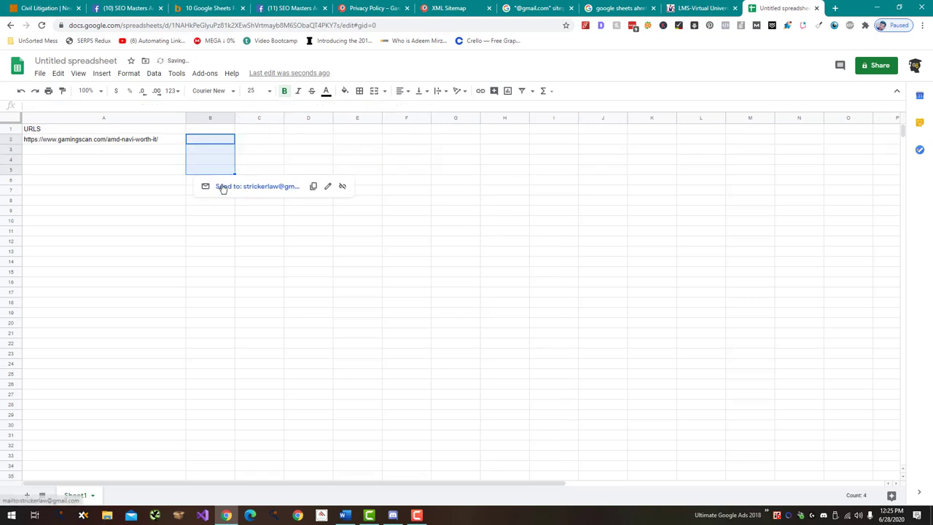
pyautogui.press('Delete')
pyautogui.hotkey('alt', 'Tab')
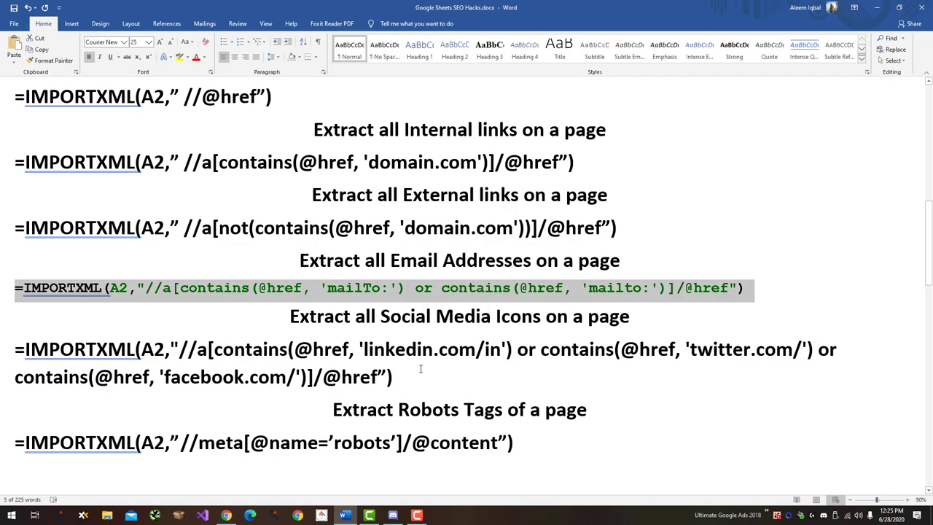
# Put the social media IMPORTXML into B2 to list gamingscan's Facebook and Twitter links in B2:B3.
pyautogui.moveTo(421, 369); pyautogui.dragTo(389, 330)
pyautogui.hotkey('alt', 'Tab')
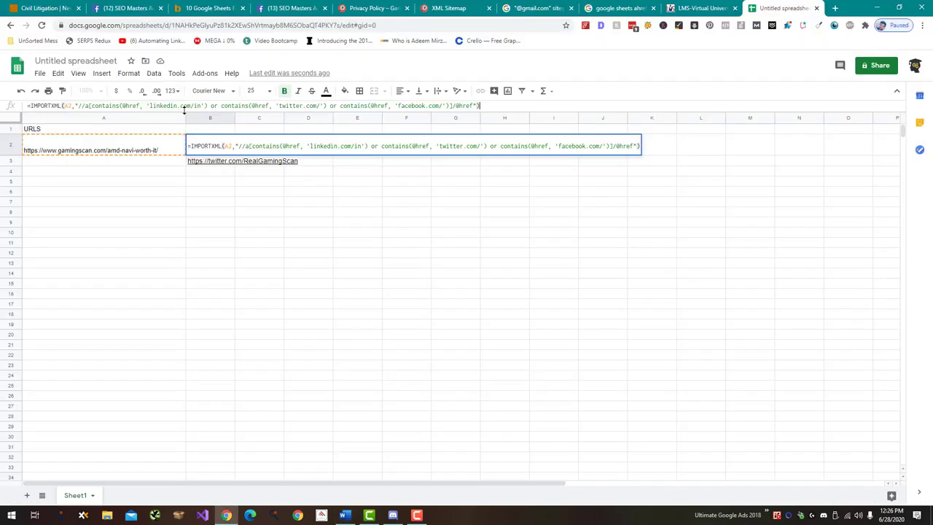
pyautogui.press('Return')
pyautogui.click(215, 145)
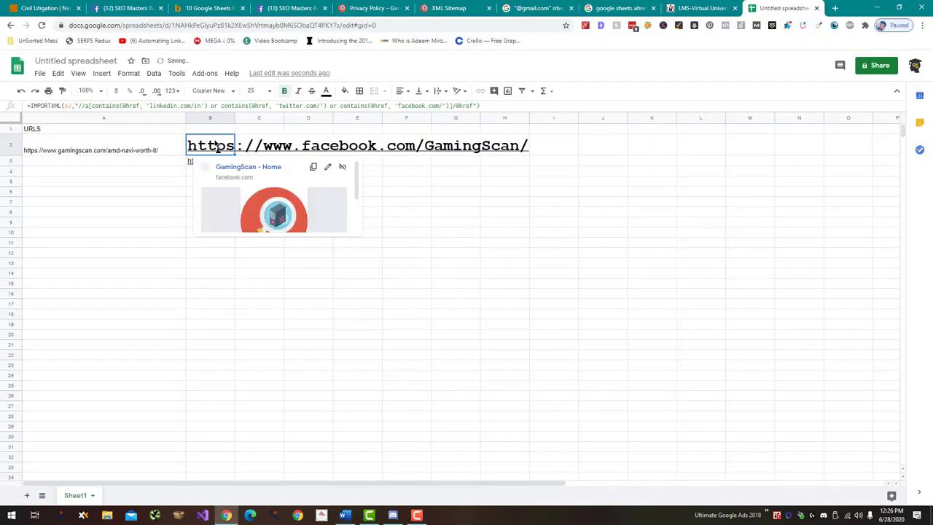
pyautogui.moveTo(215, 145)
pyautogui.mouseDown()
pyautogui.moveTo(203, 165)
pyautogui.moveTo(262, 271)
pyautogui.mouseUp()
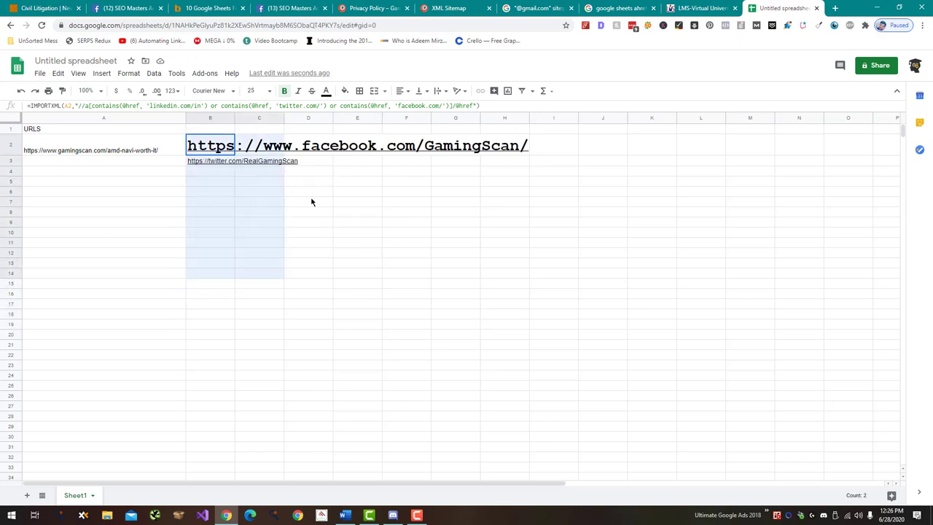
pyautogui.moveTo(312, 202); pyautogui.dragTo(221, 165)
pyautogui.hotkey('alt', 'Tab')
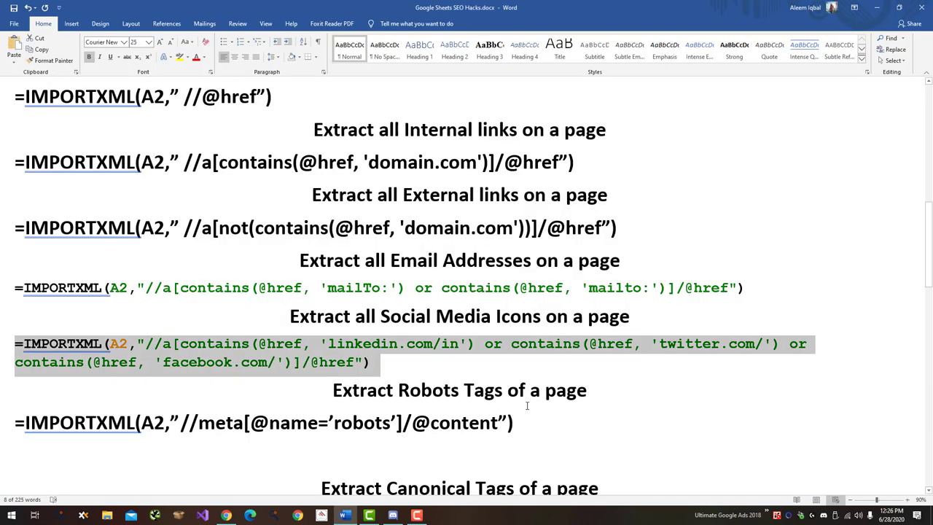
# Replace B2's formula with the robots meta tag IMPORTXML, fixing its curly quotes.
pyautogui.moveTo(516, 424); pyautogui.dragTo(6, 431)
pyautogui.hotkey('alt', 'Tab')
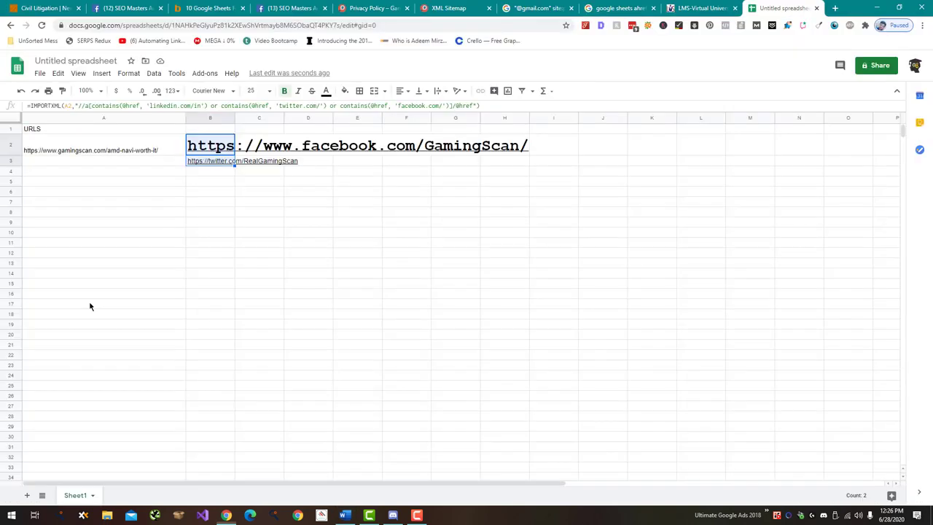
pyautogui.click(182, 106)
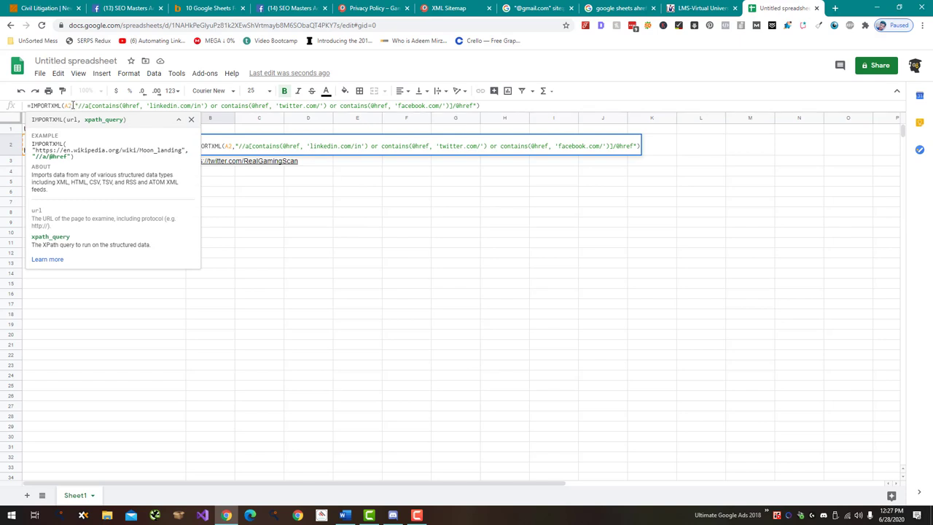
pyautogui.hotkey('ctrl', 'a')
pyautogui.write('=IMPORTXML(A2," //meta[@name=\'robots\']/@content")')
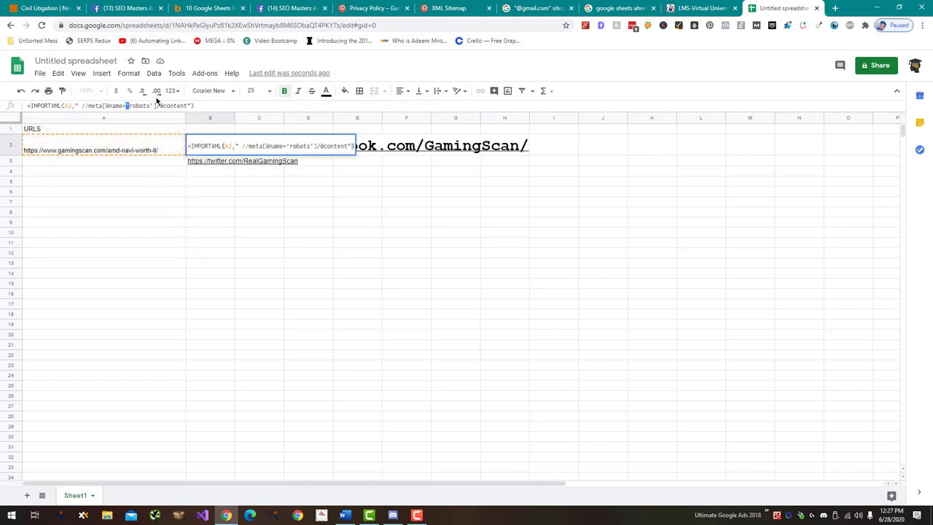
pyautogui.write("'")
pyautogui.doubleClick(153, 106)
pyautogui.write("'")
pyautogui.write('"')
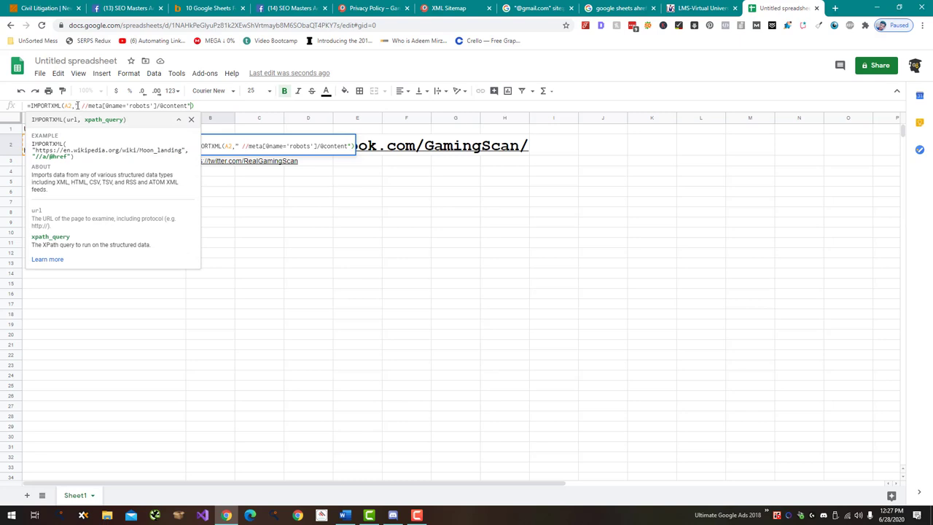
pyautogui.press('Return')
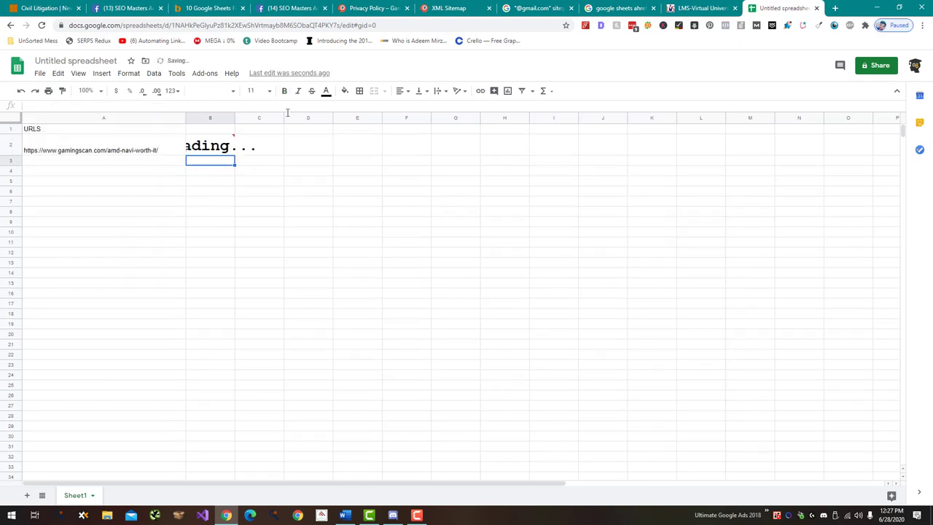
pyautogui.click(212, 146)
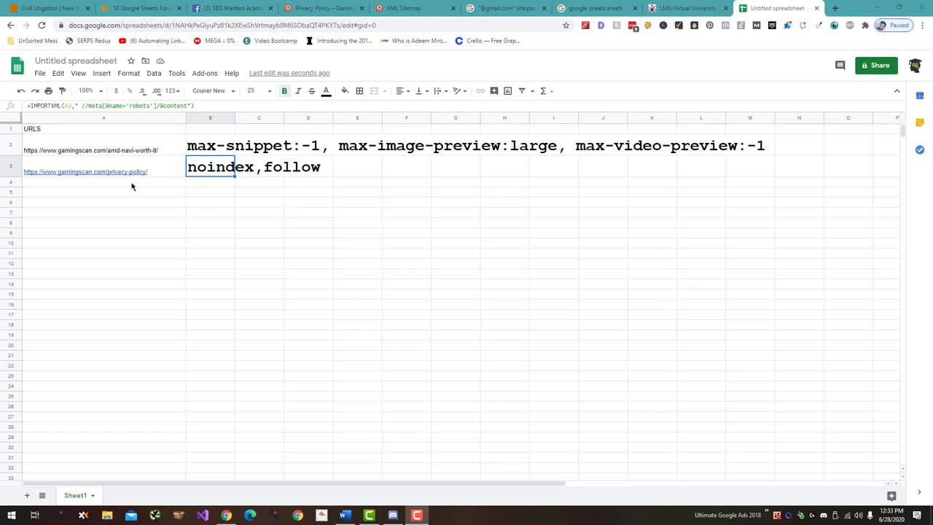
# Check that the privacy-policy row returns noindex,follow, clearing and restoring B3.
pyautogui.click(178, 170)
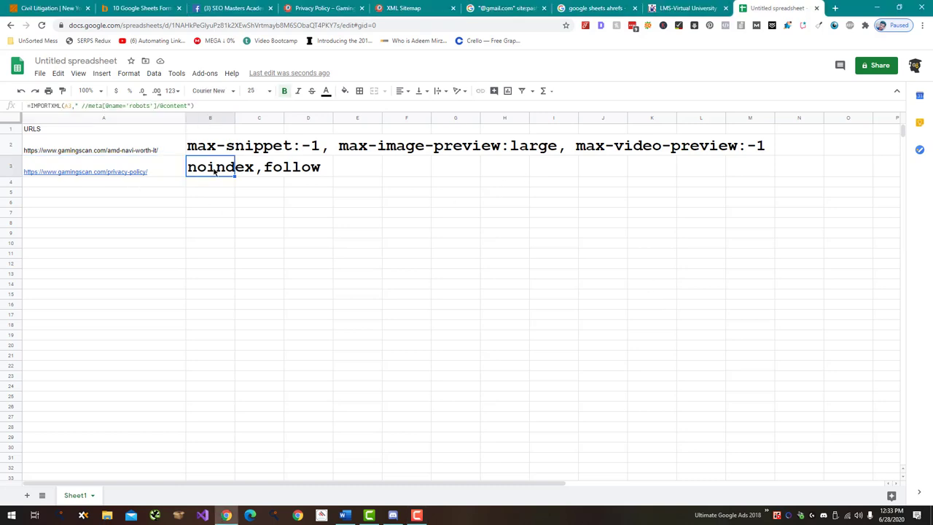
pyautogui.click(214, 172)
pyautogui.press('Delete')
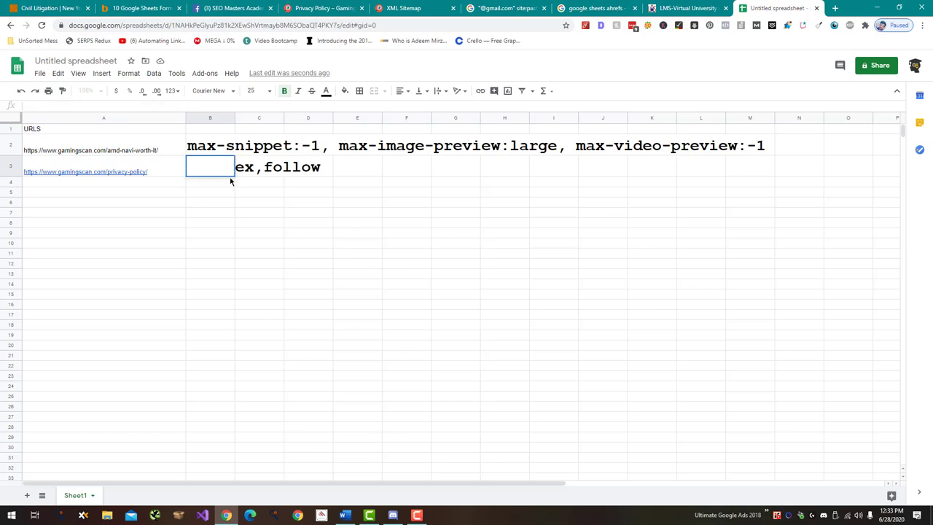
pyautogui.hotkey('ctrl', 'z')
pyautogui.hotkey('alt', 'Tab')
# Copy the canonical-tag IMPORTXML formula from the Word notes.
pyautogui.hotkey('alt', 'Tab')
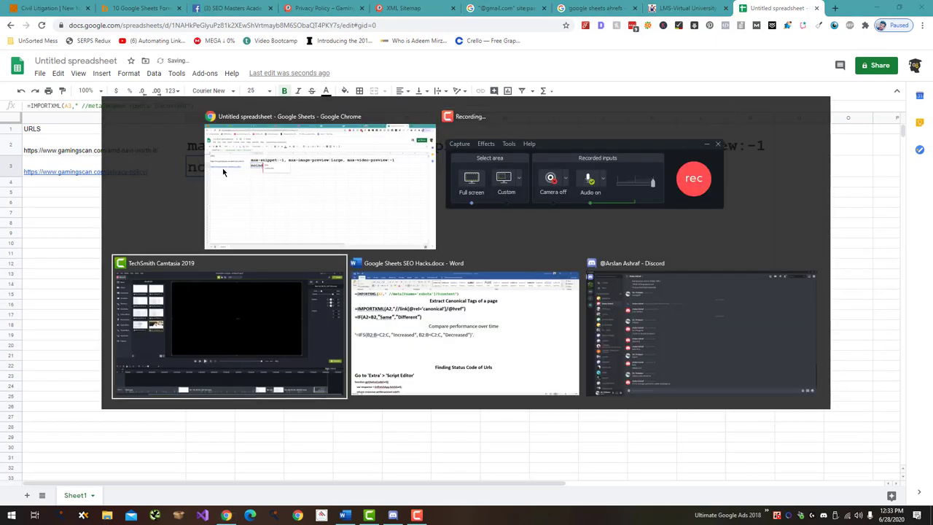
pyautogui.hotkey('alt', 'Tab')
pyautogui.scroll(2, 331, 239)
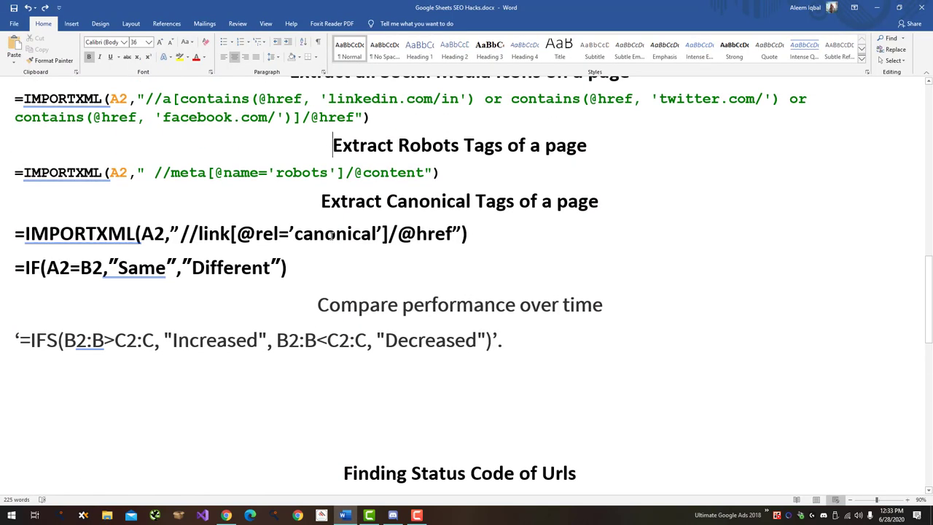
pyautogui.moveTo(485, 236); pyautogui.dragTo(18, 237)
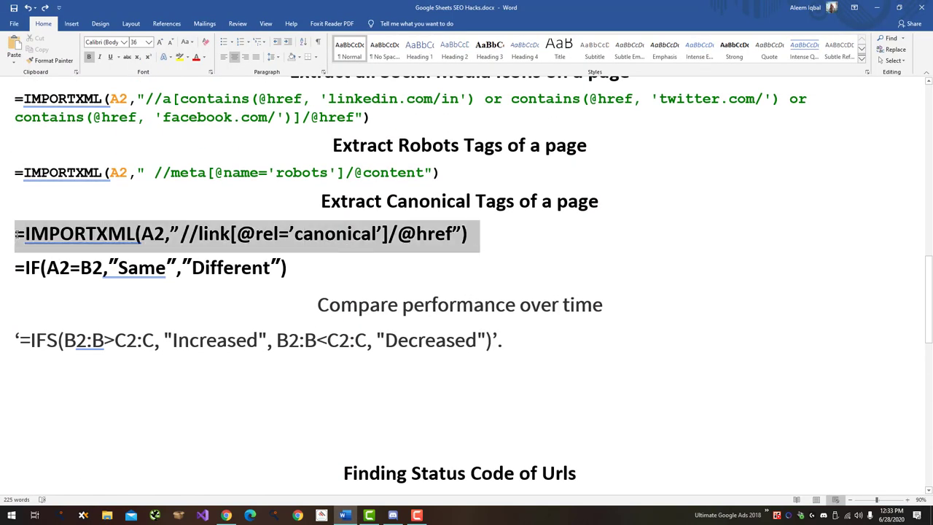
pyautogui.hotkey('alt', 'Tab')
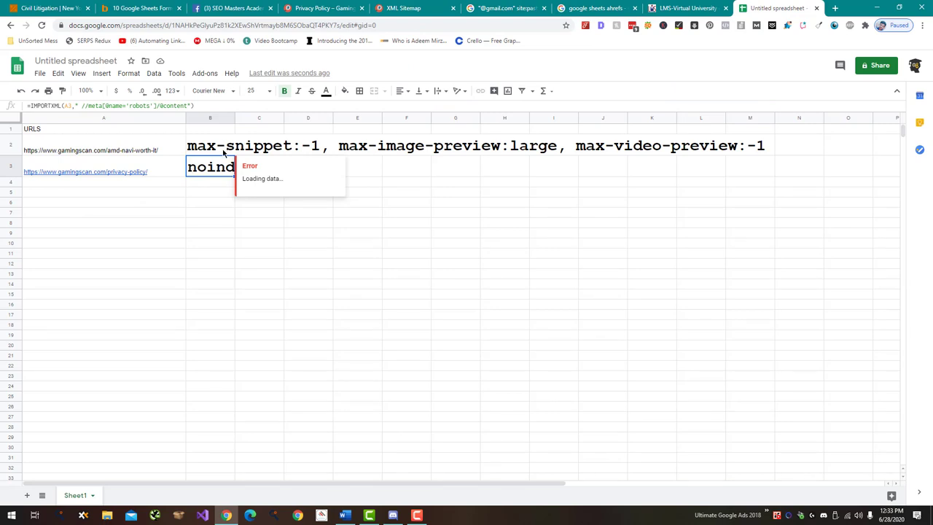
# Paste the canonical formula into B3 and fix its quote mark.
pyautogui.click(188, 105)
pyautogui.hotkey('ctrl', 'a')
pyautogui.write('=IMPORTXML(A2," //link[@rel=\'canonical\']/@href")')
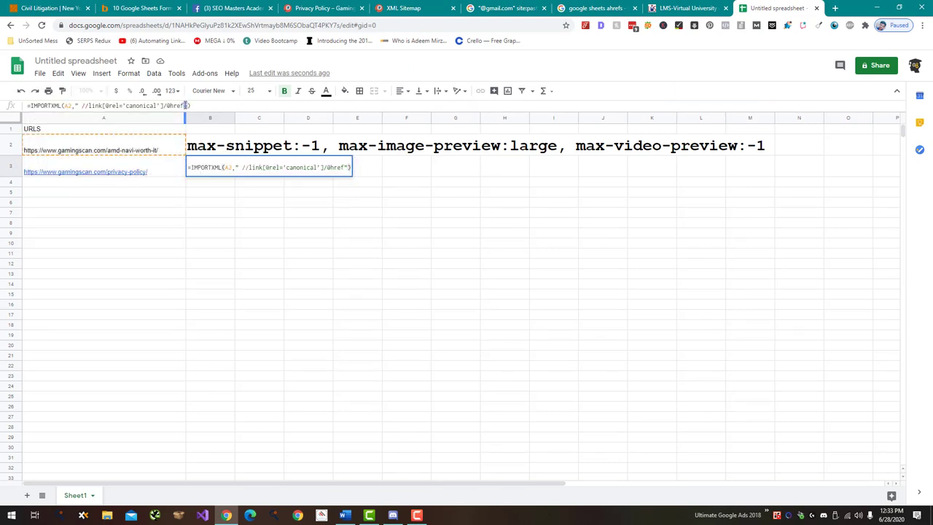
pyautogui.click(159, 107)
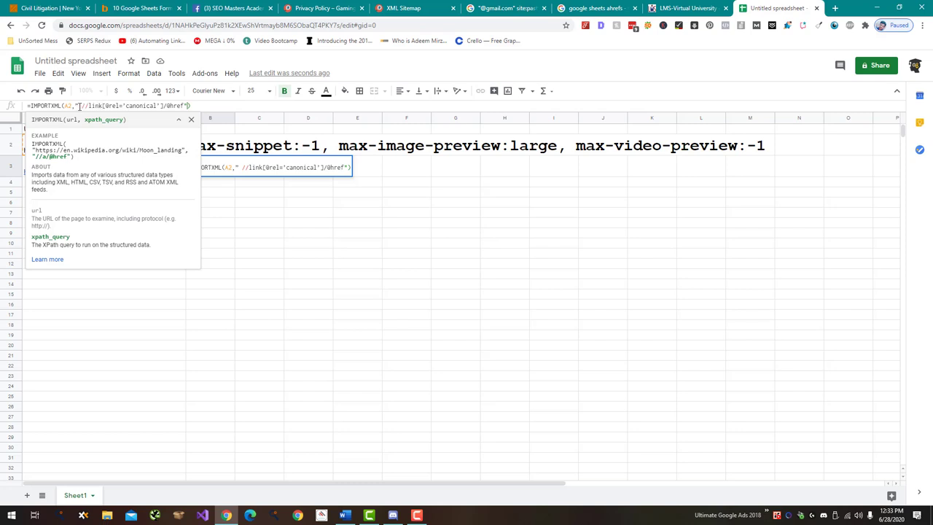
pyautogui.click(80, 106)
pyautogui.press('Delete')
pyautogui.press('Return')
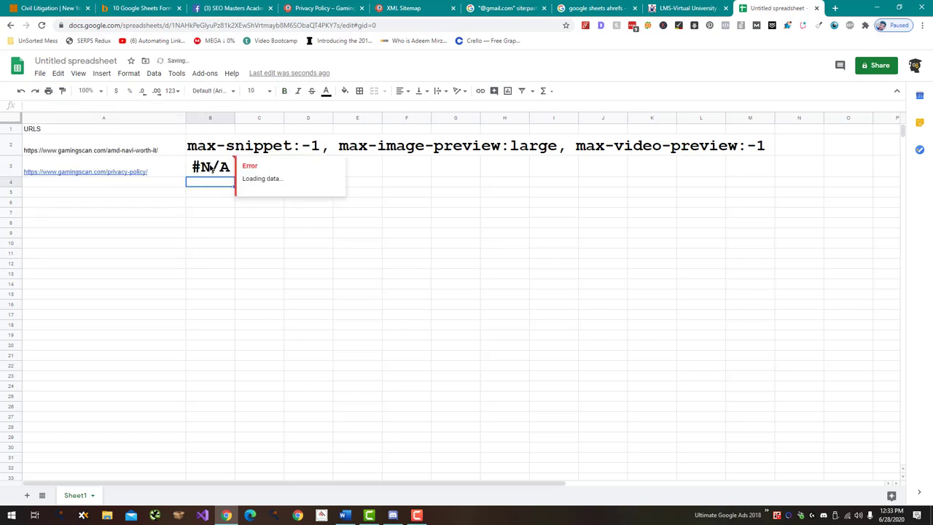
pyautogui.click(211, 169)
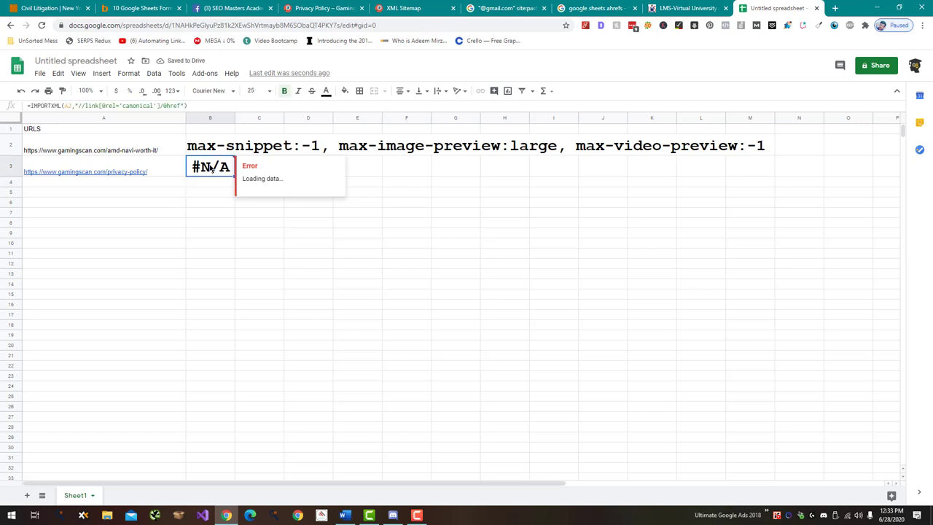
pyautogui.click(151, 106)
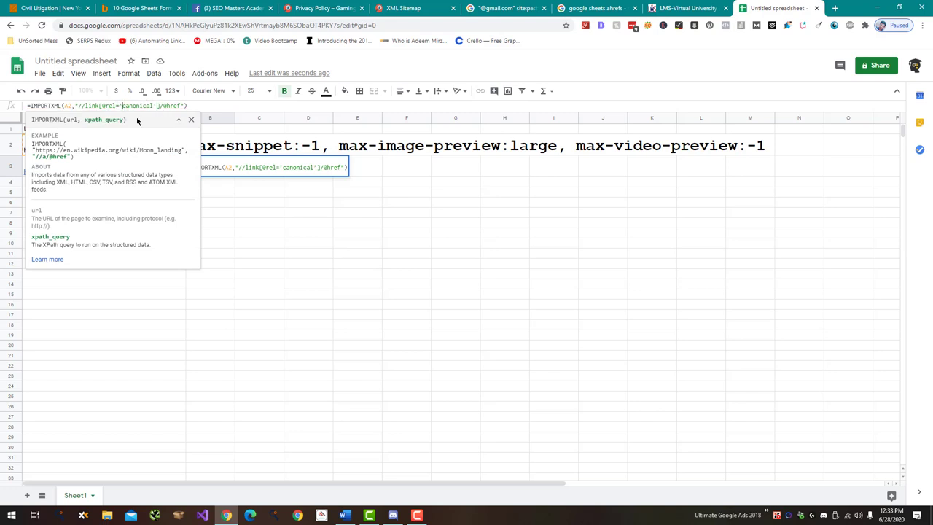
pyautogui.press('Return')
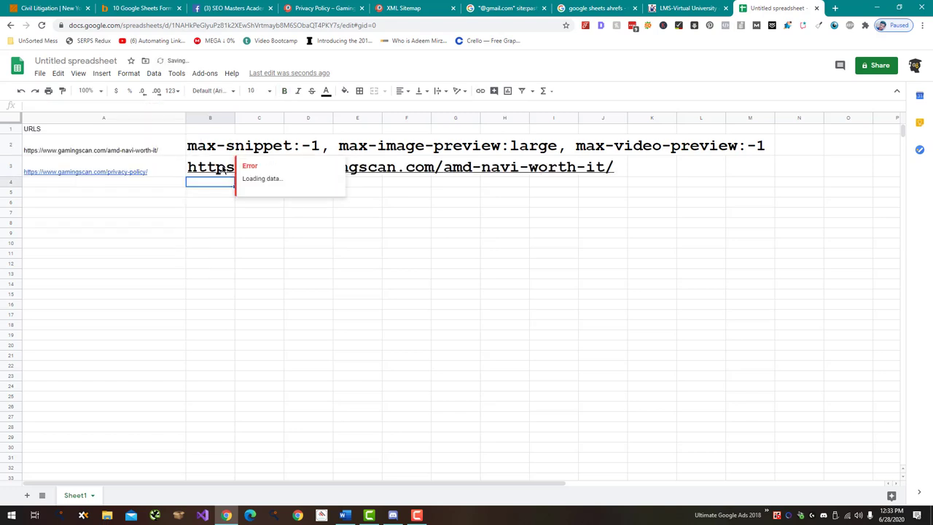
pyautogui.click(218, 169)
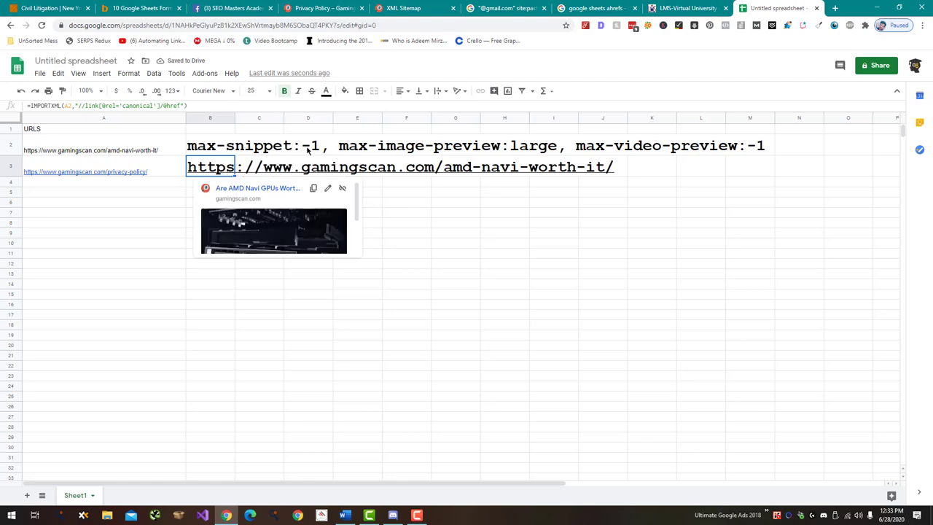
# Inspect the NO COMMENTS link and copy the comment-count element's XPath.
pyautogui.click(183, 105)
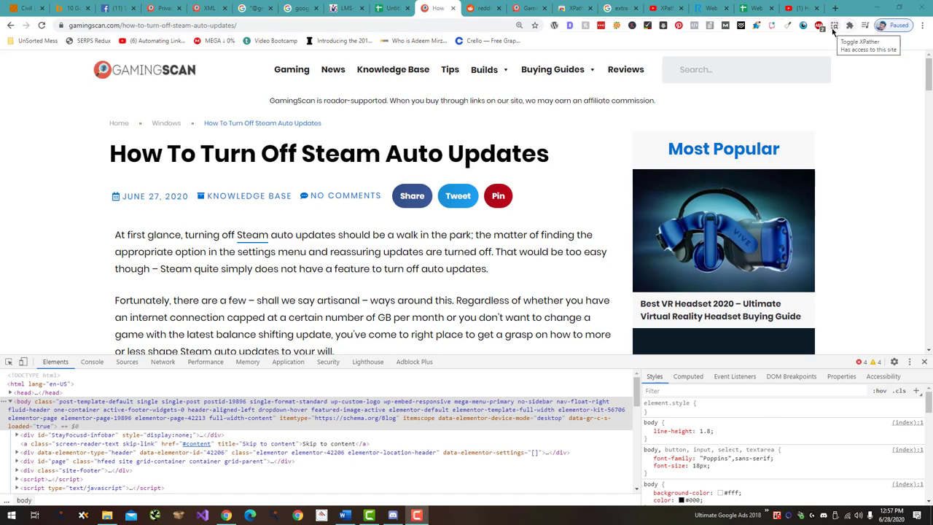
pyautogui.click(834, 28)
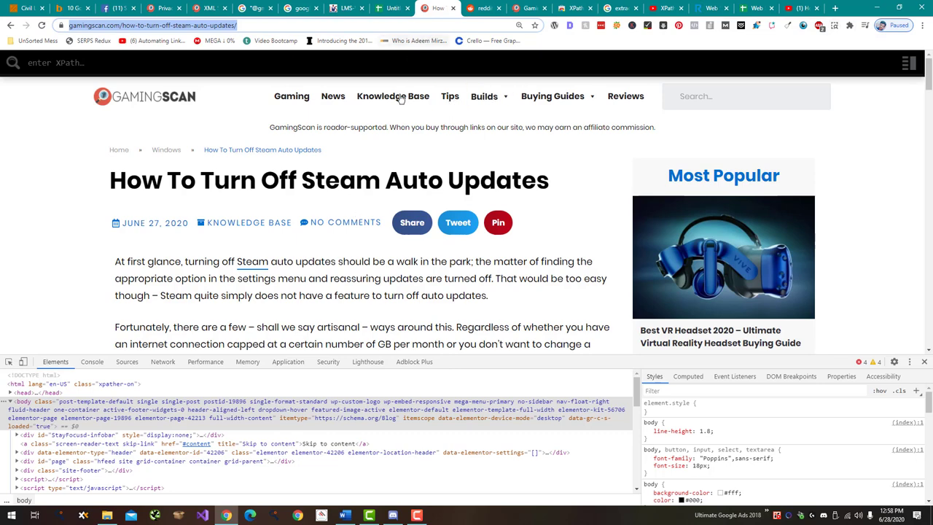
pyautogui.rightClick(338, 227)
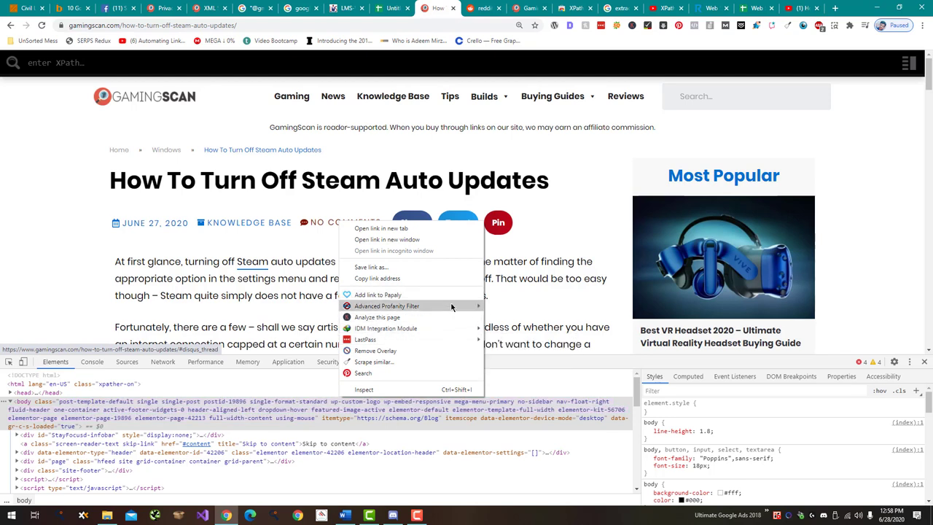
pyautogui.click(363, 389)
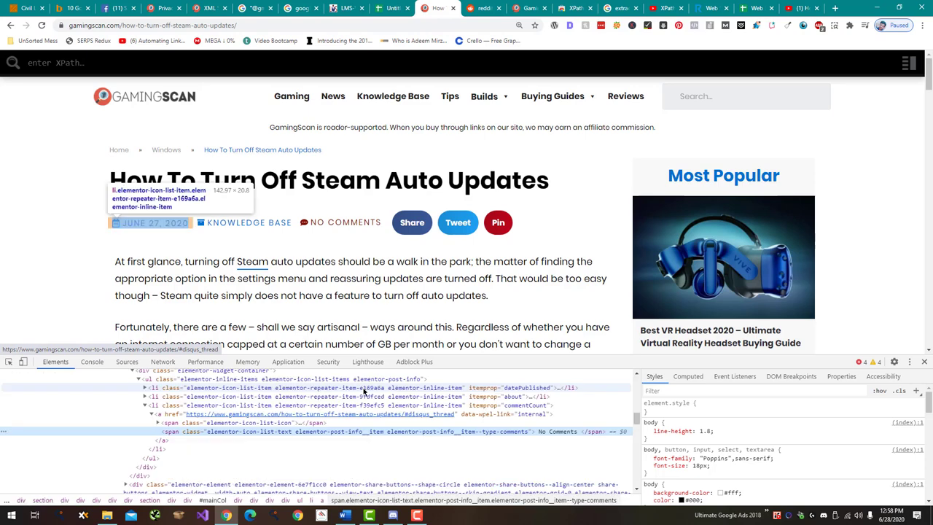
pyautogui.rightClick(348, 431)
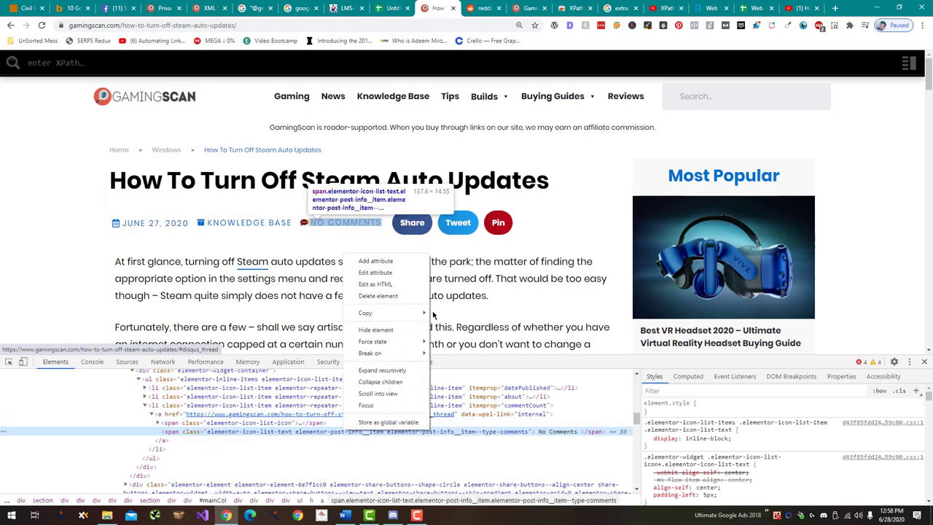
pyautogui.moveTo(365, 313)
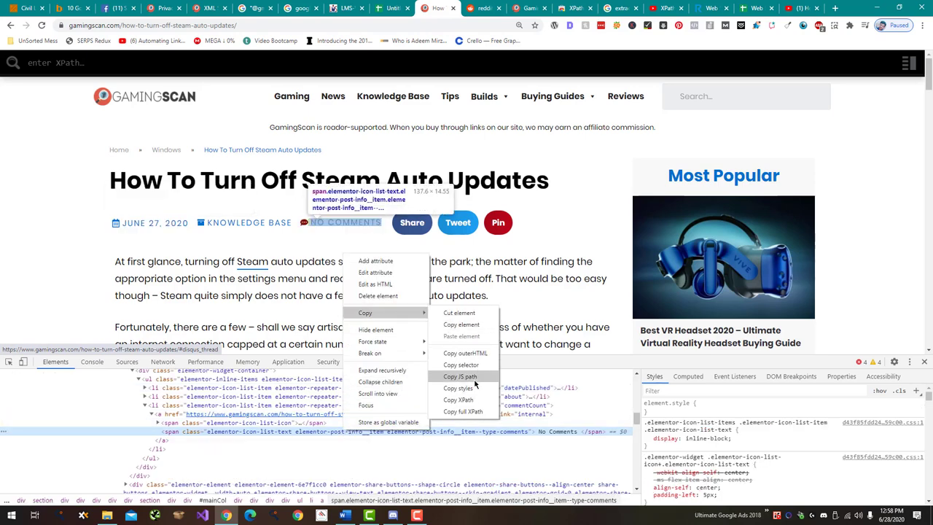
pyautogui.click(459, 400)
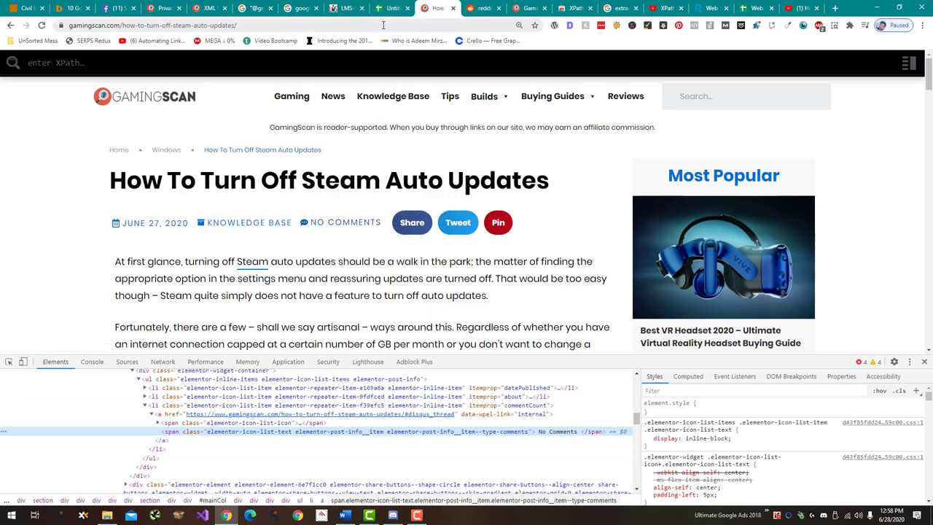
# Trim the XPath in XPath Helper so it ends in li[3] and matches the comment count.
pyautogui.click(425, 65)
pyautogui.hotkey('ctrl', 'v')
pyautogui.press('BackSpace')
pyautogui.press('BackSpace')
pyautogui.press('BackSpace')
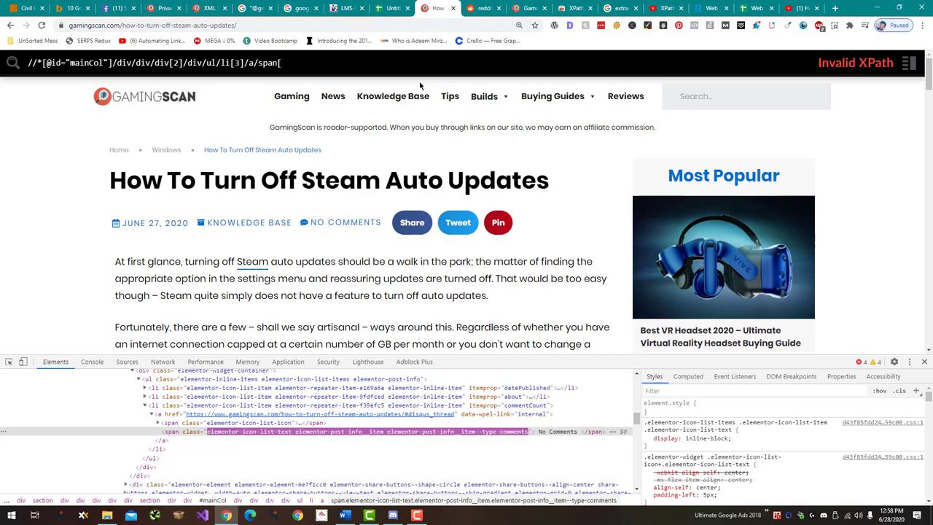
pyautogui.press('BackSpace')
pyautogui.press('BackSpace')
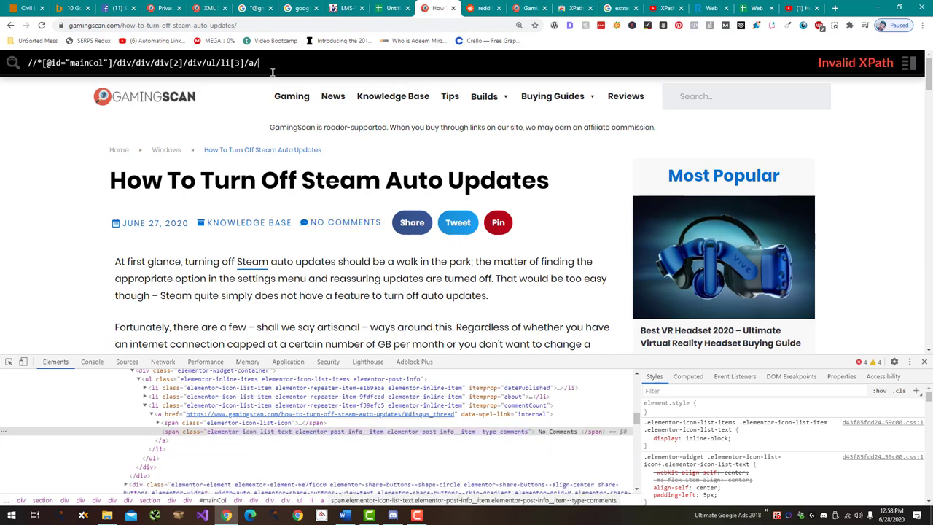
pyautogui.press('BackSpace')
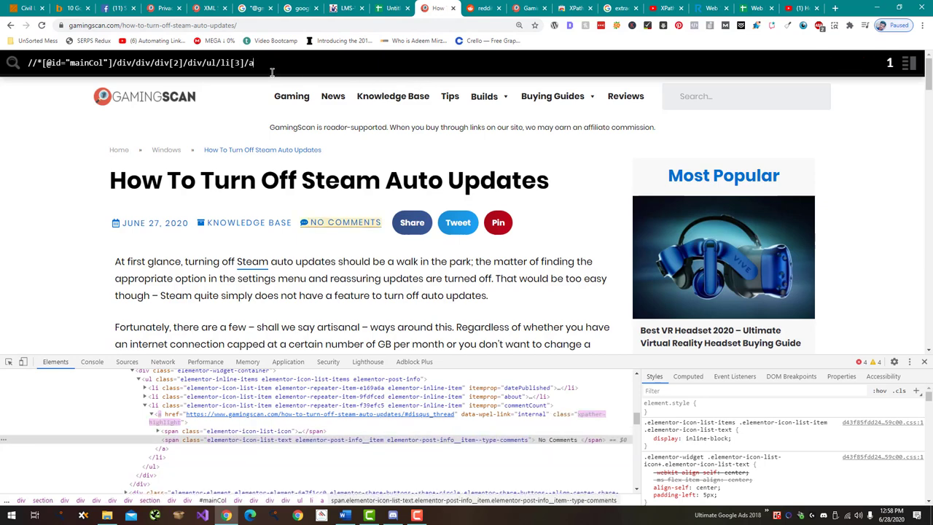
pyautogui.hotkey('ctrl', 'a')
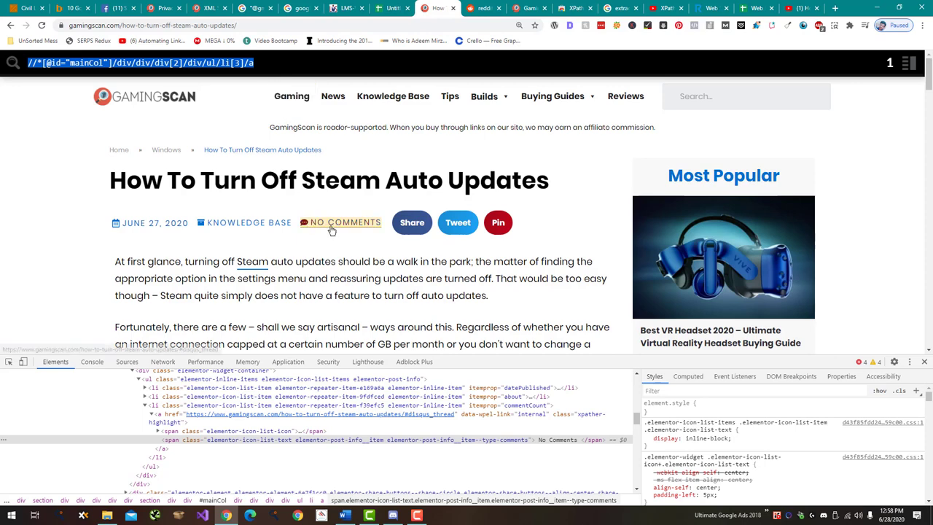
pyautogui.click(347, 66)
pyautogui.press('BackSpace')
pyautogui.press('BackSpace')
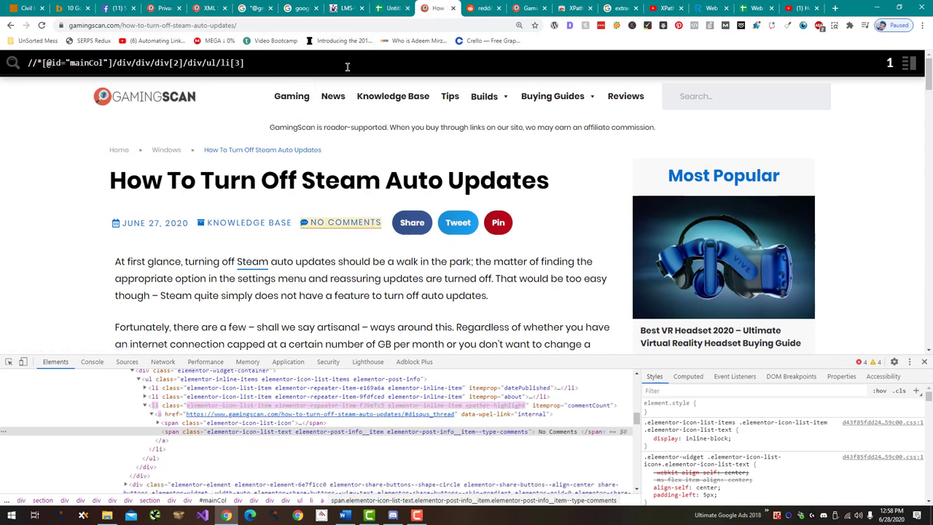
pyautogui.press('BackSpace')
pyautogui.press('BackSpace')
pyautogui.write('li[3')
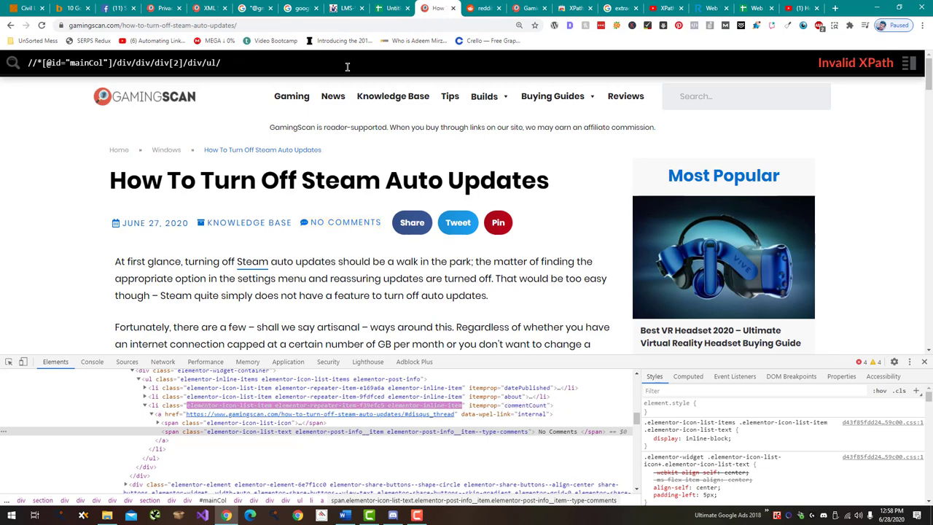
pyautogui.write(']')
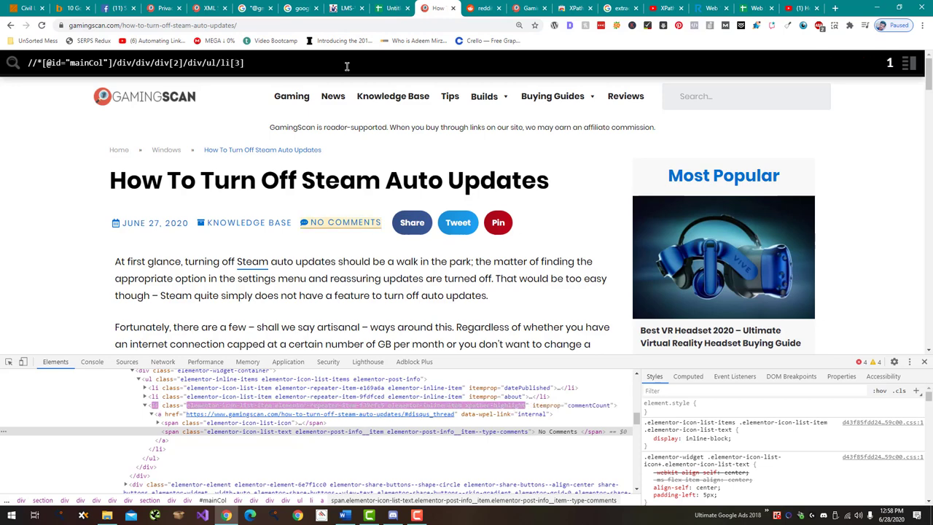
pyautogui.hotkey('ctrl', 'a')
# Paste the XPath into B2's IMPORTXML formula, using single quotes around mainCol.
pyautogui.click(377, 10)
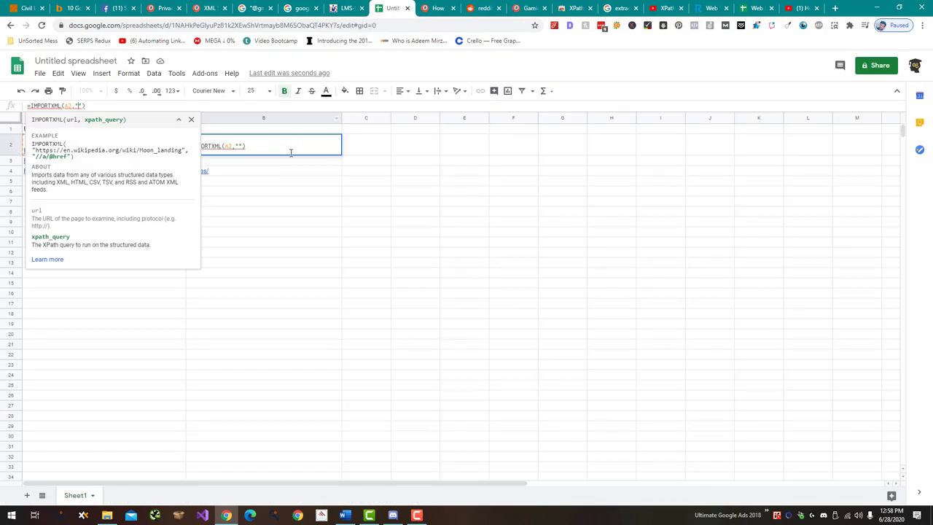
pyautogui.hotkey('ctrl', 'v')
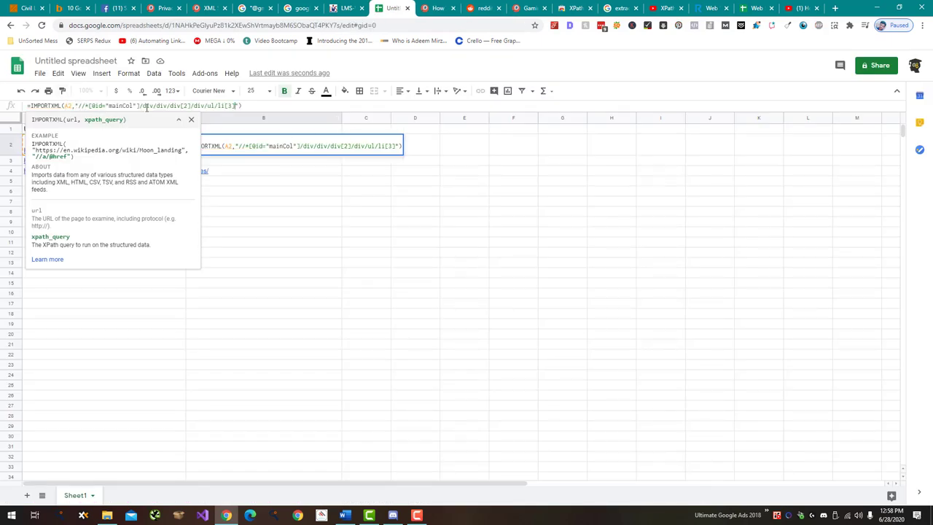
pyautogui.press('Return')
pyautogui.press('Up')
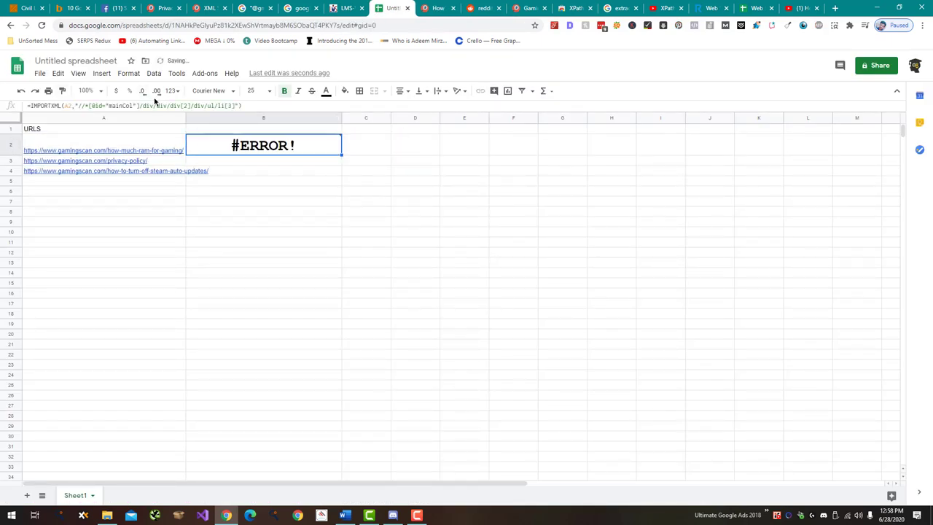
pyautogui.click(135, 106)
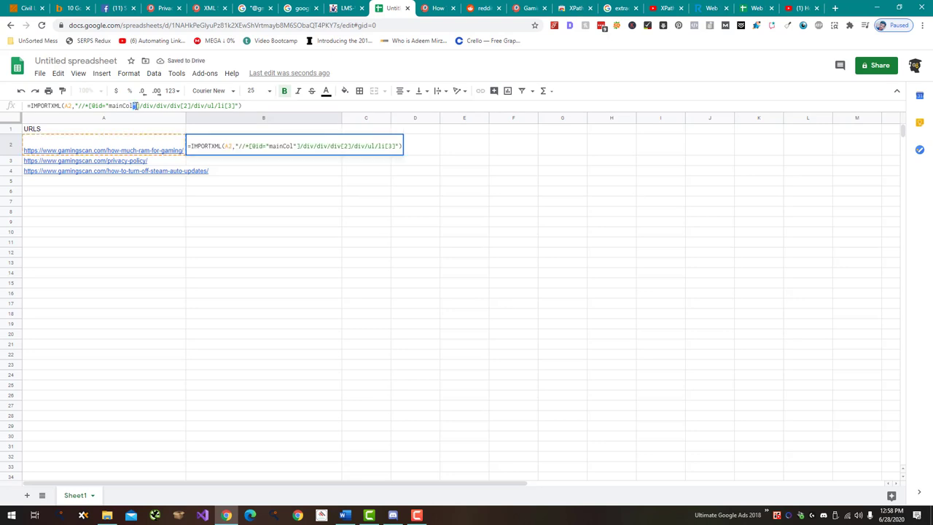
pyautogui.write("'")
pyautogui.write("'")
pyautogui.press('Return')
pyautogui.moveTo(264, 145)
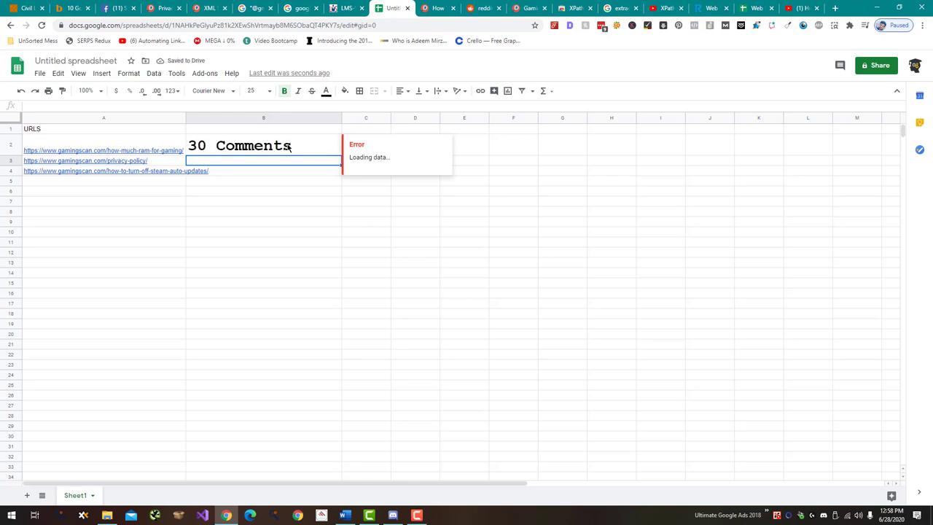
# Fill B2's formula down to B4, giving 30 Comments, #N/A and No Comments.
pyautogui.click(290, 146)
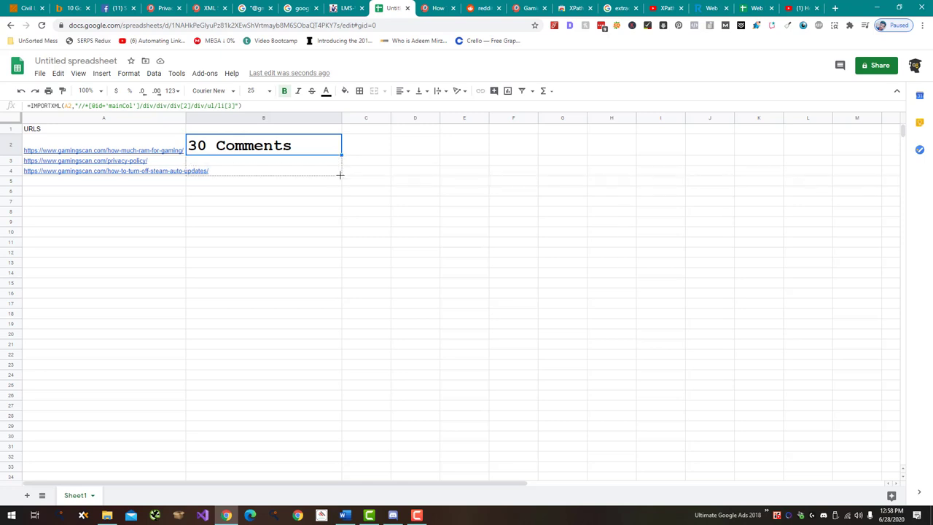
pyautogui.moveTo(340, 155); pyautogui.dragTo(337, 179)
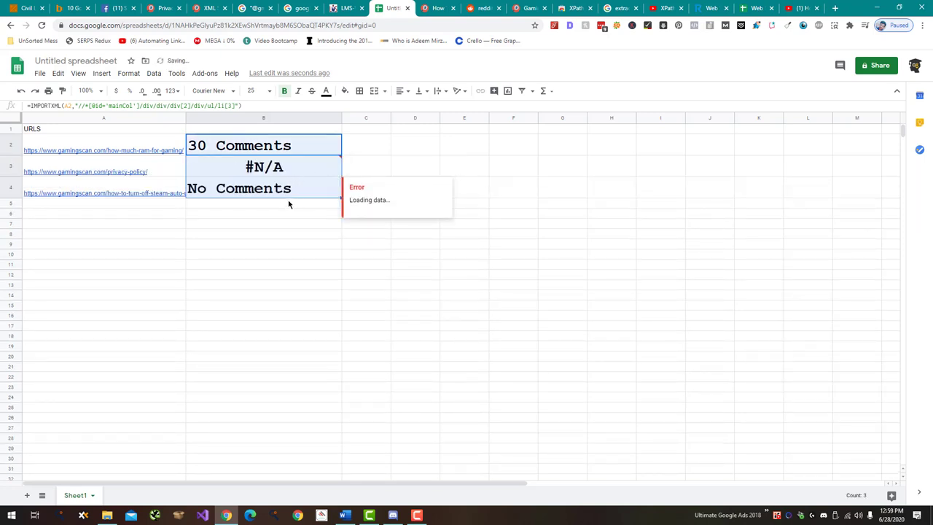
pyautogui.click(277, 170)
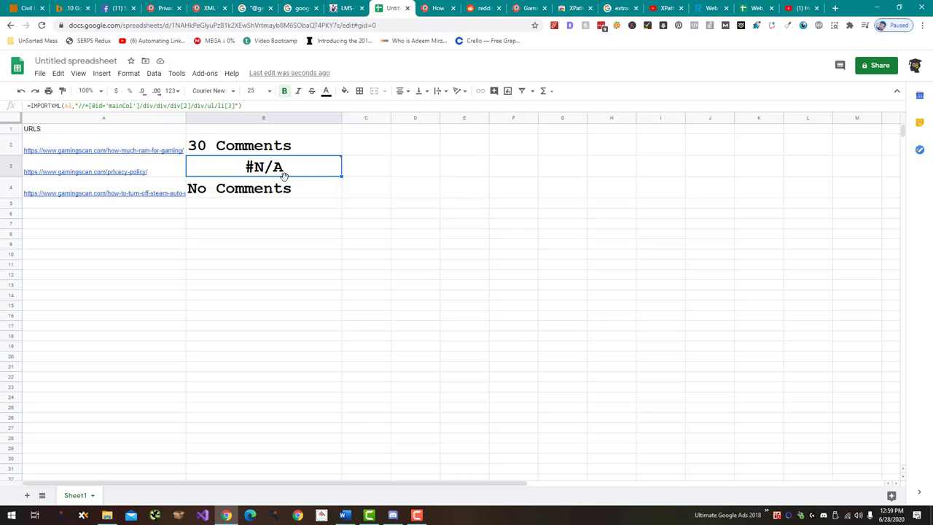
pyautogui.click(271, 196)
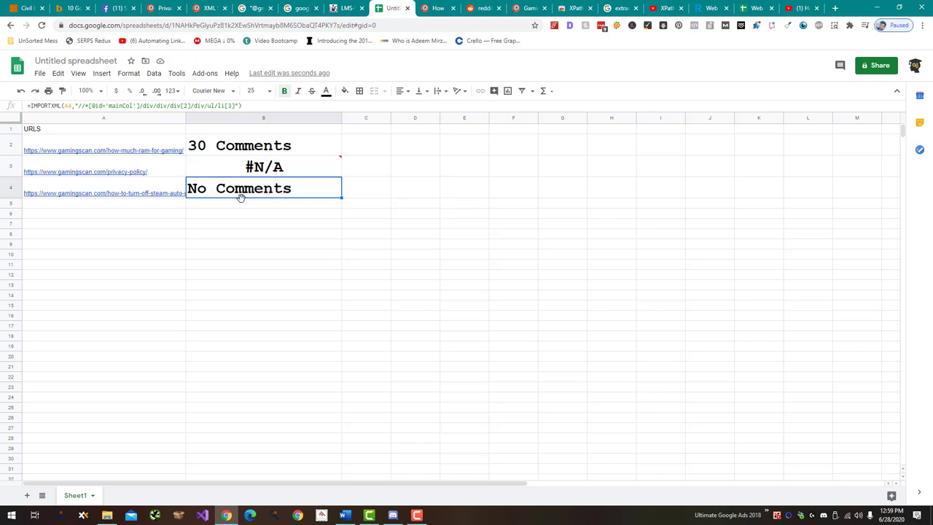
# Scroll through Google Sheets SEO Hacks.docx down to the sitemap code, then return to Sheets.
pyautogui.click(425, 6)
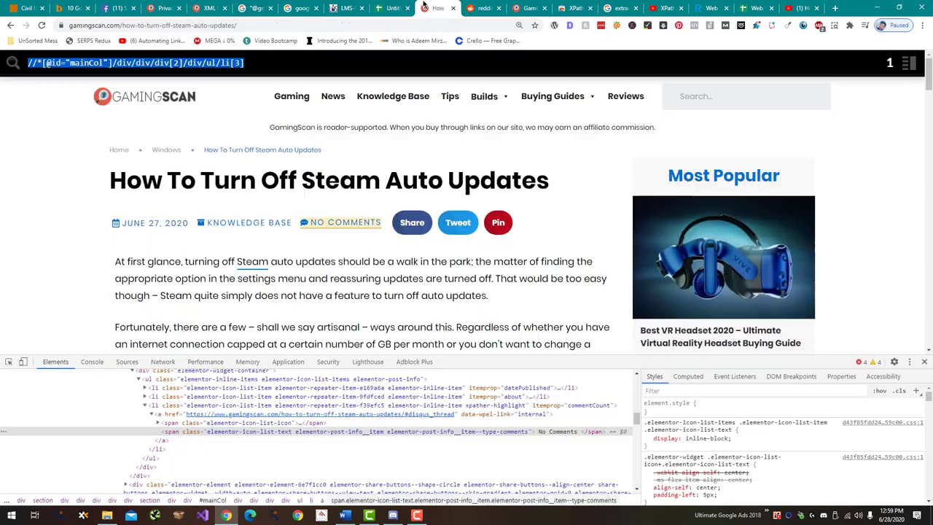
pyautogui.click(391, 8)
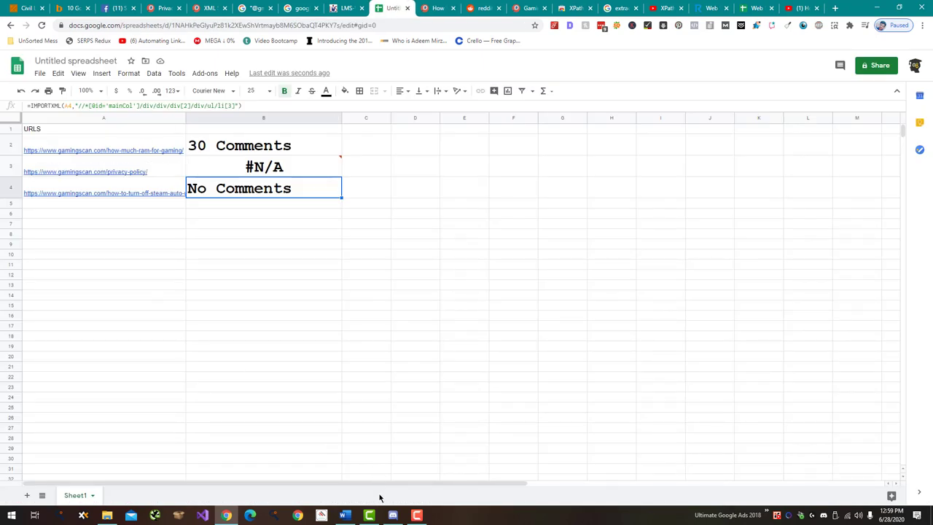
pyautogui.click(344, 513)
pyautogui.scroll(-3, 755, 293)
pyautogui.scroll(-1, 756, 293)
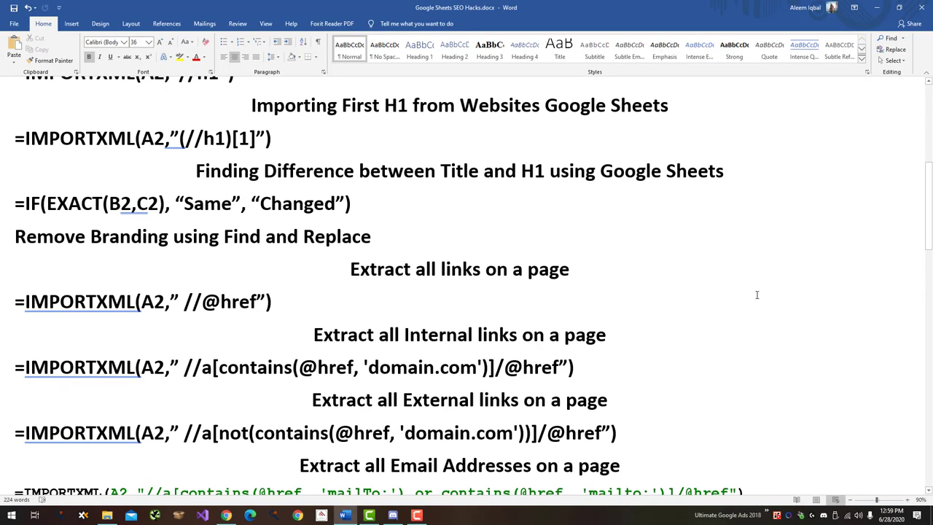
pyautogui.scroll(1, 756, 294)
pyautogui.scroll(-10, 755, 294)
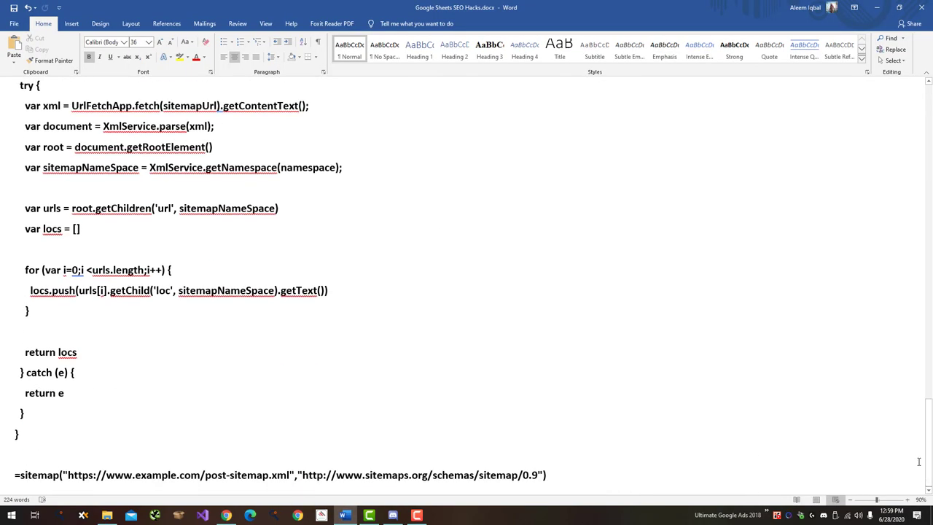
pyautogui.hotkey('alt', 'Tab')
# Fill B4's comment-count formula down to row 795, then select B1:B14 to review the counts.
pyautogui.click(337, 195)
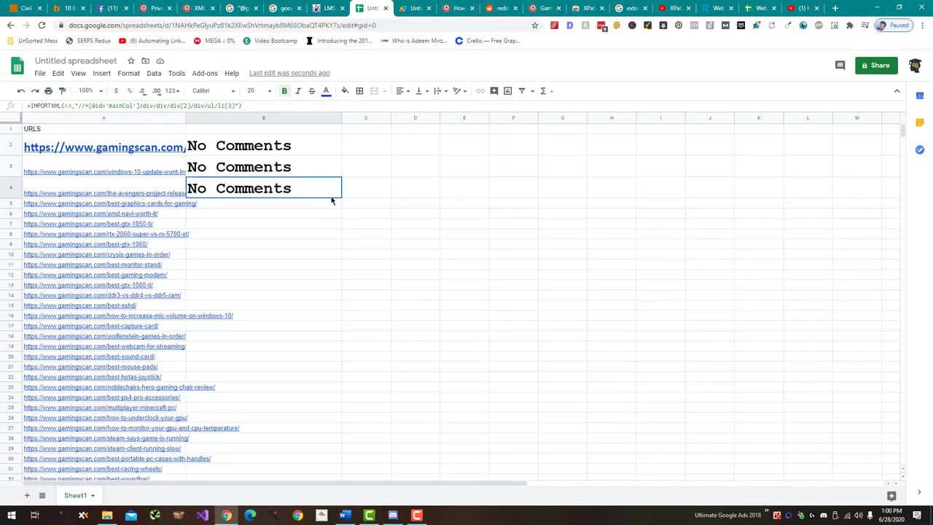
pyautogui.moveTo(340, 195); pyautogui.dragTo(339, 477)
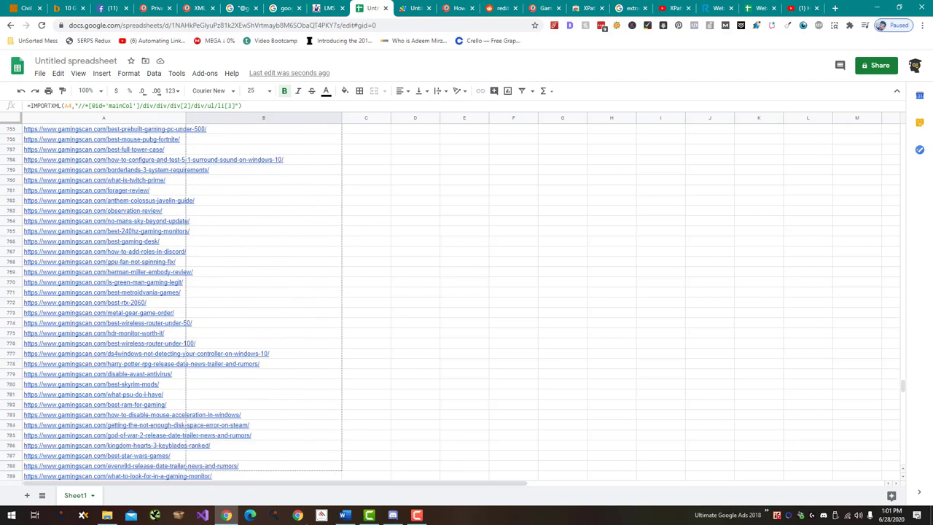
pyautogui.moveTo(339, 477)
pyautogui.mouseDown()
pyautogui.moveTo(301, 151)
pyautogui.moveTo(298, 270)
pyautogui.mouseUp()
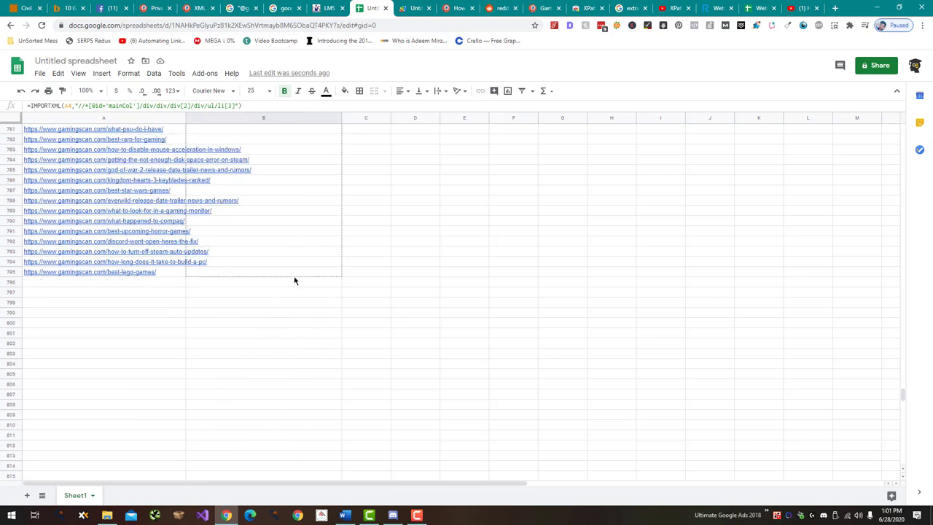
pyautogui.moveTo(298, 270); pyautogui.dragTo(294, 277)
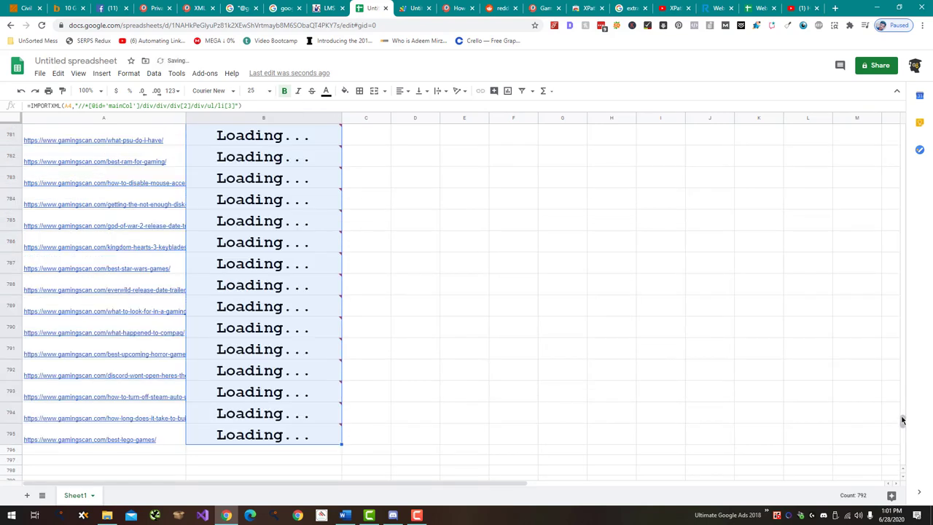
pyautogui.moveTo(902, 418)
pyautogui.mouseDown()
pyautogui.moveTo(881, 178)
pyautogui.moveTo(894, 121)
pyautogui.mouseUp()
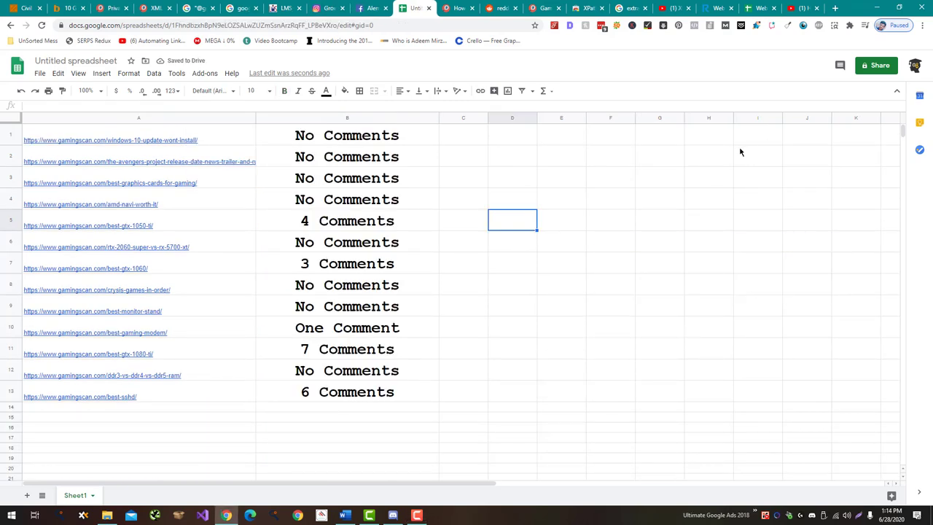
pyautogui.moveTo(376, 406); pyautogui.dragTo(370, 135)
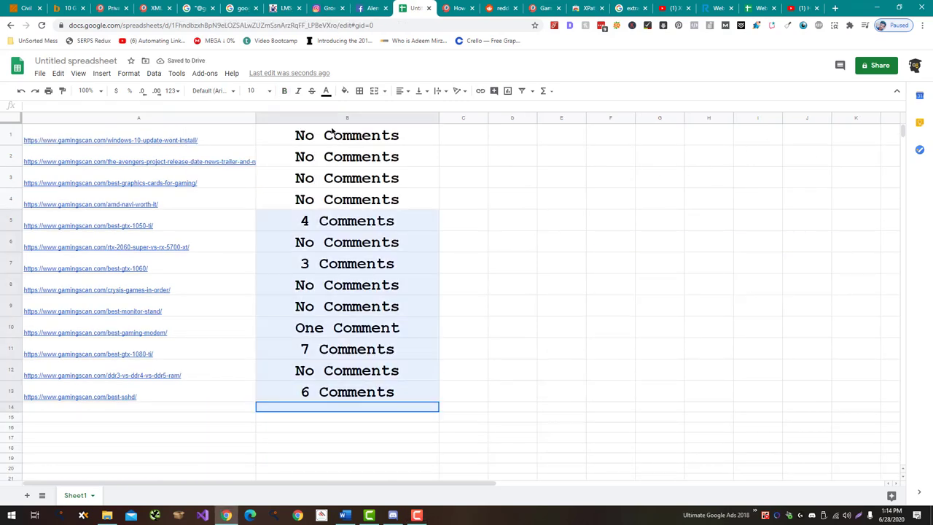
# Scroll the Word notes up to the IMPORTXML title, meta description and H1 formulas.
pyautogui.hotkey('alt', 'Tab')
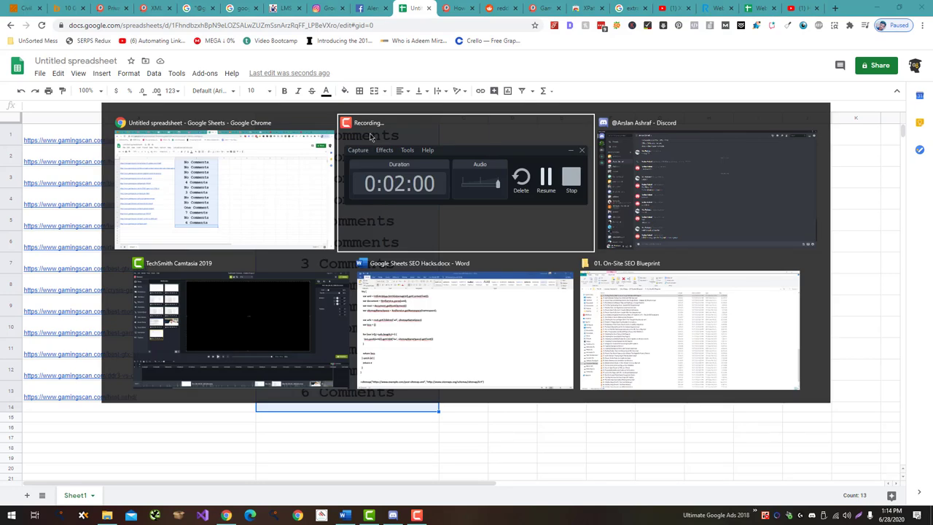
pyautogui.hotkey('alt', 'Tab')
pyautogui.hotkey('alt', 'Tab')
pyautogui.hotkey('alt', 'Tab')
pyautogui.scroll(4, 322, 290)
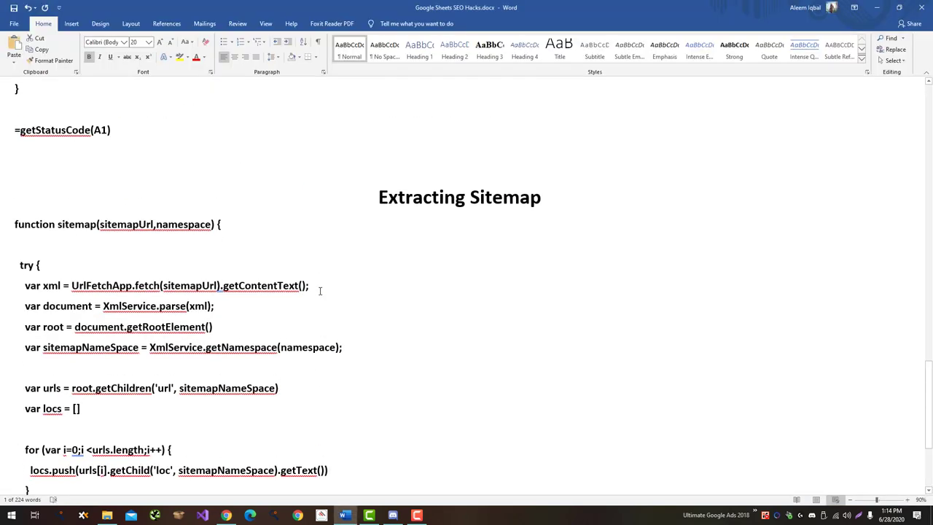
pyautogui.rightClick(321, 291)
pyautogui.press('Escape')
pyautogui.scroll(4, 340, 233)
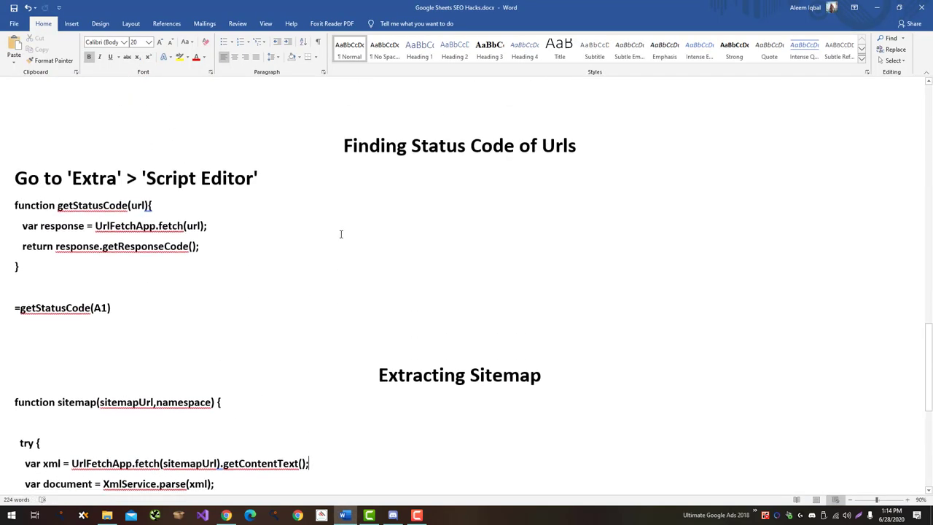
pyautogui.scroll(4, 339, 233)
pyautogui.scroll(4, 340, 235)
pyautogui.scroll(4, 341, 235)
pyautogui.scroll(3, 340, 234)
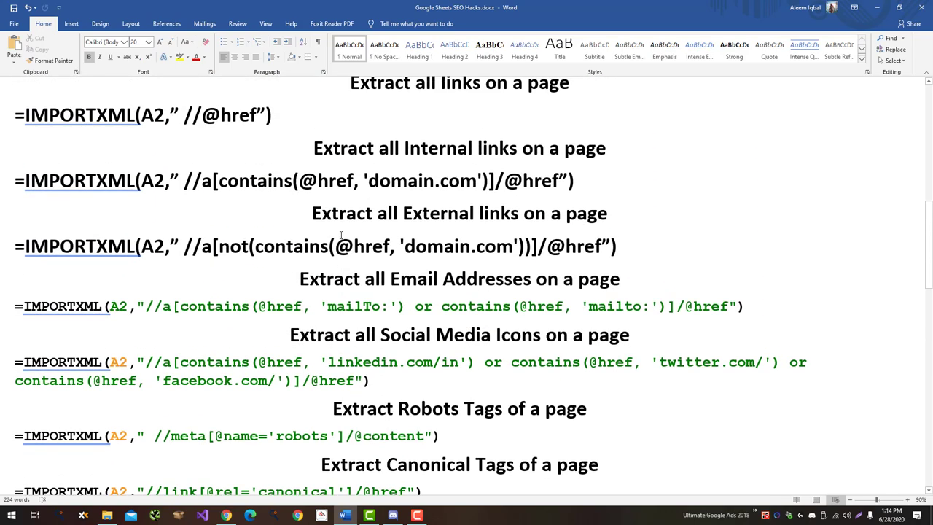
pyautogui.scroll(4, 340, 234)
pyautogui.scroll(4, 341, 234)
pyautogui.scroll(3, 340, 235)
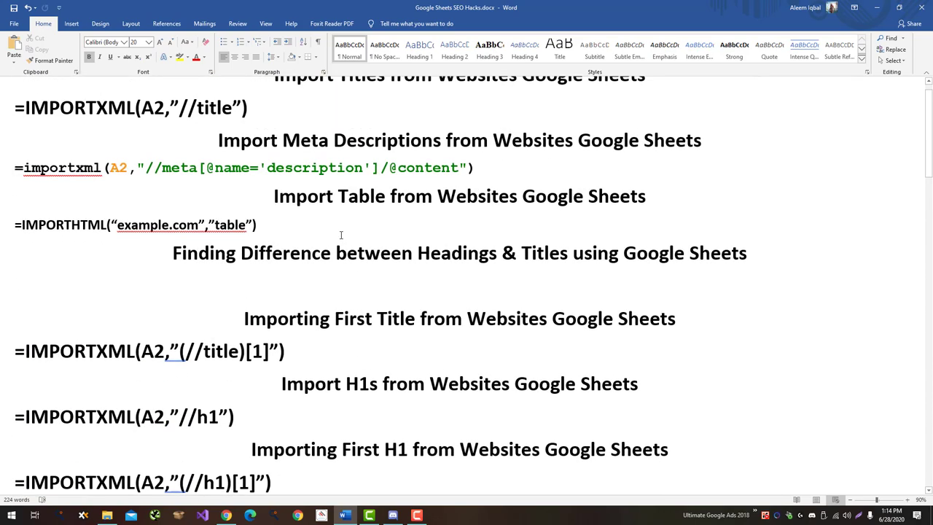
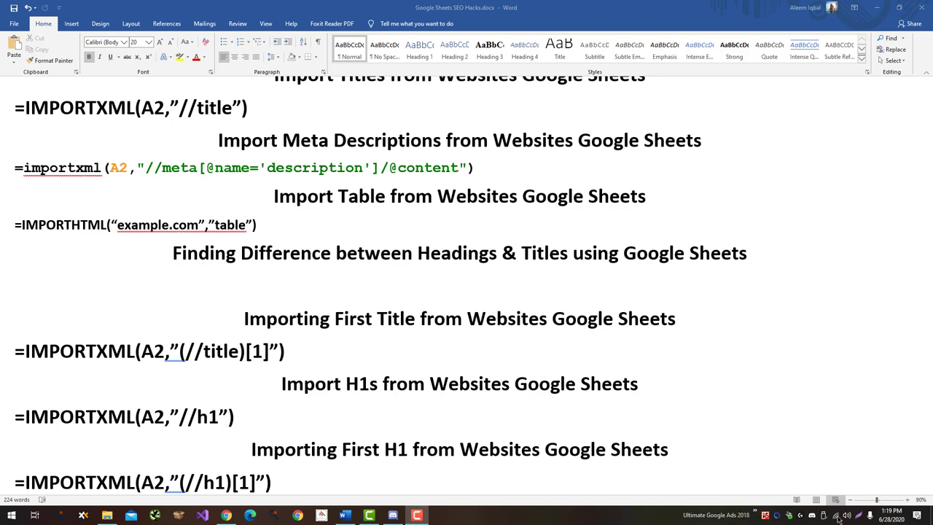
# Paste =IMPORTXML(A2,"(//title)[1]") from the Word notes into B1, fixing its quotes.
pyautogui.moveTo(305, 347); pyautogui.dragTo(11, 342)
pyautogui.hotkey('ctrl', 'c')
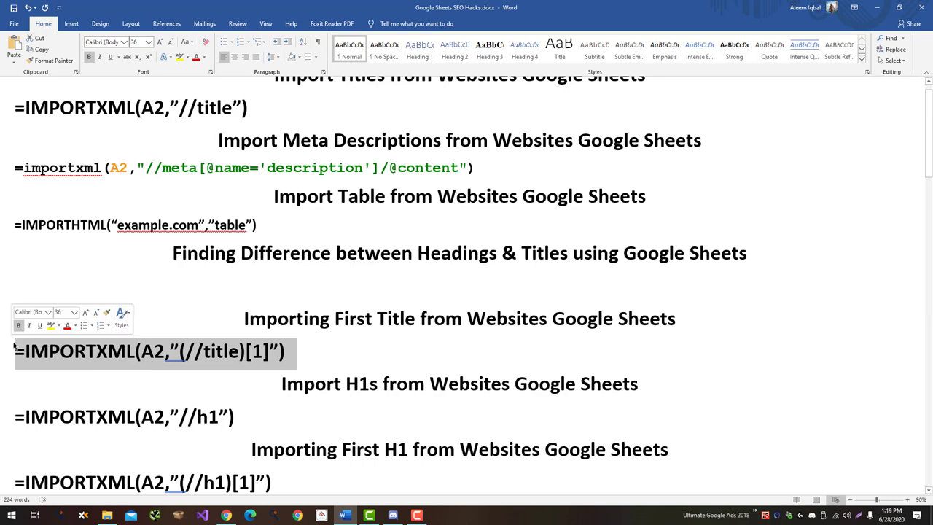
pyautogui.hotkey('alt', 'Tab')
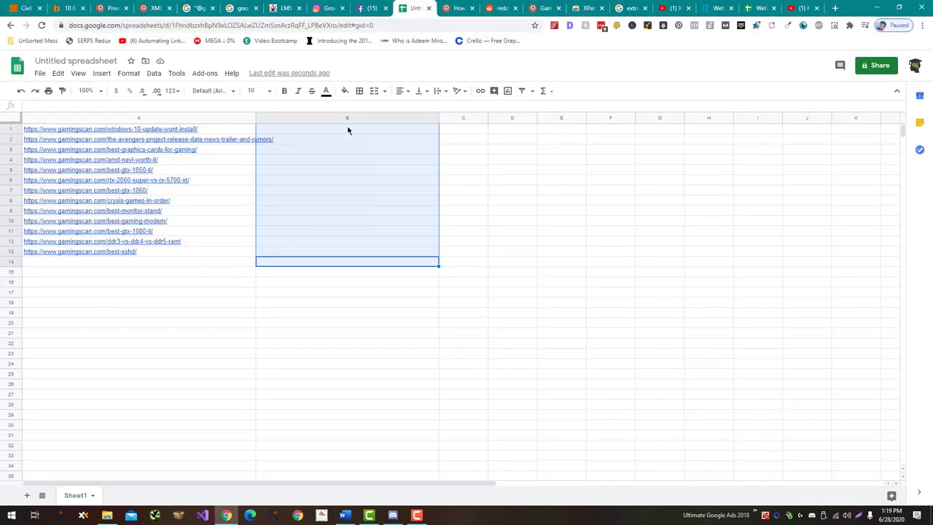
pyautogui.click(347, 129)
pyautogui.hotkey('ctrl', 'v')
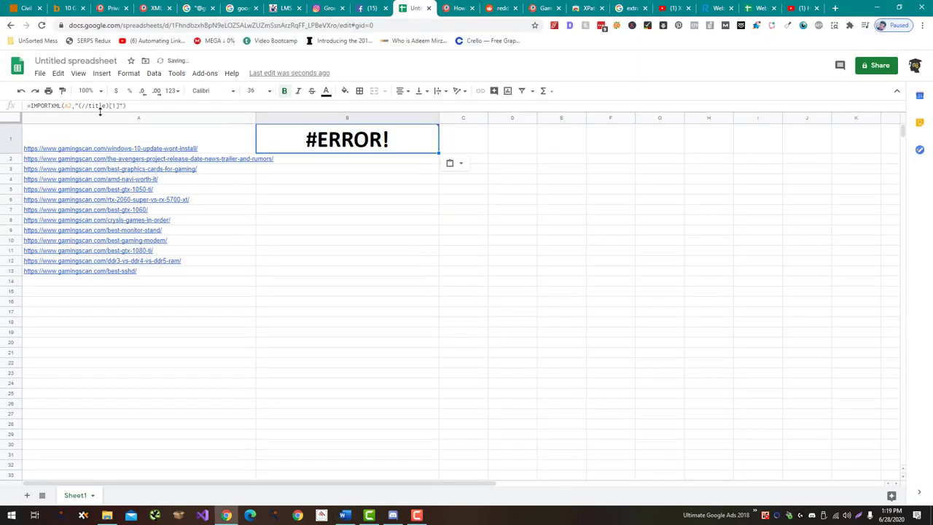
pyautogui.click(122, 105)
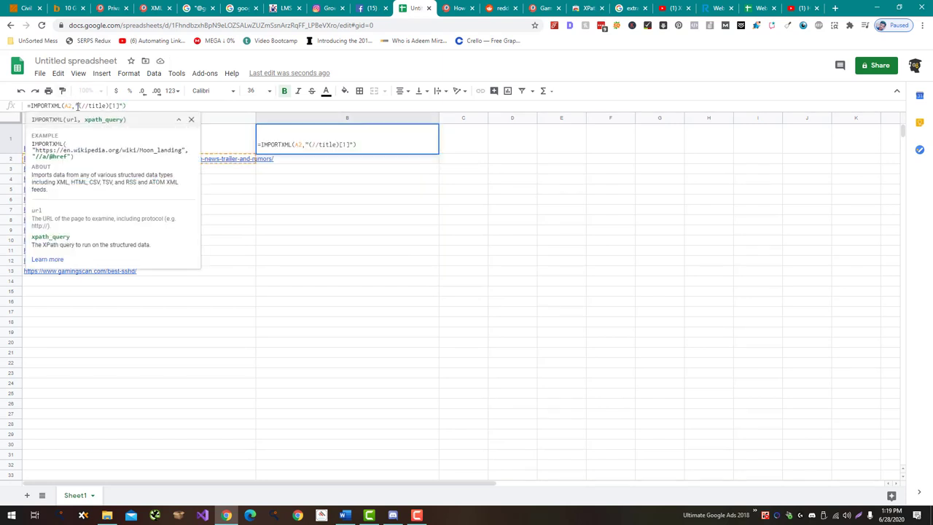
pyautogui.press('Return')
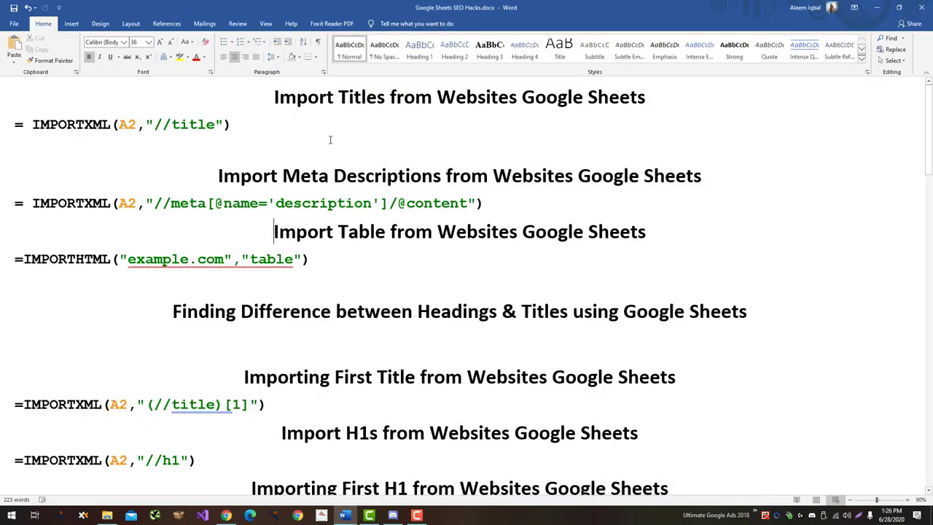
# Copy the =IMPORTXML(A2,"//title") line from the Word notes and return to the sheet.
pyautogui.moveTo(248, 120); pyautogui.dragTo(16, 124)
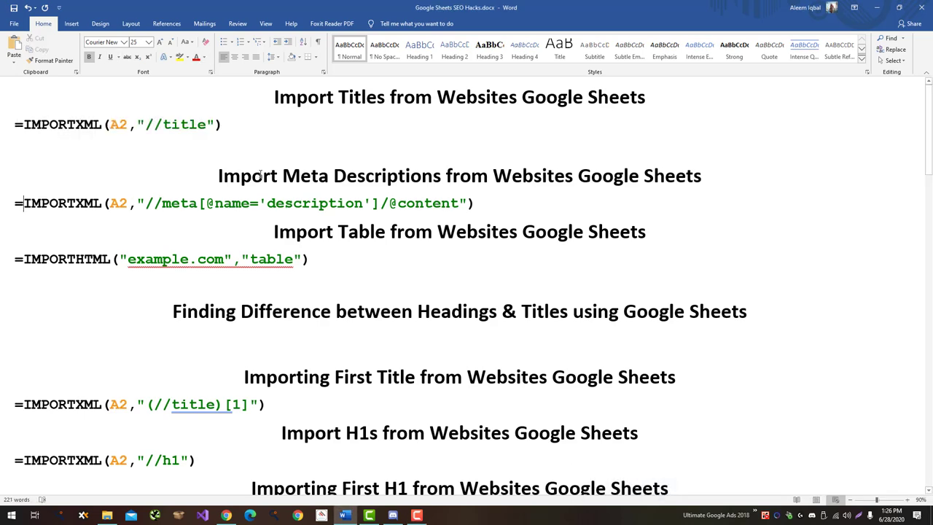
pyautogui.moveTo(230, 125); pyautogui.dragTo(4, 122)
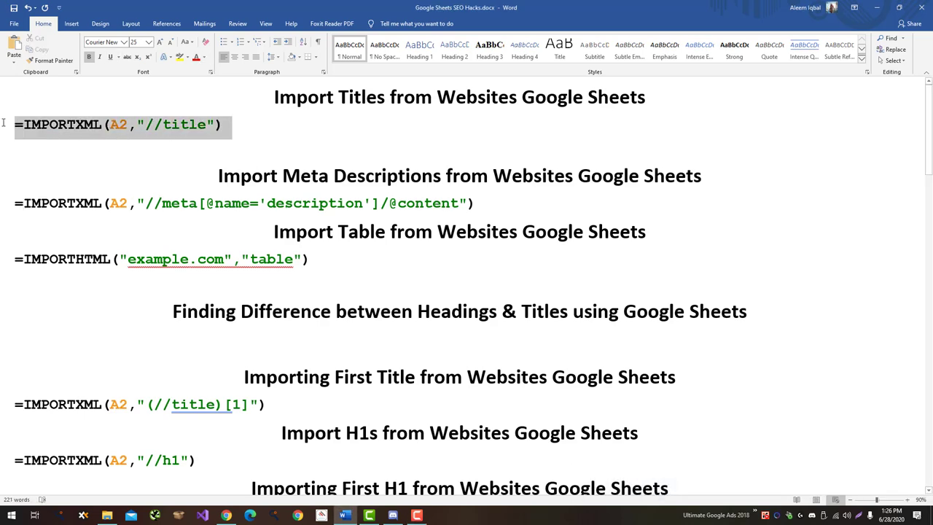
pyautogui.hotkey('alt', 'Tab')
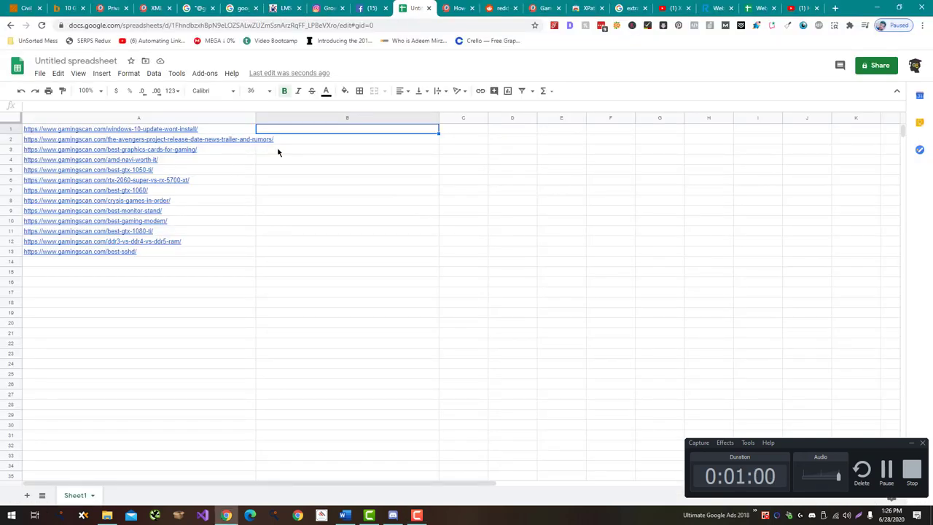
# Paste the title formula into B1 and fill it down column B to row 13.
pyautogui.hotkey('ctrl', 'v')
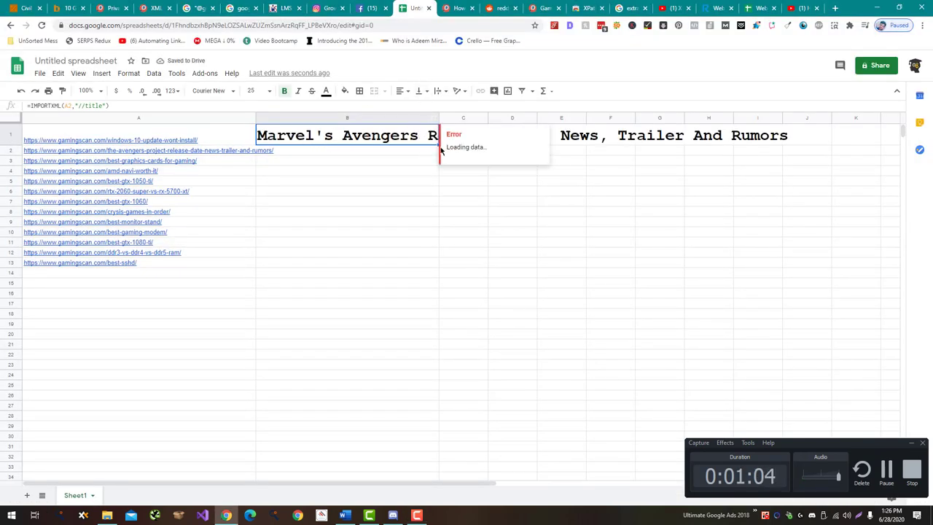
pyautogui.click(428, 151)
pyautogui.click(430, 141)
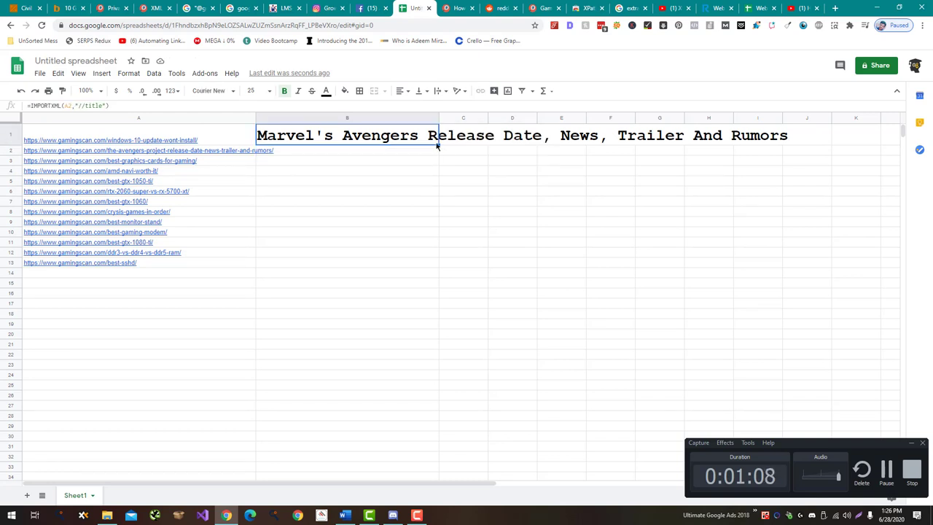
pyautogui.moveTo(440, 146)
pyautogui.mouseDown()
pyautogui.moveTo(439, 263)
pyautogui.moveTo(429, 267)
pyautogui.mouseUp()
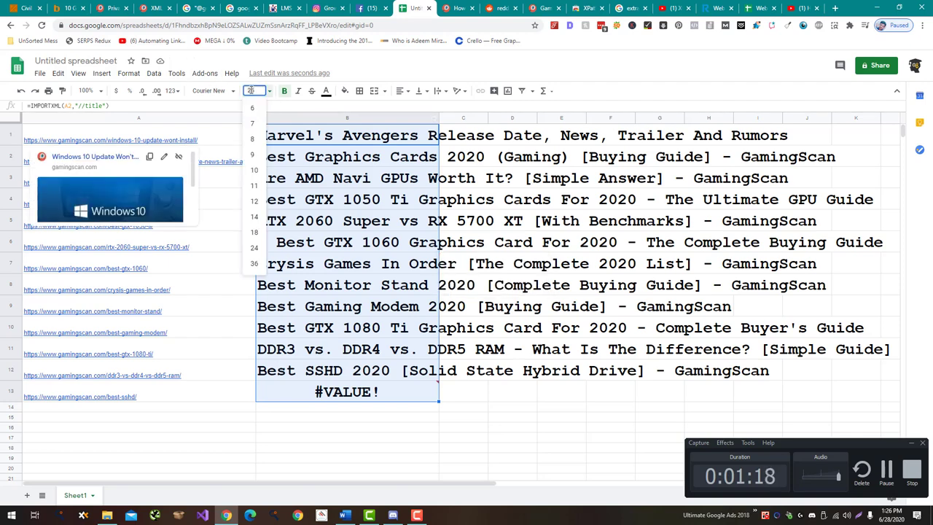
# Set the titles to font size 10 and widen column B to fit them.
pyautogui.write('2')
pyautogui.write('0')
pyautogui.press('Return')
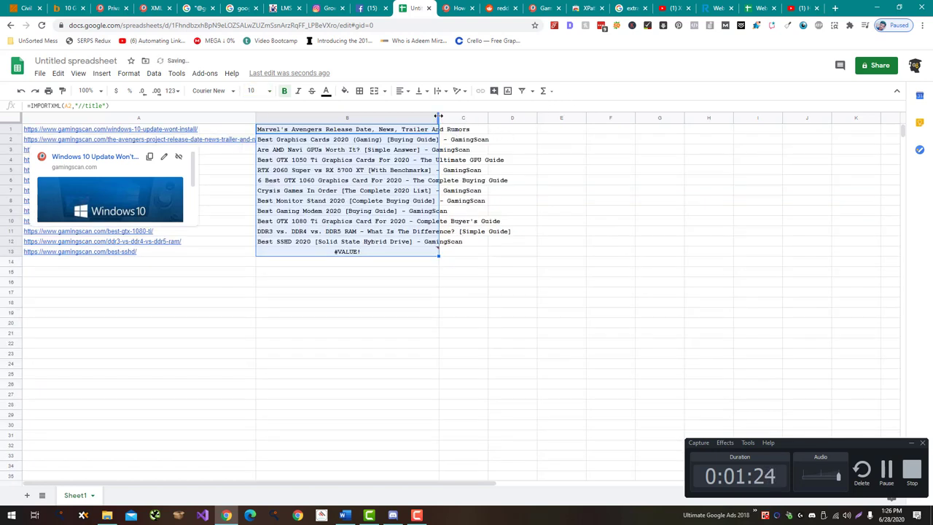
pyautogui.moveTo(494, 111); pyautogui.dragTo(523, 137)
pyautogui.hotkey('alt', 'Tab')
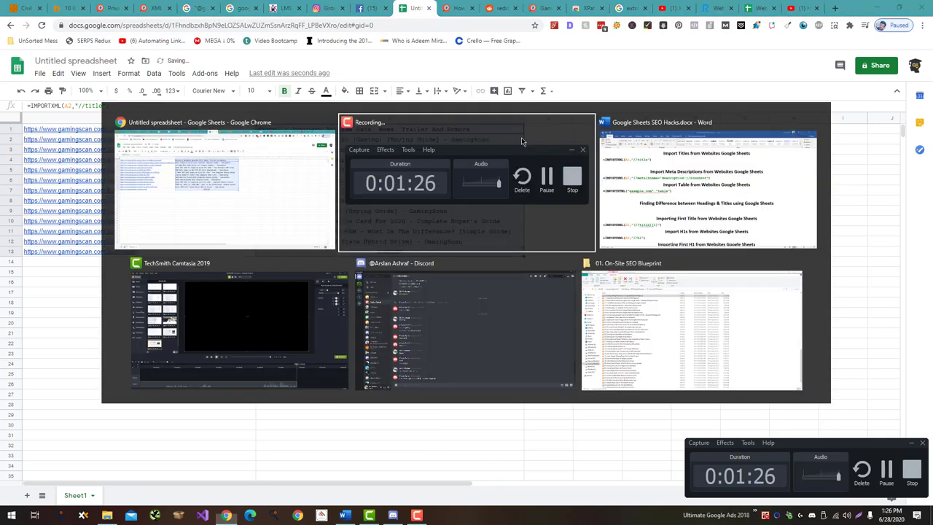
pyautogui.hotkey('alt', 'Tab')
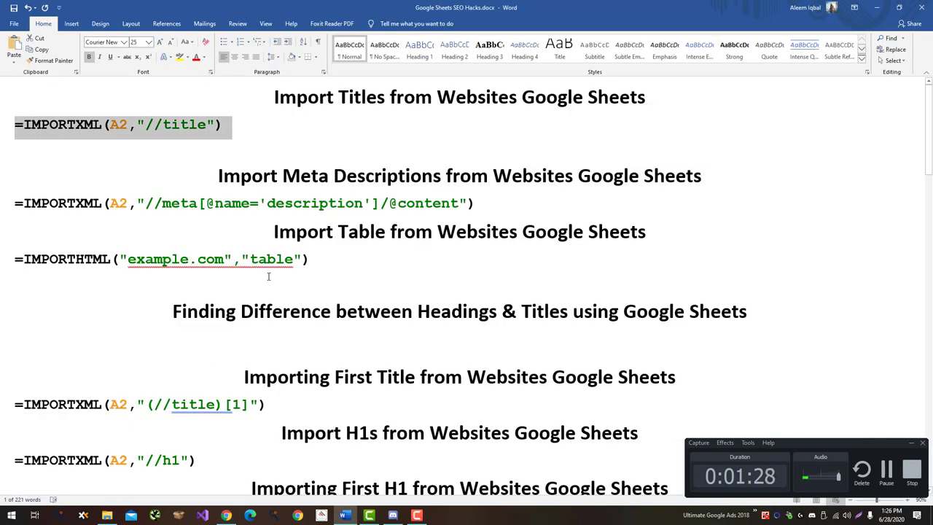
# Enter =IMPORTXML(A2,"(//h1)[1]") in C1 and fill it down column C.
pyautogui.scroll(-1, 274, 333)
pyautogui.scroll(-1, 273, 331)
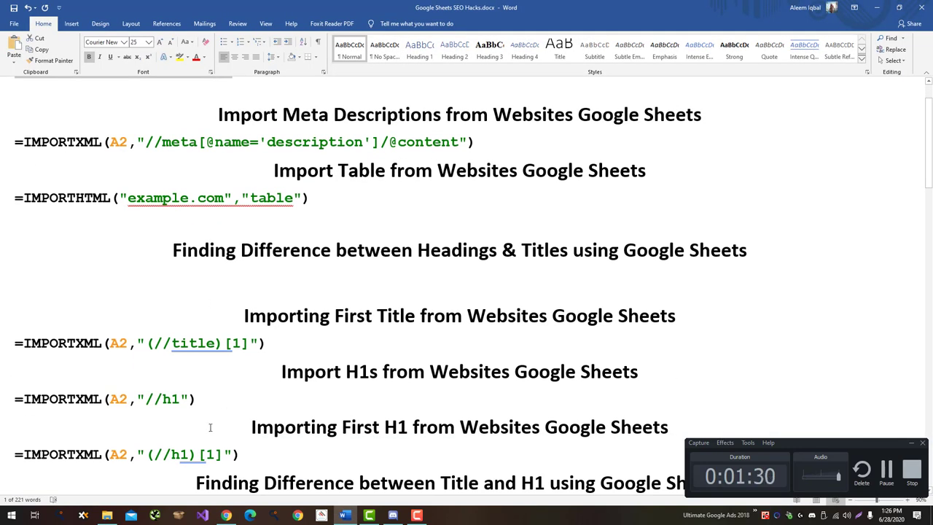
pyautogui.moveTo(245, 454); pyautogui.dragTo(15, 454)
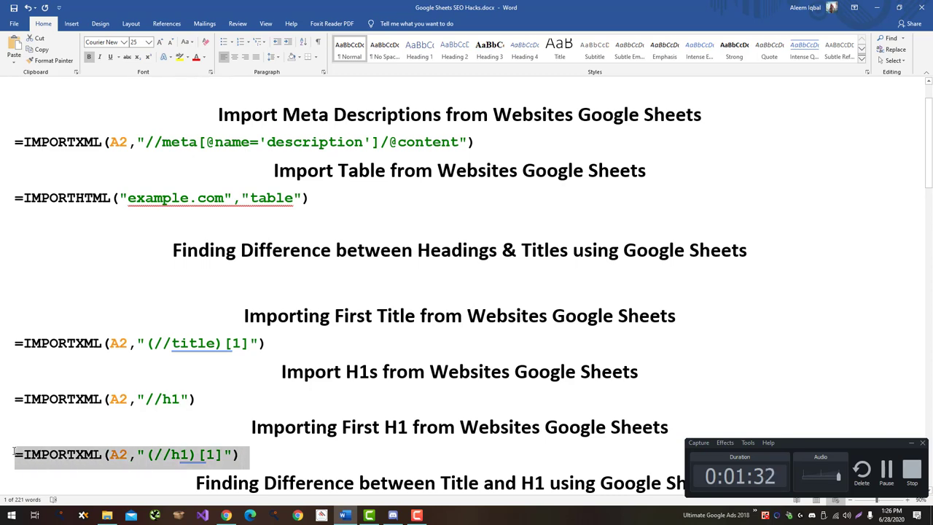
pyautogui.hotkey('alt', 'Tab')
pyautogui.press('Right')
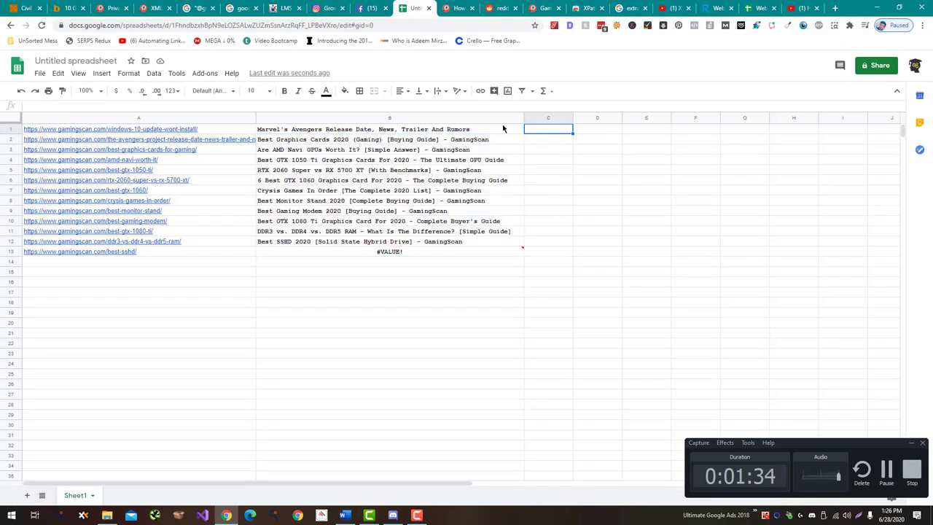
pyautogui.click(304, 106)
pyautogui.hotkey('ctrl', 'v')
pyautogui.press('Return')
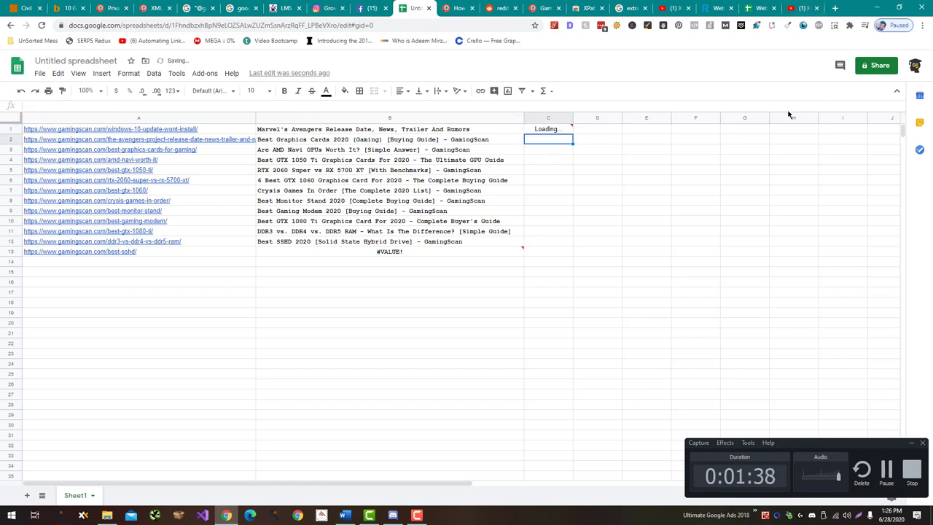
pyautogui.press('Up')
pyautogui.moveTo(573, 133); pyautogui.dragTo(576, 241)
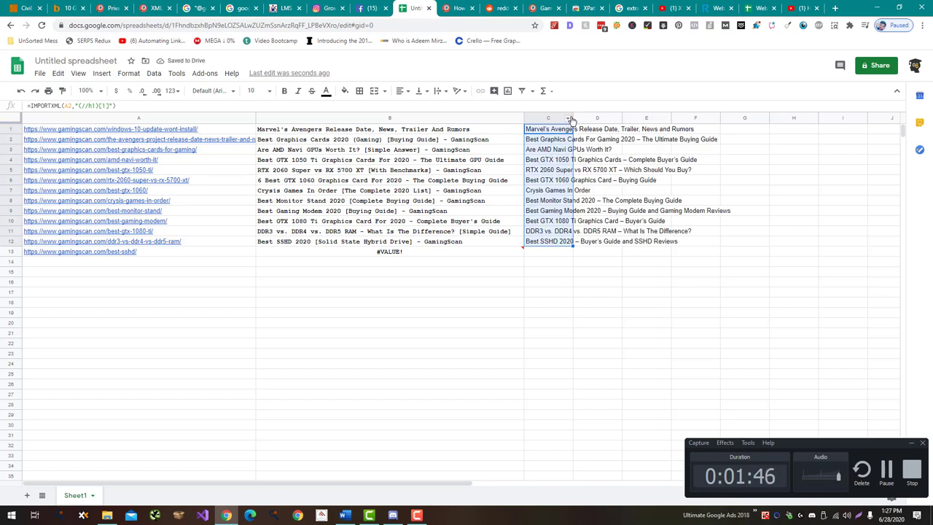
# Widen column C so the full H1 headings show.
pyautogui.moveTo(573, 117); pyautogui.dragTo(737, 140)
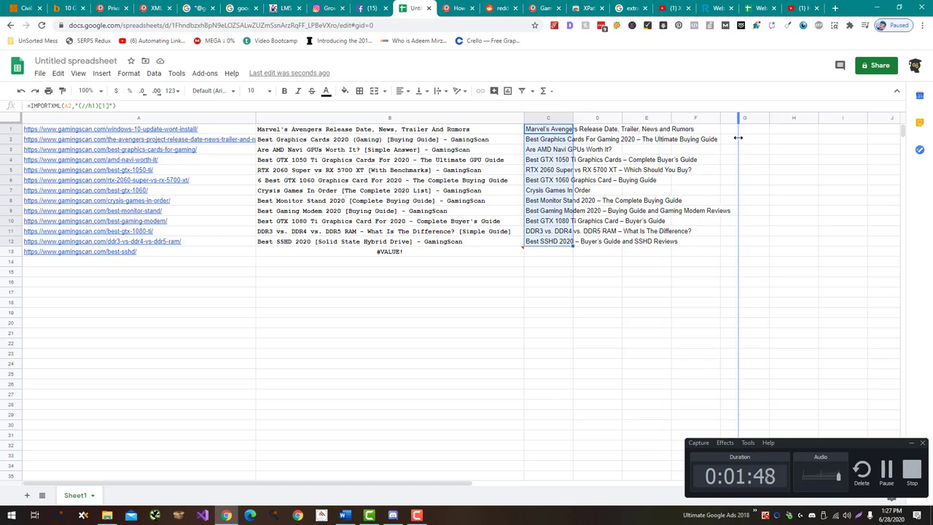
pyautogui.hotkey('alt', 'Tab')
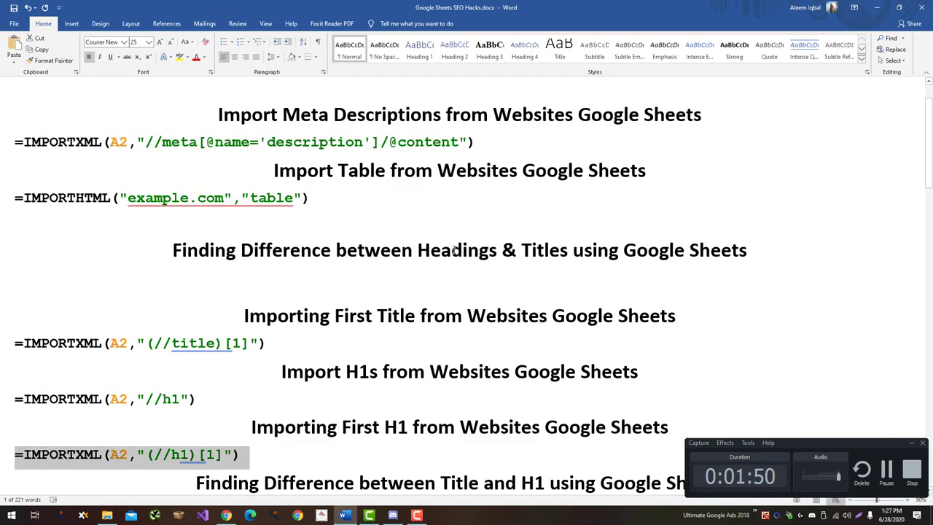
pyautogui.hotkey('alt', 'Tab')
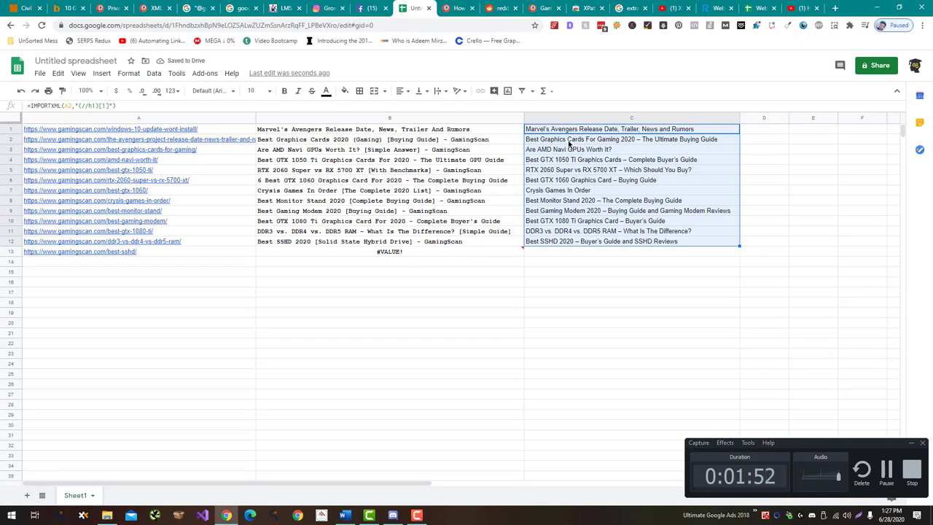
pyautogui.click(570, 143)
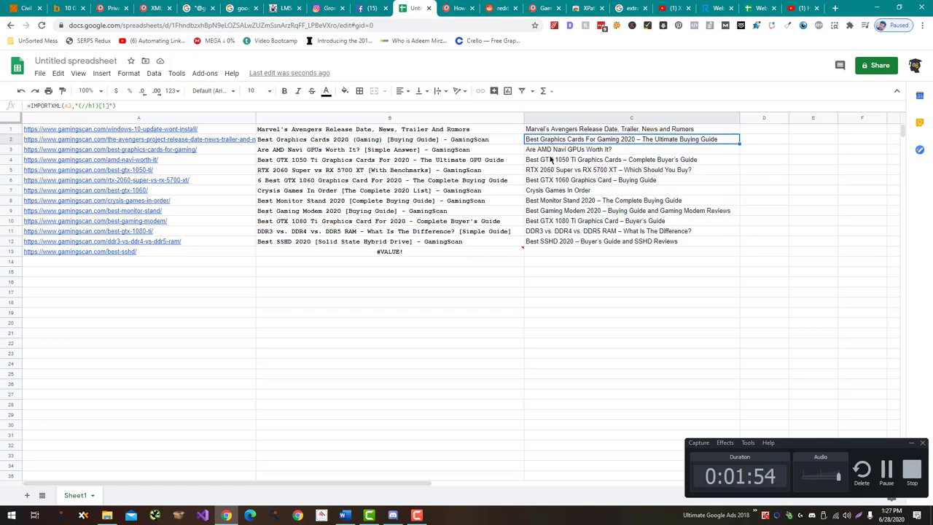
pyautogui.hotkey('alt', 'Tab')
# Paste the IF(EXACT(…),"Same","Changed") formula into D1, fill it down, and widen column D.
pyautogui.scroll(-2, 358, 309)
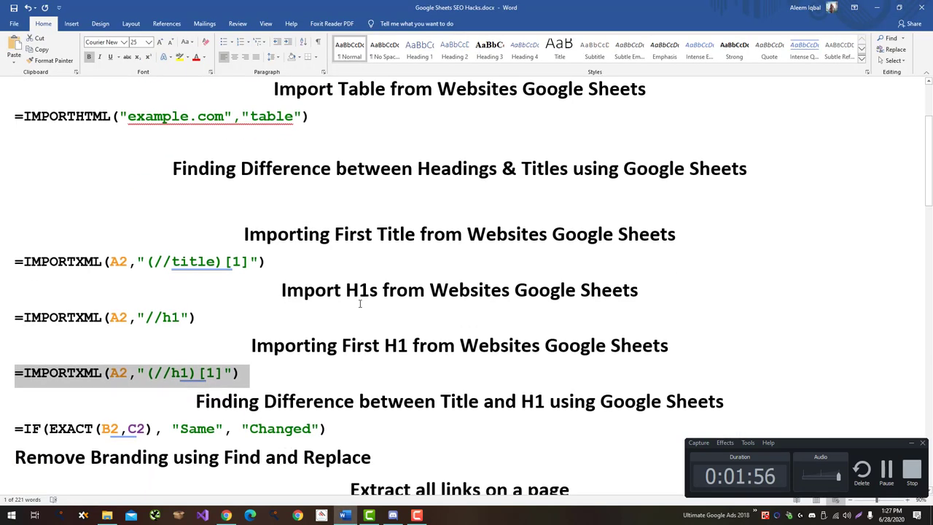
pyautogui.moveTo(332, 429); pyautogui.dragTo(6, 437)
pyautogui.hotkey('ctrl', 'c')
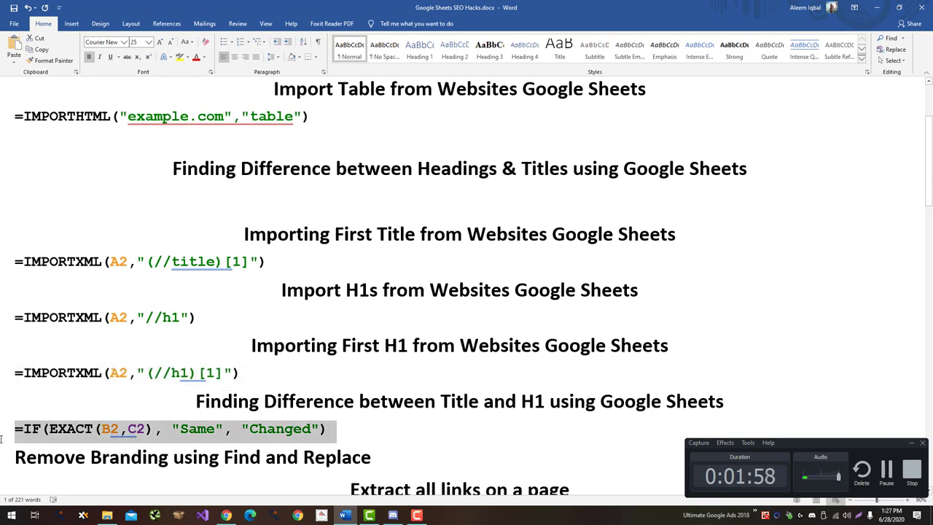
pyautogui.hotkey('alt', 'Tab')
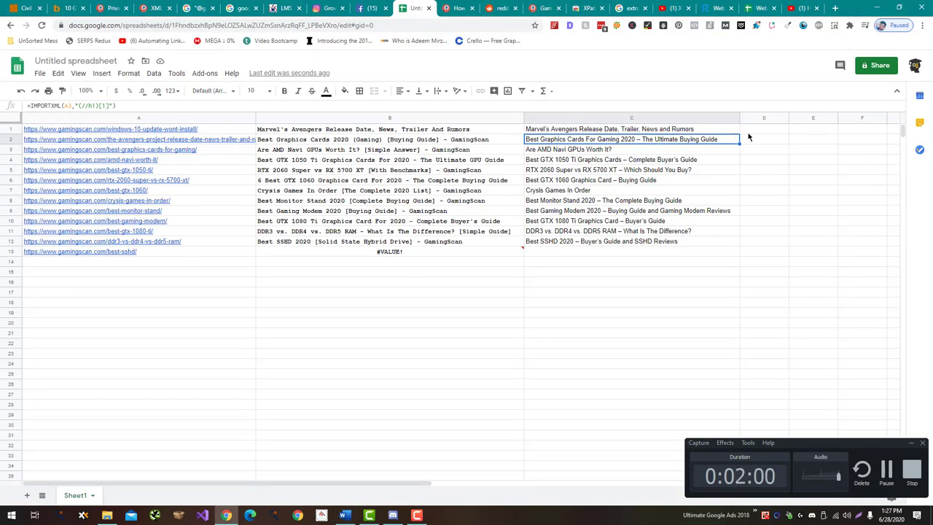
pyautogui.click(758, 129)
pyautogui.hotkey('ctrl', 'v')
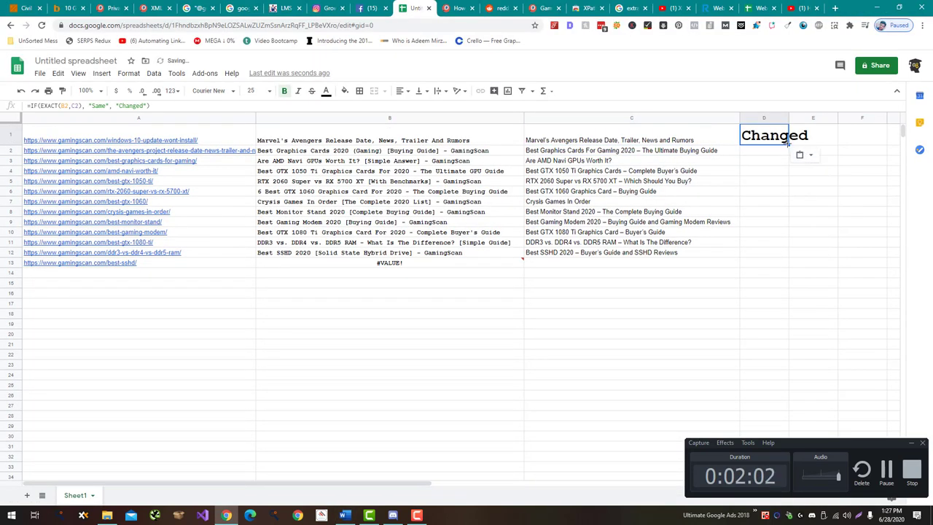
pyautogui.moveTo(778, 142)
pyautogui.mouseDown()
pyautogui.moveTo(778, 259)
pyautogui.moveTo(782, 248)
pyautogui.mouseUp()
pyautogui.moveTo(787, 118); pyautogui.dragTo(853, 117)
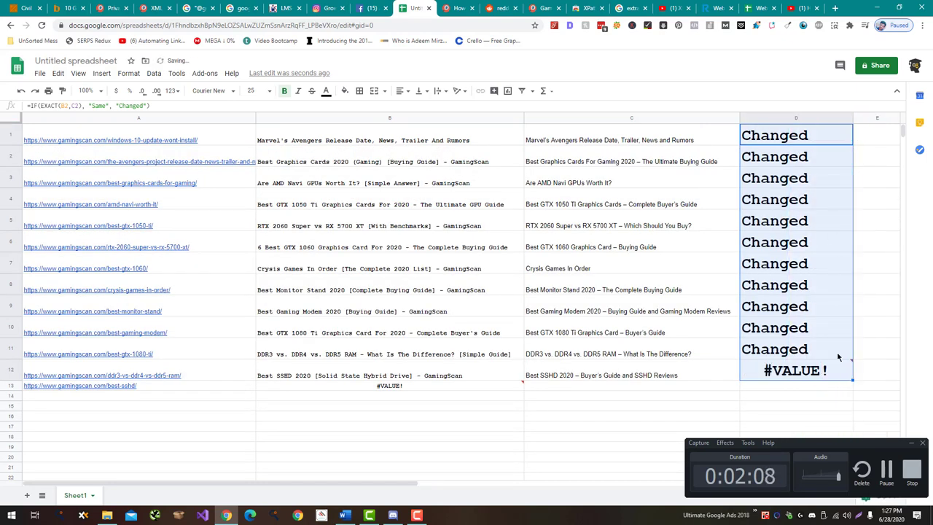
# Inspect the #VALUE! error in D12 and extend the comparison formula into row 13.
pyautogui.click(841, 357)
pyautogui.click(843, 370)
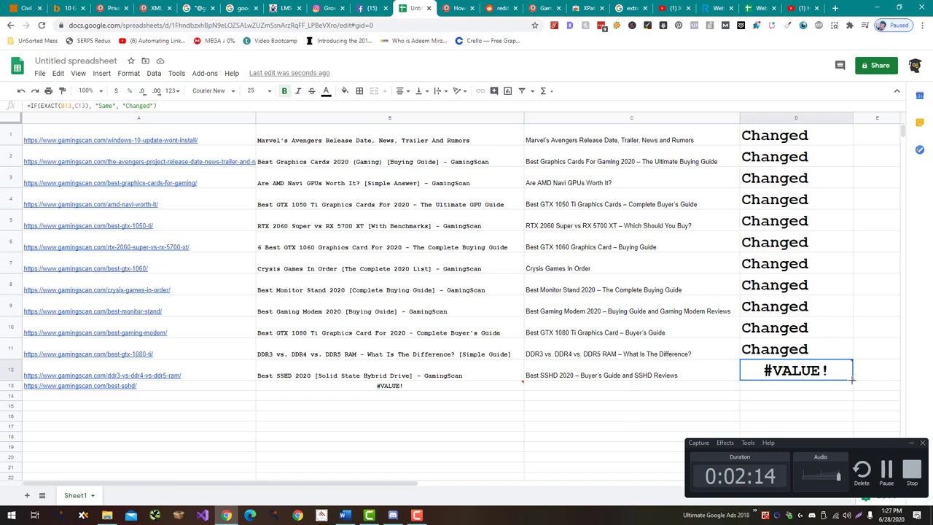
pyautogui.moveTo(851, 380); pyautogui.dragTo(844, 389)
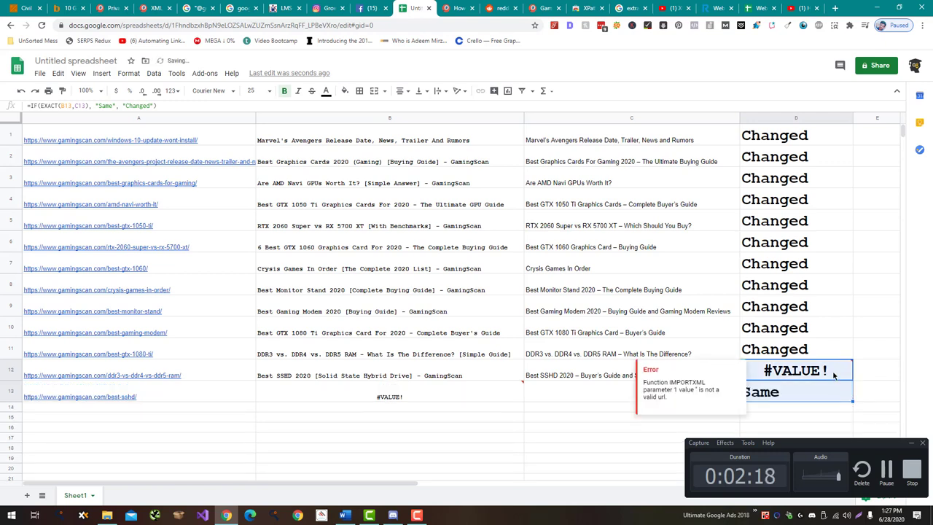
pyautogui.click(828, 390)
pyautogui.hotkey('ctrl', 'Right')
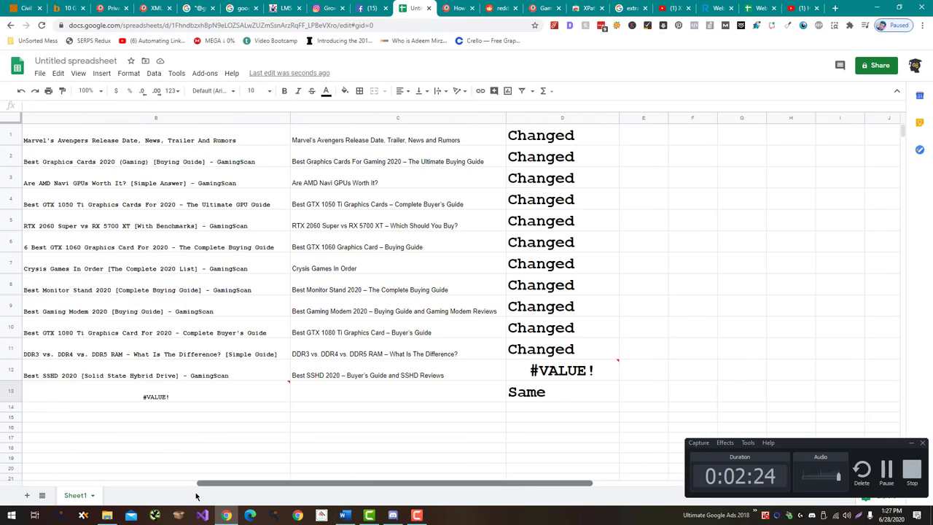
pyautogui.moveTo(563, 486); pyautogui.dragTo(95, 486)
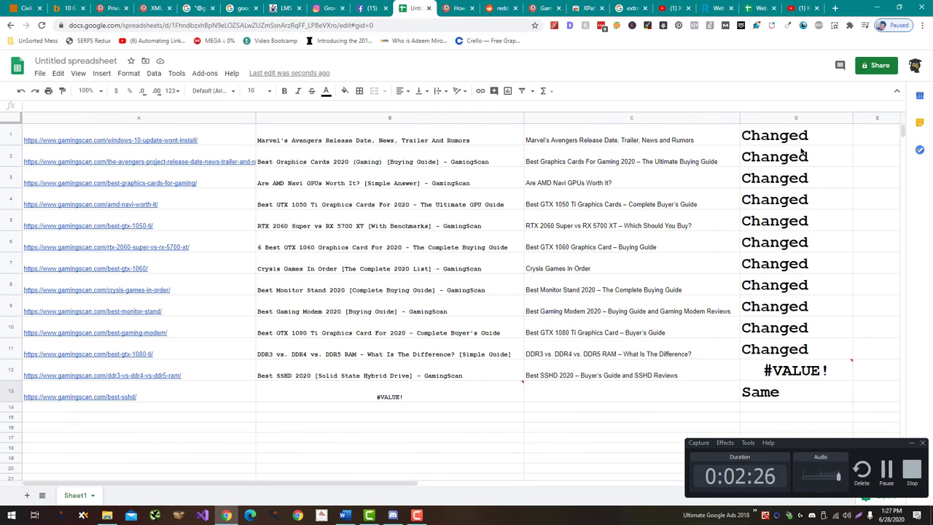
pyautogui.click(781, 136)
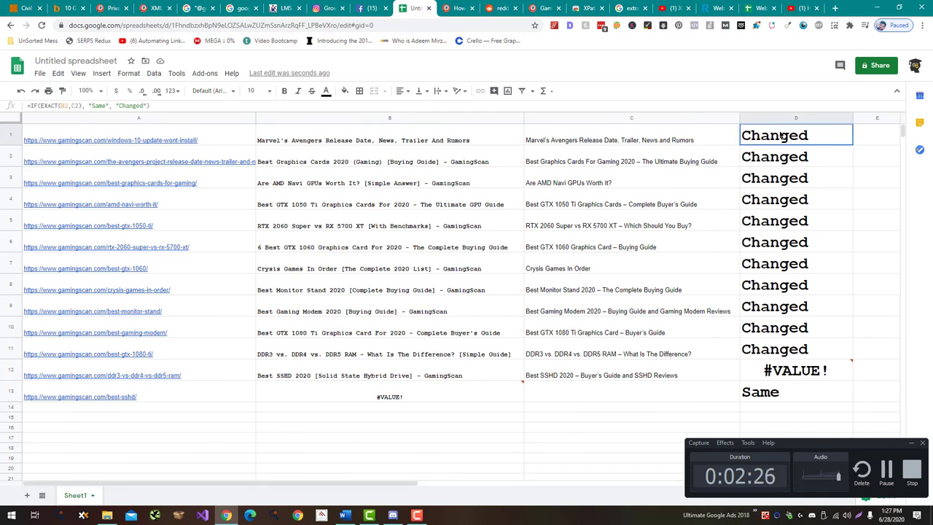
# Copy the block A1:D12 and paste it one row lower at A2.
pyautogui.click(410, 143)
pyautogui.click(791, 374)
pyautogui.hotkey('ctrl', 'shift', 'Up')
pyautogui.hotkey('ctrl', 'shift', 'Left')
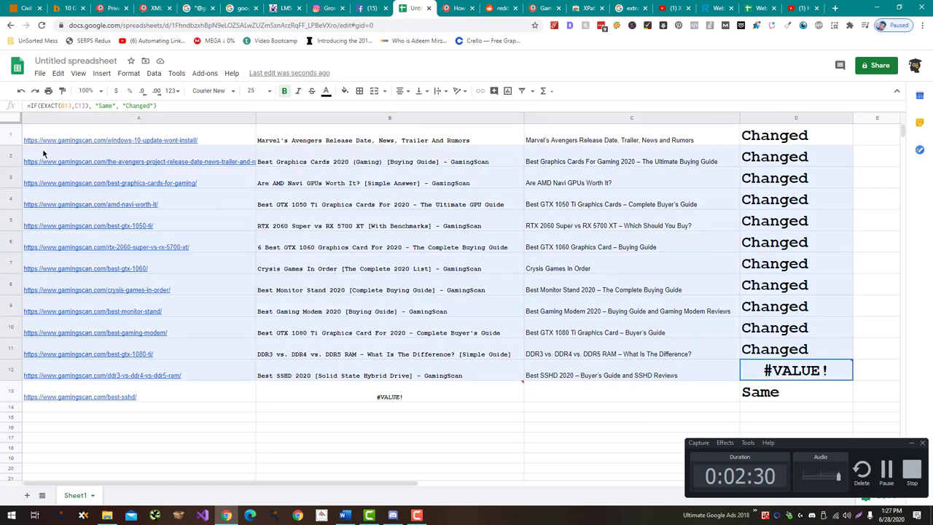
pyautogui.hotkey('ctrl', 'c')
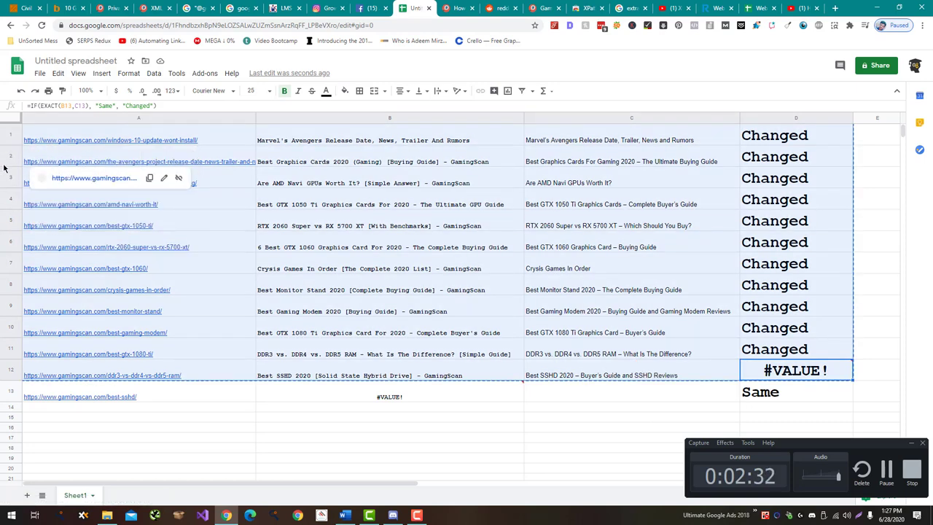
pyautogui.click(250, 156)
pyautogui.hotkey('ctrl', 'v')
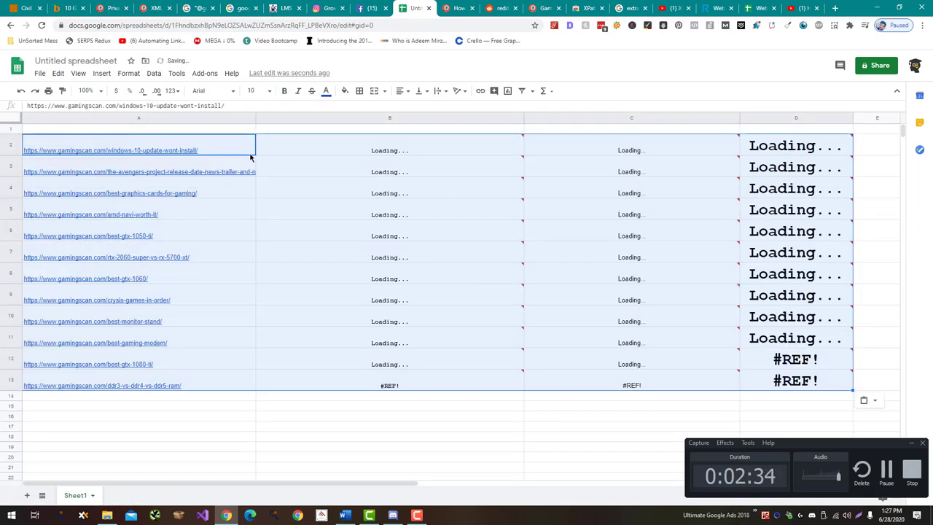
# Clear the #REF! cells in D12:D13, refill D12's comparison, and clear the row 13 leftovers.
pyautogui.click(321, 153)
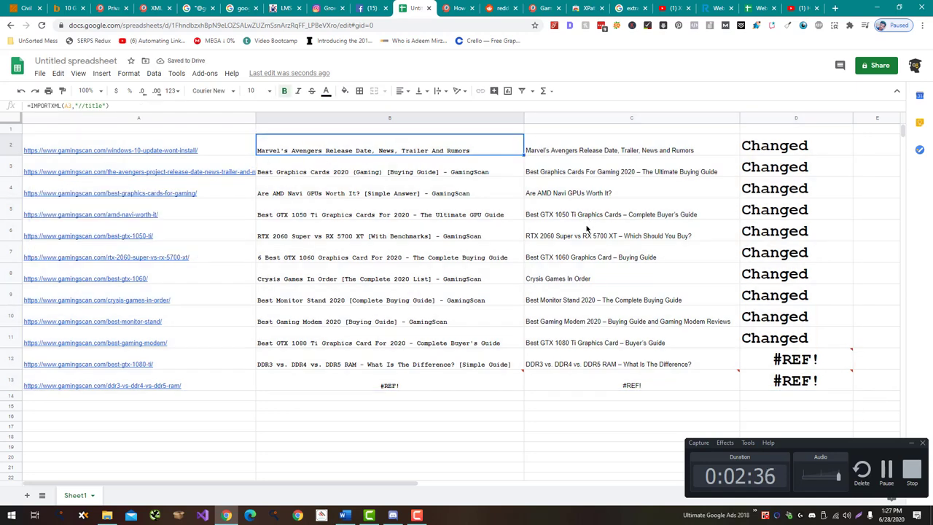
pyautogui.click(751, 334)
pyautogui.click(775, 361)
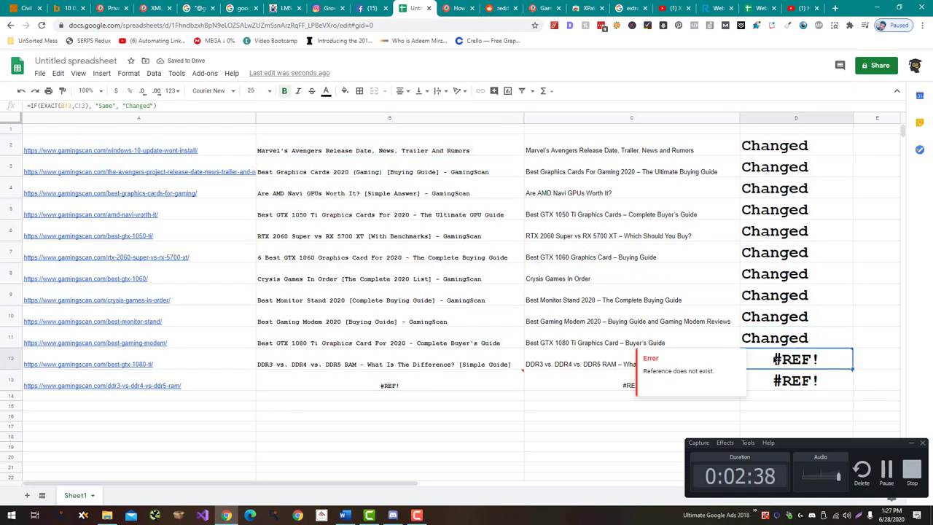
pyautogui.press('Delete')
pyautogui.click(781, 358)
pyautogui.press('Delete')
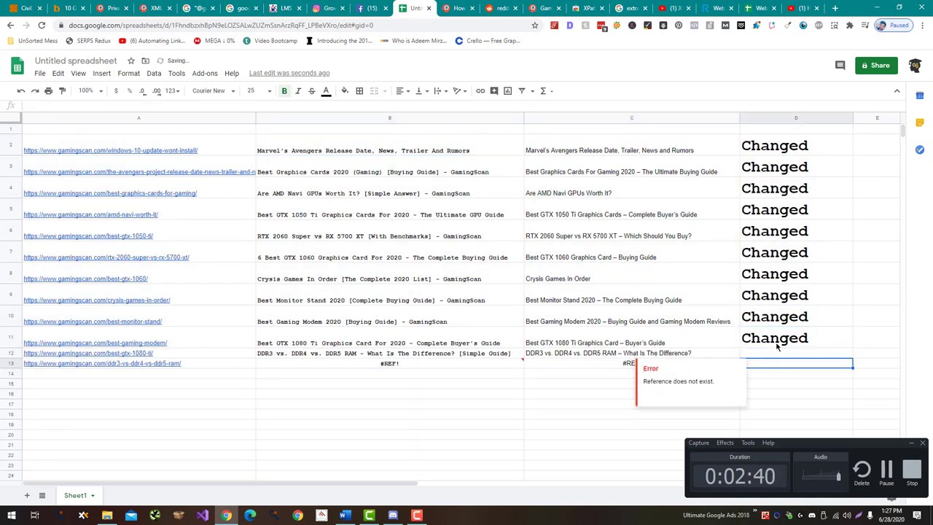
pyautogui.click(777, 341)
pyautogui.moveTo(851, 348); pyautogui.dragTo(821, 370)
pyautogui.click(815, 376)
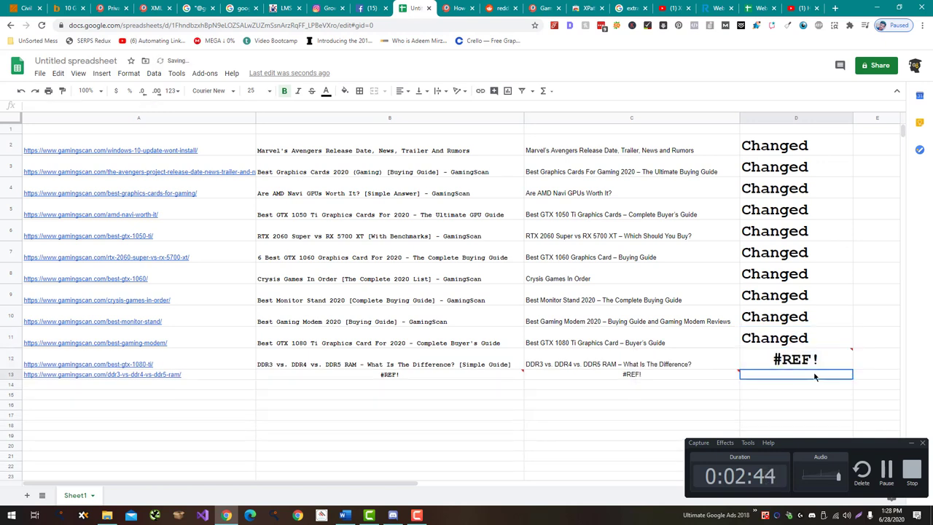
pyautogui.hotkey('ctrl', 'z')
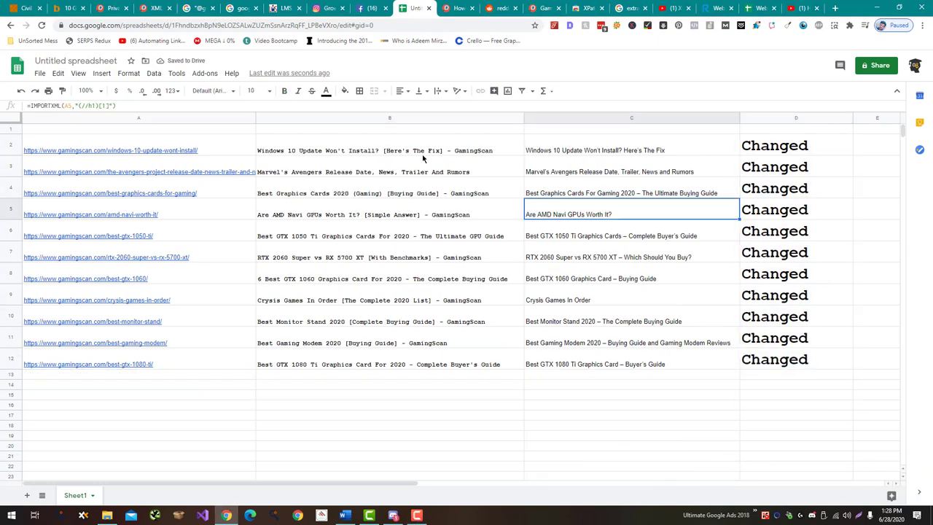
# Review the IMPORTXML formulas in B2 and C2, then open the Edit menu.
pyautogui.click(423, 156)
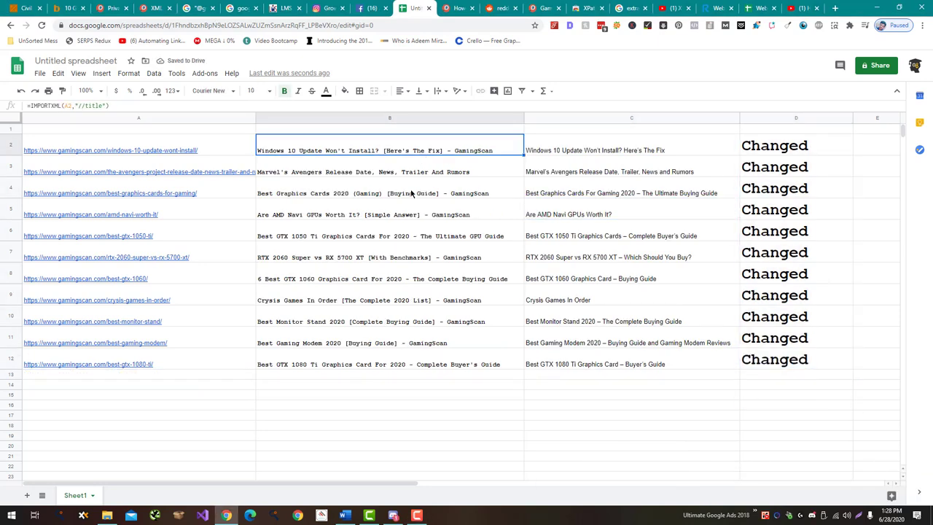
pyautogui.click(601, 152)
pyautogui.click(447, 159)
pyautogui.doubleClick(428, 152)
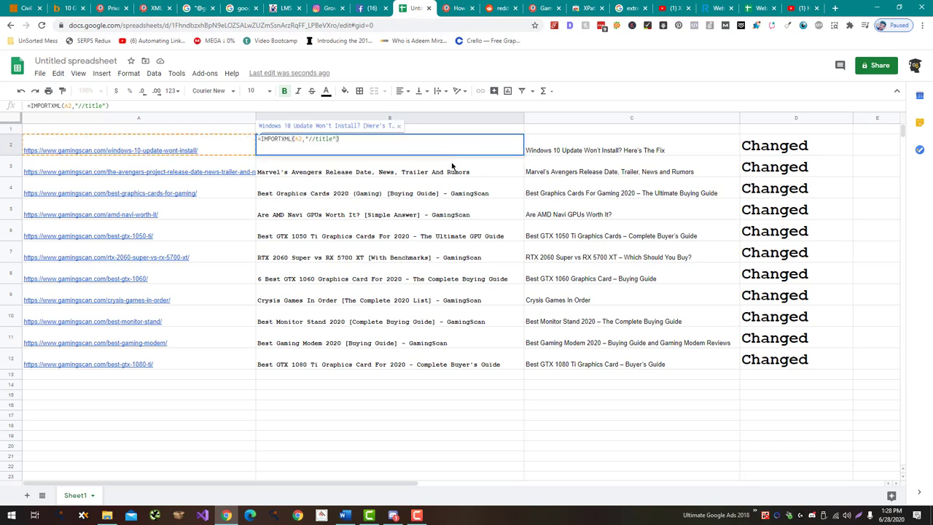
pyautogui.click(451, 167)
pyautogui.click(454, 193)
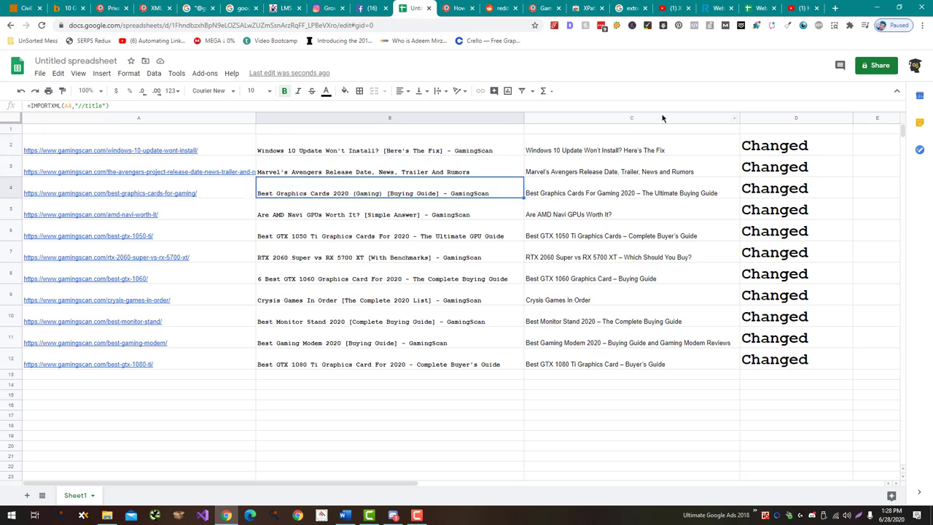
pyautogui.click(459, 150)
pyautogui.click(40, 74)
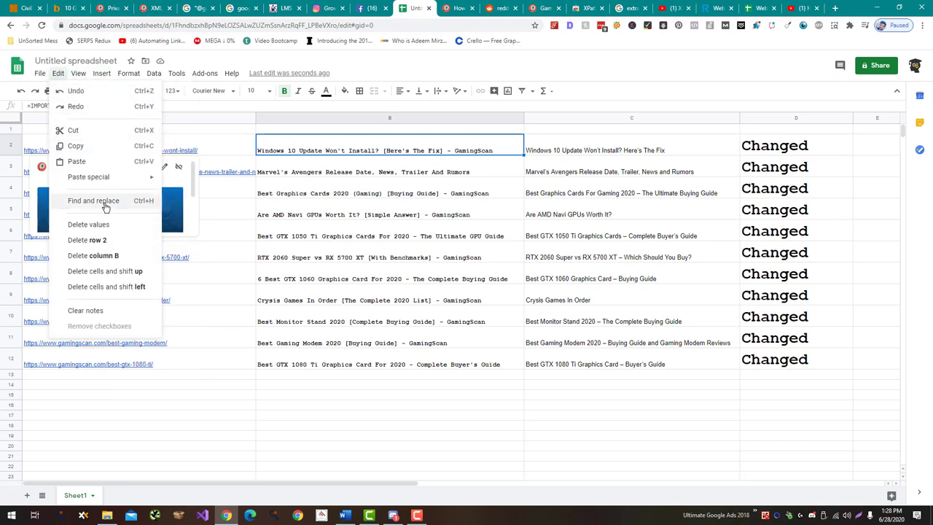
pyautogui.click(99, 200)
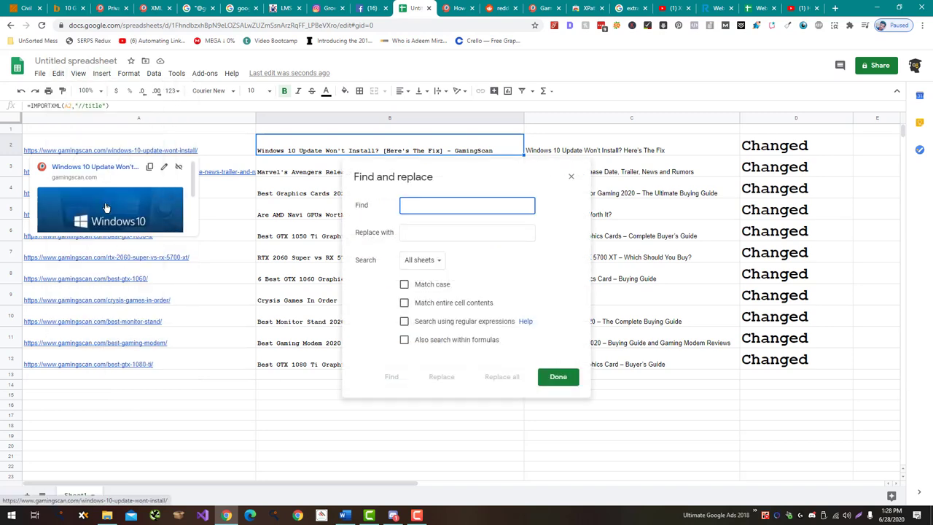
pyautogui.write('G')
pyautogui.write('amingScan')
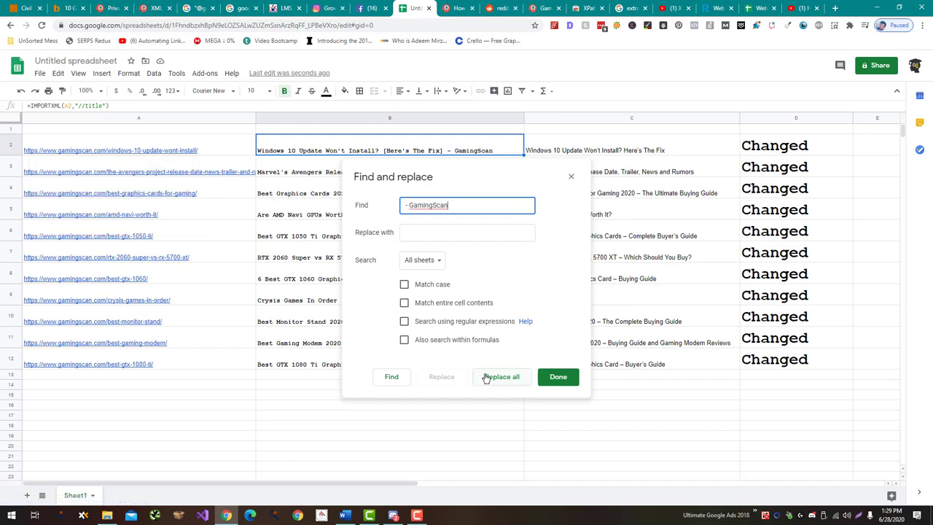
pyautogui.click(488, 377)
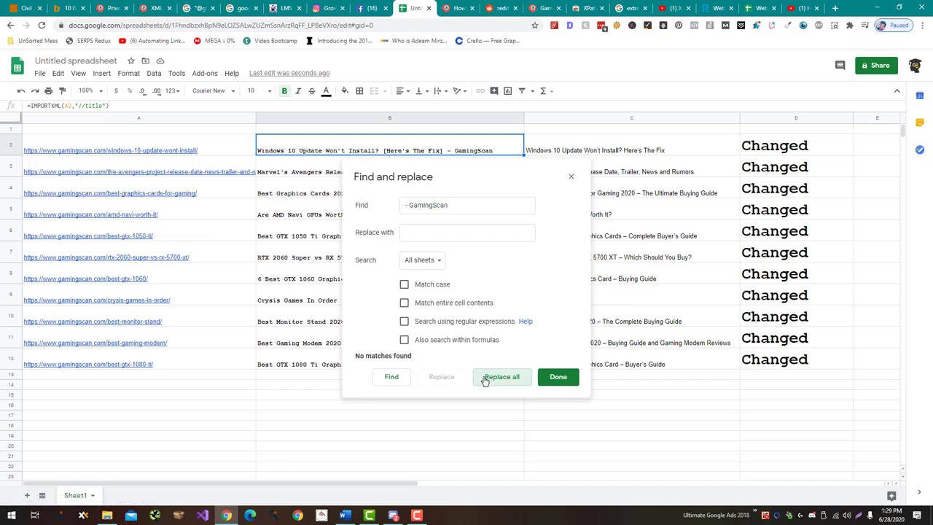
pyautogui.click(405, 205)
pyautogui.click(493, 376)
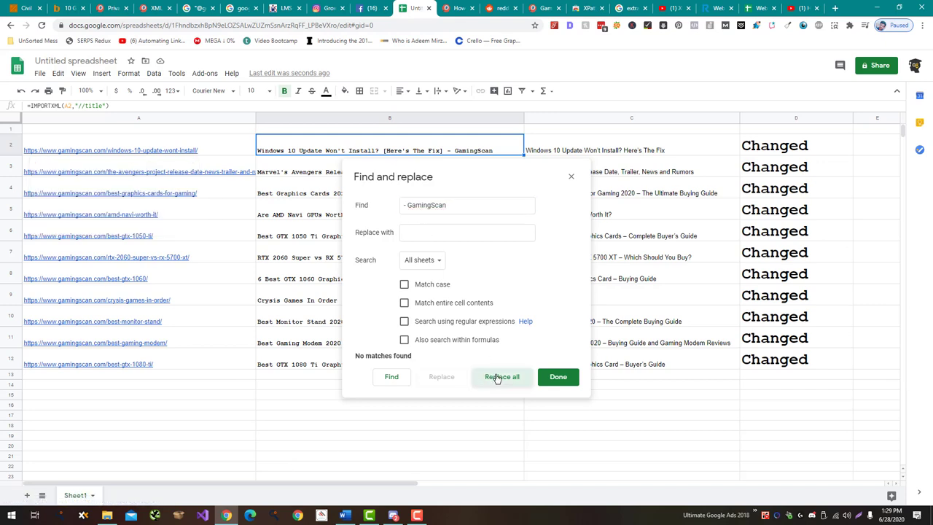
pyautogui.click(407, 205)
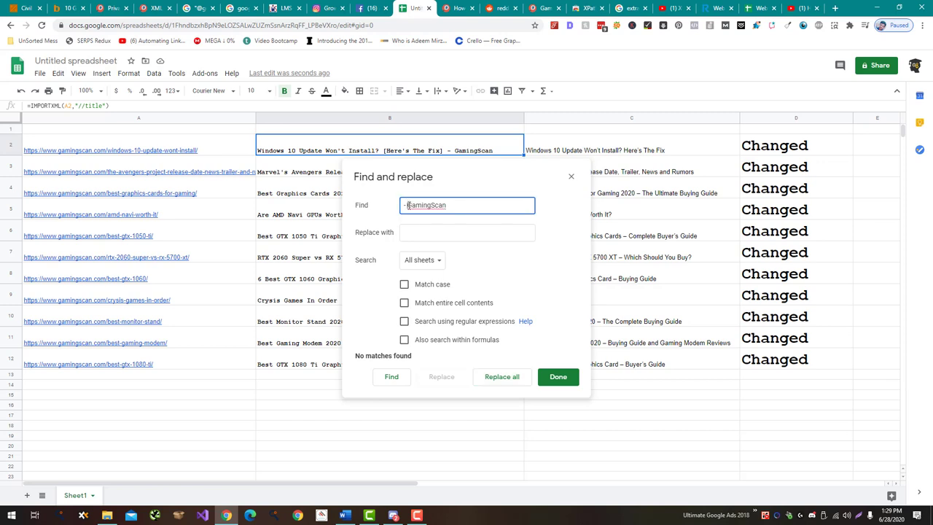
pyautogui.press('BackSpace')
pyautogui.press('BackSpace')
pyautogui.click(514, 376)
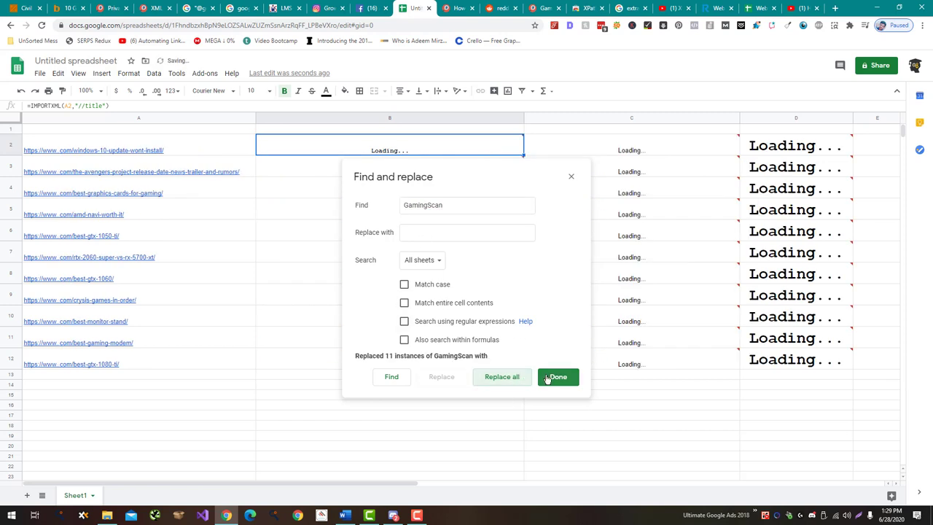
pyautogui.click(548, 377)
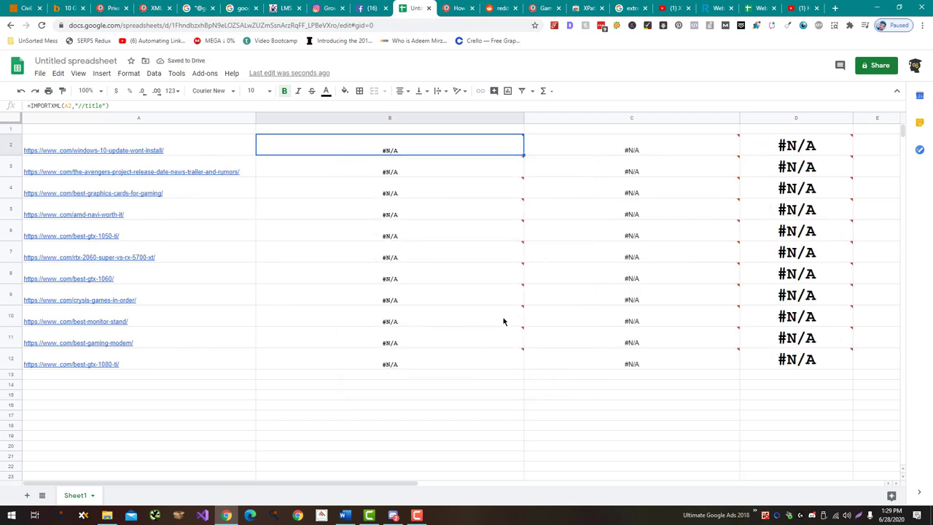
pyautogui.click(496, 360)
pyautogui.hotkey('ctrl', 'z')
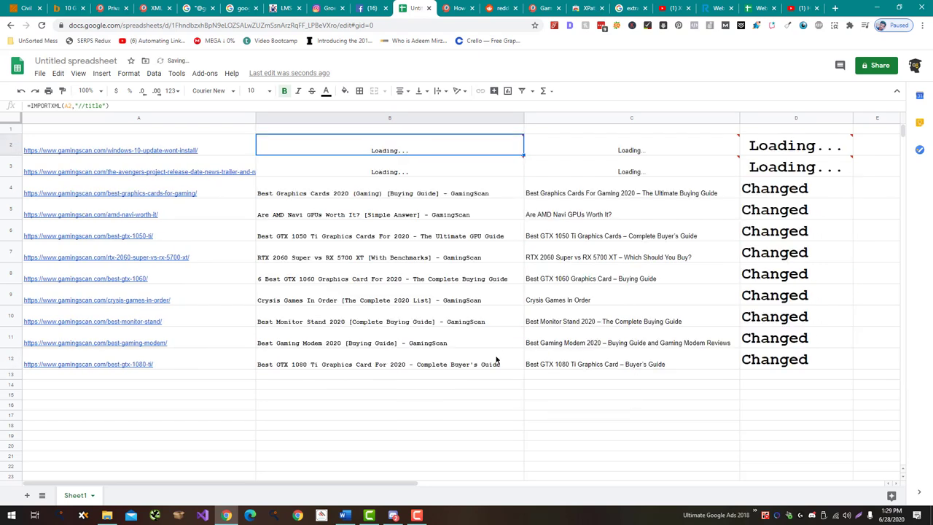
pyautogui.click(441, 231)
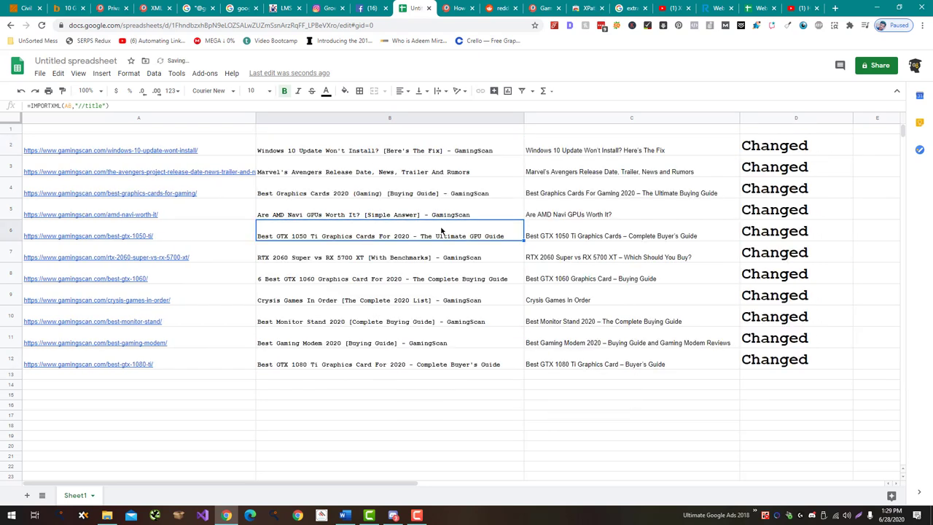
# Select the eleven titles in B2:B12 and copy them.
pyautogui.click(475, 161)
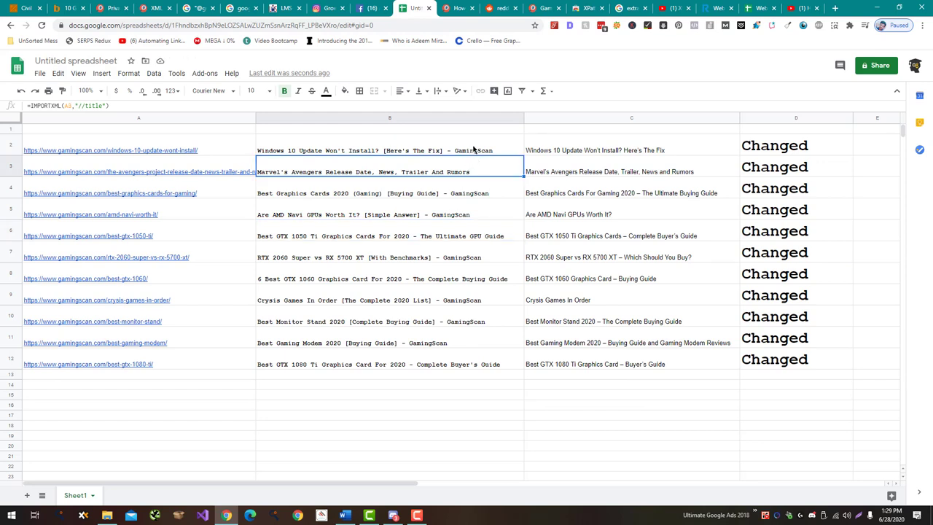
pyautogui.click(474, 148)
pyautogui.moveTo(469, 215); pyautogui.dragTo(467, 359)
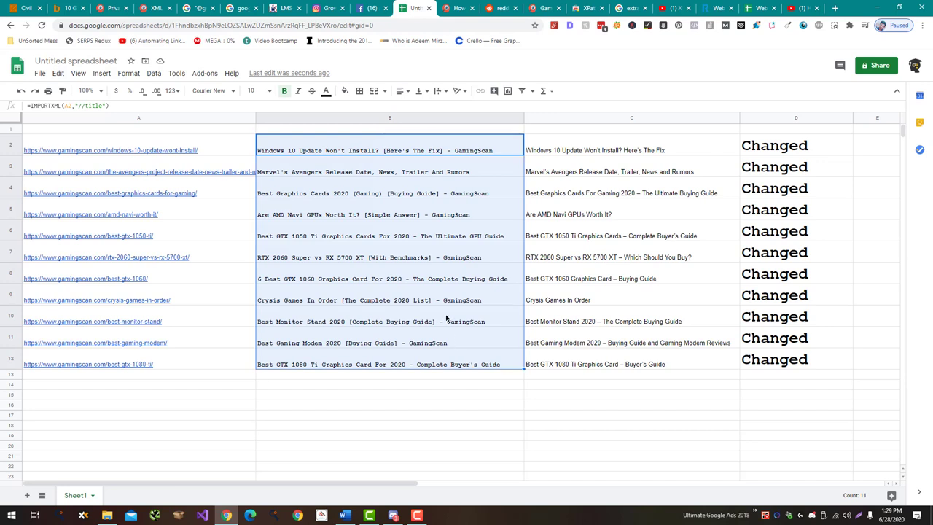
pyautogui.click(421, 378)
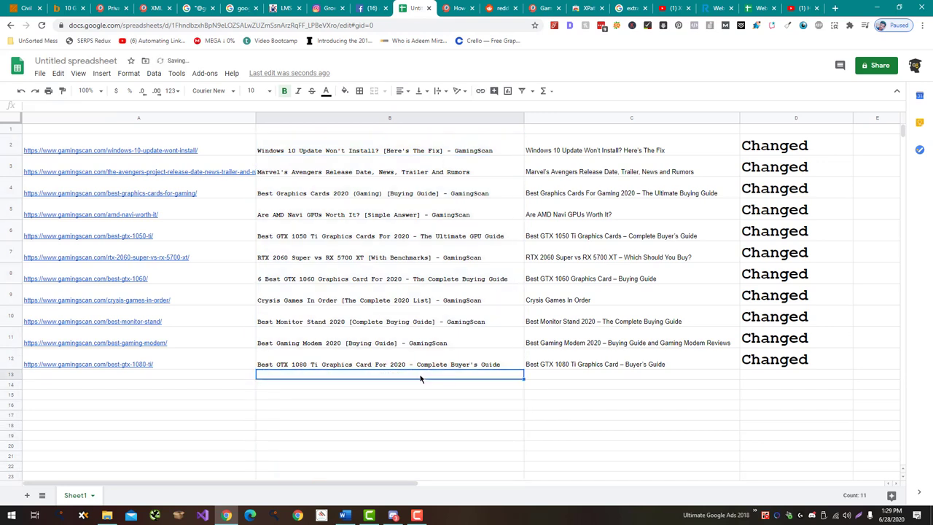
pyautogui.click(425, 357)
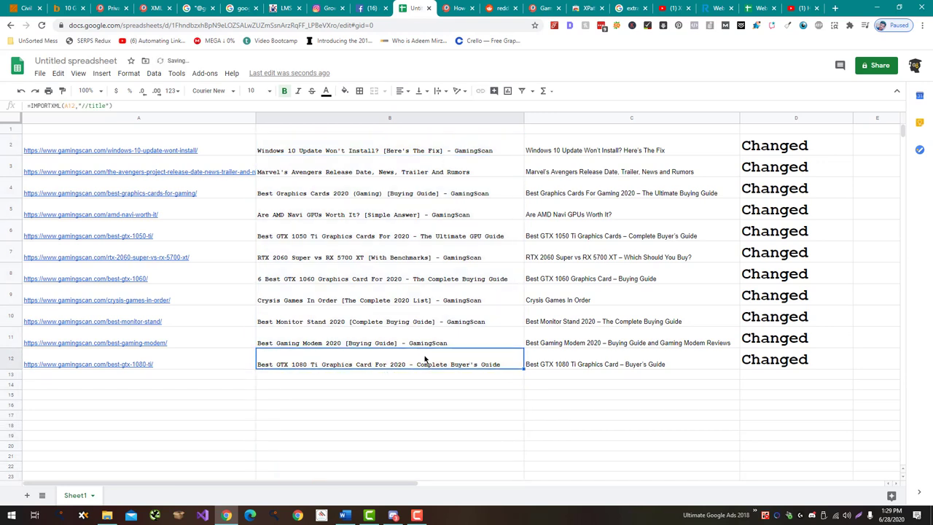
pyautogui.hotkey('ctrl', 'shift', 'Up')
pyautogui.hotkey('ctrl', 'c')
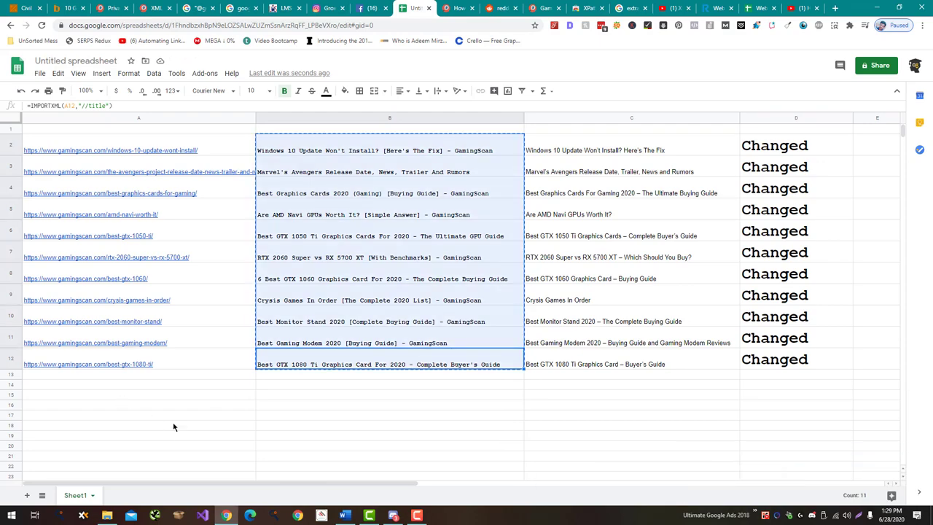
# Paste the copied titles into a new Notepad++ tab.
pyautogui.press('super')
pyautogui.write('notepad')
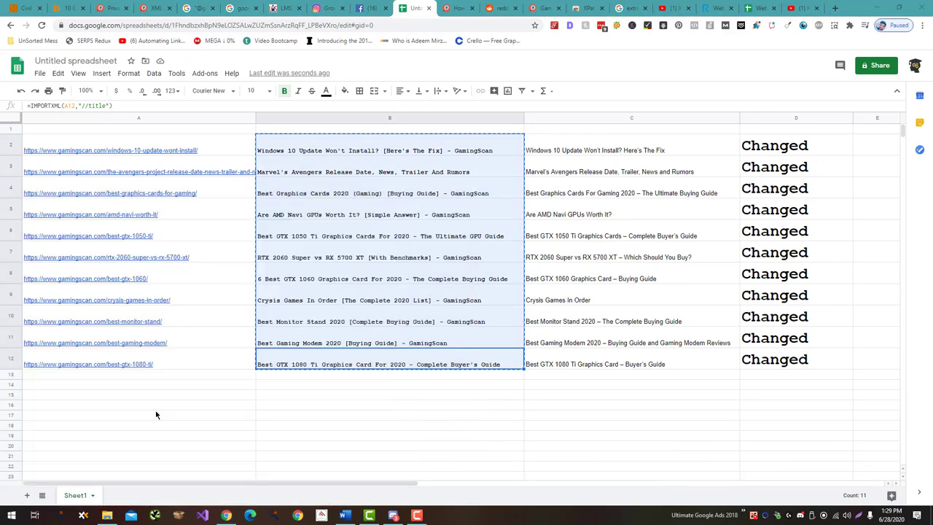
pyautogui.hotkey('ctrl', 'n')
pyautogui.hotkey('ctrl', 'v')
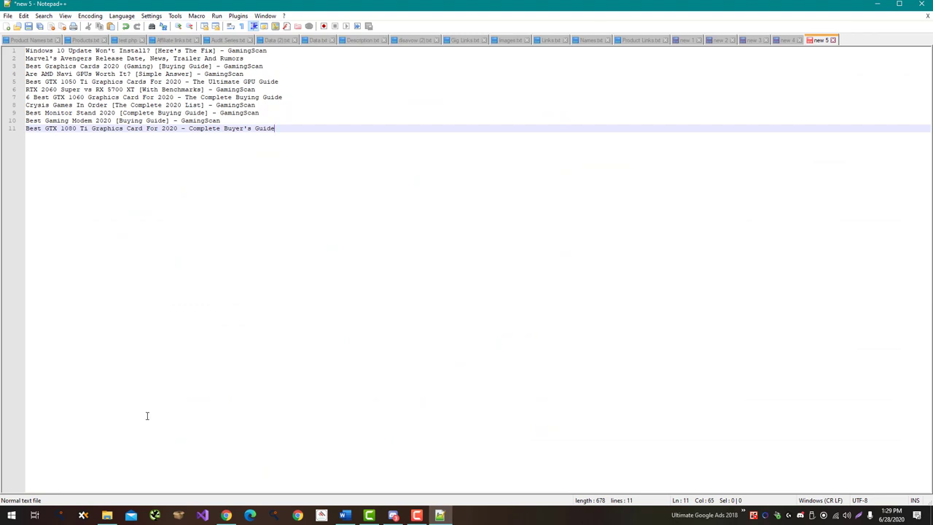
# Remove ' - GamingScan' from every title using Replace All with an empty replacement.
pyautogui.moveTo(267, 50); pyautogui.dragTo(217, 50)
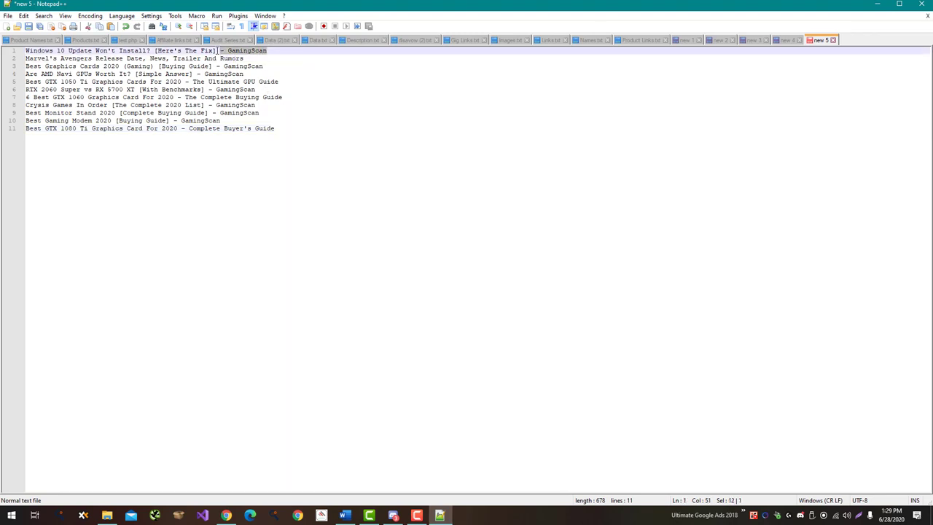
pyautogui.hotkey('ctrl', 'h')
pyautogui.press('Tab')
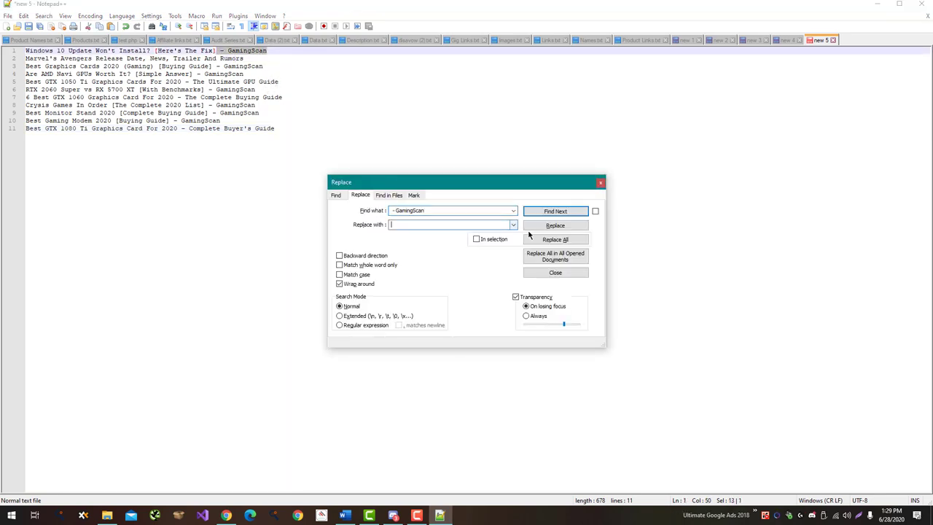
pyautogui.click(558, 244)
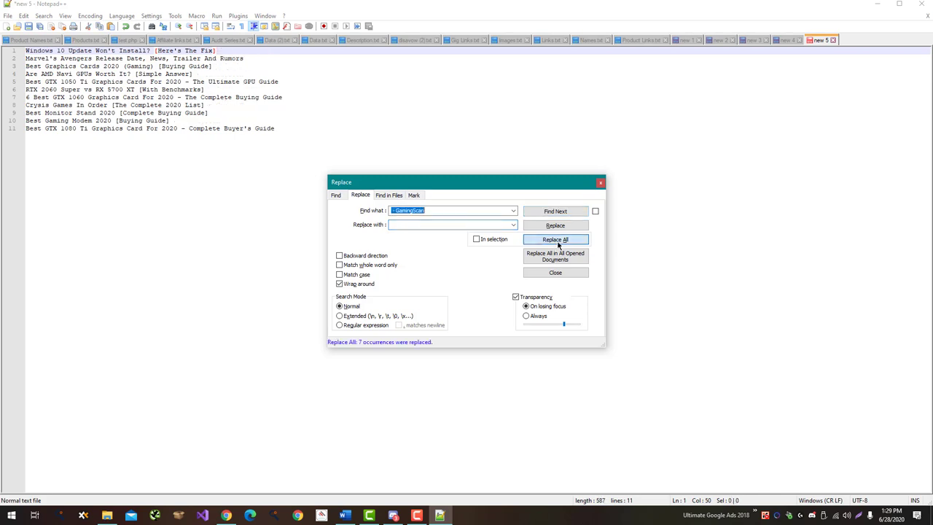
pyautogui.press('Escape')
# Copy all the cleaned titles and return to the spreadsheet.
pyautogui.click(290, 131)
pyautogui.hotkey('ctrl', 'a')
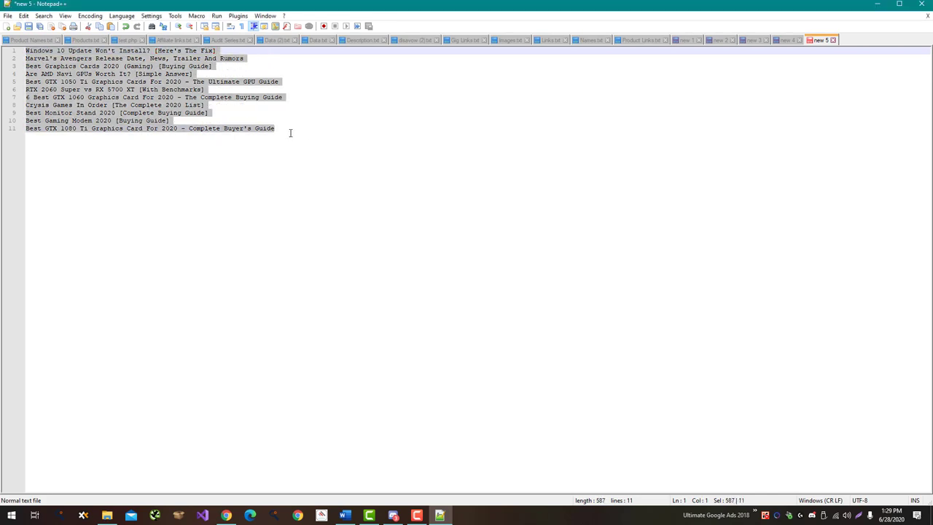
pyautogui.hotkey('ctrl', 'c')
pyautogui.hotkey('alt', 'Tab')
# Paste the cleaned titles into column B starting at B2.
pyautogui.hotkey('ctrl', 'v')
pyautogui.click(557, 208)
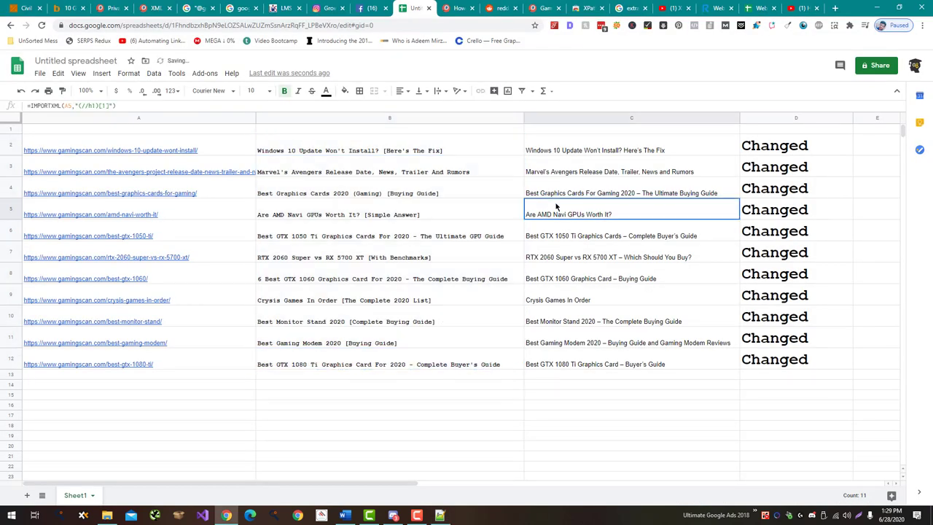
pyautogui.click(479, 149)
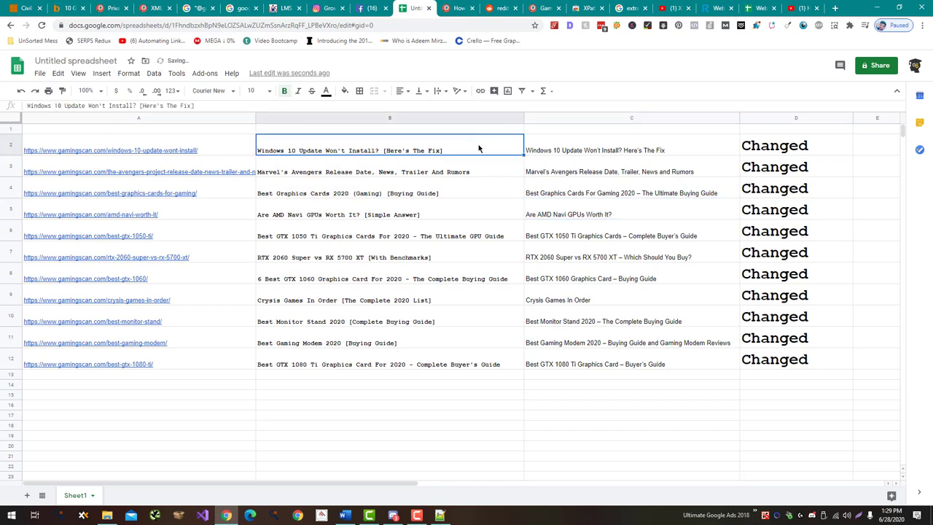
# Compare each row's title in column B against its H1 in column C, rows 2 to 11.
pyautogui.click(549, 148)
pyautogui.click(533, 173)
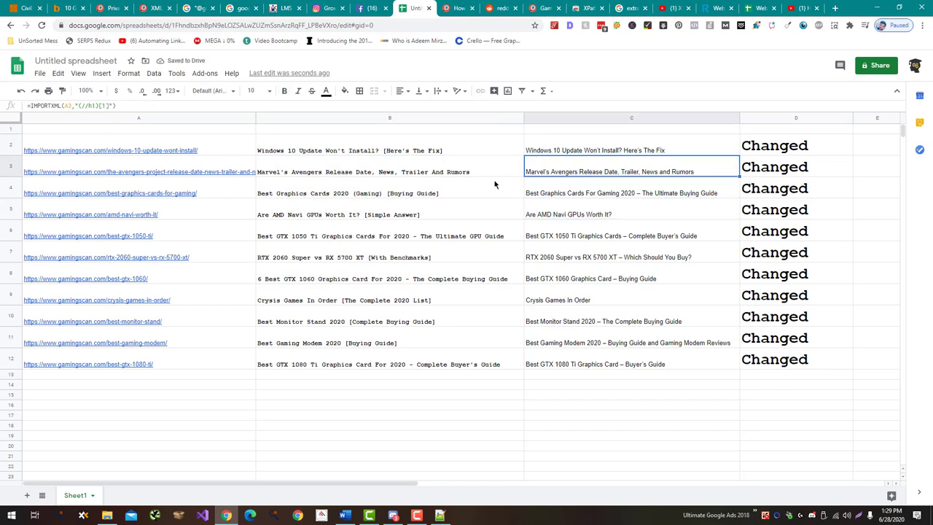
pyautogui.click(447, 175)
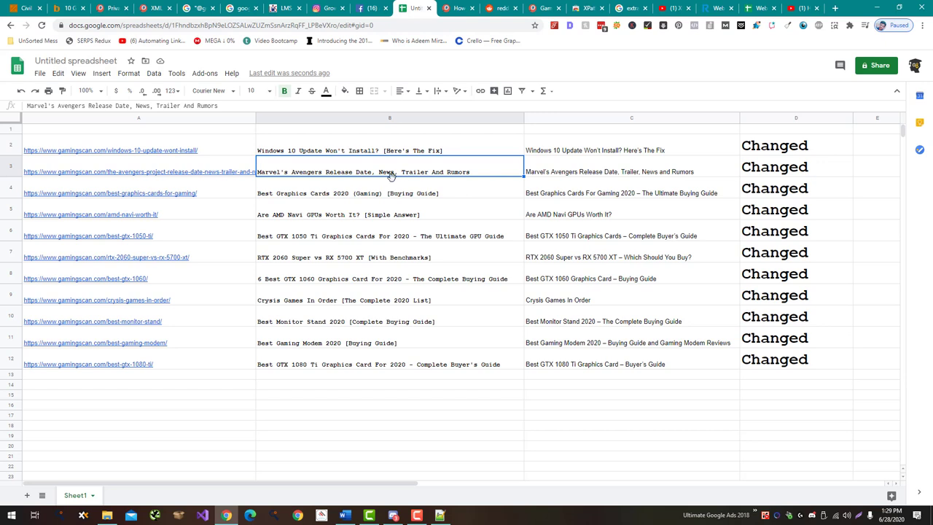
pyautogui.click(550, 168)
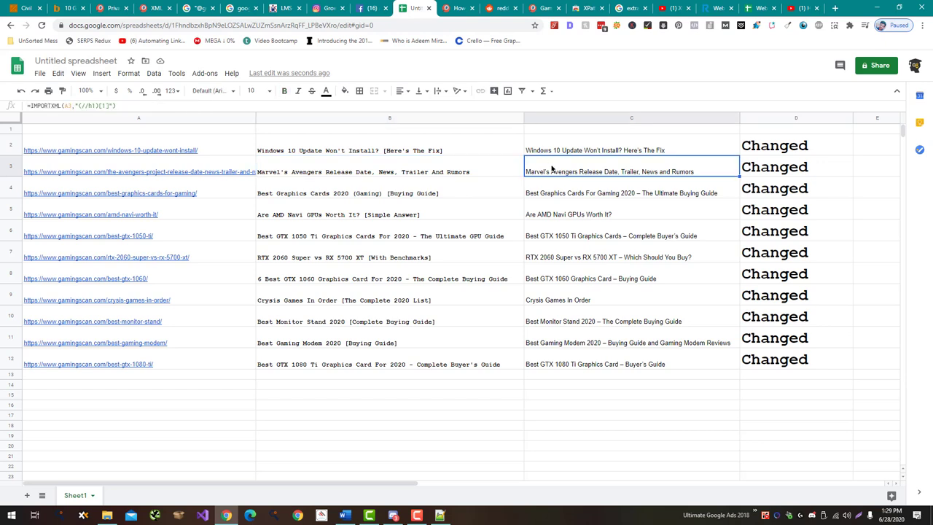
pyautogui.click(496, 170)
pyautogui.click(480, 192)
pyautogui.click(527, 185)
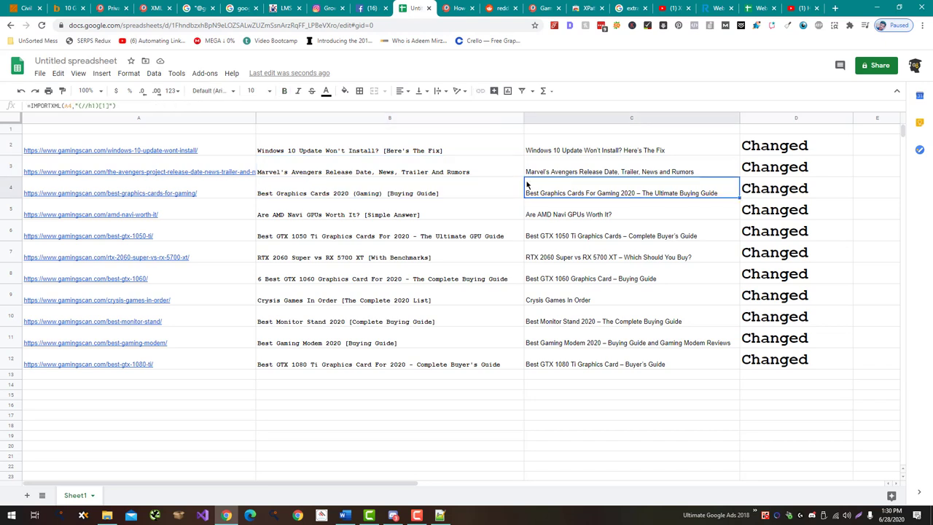
pyautogui.click(492, 198)
pyautogui.click(488, 220)
pyautogui.click(541, 213)
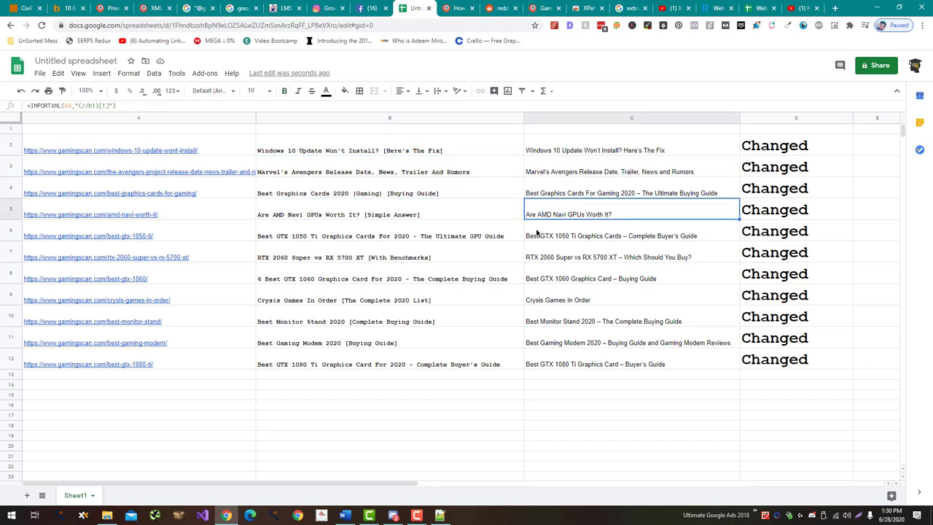
pyautogui.click(526, 240)
pyautogui.click(505, 243)
pyautogui.click(498, 260)
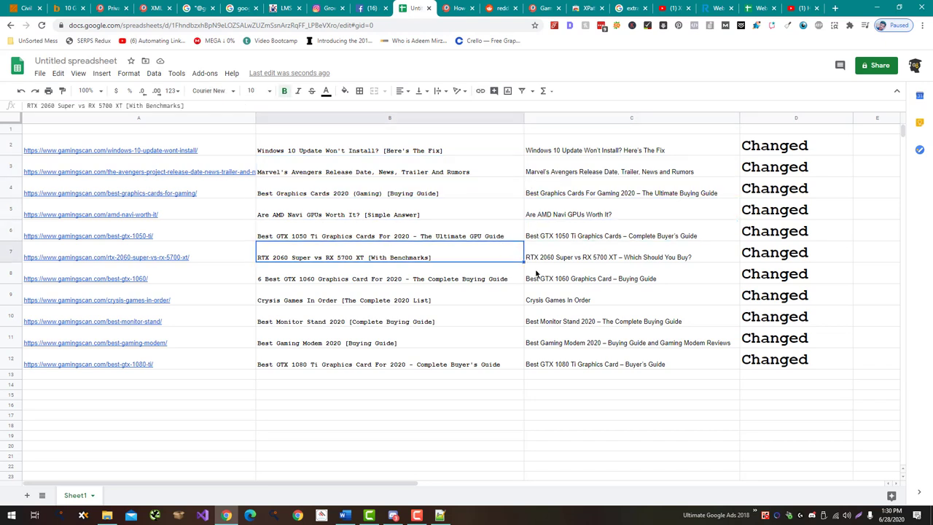
pyautogui.click(540, 264)
pyautogui.click(536, 279)
pyautogui.click(507, 283)
pyautogui.click(509, 299)
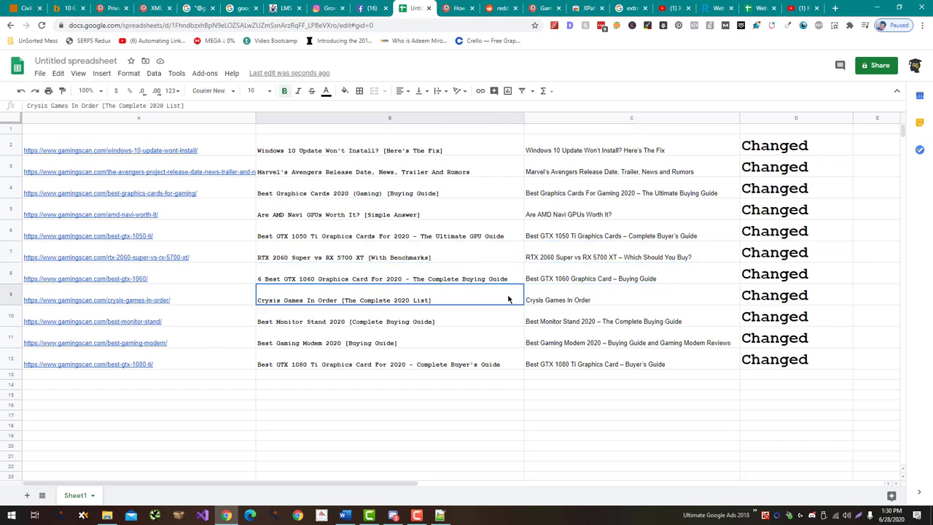
pyautogui.click(531, 301)
pyautogui.click(518, 325)
pyautogui.click(502, 349)
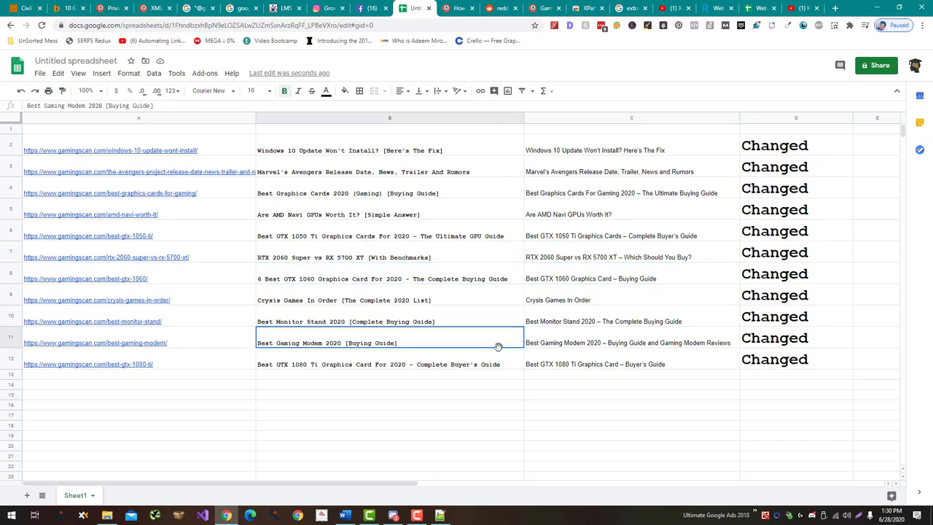
pyautogui.click(535, 346)
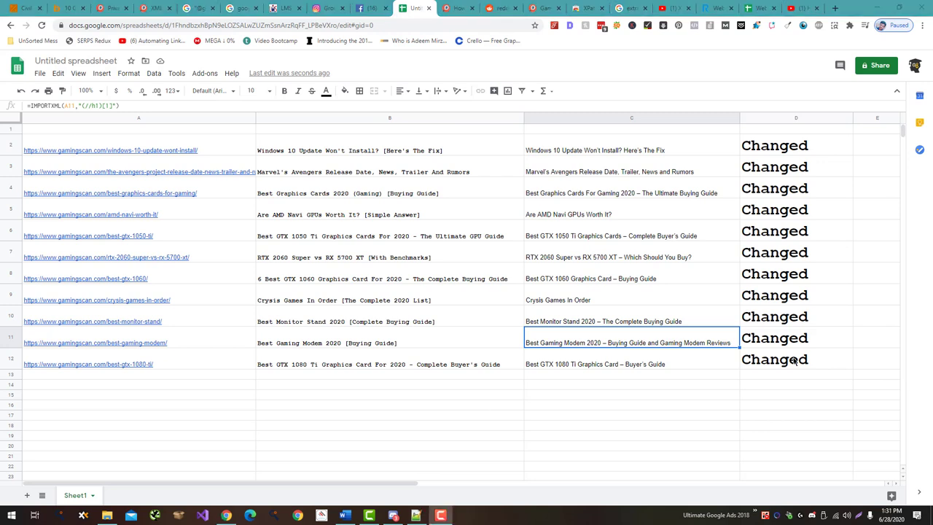
# Select the canonical-tag IMPORTXML formula in the Word notes, then select the old data in B2:D12 in the sheet.
pyautogui.click(345, 515)
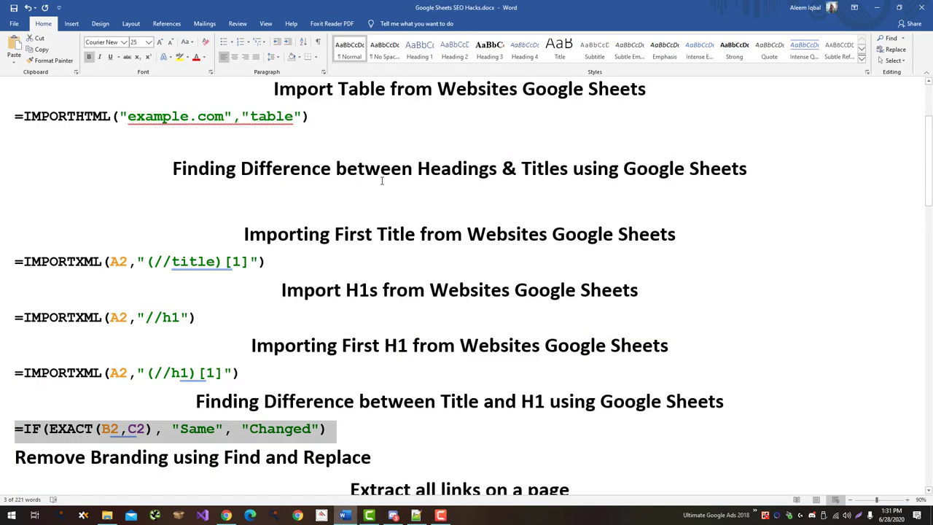
pyautogui.scroll(-3, 373, 182)
pyautogui.scroll(-2, 373, 182)
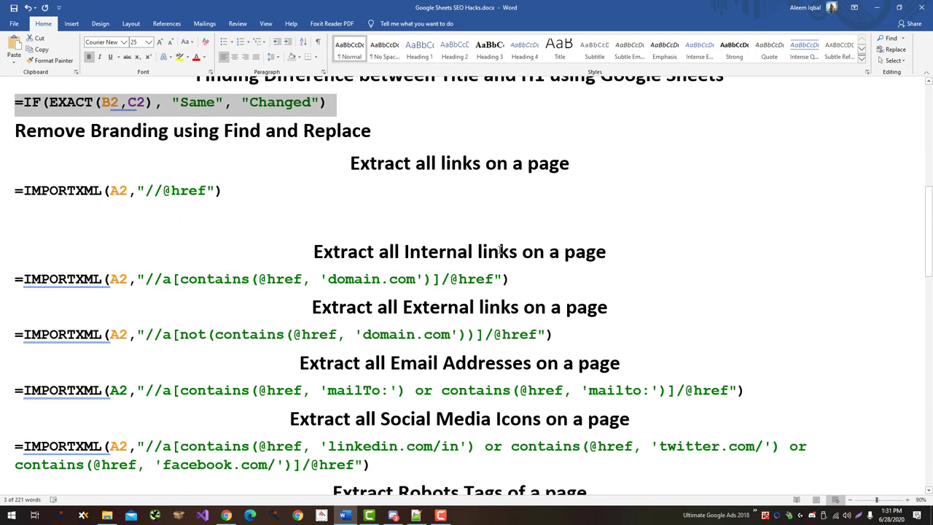
pyautogui.scroll(-2, 499, 250)
pyautogui.scroll(-2, 499, 250)
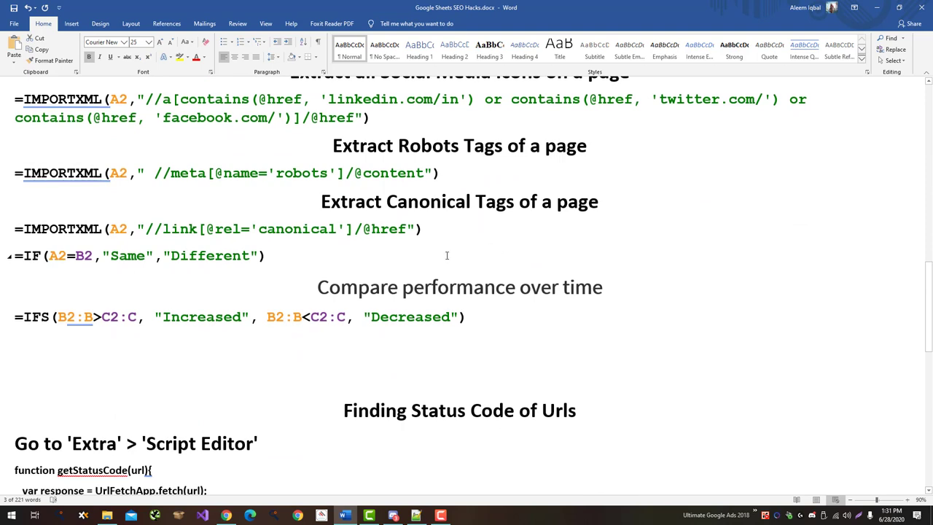
pyautogui.moveTo(422, 229); pyautogui.dragTo(18, 223)
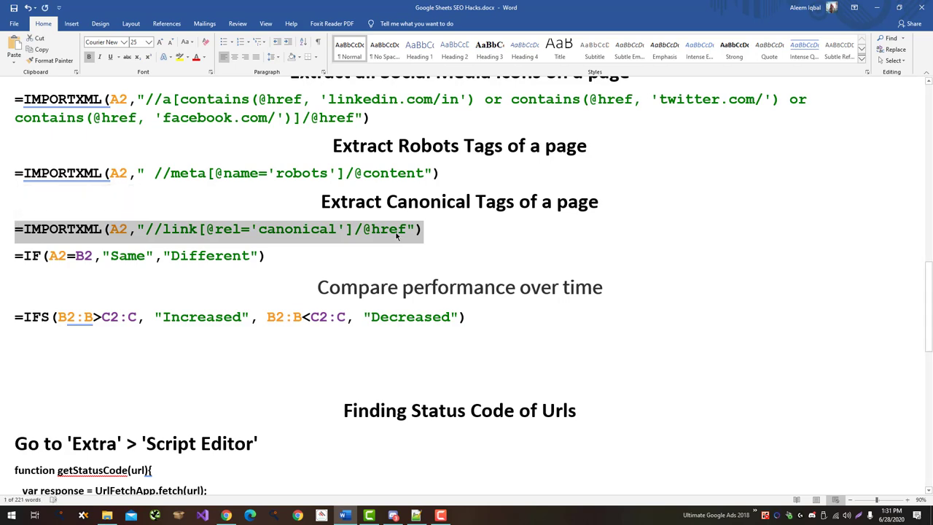
pyautogui.hotkey('alt', 'Tab')
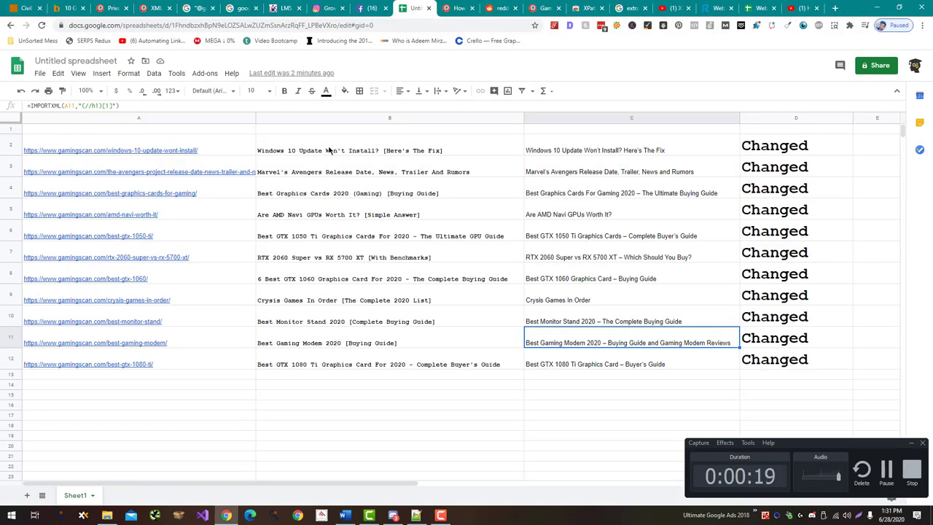
pyautogui.moveTo(328, 150); pyautogui.dragTo(747, 357)
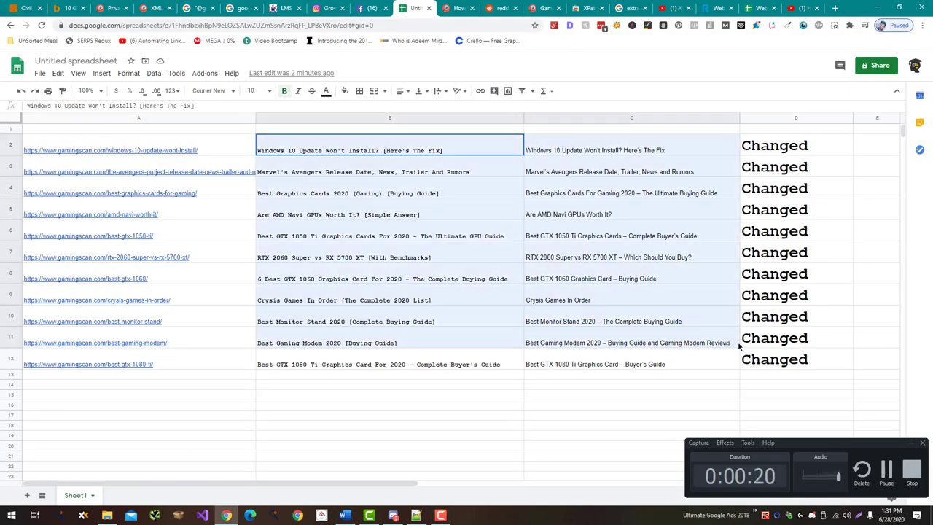
# Clear B2:D12 and paste the canonical IMPORTXML formula into B2, filling it down to B12.
pyautogui.press('Delete')
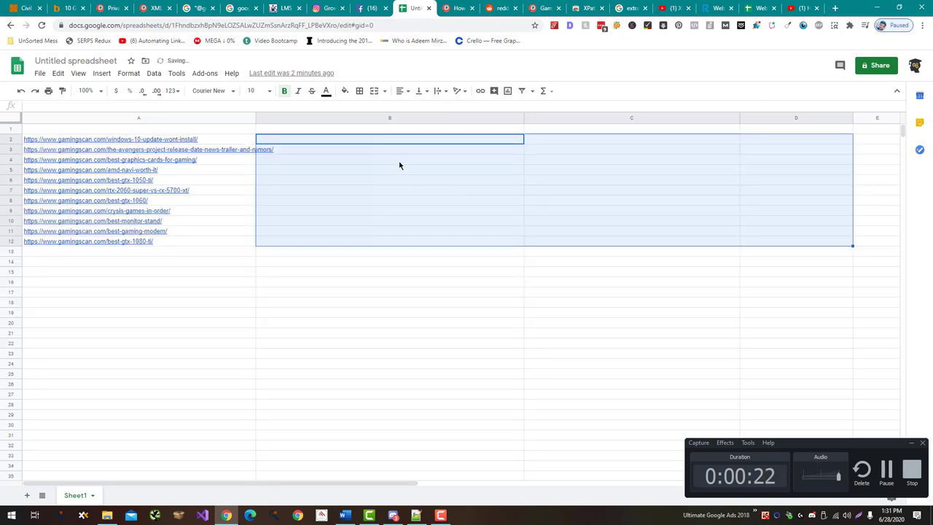
pyautogui.click(400, 142)
pyautogui.hotkey('ctrl', 'v')
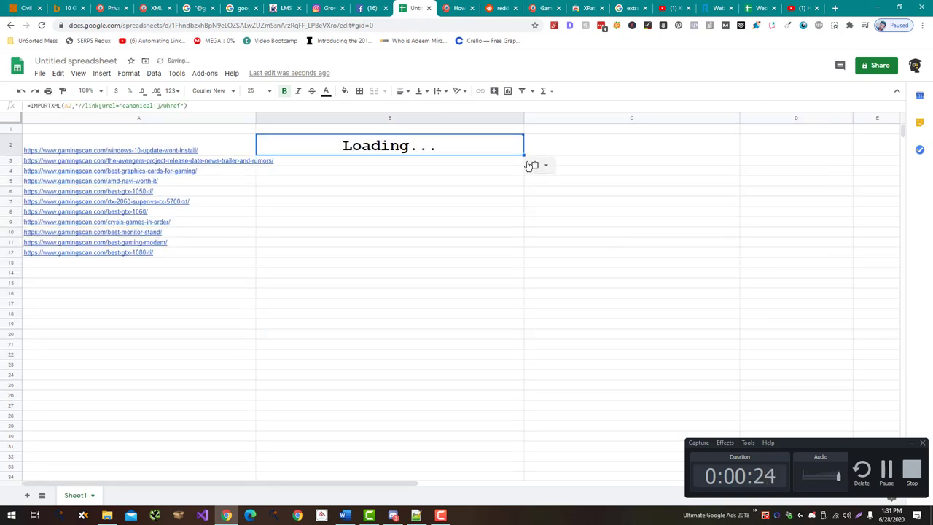
pyautogui.moveTo(522, 153); pyautogui.dragTo(520, 253)
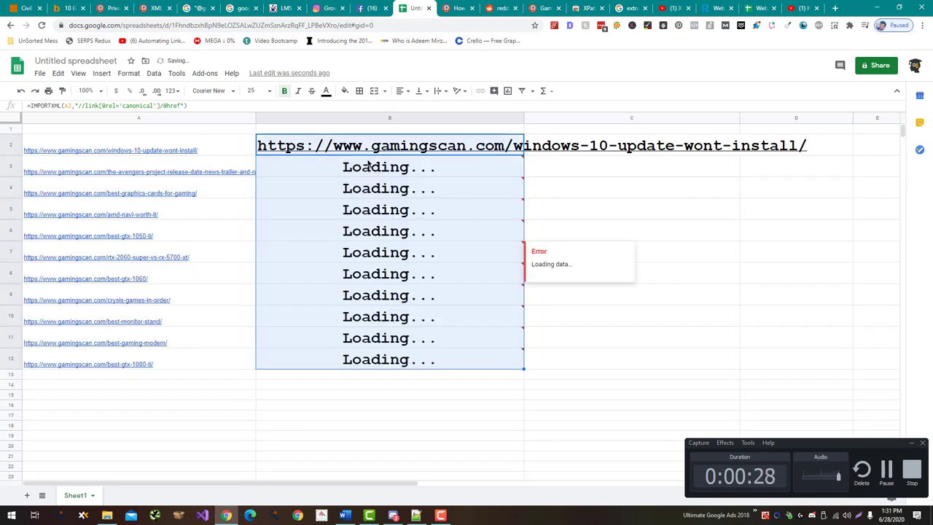
# Set the canonical URLs to font size 10, then select C2 and bring up the Word notes.
pyautogui.click(251, 91)
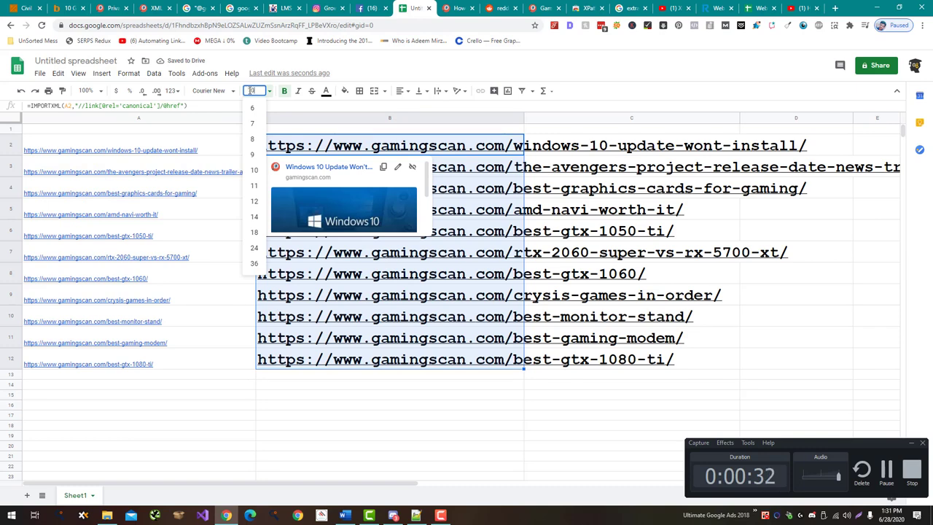
pyautogui.click(254, 170)
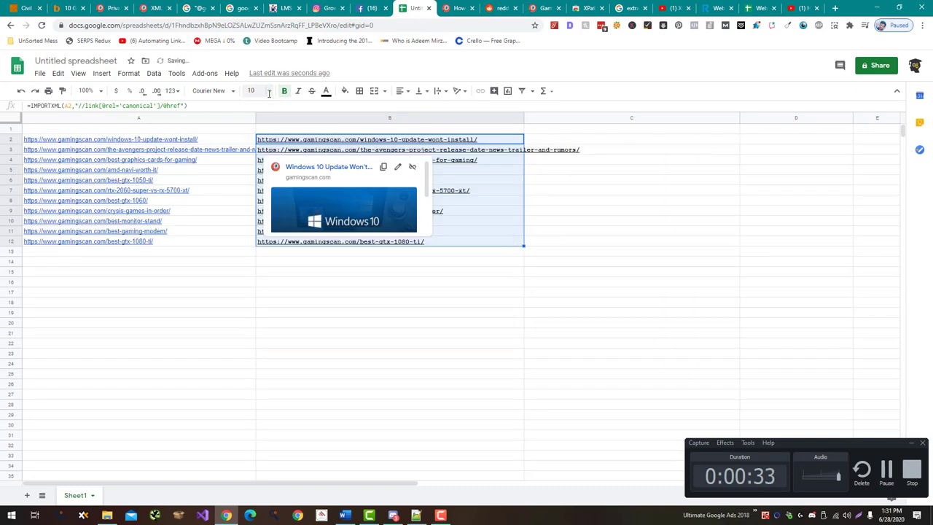
pyautogui.click(553, 141)
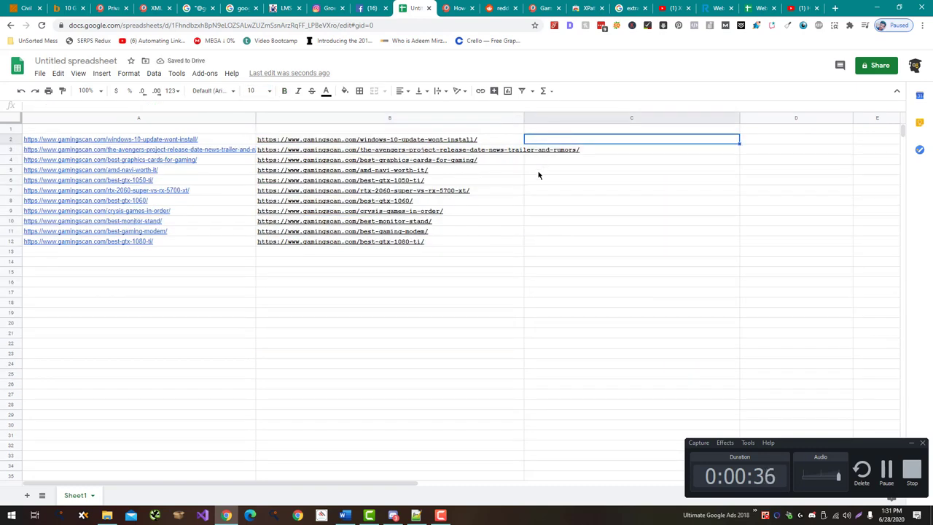
pyautogui.hotkey('alt', 'Tab')
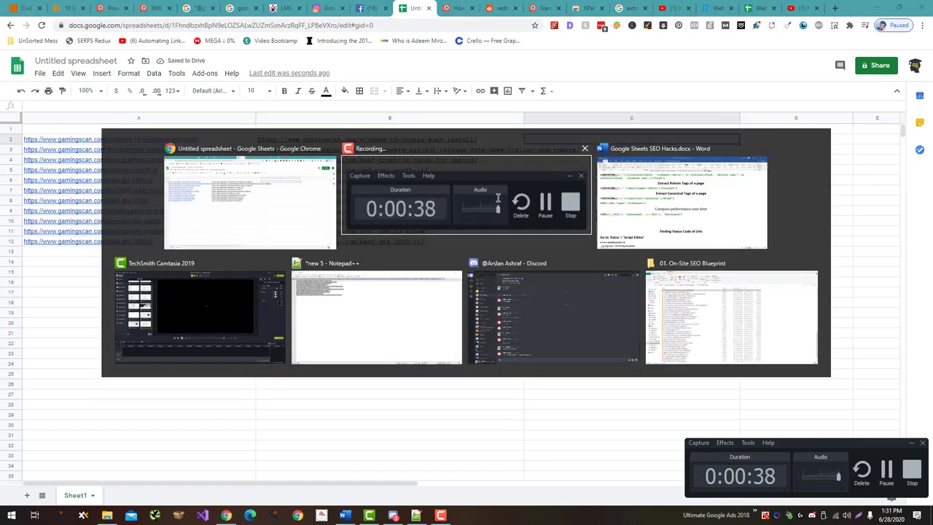
pyautogui.hotkey('alt', 'Tab')
# Copy the IF Same/Different formula from the notes into C2 and fill it down to C12.
pyautogui.moveTo(305, 254); pyautogui.dragTo(2, 256)
pyautogui.hotkey('ctrl', 'c')
pyautogui.hotkey('alt', 'Tab')
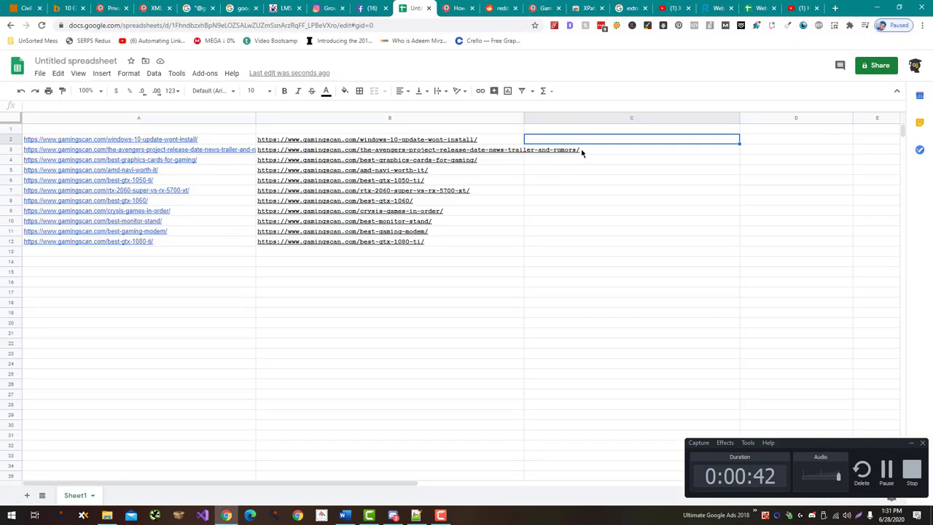
pyautogui.hotkey('ctrl', 'v')
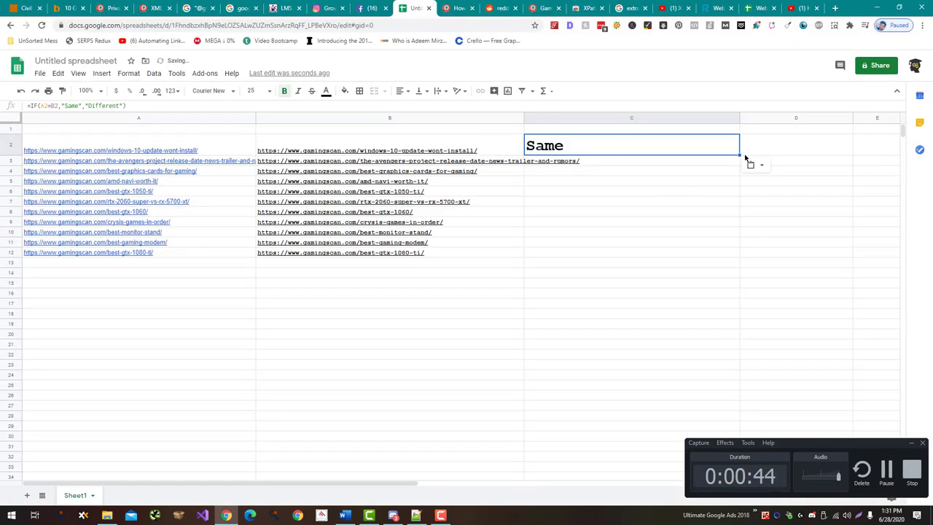
pyautogui.moveTo(738, 155); pyautogui.dragTo(736, 254)
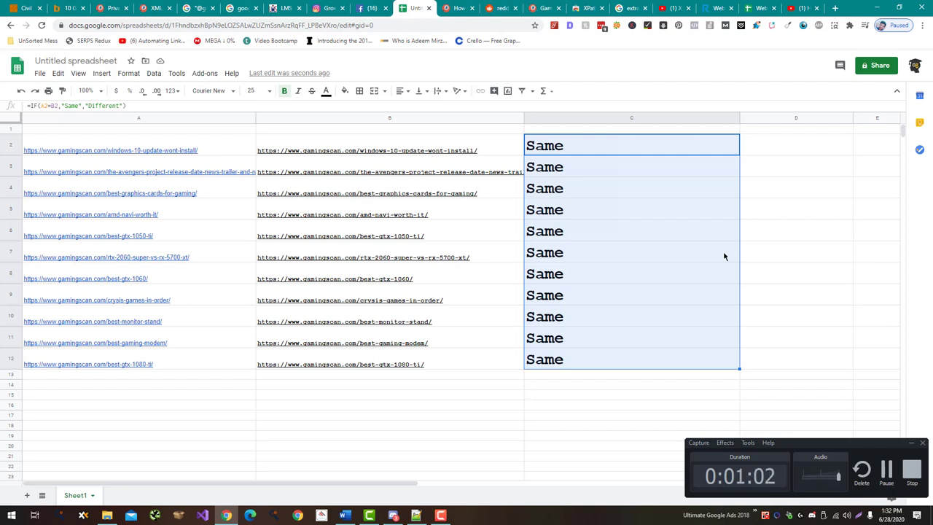
# Deselect the text in the Word notes, then select A2:C12 in the sheet and clear it.
pyautogui.hotkey('alt', 'Tab')
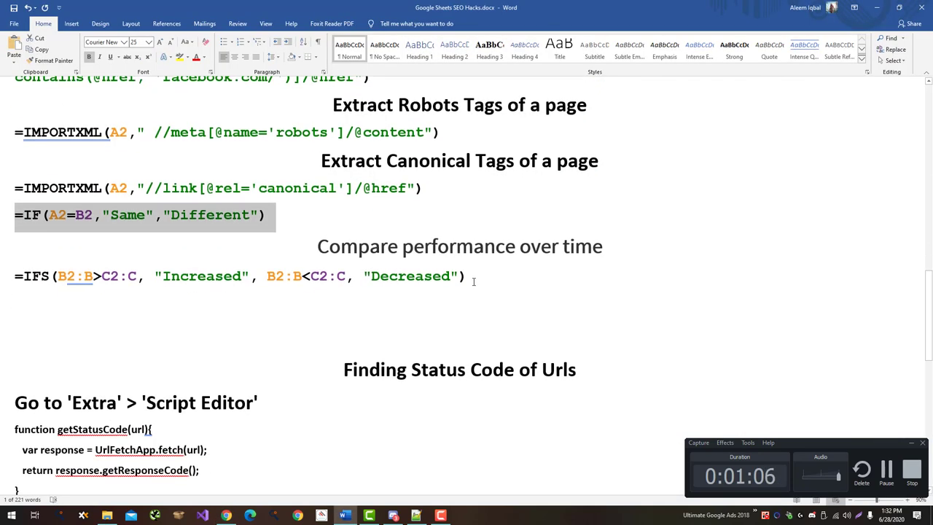
pyautogui.click(473, 281)
pyautogui.hotkey('alt', 'Tab')
pyautogui.click(561, 341)
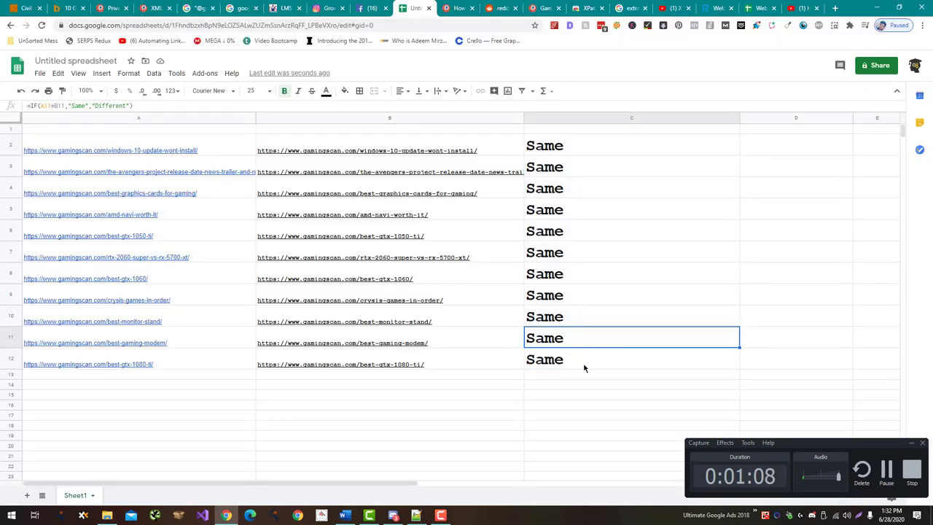
pyautogui.moveTo(584, 368); pyautogui.dragTo(121, 142)
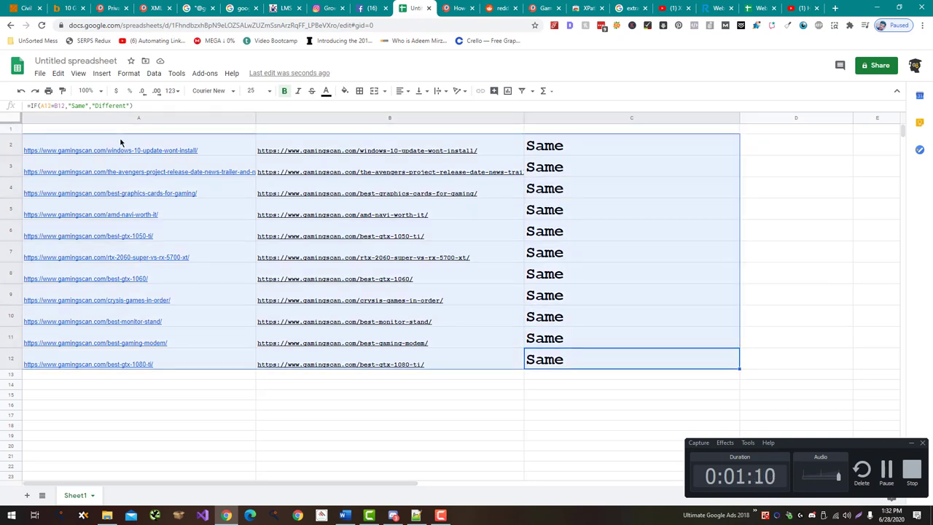
pyautogui.press('Delete')
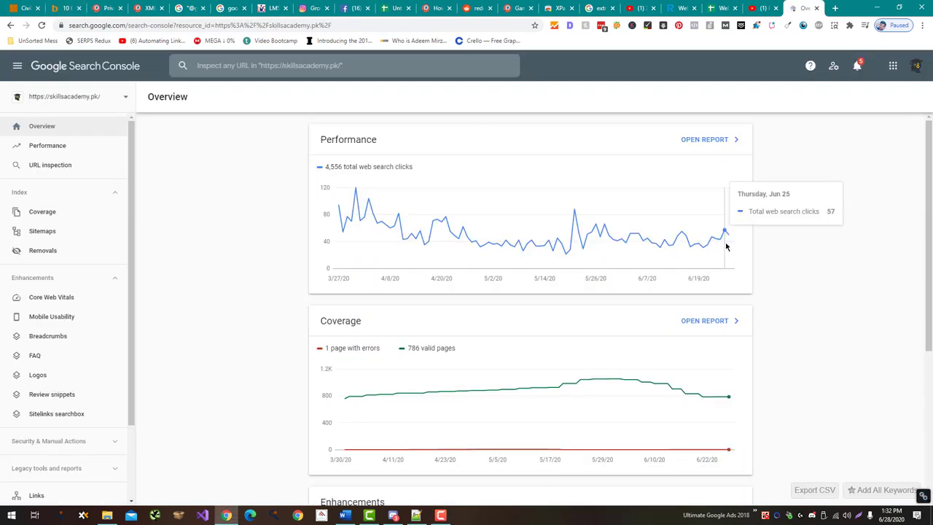
# Open the Performance report and export its query data to a new Google Sheets file.
pyautogui.click(678, 141)
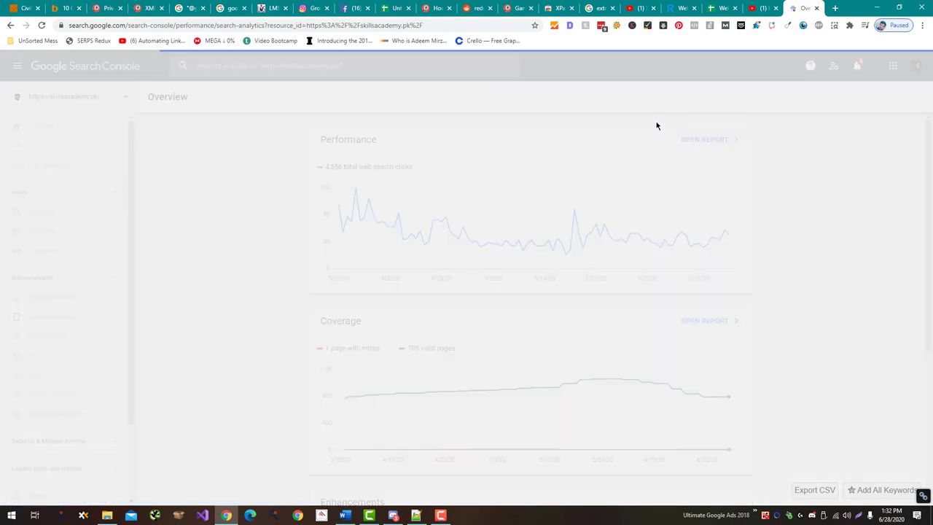
pyautogui.scroll(-3, 384, 191)
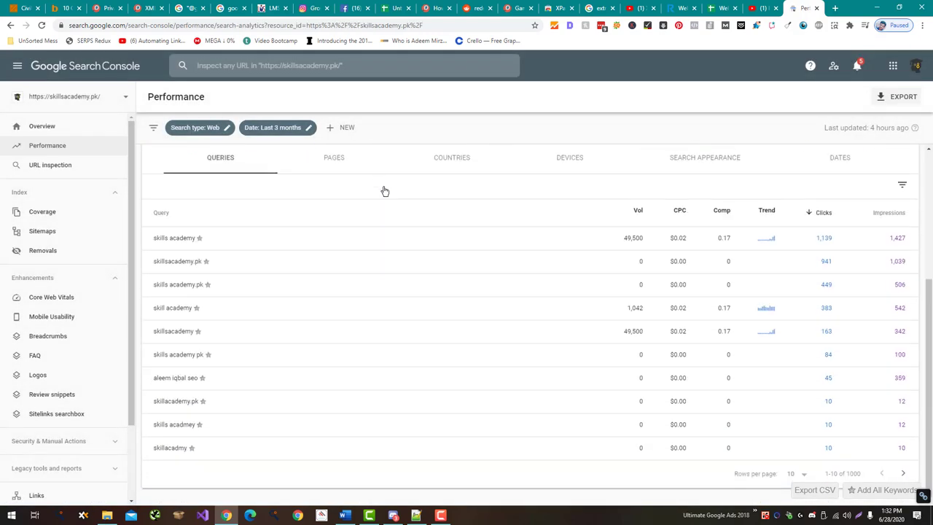
pyautogui.scroll(2, 384, 190)
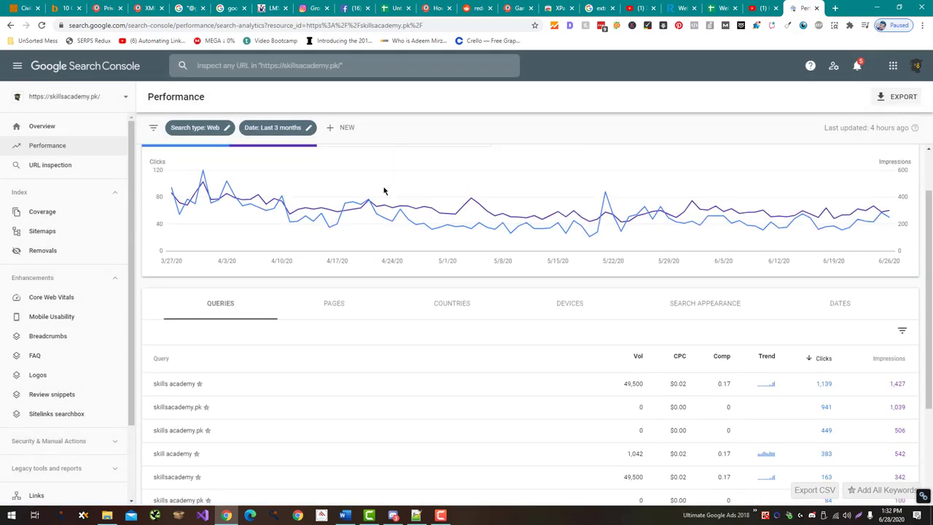
pyautogui.click(900, 100)
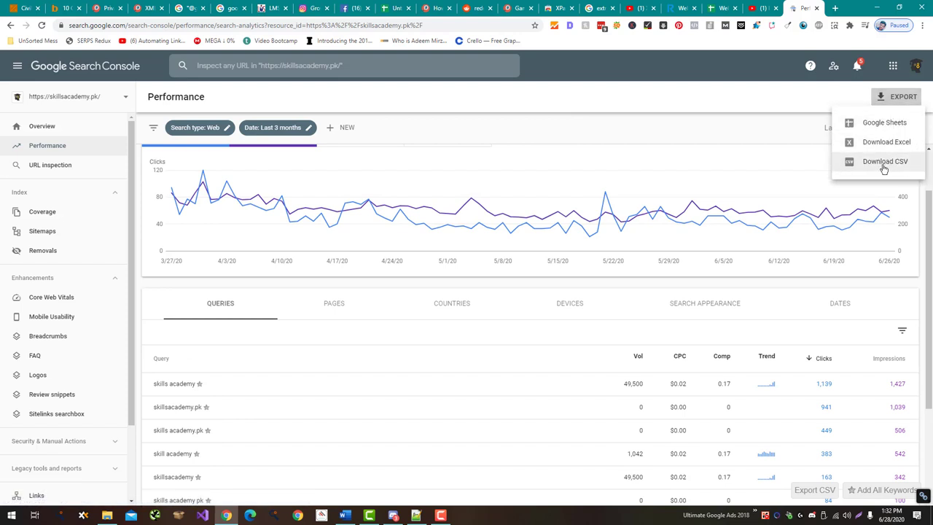
pyautogui.click(882, 122)
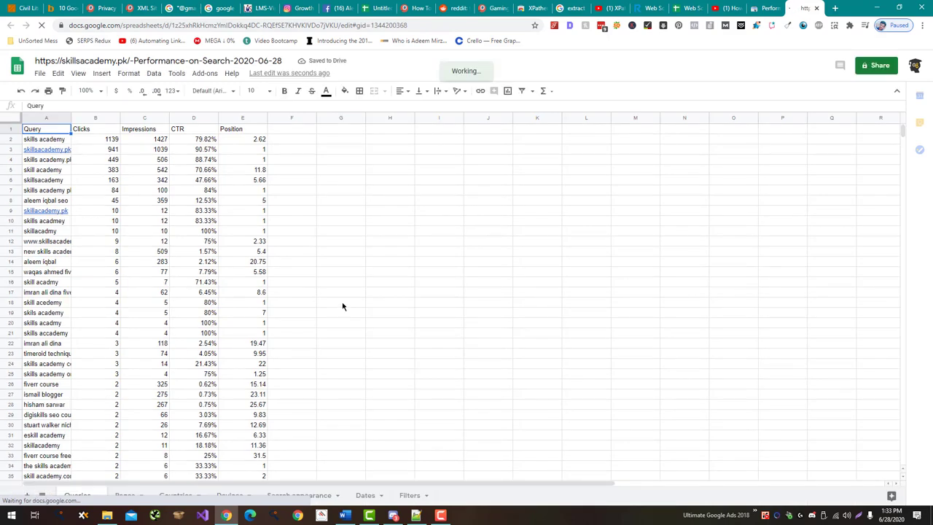
pyautogui.click(259, 140)
pyautogui.moveTo(249, 192); pyautogui.dragTo(249, 480)
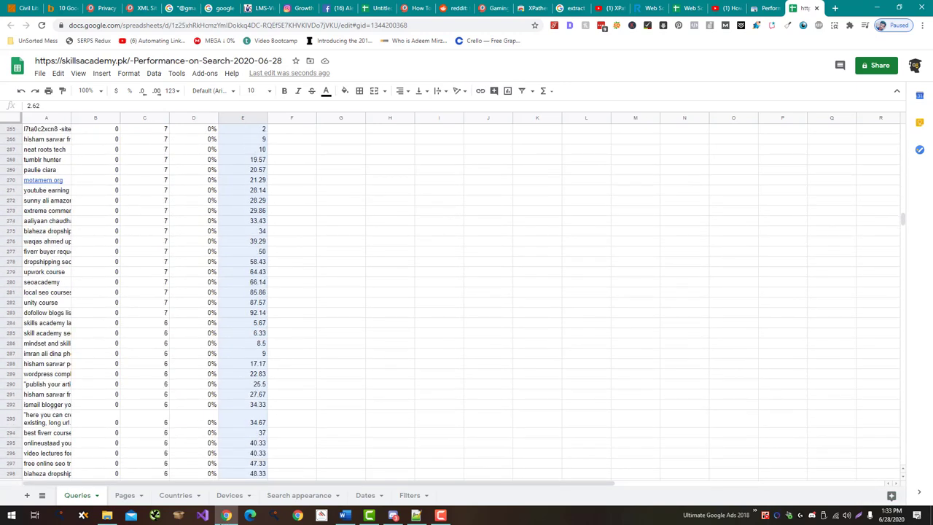
pyautogui.moveTo(249, 481)
pyautogui.mouseDown()
pyautogui.moveTo(239, 516)
pyautogui.moveTo(874, 110)
pyautogui.moveTo(614, 321)
pyautogui.mouseUp()
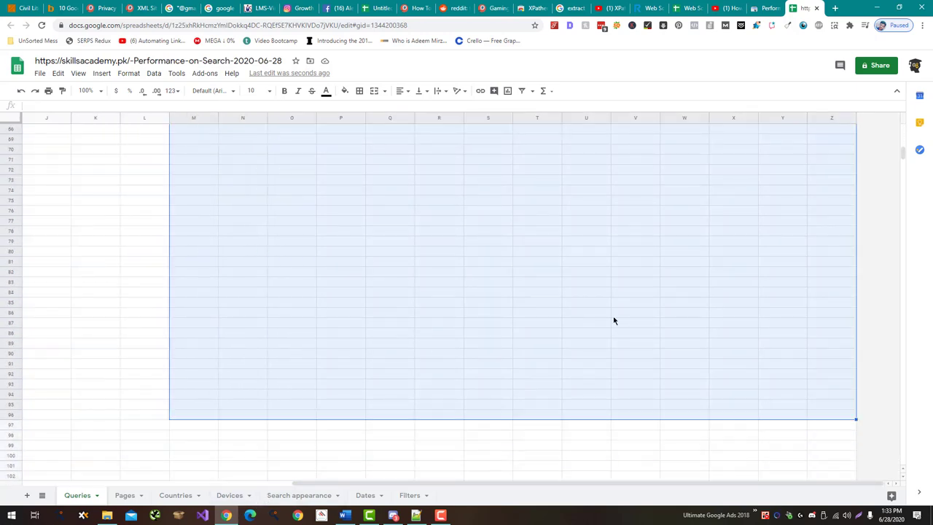
pyautogui.moveTo(826, 486); pyautogui.dragTo(557, 485)
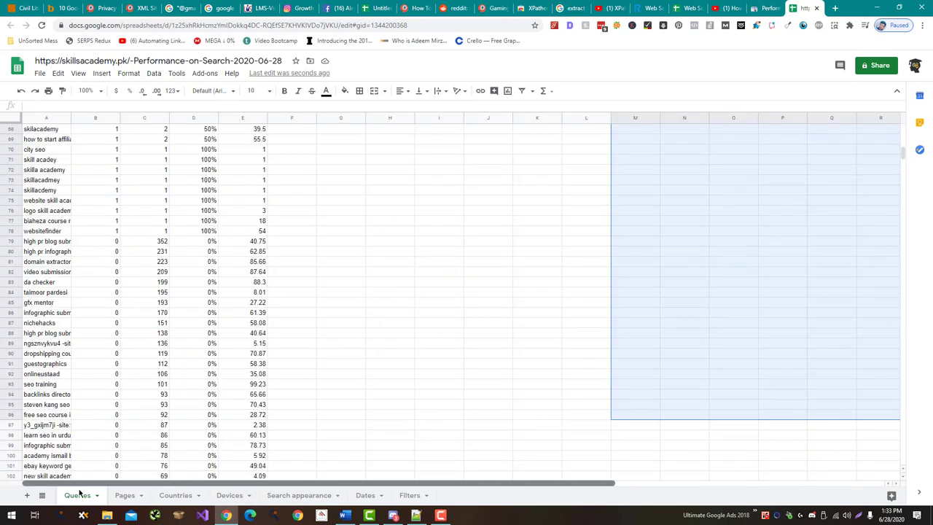
pyautogui.moveTo(903, 152); pyautogui.dragTo(210, 453)
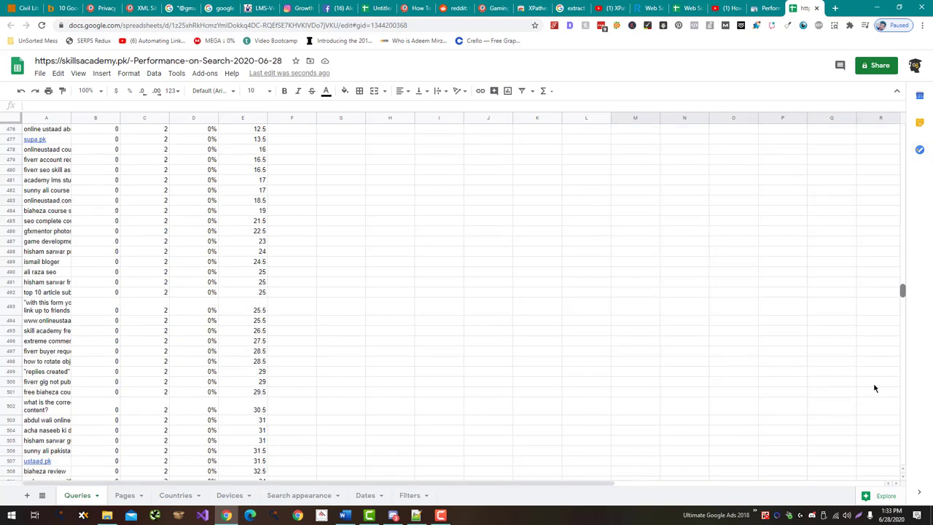
pyautogui.click(255, 455)
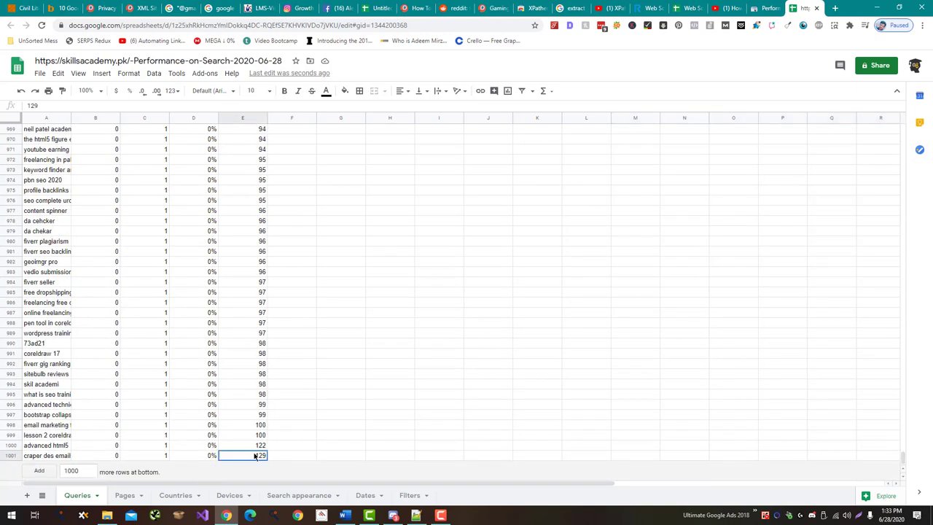
pyautogui.moveTo(904, 466); pyautogui.dragTo(880, 125)
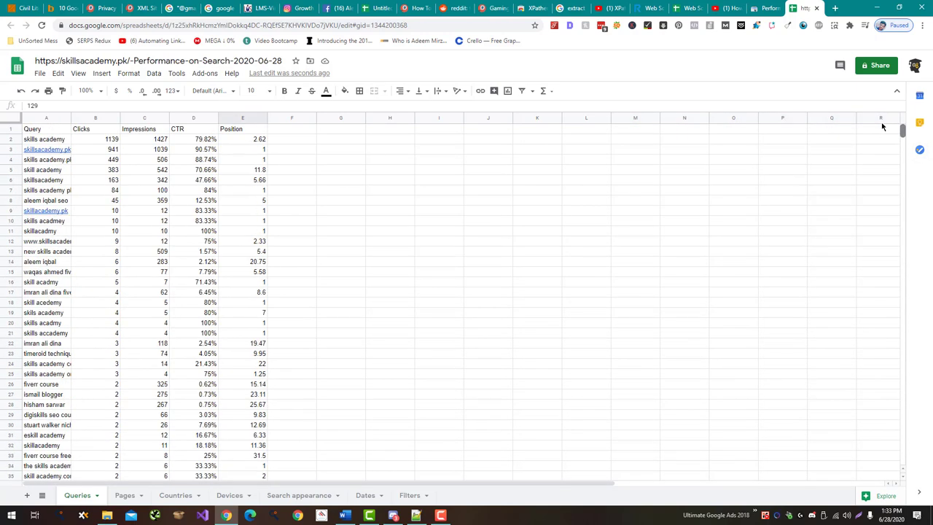
pyautogui.keyDown('shift'); pyautogui.click(257, 143); pyautogui.keyUp('shift')
# Add a conditional format rule on E2:E1001: values less than 11 get a bright green fill.
pyautogui.rightClick(256, 145)
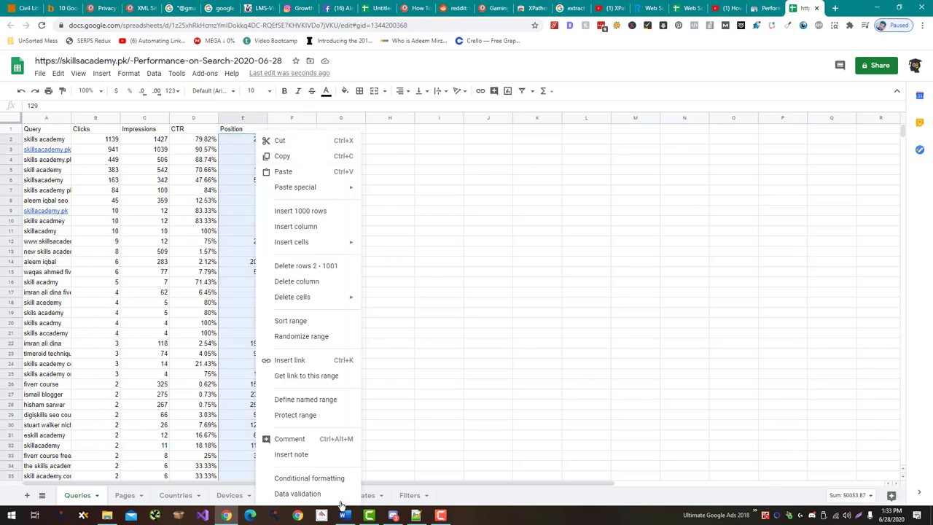
pyautogui.click(334, 478)
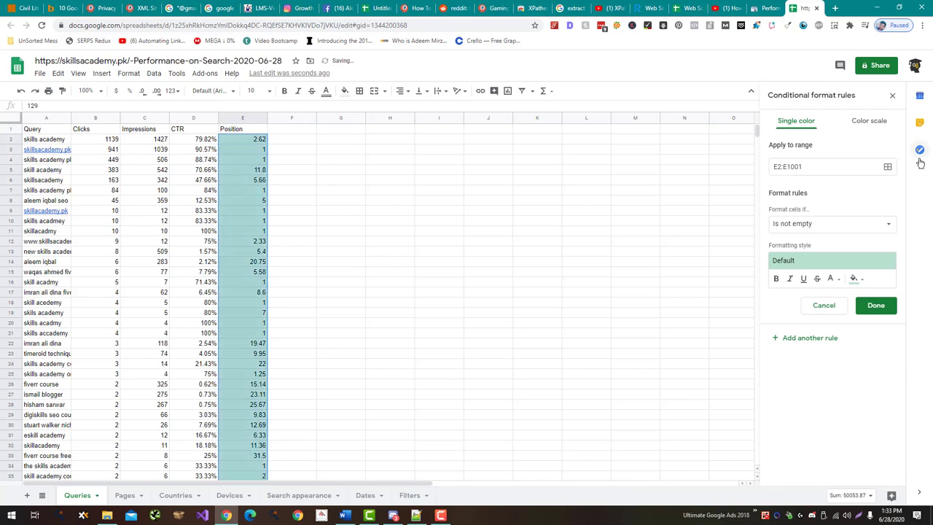
pyautogui.click(860, 225)
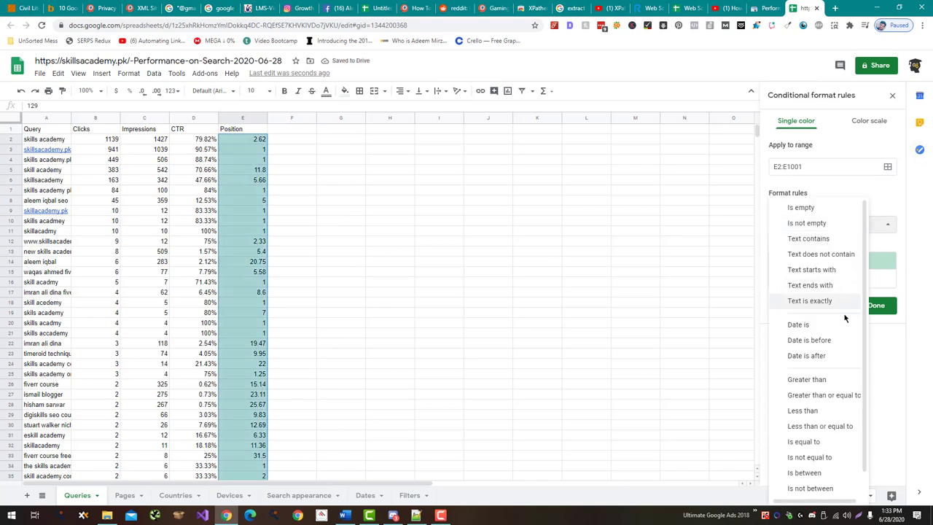
pyautogui.scroll(-1, 836, 331)
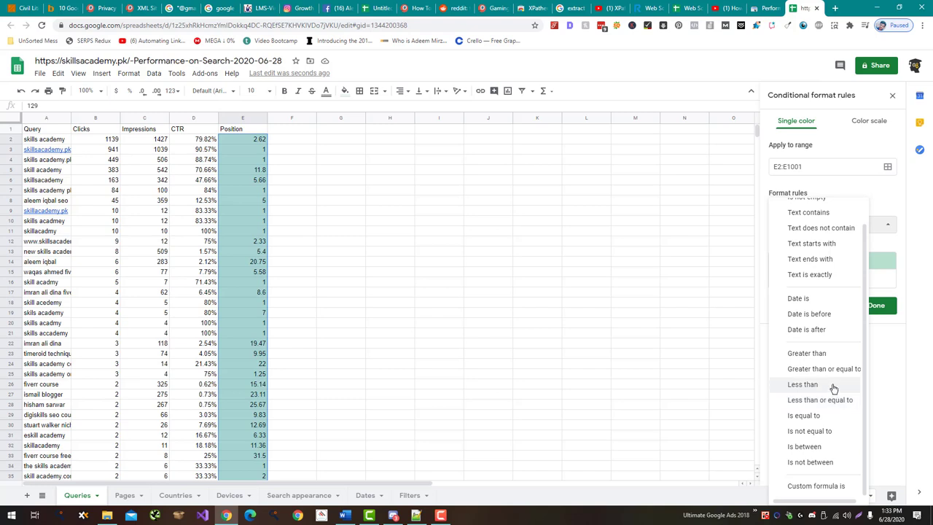
pyautogui.click(833, 388)
pyautogui.click(831, 247)
pyautogui.write('11')
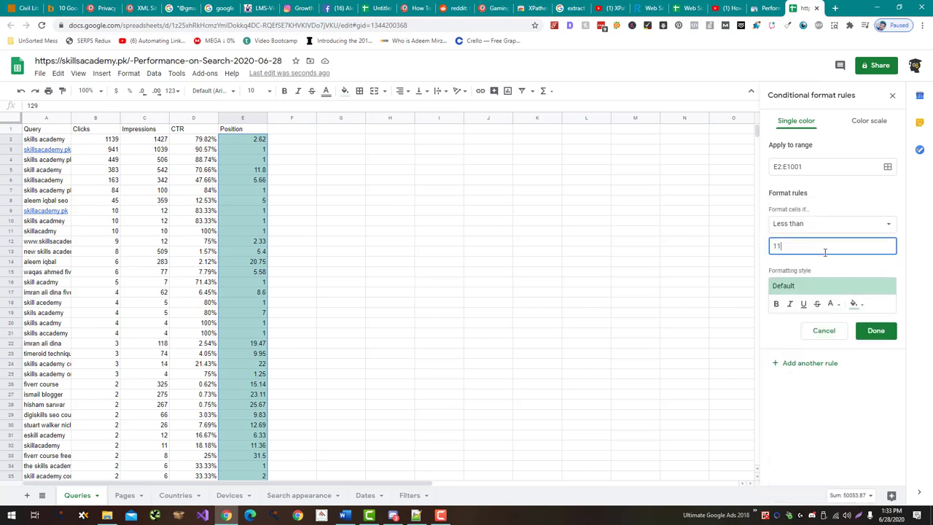
pyautogui.click(854, 306)
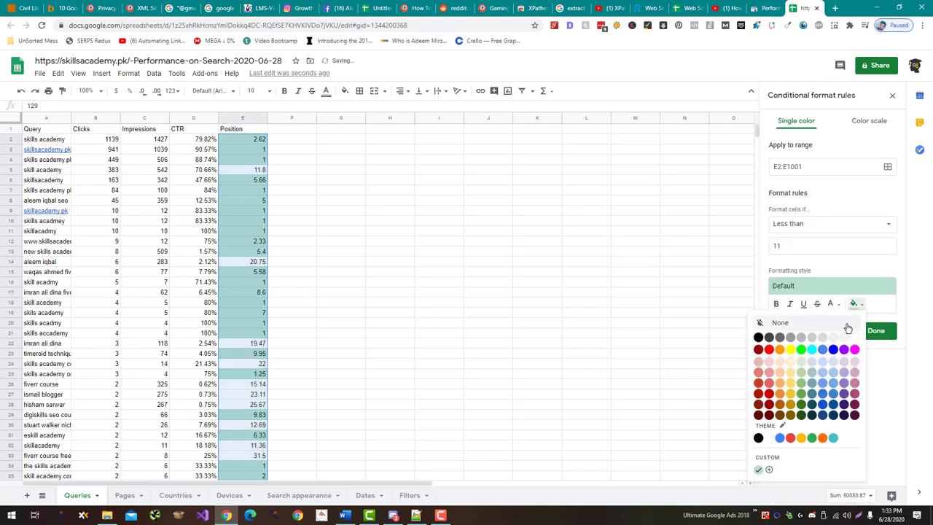
pyautogui.click(800, 350)
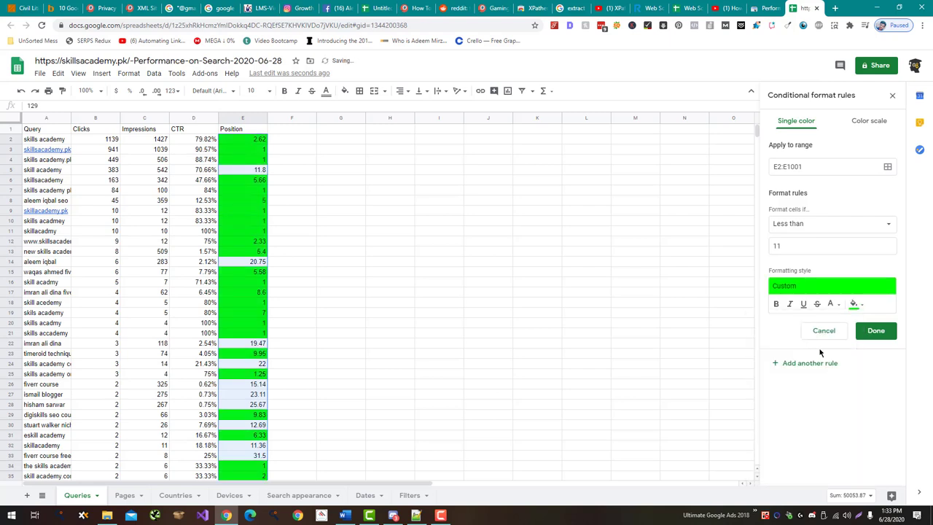
pyautogui.click(874, 331)
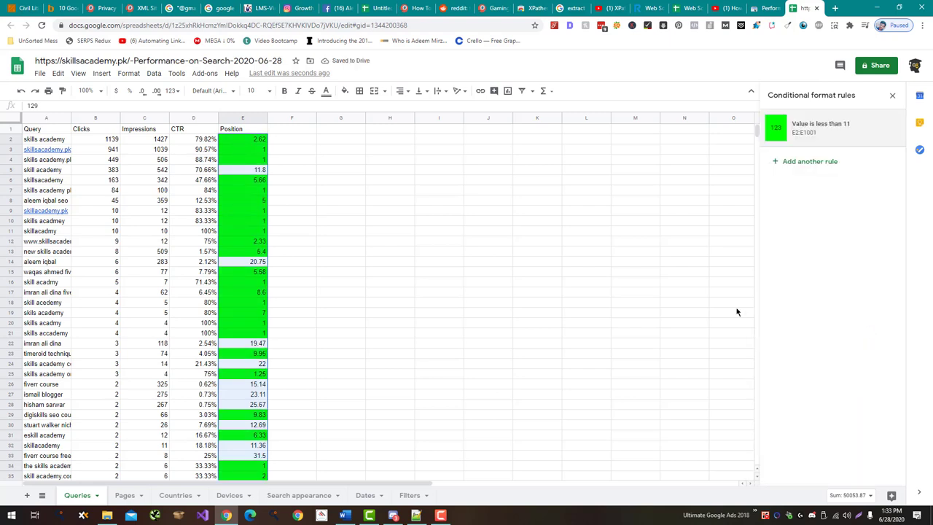
# Add a second rule on E2:E1001 with the condition Is between 11 and 20.
pyautogui.click(826, 162)
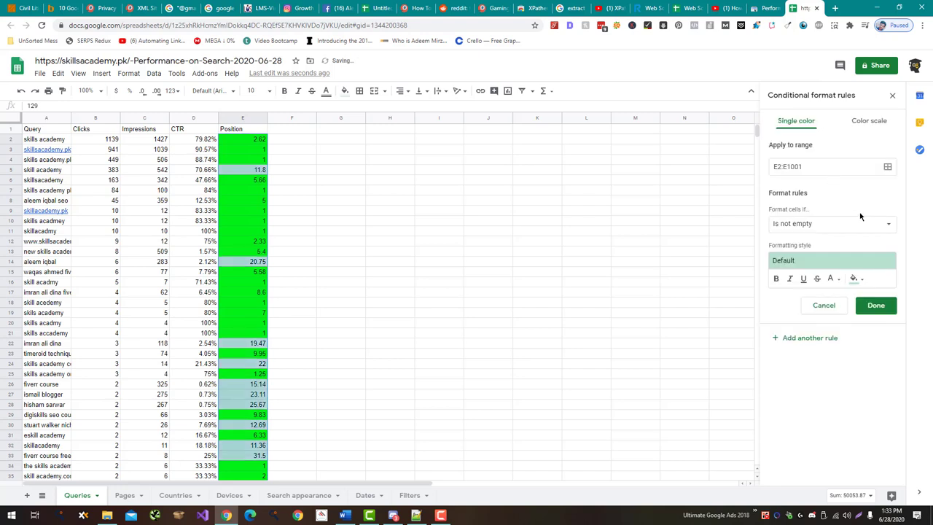
pyautogui.click(862, 231)
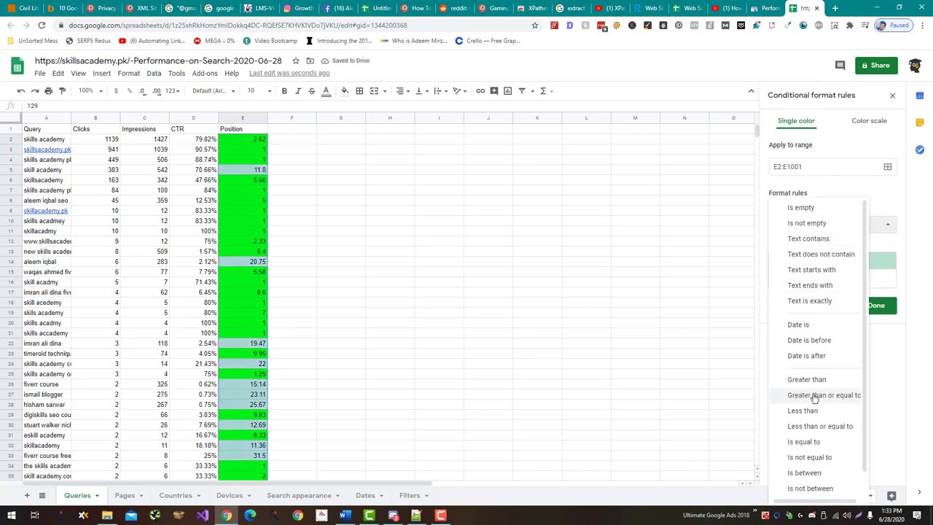
pyautogui.scroll(-2, 819, 391)
pyautogui.click(835, 446)
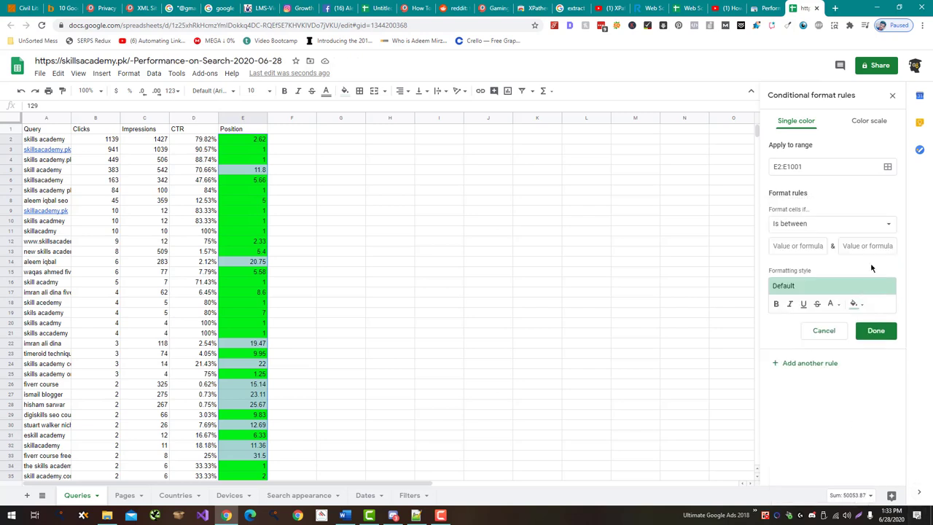
pyautogui.click(822, 246)
pyautogui.write('11')
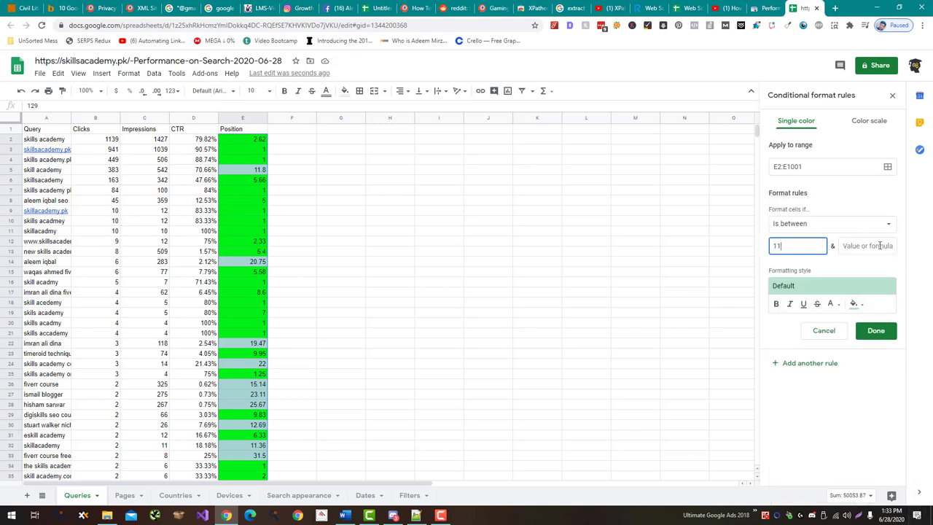
pyautogui.click(878, 246)
pyautogui.write('20')
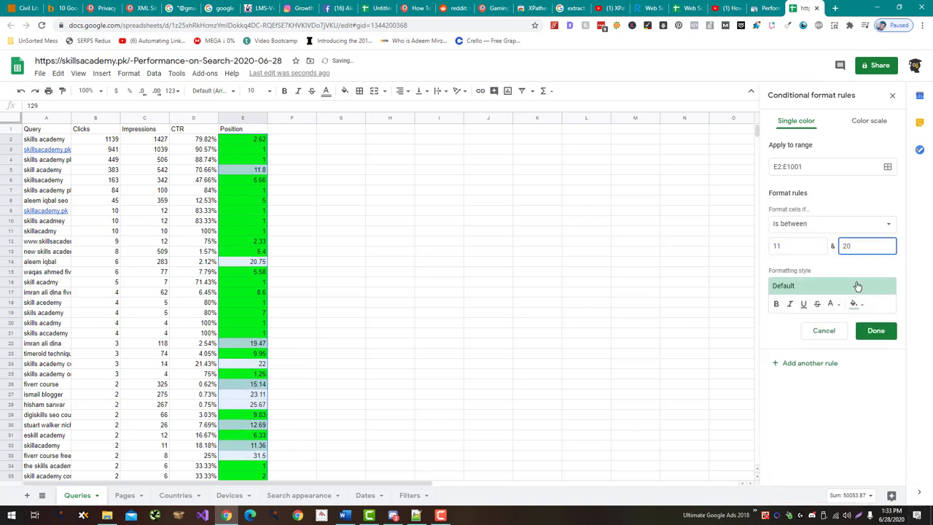
# Give the 11–20 rule an orange fill and save it.
pyautogui.click(854, 303)
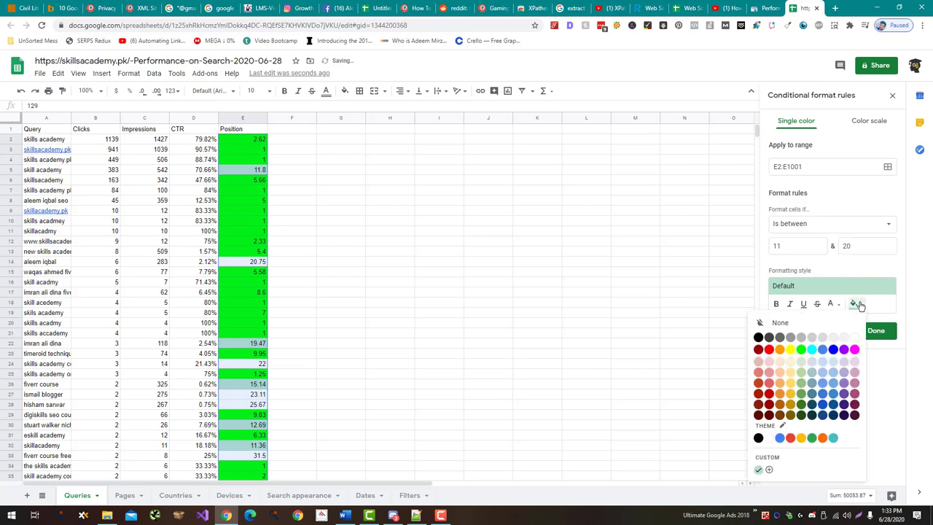
pyautogui.click(779, 349)
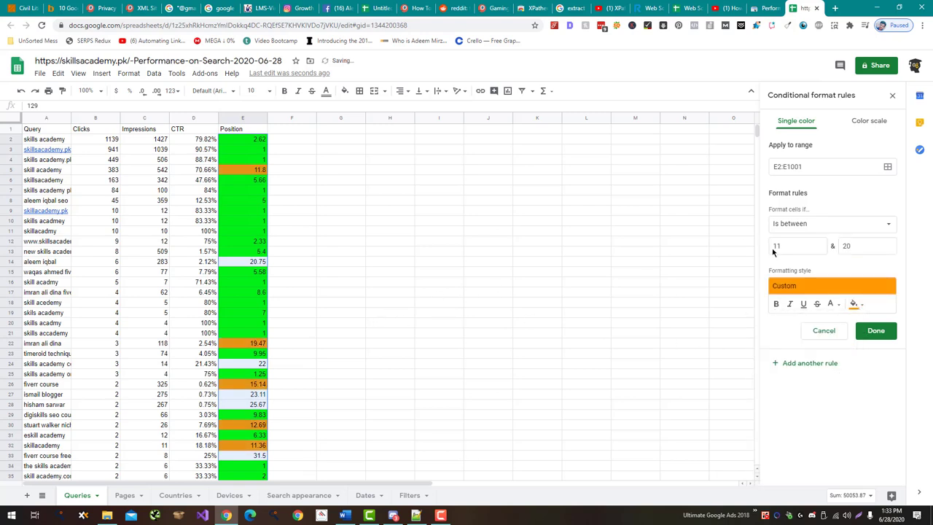
pyautogui.click(835, 231)
pyautogui.click(835, 402)
pyautogui.click(877, 334)
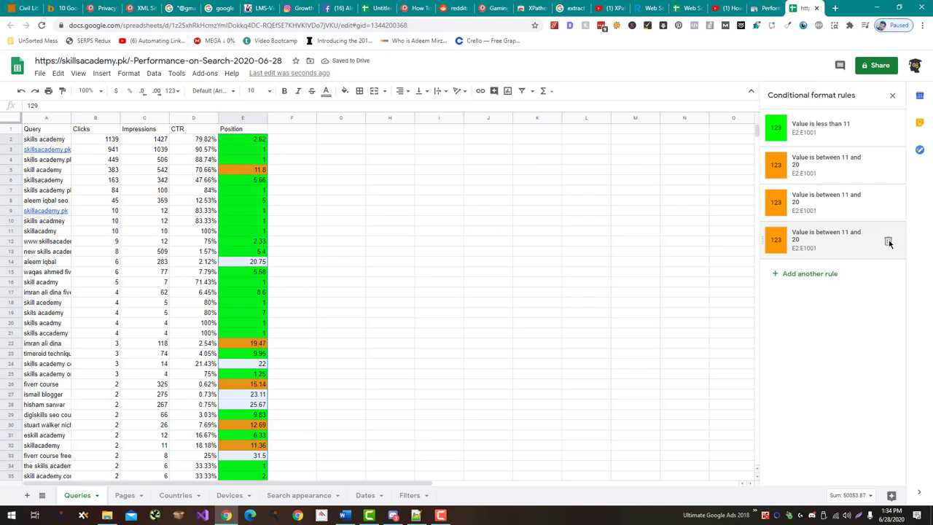
# Delete the two duplicate 11–20 rules and add another rule.
pyautogui.click(888, 242)
pyautogui.click(886, 201)
pyautogui.click(834, 203)
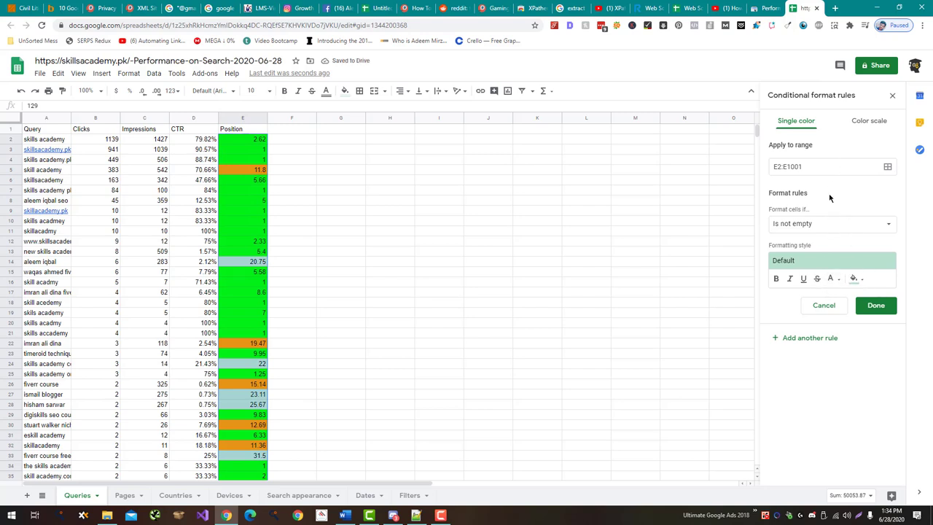
# Set the new rule's condition to Greater than 20.
pyautogui.click(827, 225)
pyautogui.scroll(-1, 822, 364)
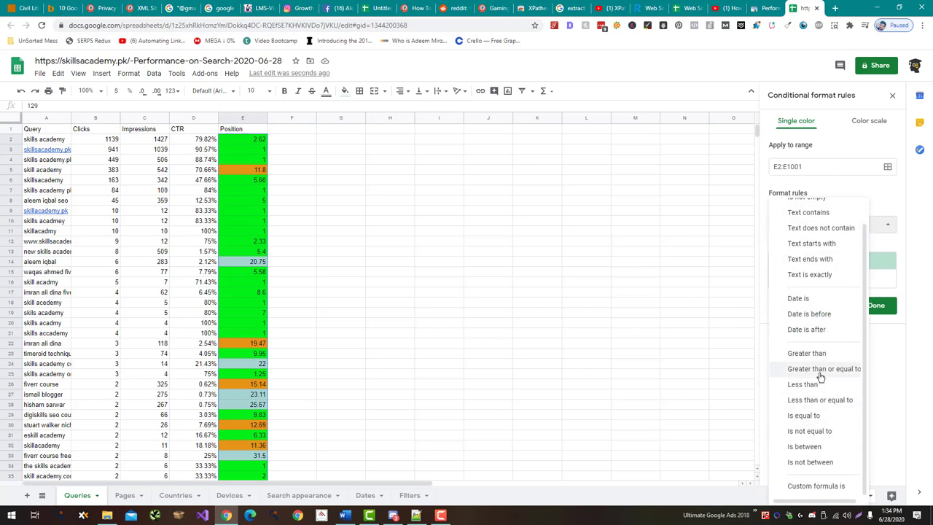
pyautogui.click(815, 446)
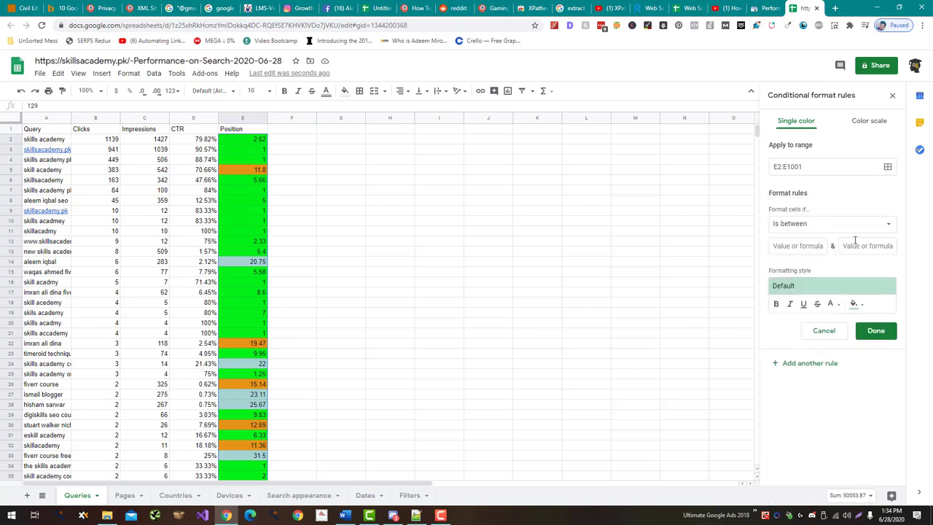
pyautogui.click(810, 248)
pyautogui.write('20')
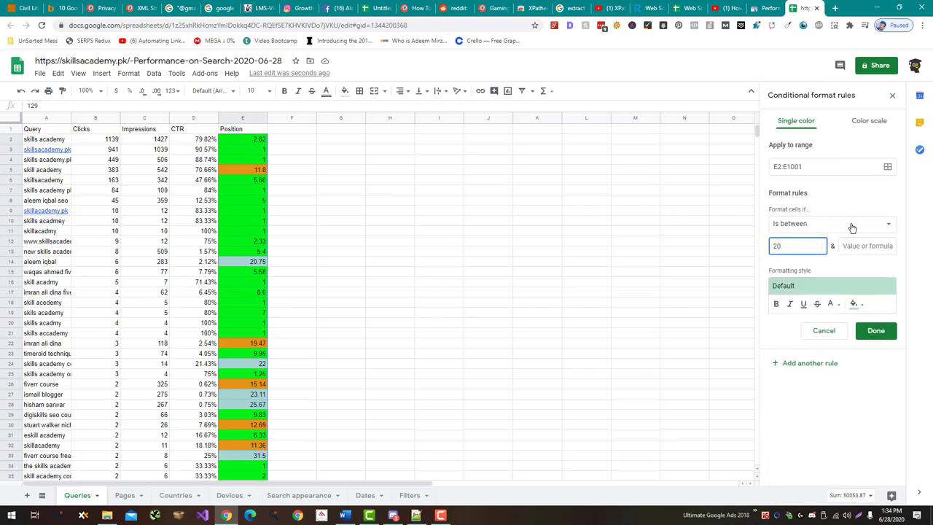
pyautogui.click(852, 228)
pyautogui.click(849, 231)
pyautogui.click(814, 246)
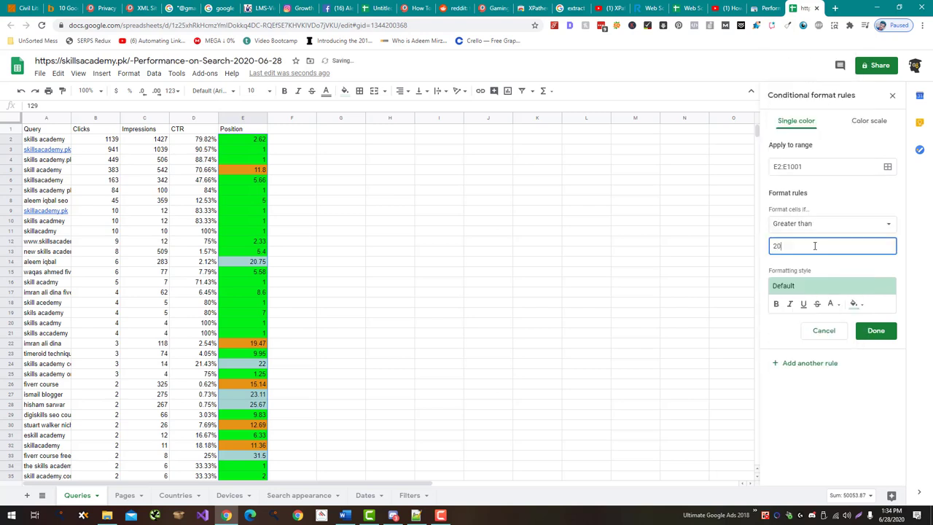
pyautogui.write('0')
# Give values above 20 a red fill with white text.
pyautogui.click(854, 304)
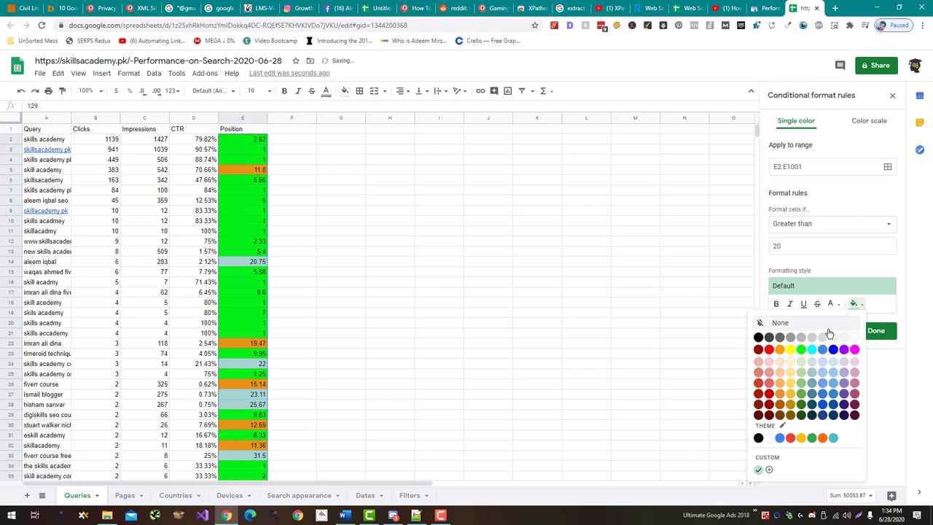
pyautogui.click(769, 349)
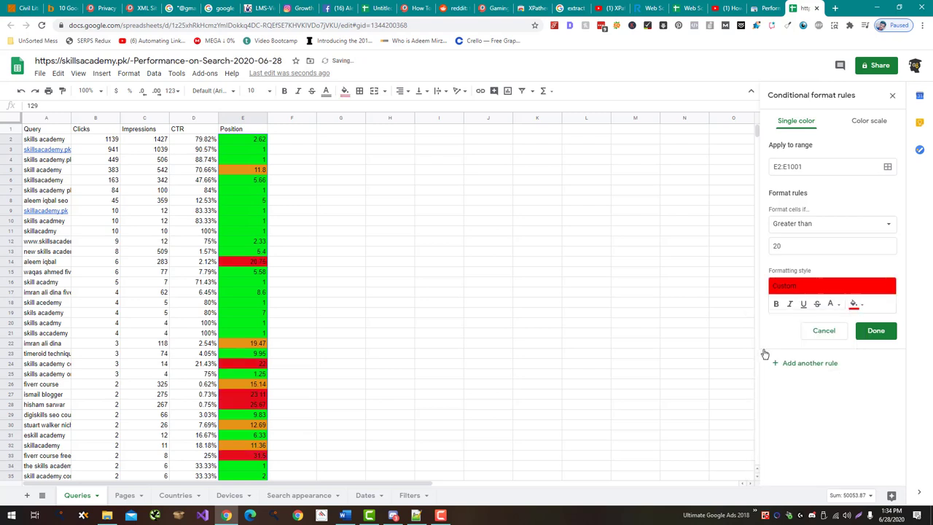
pyautogui.click(661, 328)
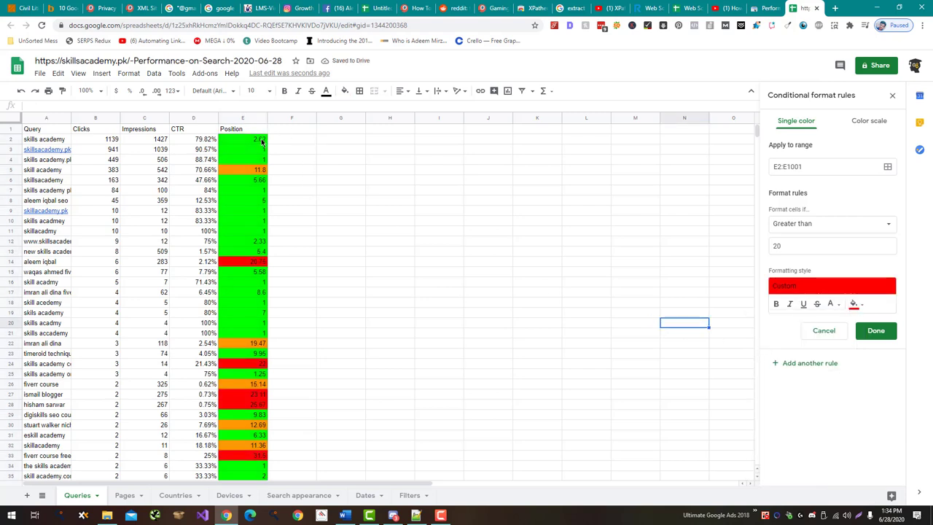
pyautogui.click(832, 304)
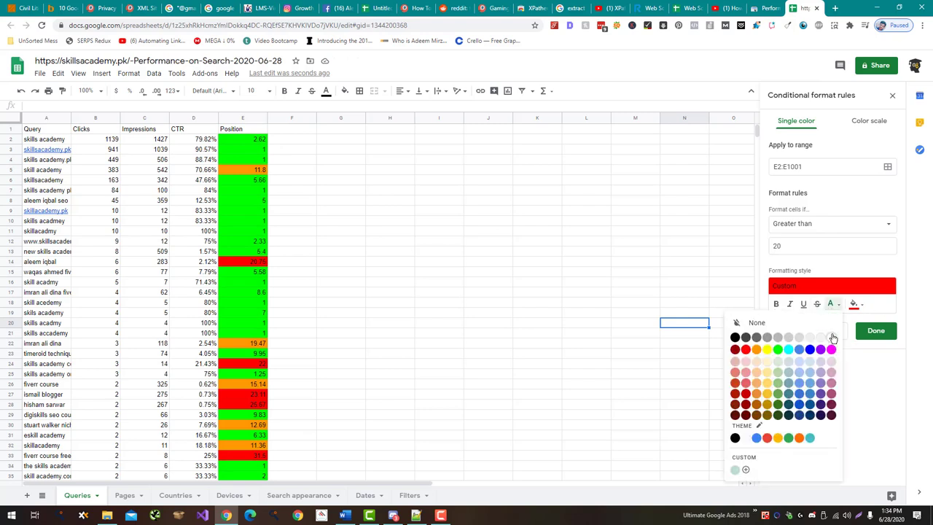
pyautogui.click(831, 338)
pyautogui.click(567, 305)
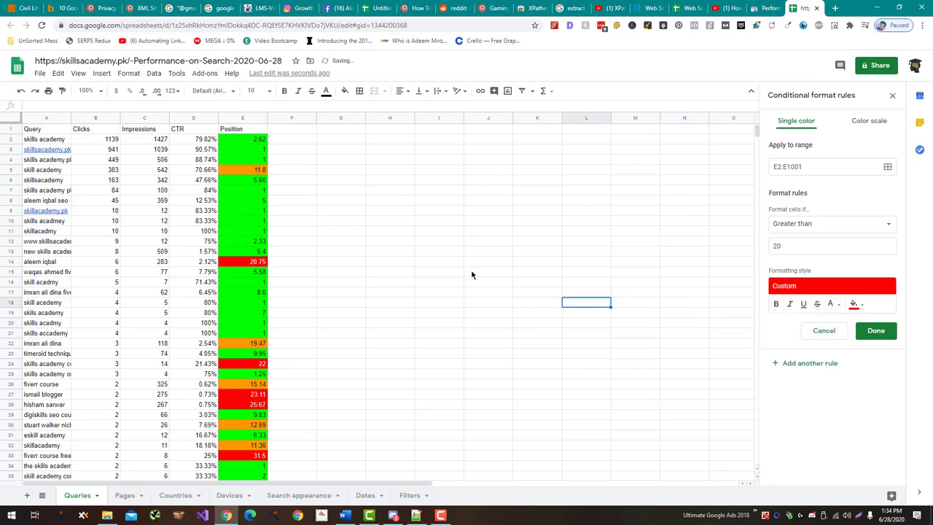
pyautogui.click(253, 138)
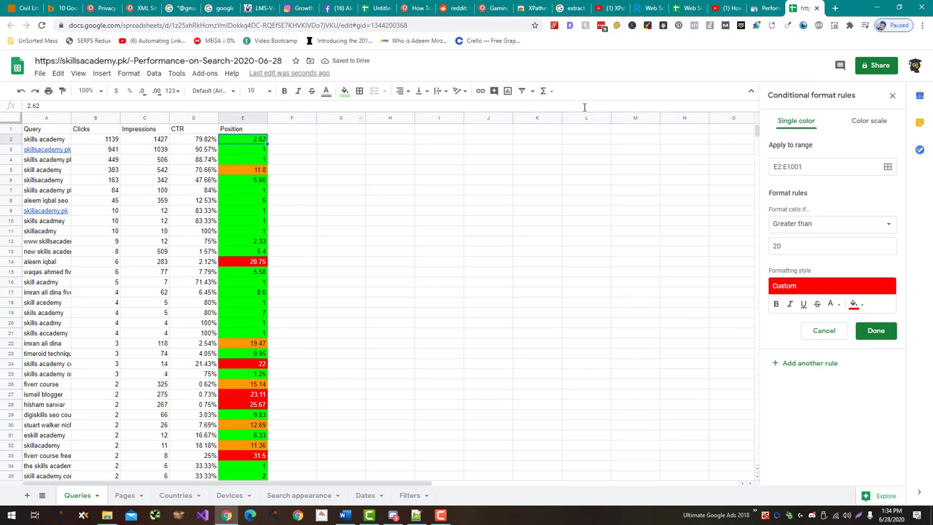
pyautogui.press('Up')
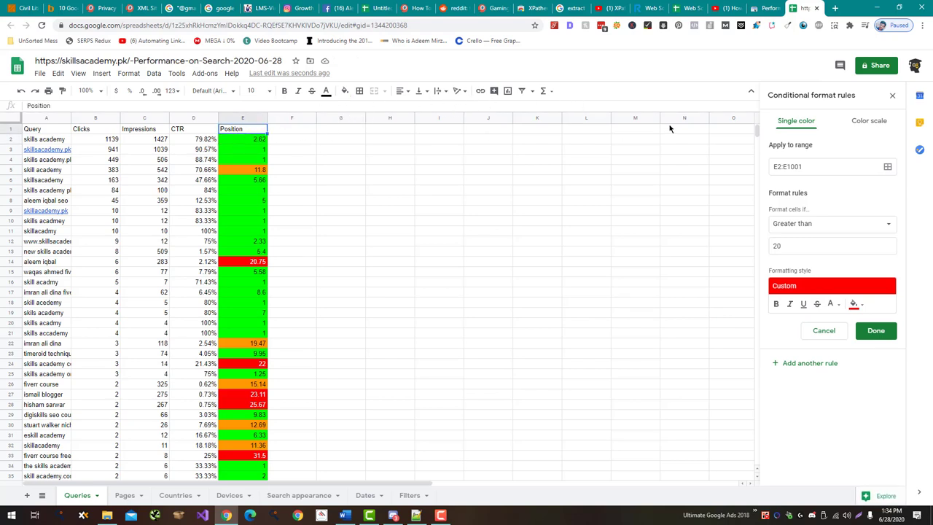
pyautogui.click(522, 90)
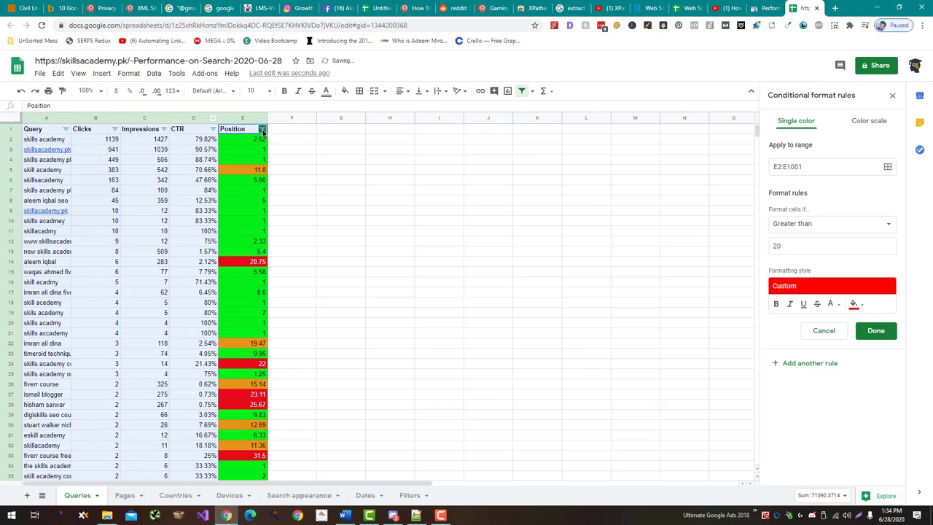
pyautogui.click(261, 129)
pyautogui.click(264, 144)
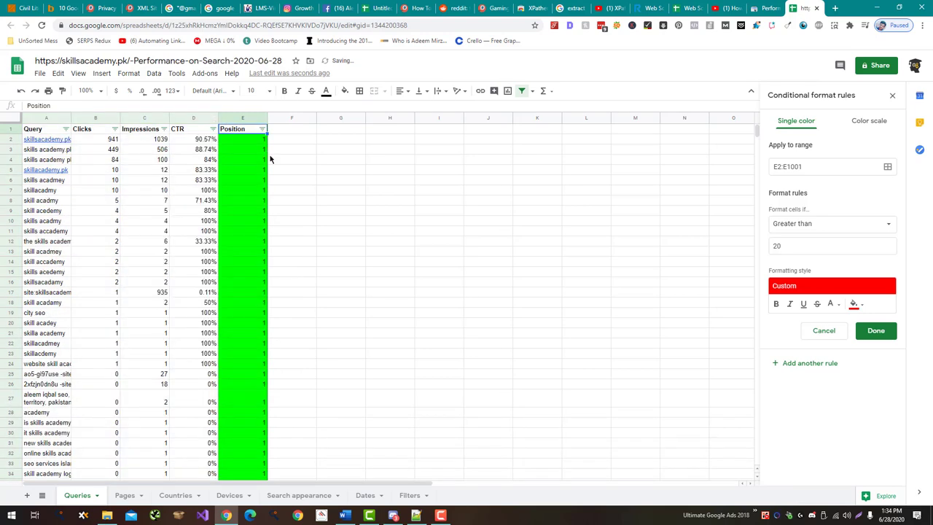
pyautogui.scroll(-3, 270, 158)
pyautogui.scroll(-3, 269, 159)
pyautogui.scroll(-3, 270, 158)
pyautogui.scroll(-3, 270, 158)
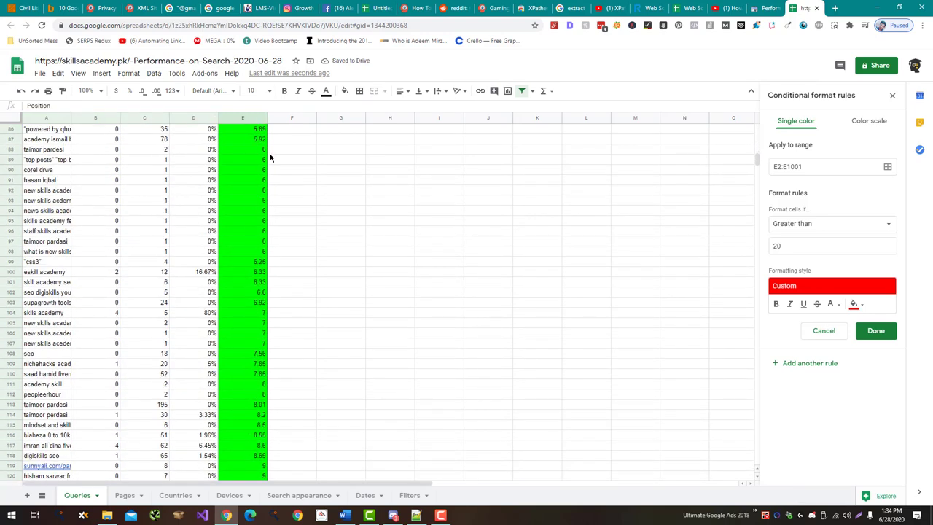
pyautogui.scroll(-3, 270, 158)
pyautogui.scroll(-3, 269, 158)
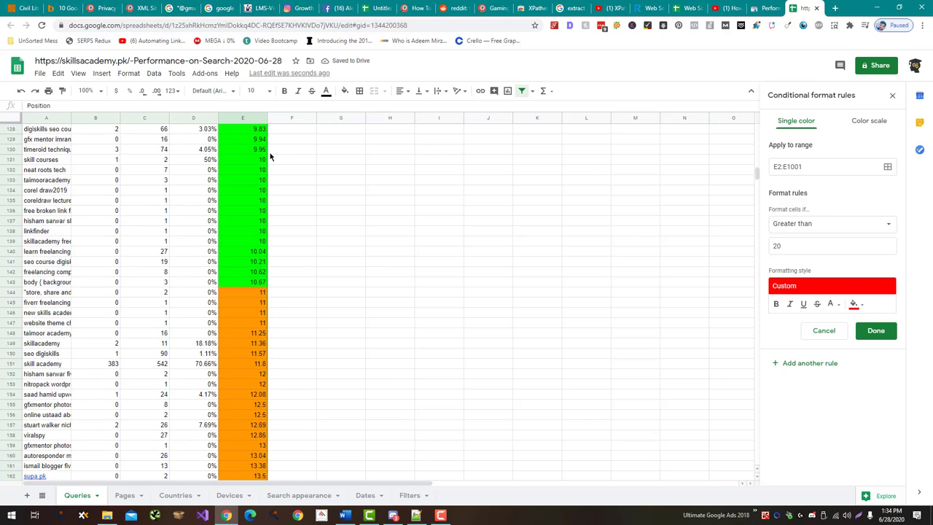
pyautogui.hotkey('ctrl', 'z')
pyautogui.scroll(3, 289, 184)
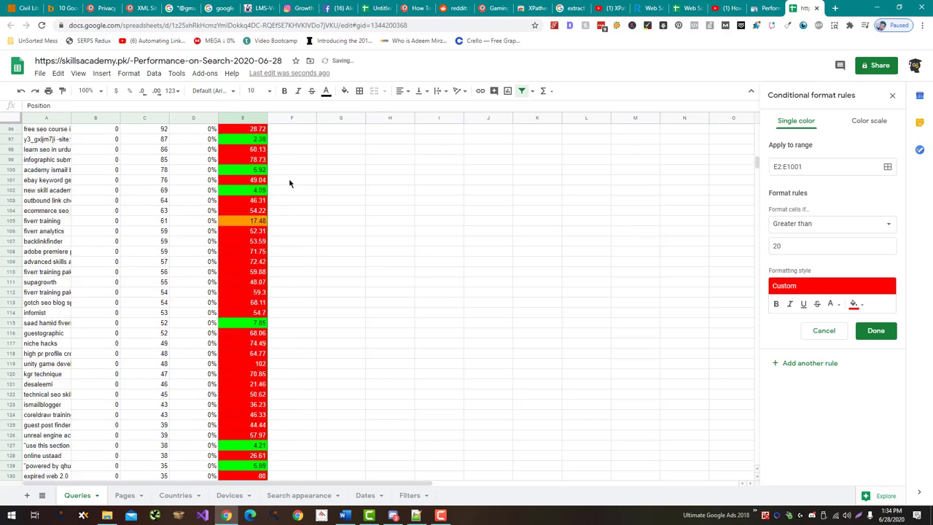
pyautogui.scroll(1, 289, 184)
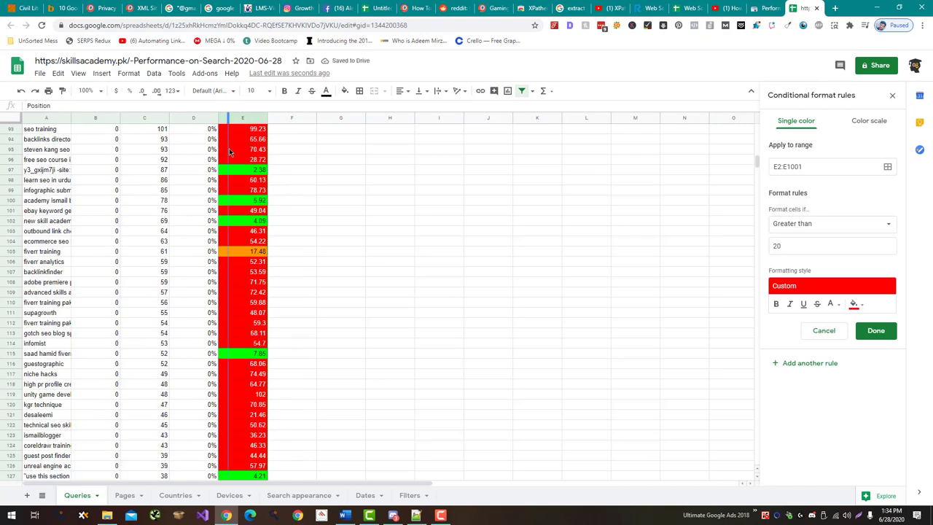
pyautogui.moveTo(71, 117); pyautogui.dragTo(229, 117)
pyautogui.scroll(1, 378, 204)
pyautogui.scroll(6, 377, 204)
pyautogui.scroll(5, 377, 204)
pyautogui.scroll(5, 378, 204)
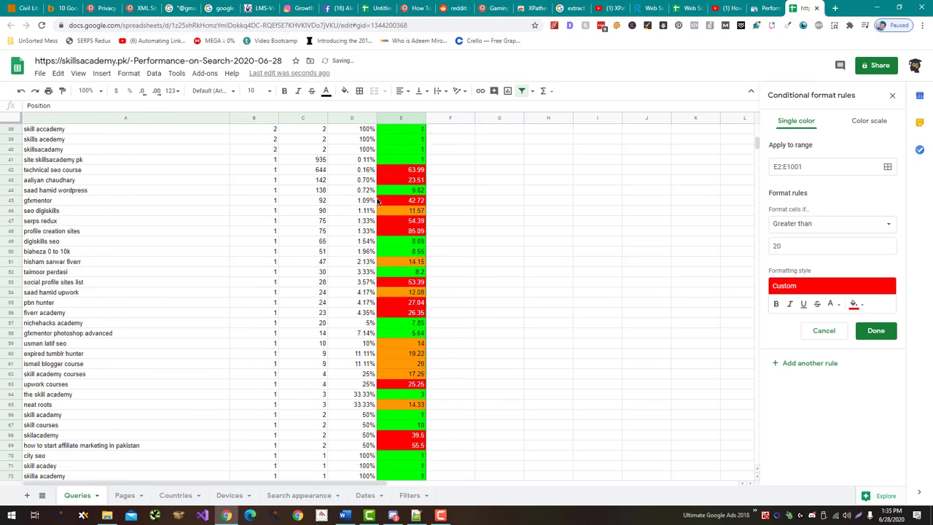
pyautogui.scroll(5, 377, 204)
pyautogui.scroll(2, 378, 204)
pyautogui.scroll(4, 378, 202)
pyautogui.scroll(1, 375, 187)
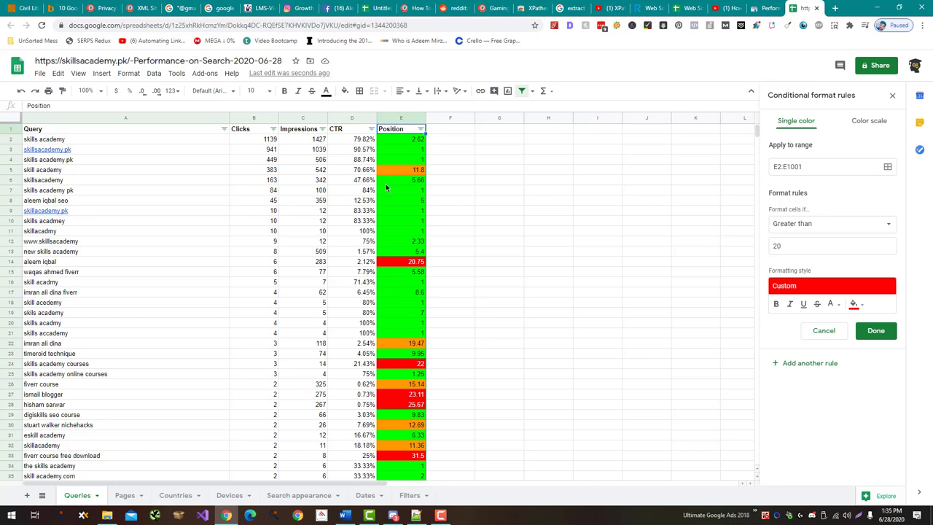
pyautogui.click(106, 293)
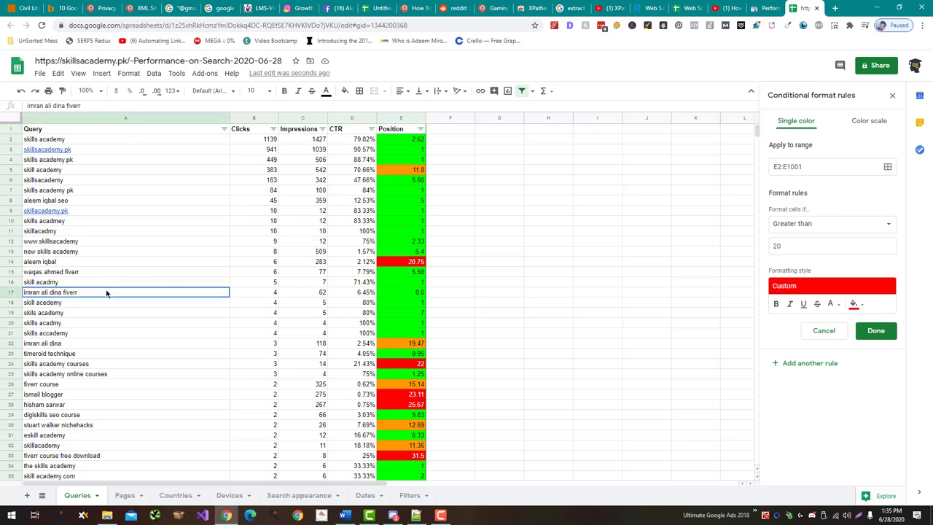
pyautogui.click(203, 276)
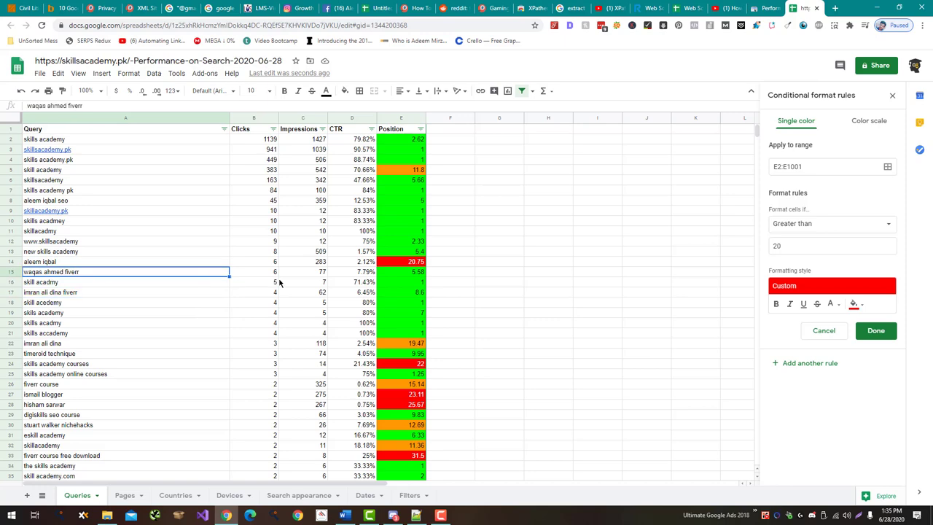
pyautogui.scroll(-2, 412, 270)
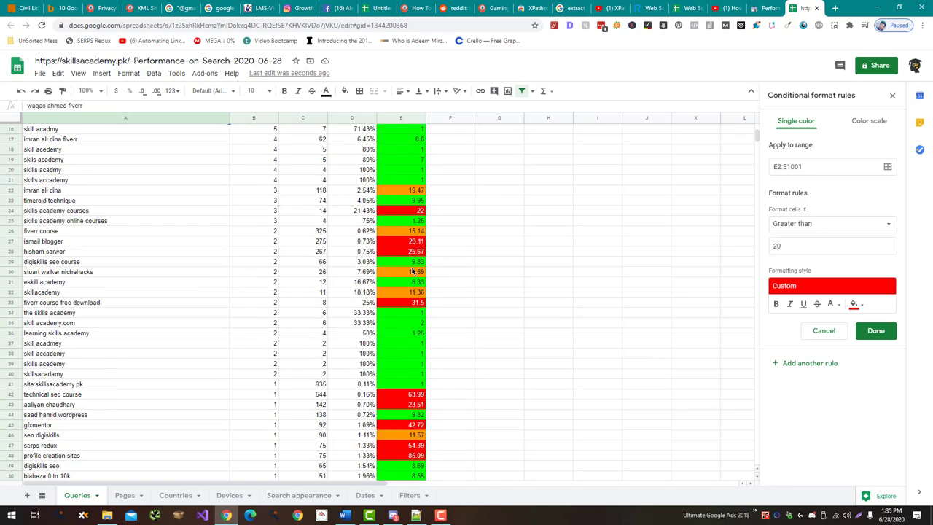
pyautogui.scroll(-2, 412, 271)
pyautogui.scroll(-2, 413, 270)
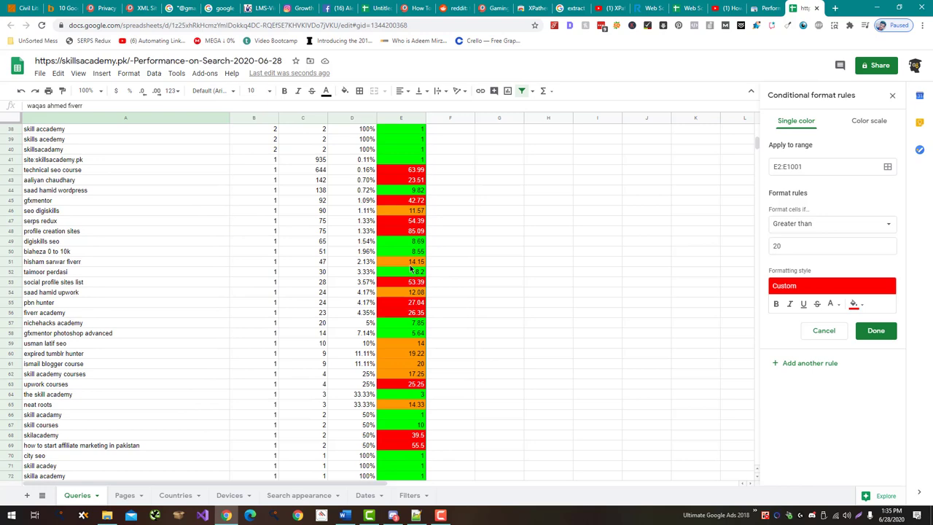
pyautogui.click(383, 252)
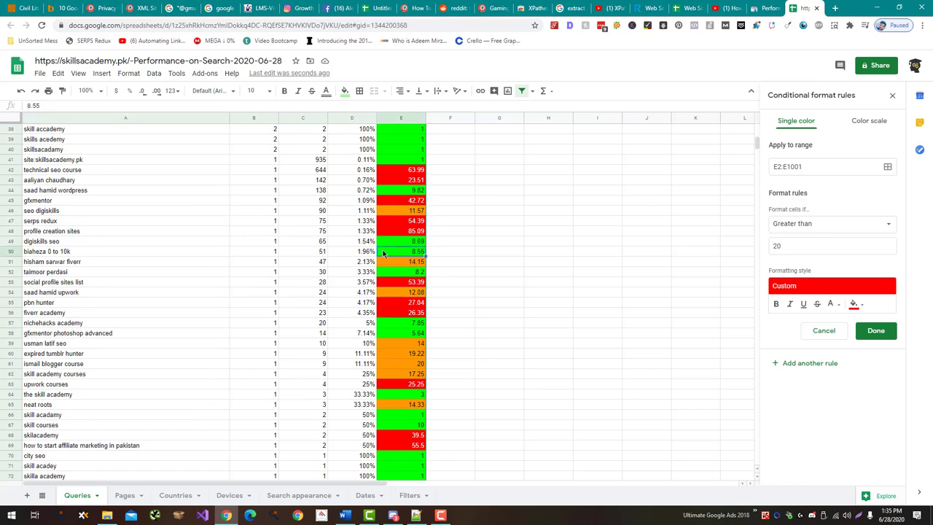
pyautogui.scroll(2, 383, 252)
pyautogui.scroll(4, 384, 253)
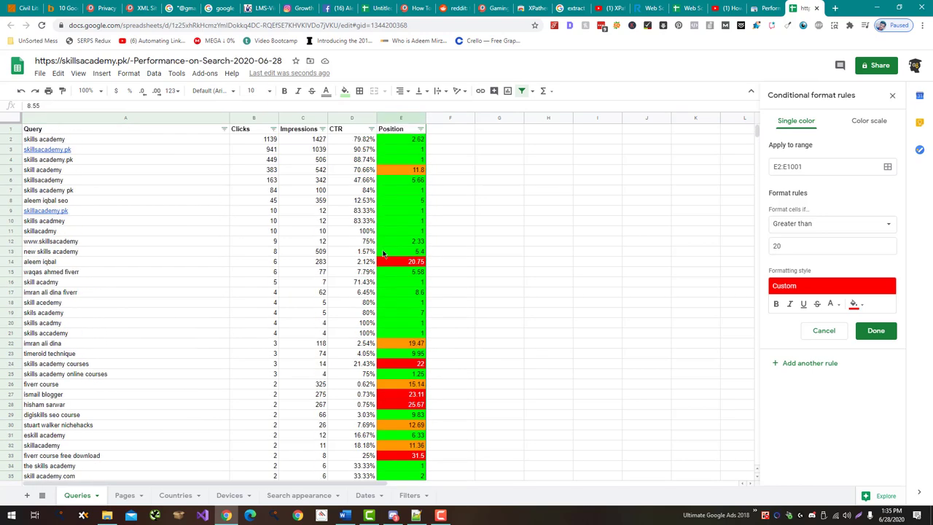
pyautogui.scroll(-3, 384, 252)
pyautogui.scroll(-4, 384, 253)
pyautogui.scroll(-3, 383, 253)
pyautogui.scroll(-2, 384, 253)
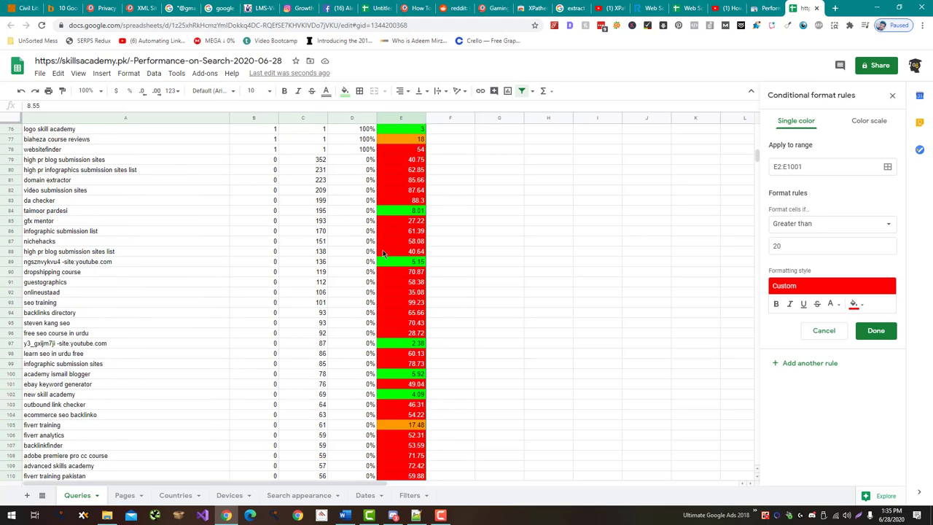
pyautogui.scroll(-3, 383, 253)
pyautogui.scroll(-4, 383, 253)
pyautogui.scroll(-3, 383, 252)
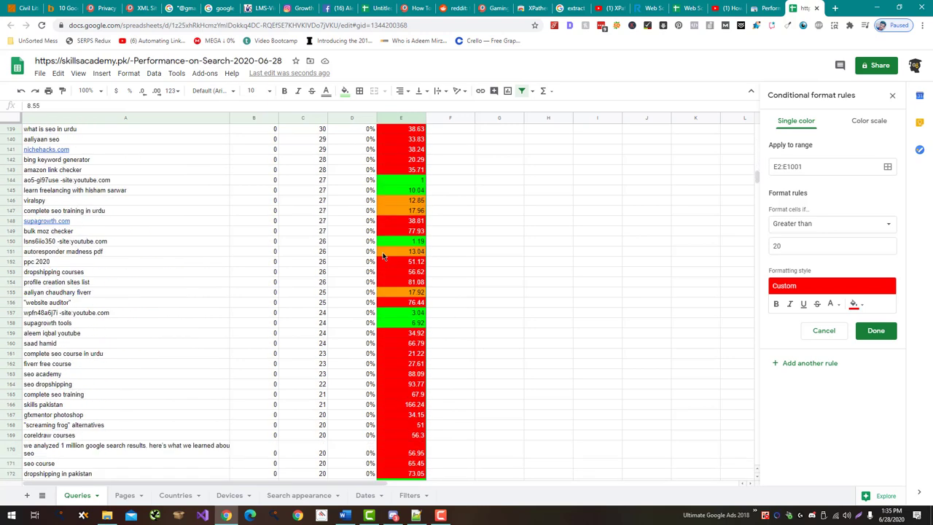
pyautogui.scroll(-3, 383, 255)
pyautogui.scroll(-3, 384, 255)
pyautogui.scroll(-3, 383, 255)
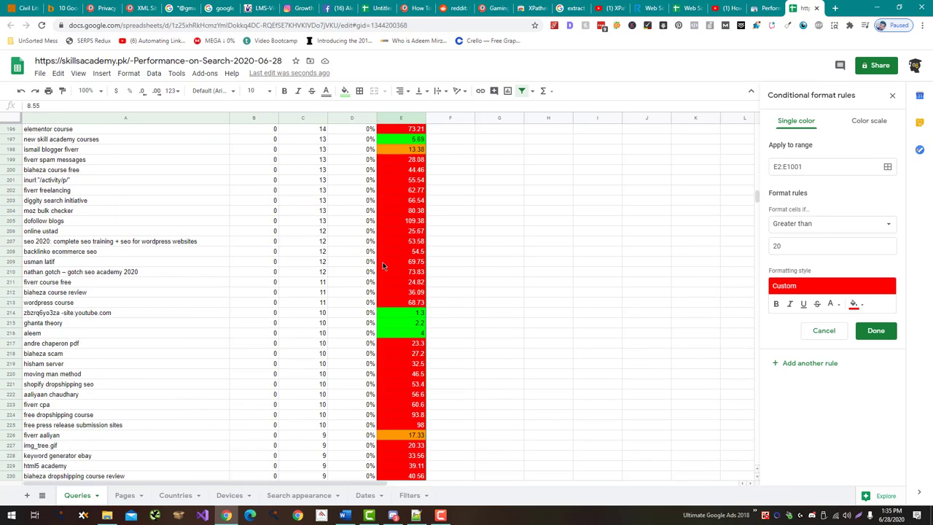
pyautogui.scroll(-2, 384, 267)
pyautogui.scroll(-3, 383, 267)
pyautogui.scroll(-3, 381, 269)
pyautogui.scroll(-2, 380, 270)
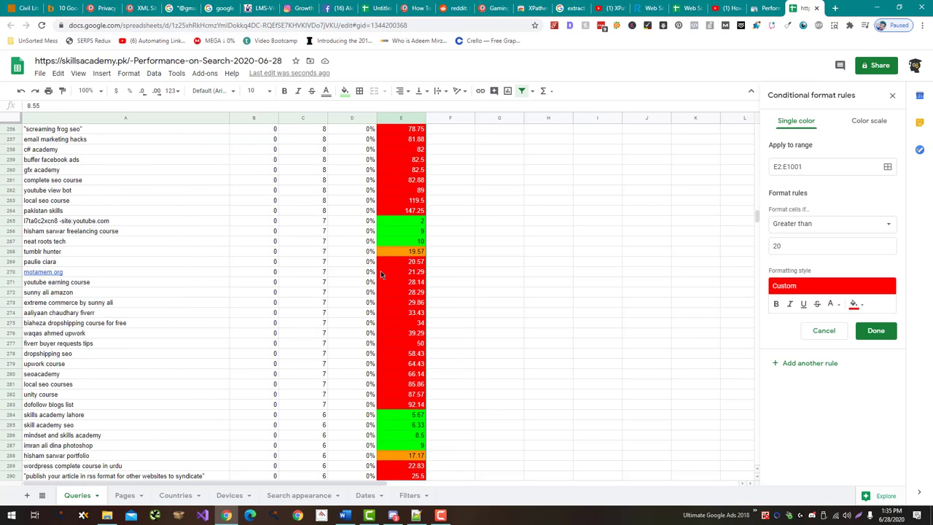
pyautogui.scroll(-2, 381, 270)
pyautogui.scroll(-3, 380, 279)
pyautogui.scroll(-1, 373, 295)
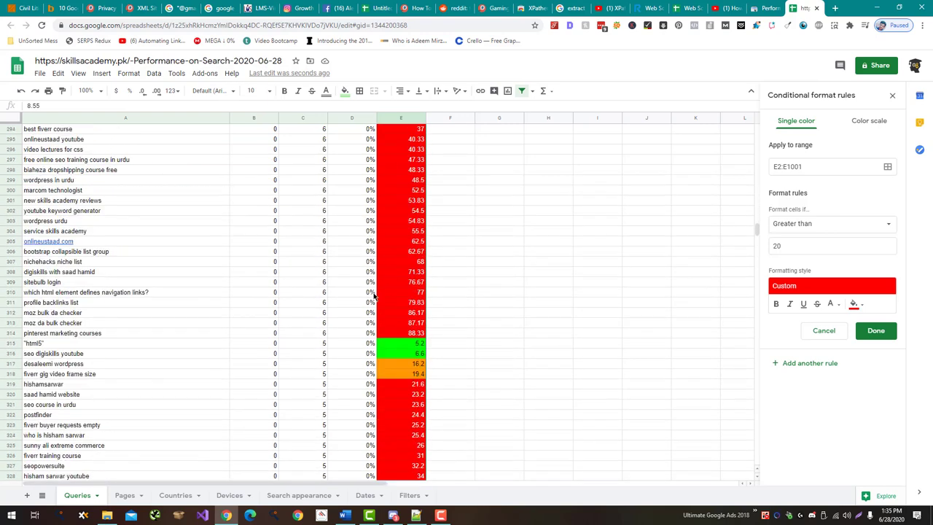
pyautogui.scroll(-3, 380, 294)
pyautogui.scroll(-1, 381, 294)
pyautogui.scroll(-3, 383, 299)
pyautogui.scroll(-3, 383, 299)
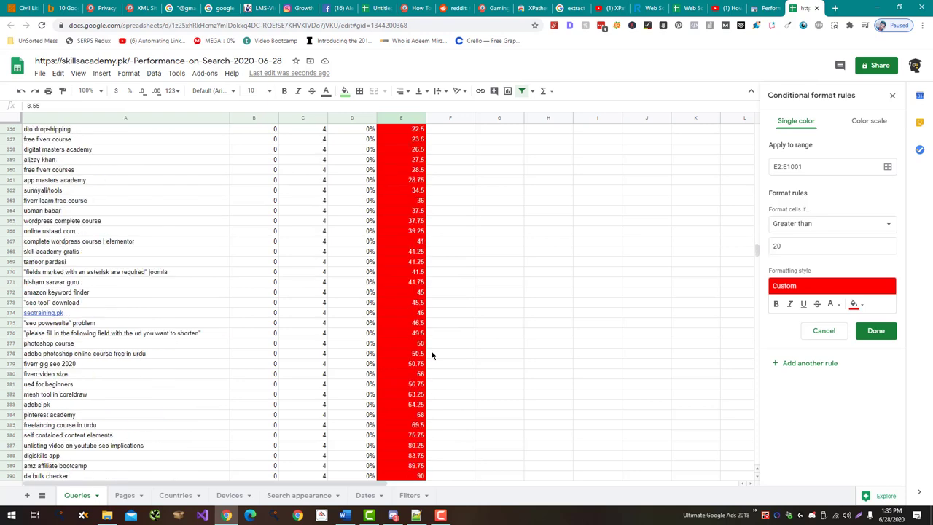
pyautogui.scroll(-2, 394, 313)
pyautogui.scroll(-2, 408, 335)
pyautogui.scroll(-1, 430, 355)
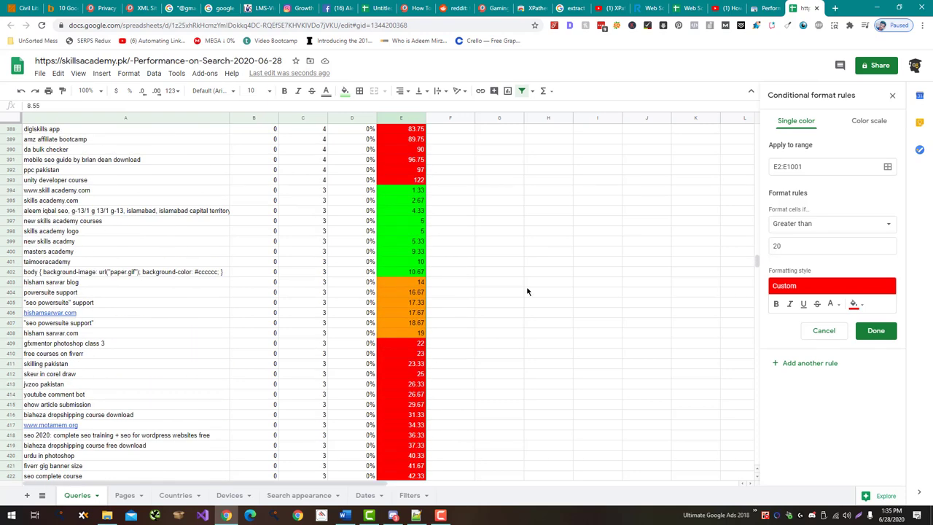
pyautogui.moveTo(758, 264)
pyautogui.mouseDown()
pyautogui.moveTo(759, 418)
pyautogui.moveTo(742, 127)
pyautogui.mouseUp()
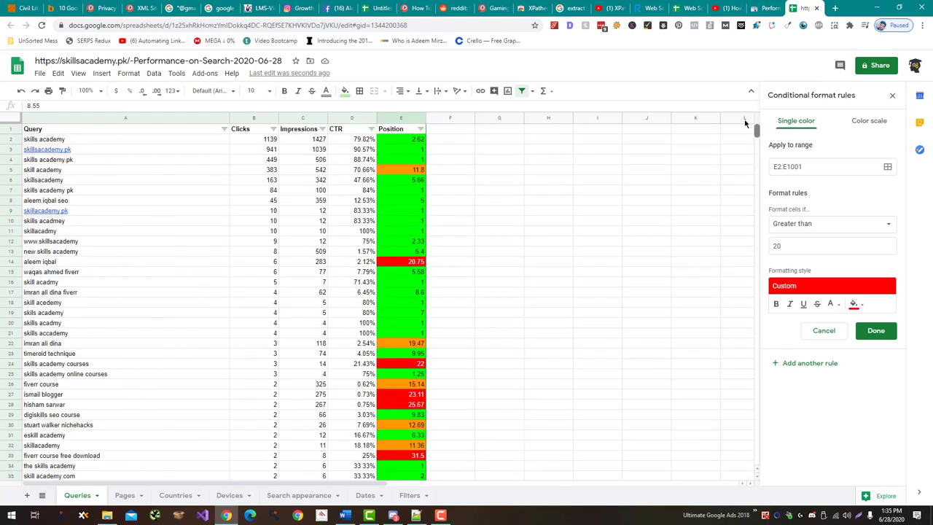
# Compare the last 3 months to the previous period and export the data to Google Sheets.
pyautogui.click(769, 8)
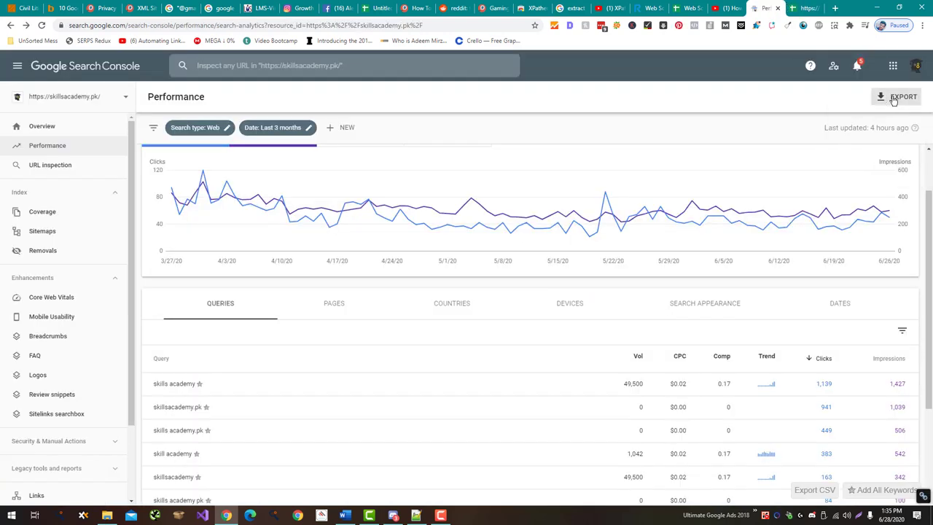
pyautogui.click(894, 100)
pyautogui.click(311, 128)
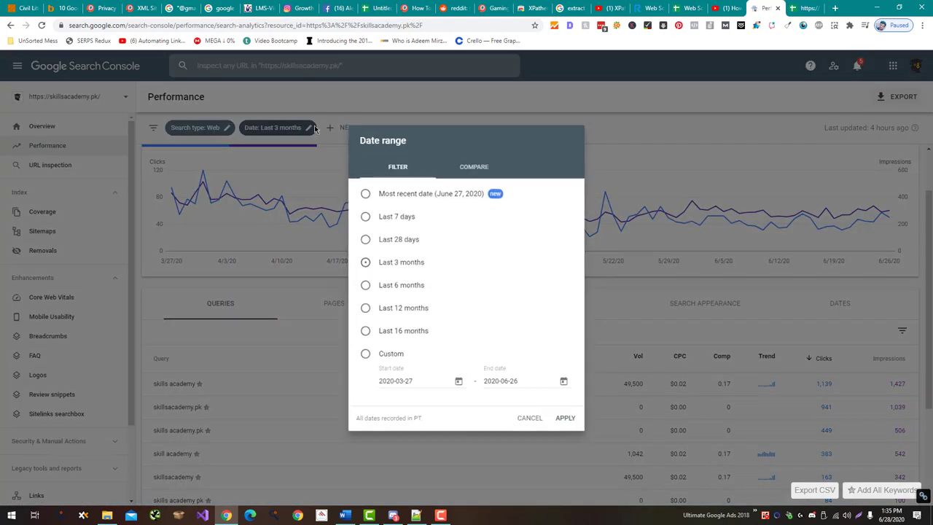
pyautogui.click(483, 167)
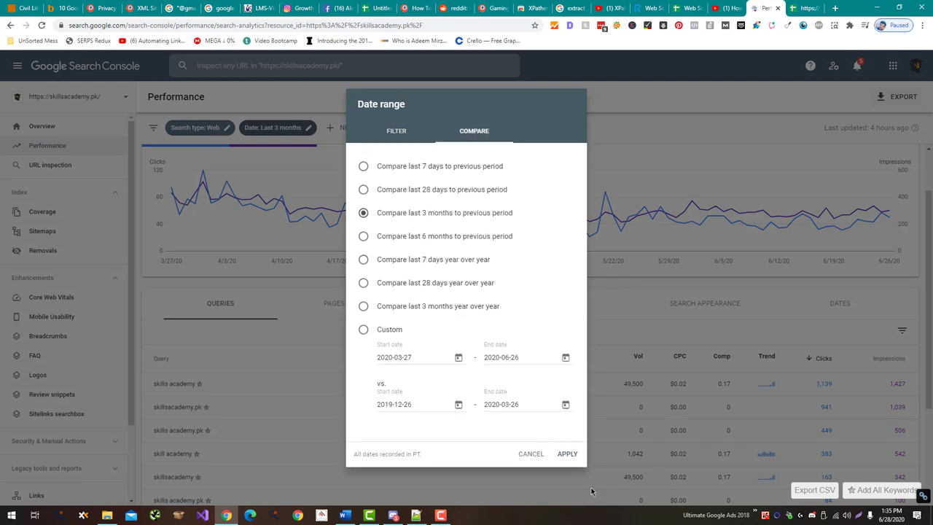
pyautogui.click(567, 454)
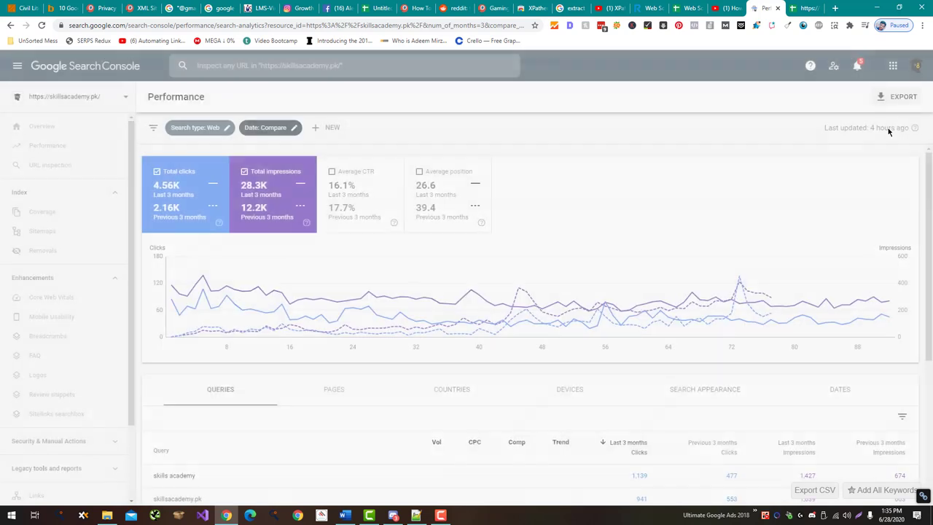
pyautogui.click(898, 97)
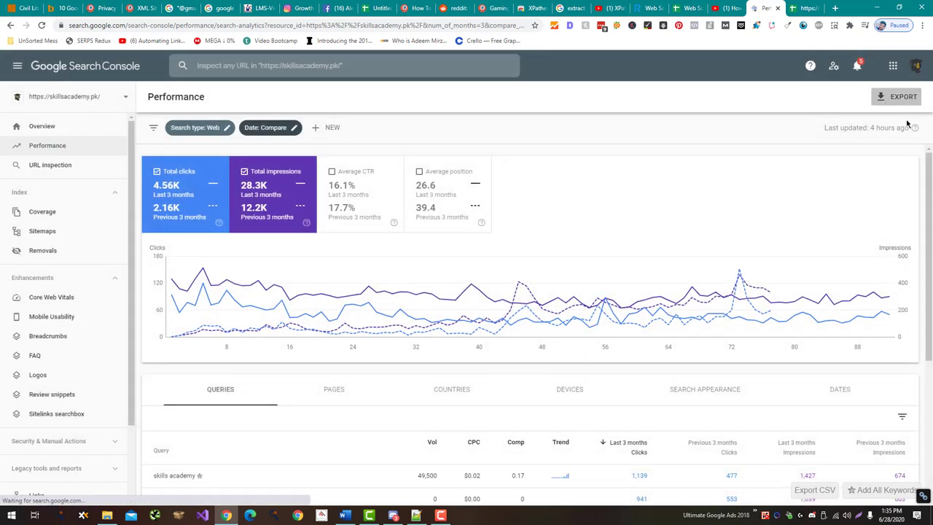
pyautogui.click(897, 126)
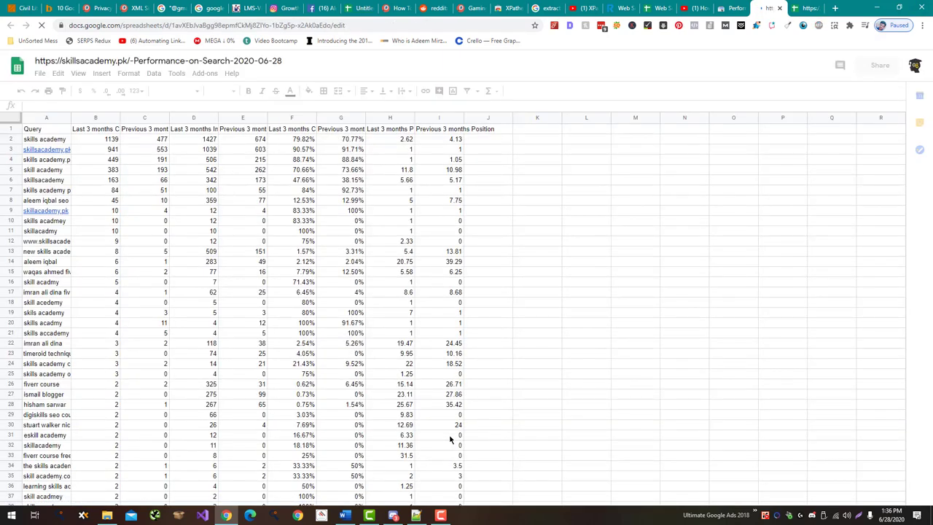
# Enter the header 'Clicks Changed' in J1 and select the IFS formula in the Word notes.
pyautogui.click(500, 132)
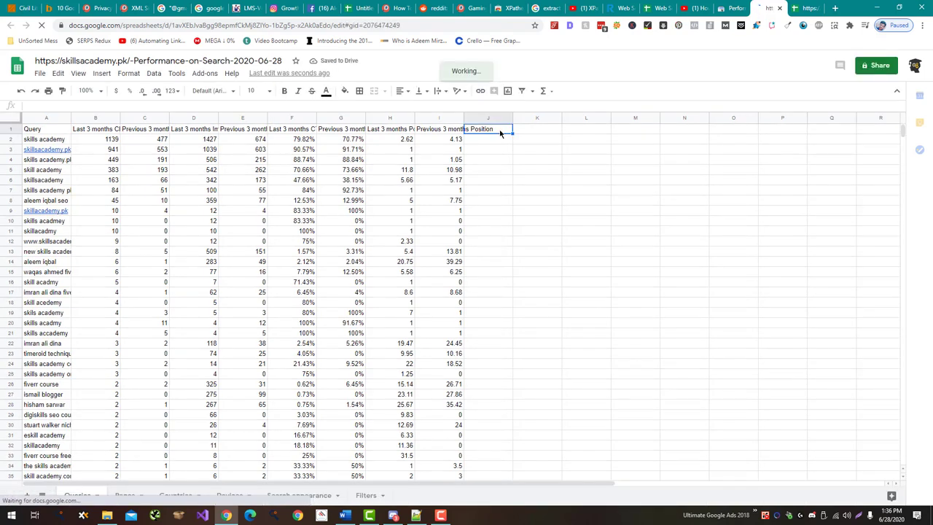
pyautogui.write('Clicks')
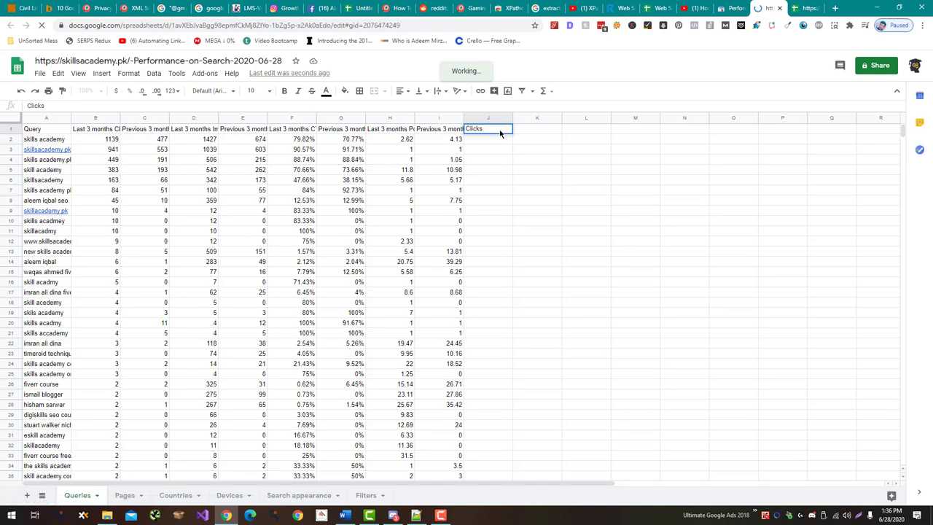
pyautogui.write(' Changed')
pyautogui.press('Return')
pyautogui.hotkey('alt', 'Tab')
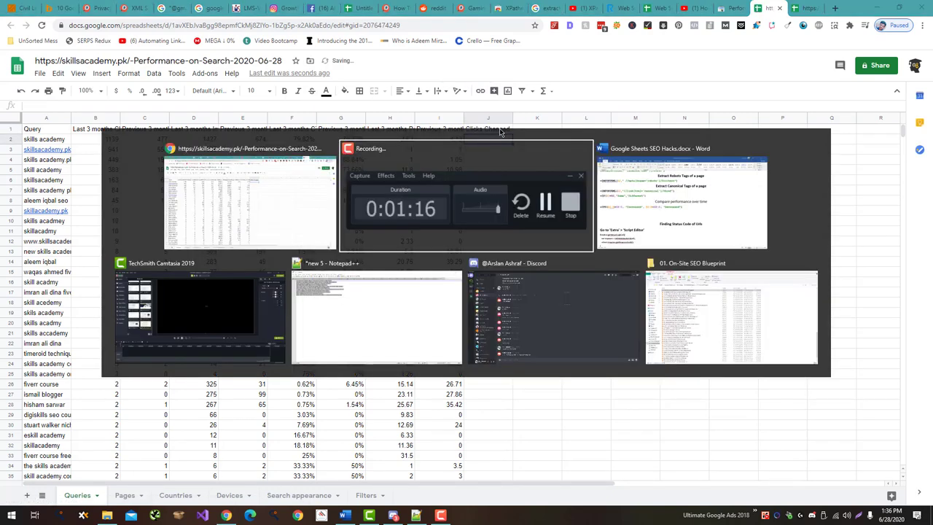
pyautogui.press('Tab')
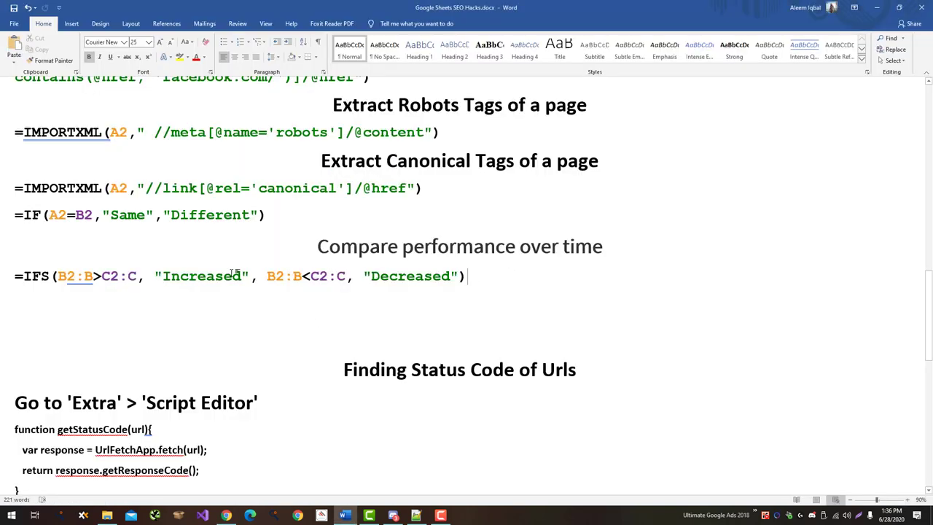
pyautogui.moveTo(470, 277); pyautogui.dragTo(11, 282)
pyautogui.hotkey('ctrl', 'c')
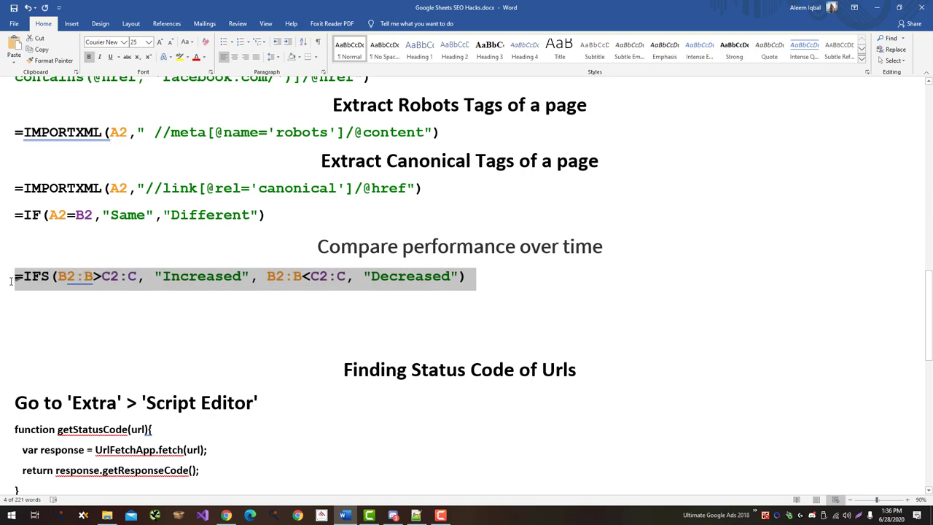
pyautogui.hotkey('alt', 'Tab')
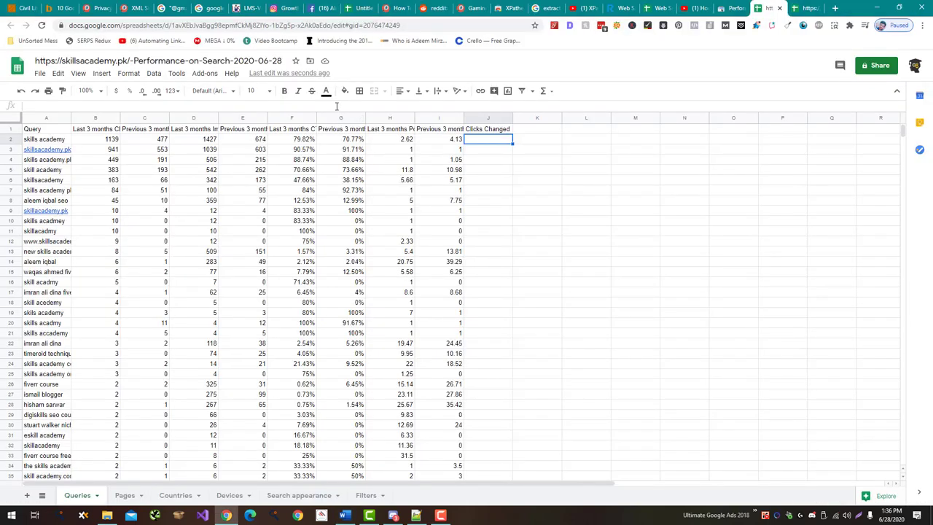
# Paste the IFS formula into J2, fill it down column J, and inspect the #N/A in J26.
pyautogui.hotkey('ctrl', 'v')
pyautogui.press('Return')
pyautogui.click(494, 142)
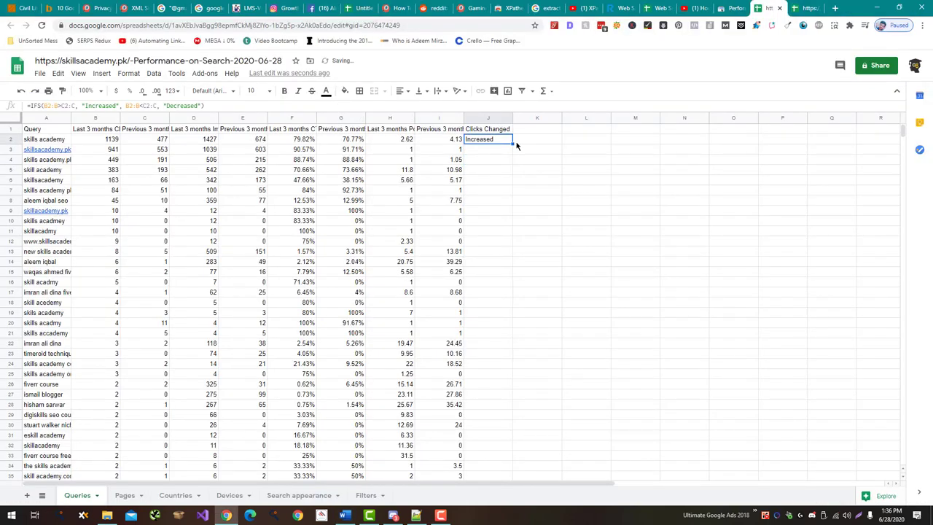
pyautogui.moveTo(512, 144)
pyautogui.mouseDown()
pyautogui.moveTo(512, 503)
pyautogui.moveTo(512, 474)
pyautogui.mouseUp()
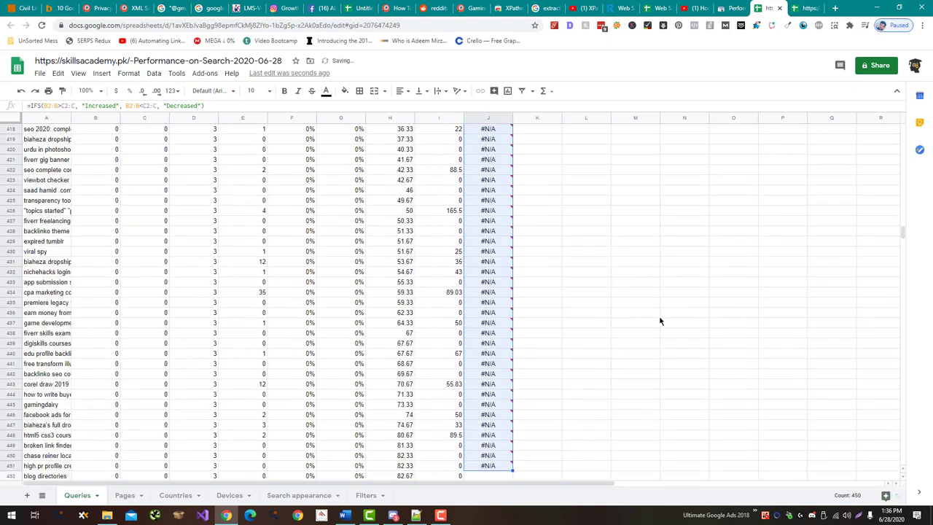
pyautogui.moveTo(901, 232); pyautogui.dragTo(895, 131)
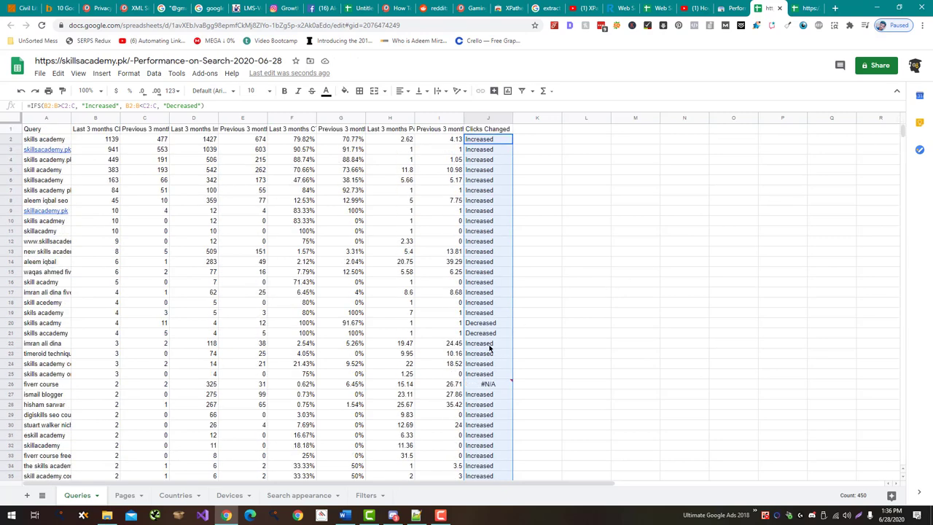
pyautogui.click(488, 383)
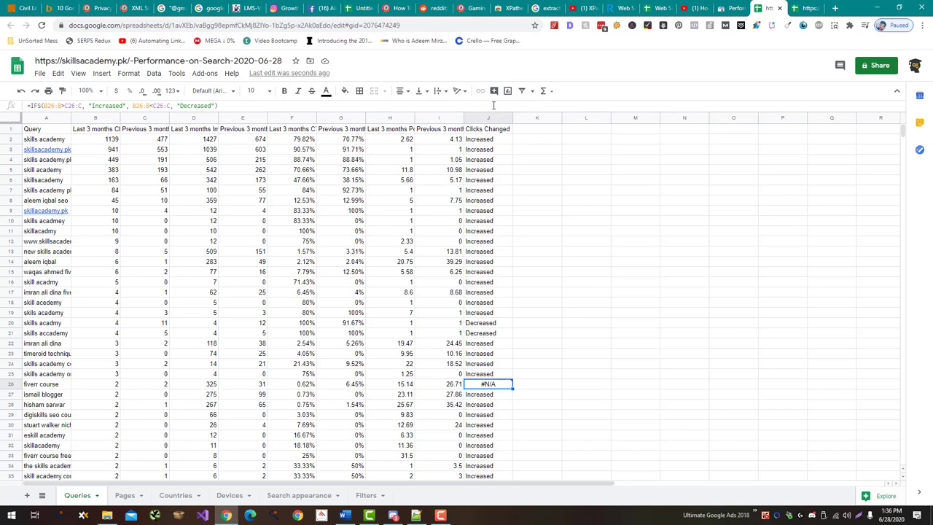
# Check J2 and J20's Decreased result against the clicks in columns B and C, widening column B.
pyautogui.click(474, 141)
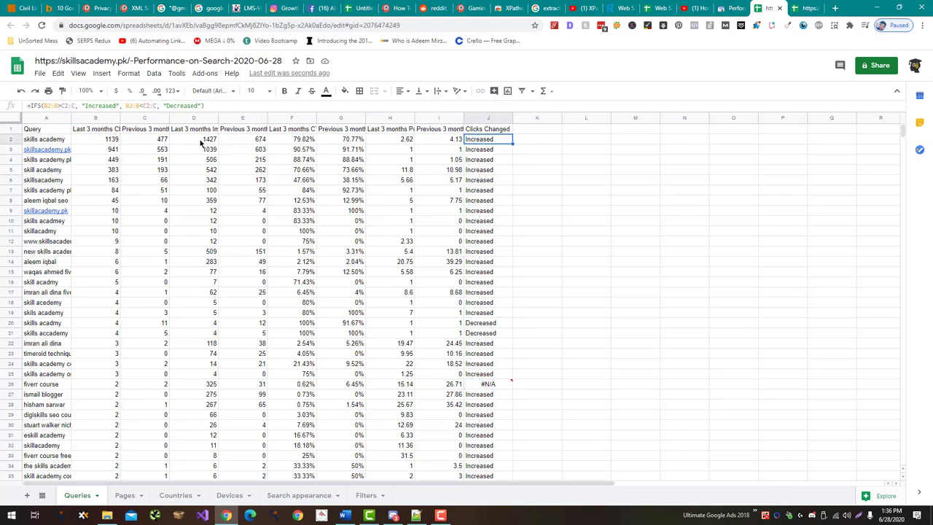
pyautogui.click(167, 139)
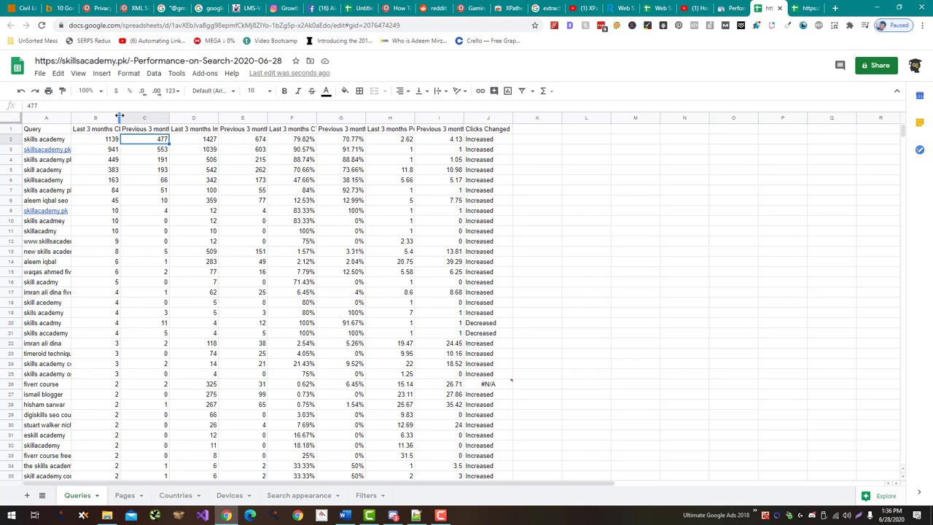
pyautogui.moveTo(173, 129); pyautogui.dragTo(176, 130)
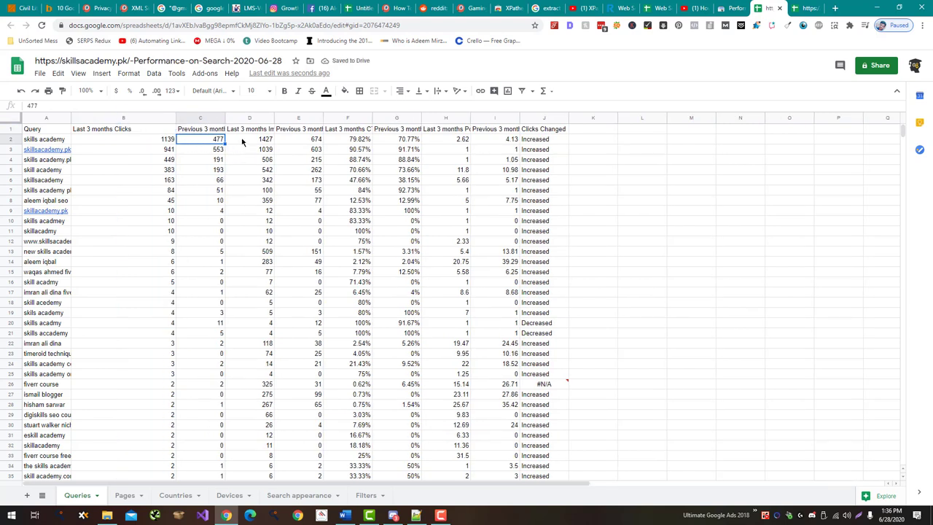
pyautogui.keyDown('shift'); pyautogui.click(174, 143); pyautogui.keyUp('shift')
pyautogui.click(200, 142)
pyautogui.click(541, 315)
pyautogui.click(543, 327)
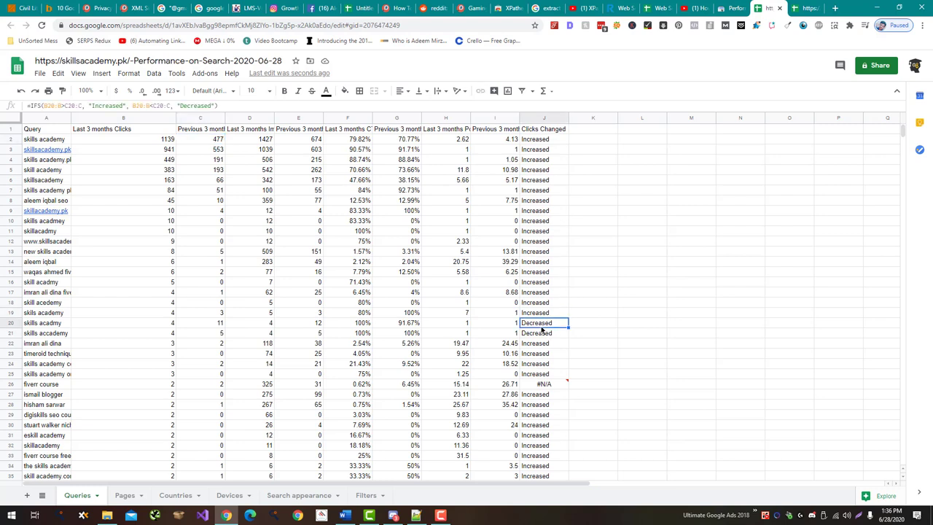
pyautogui.click(162, 325)
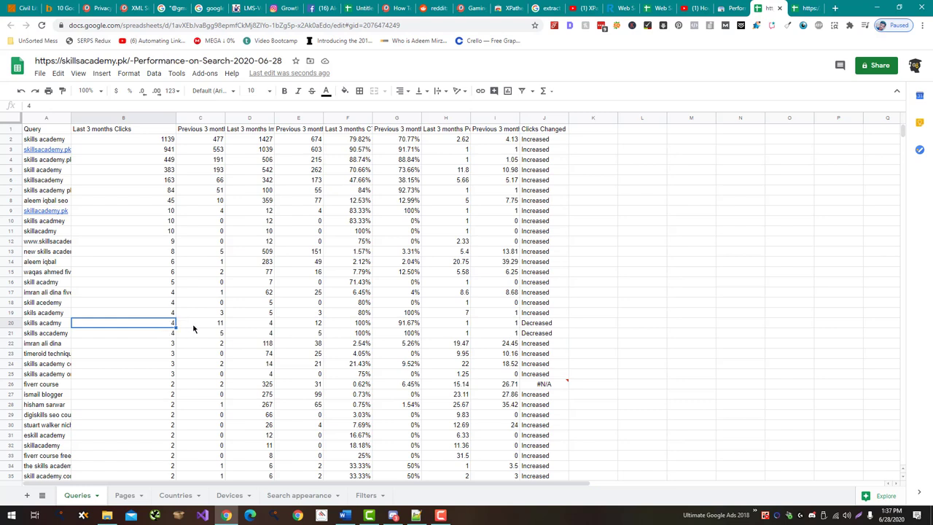
pyautogui.click(194, 327)
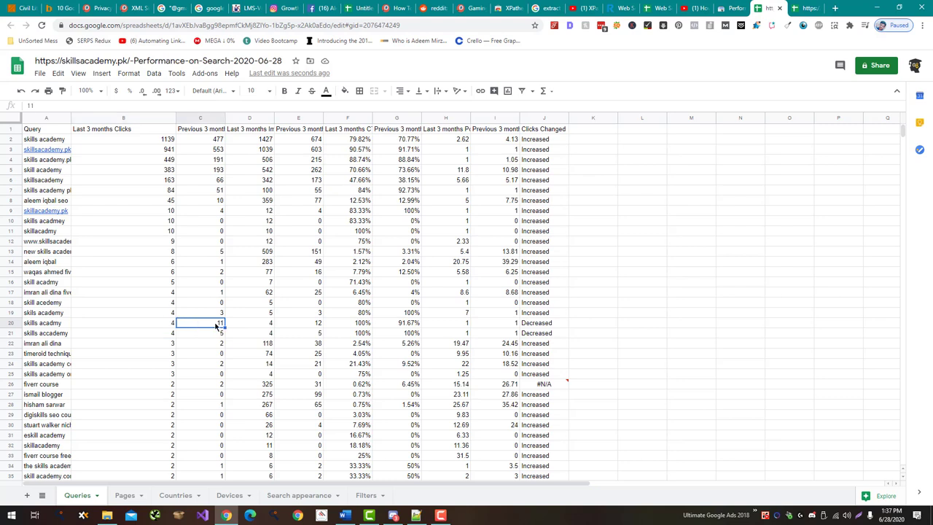
# Select the whole IFS formula line in the Word notes and return to the sheet.
pyautogui.hotkey('alt', 'Tab')
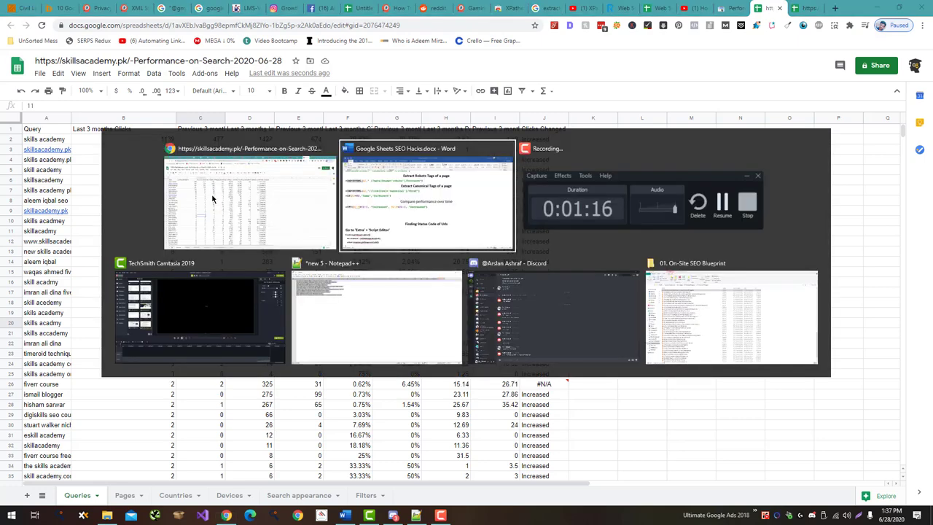
pyautogui.tripleClick(209, 274)
pyautogui.hotkey('alt', 'Tab')
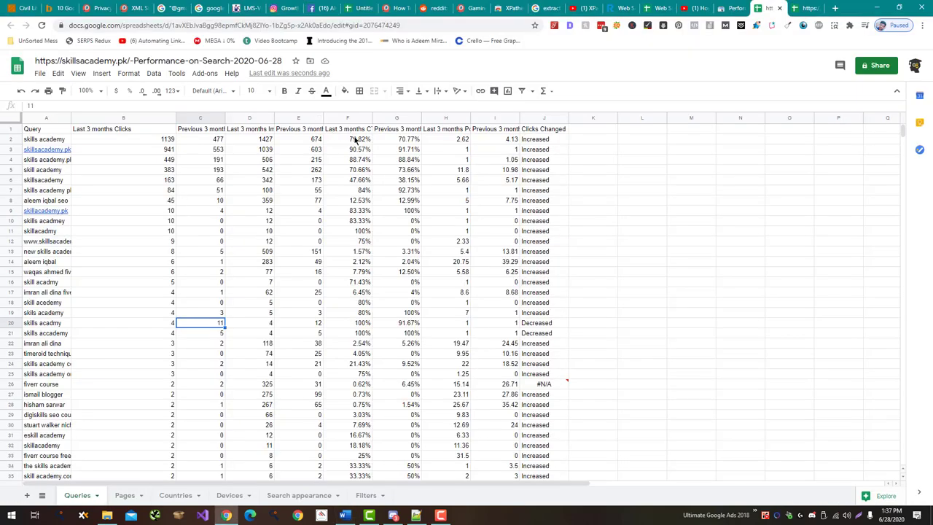
pyautogui.moveTo(355, 139); pyautogui.dragTo(443, 266)
# Recheck the Clicks Changed formula and results in rows 2–3 and below, then return to the Word notes.
pyautogui.click(502, 140)
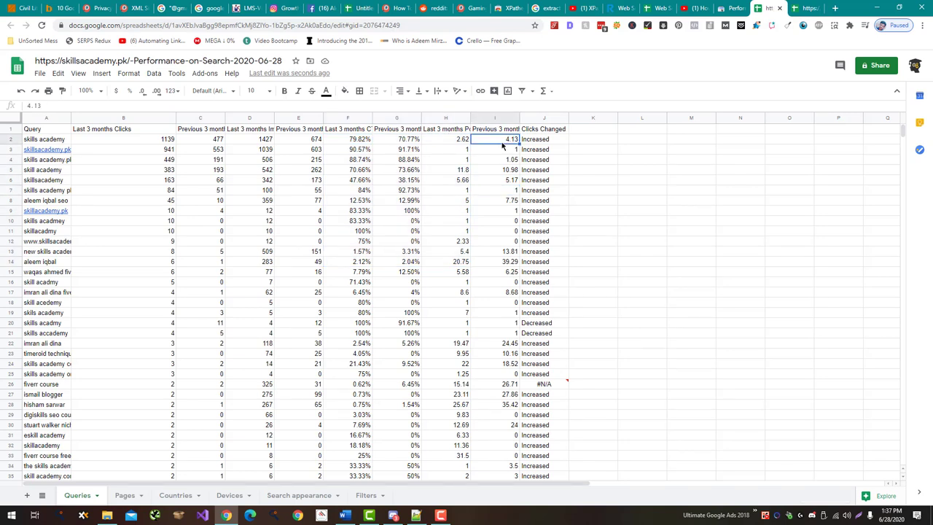
pyautogui.click(534, 140)
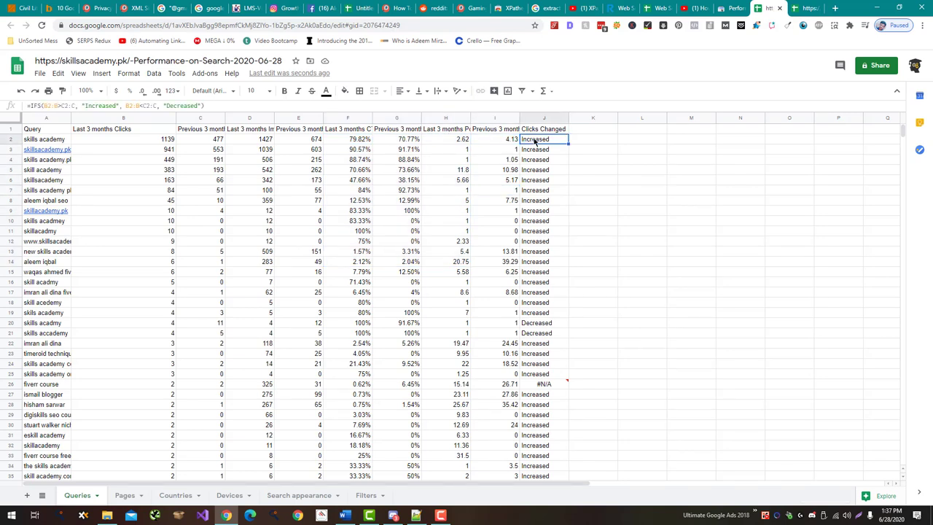
pyautogui.click(542, 182)
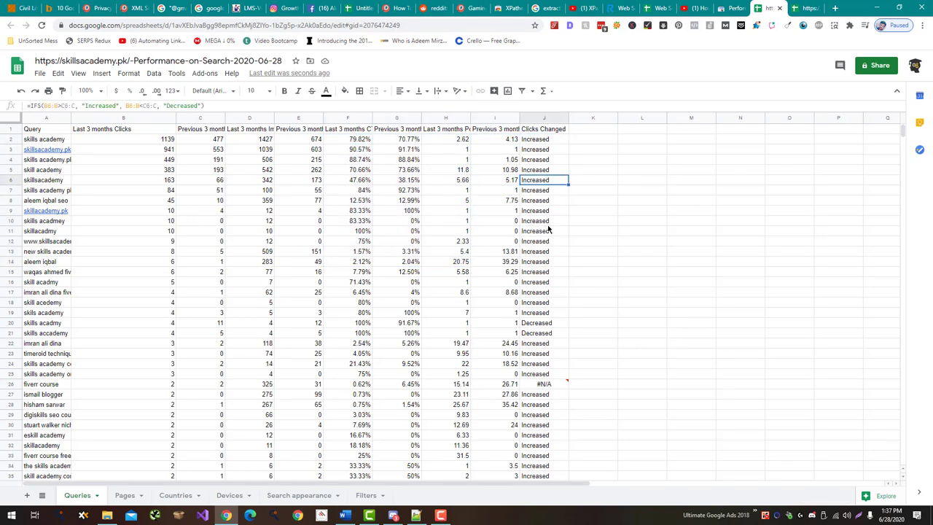
pyautogui.click(549, 221)
pyautogui.click(553, 151)
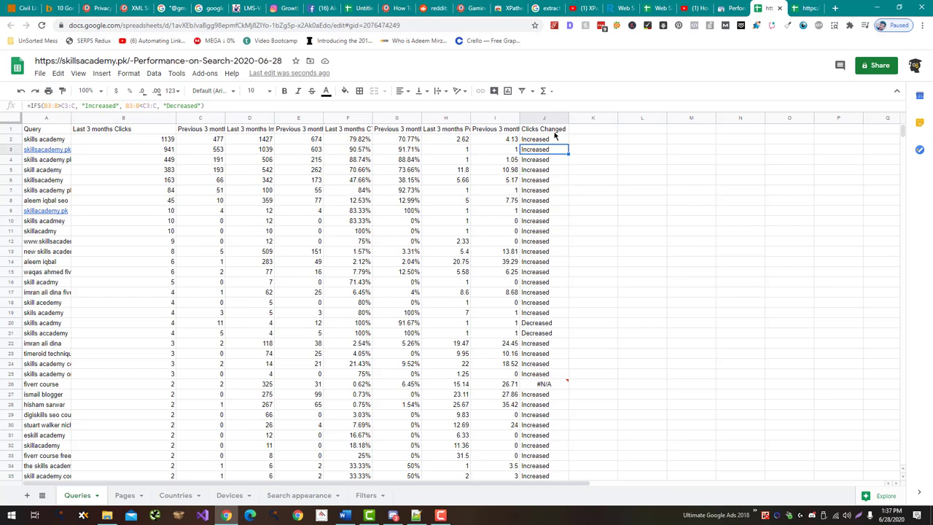
pyautogui.click(554, 139)
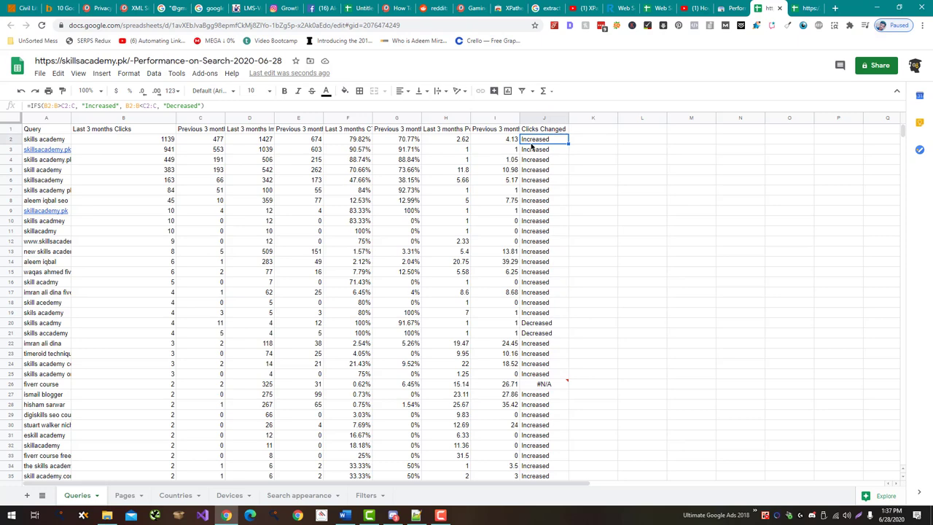
pyautogui.hotkey('alt', 'Tab')
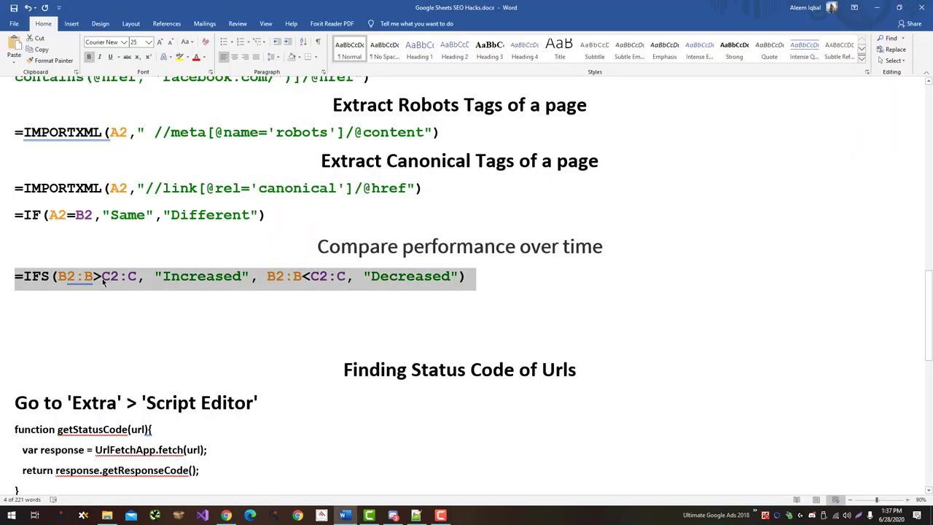
# Copy the =IFS Increased/Decreased formula line and paste a duplicate on the empty line below.
pyautogui.click(84, 277)
pyautogui.moveTo(67, 276); pyautogui.dragTo(59, 277)
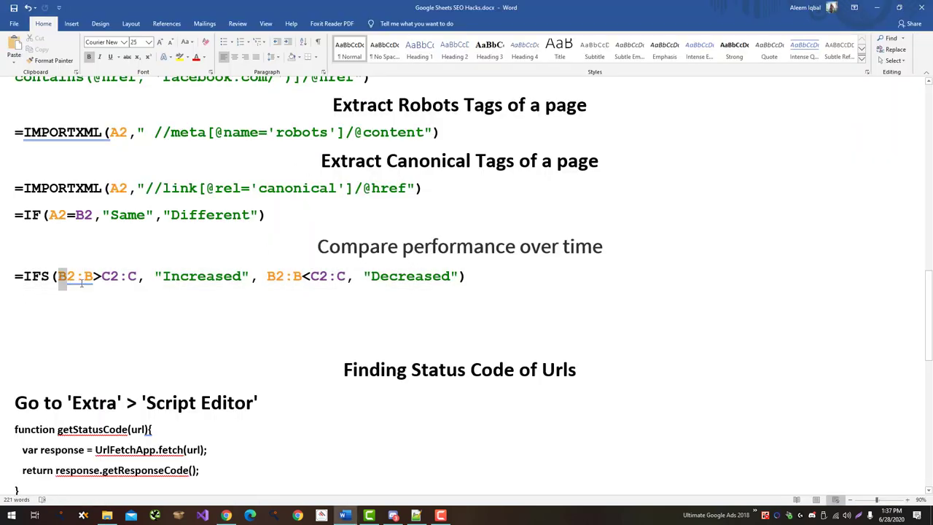
pyautogui.moveTo(470, 277); pyautogui.dragTo(15, 276)
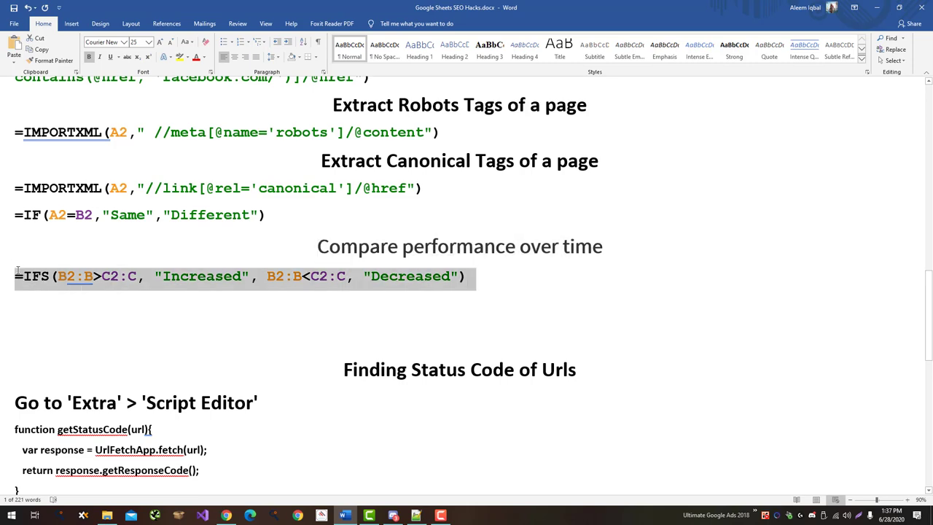
pyautogui.hotkey('ctrl', 'c')
pyautogui.click(46, 300)
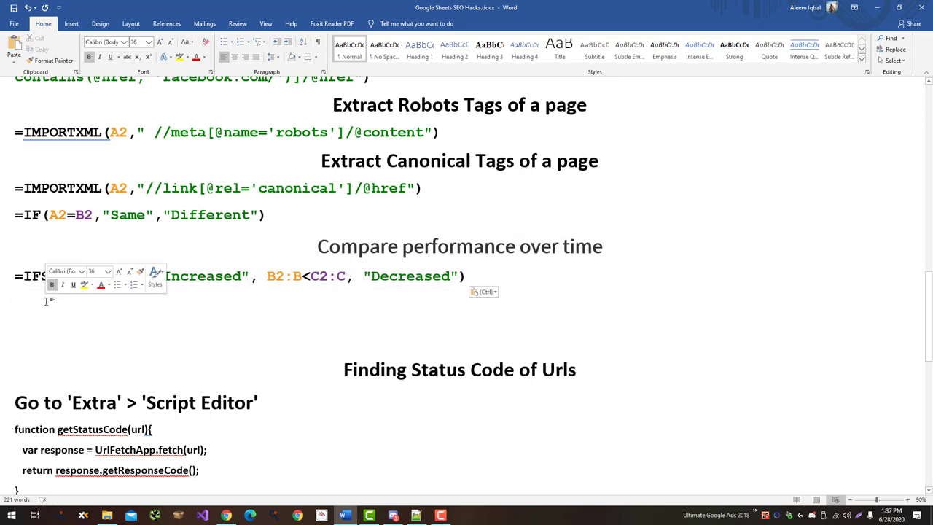
pyautogui.hotkey('ctrl', 'v')
# Check which spreadsheet column holds Last 3 months Position, then return to the Word notes.
pyautogui.hotkey('alt', 'Tab')
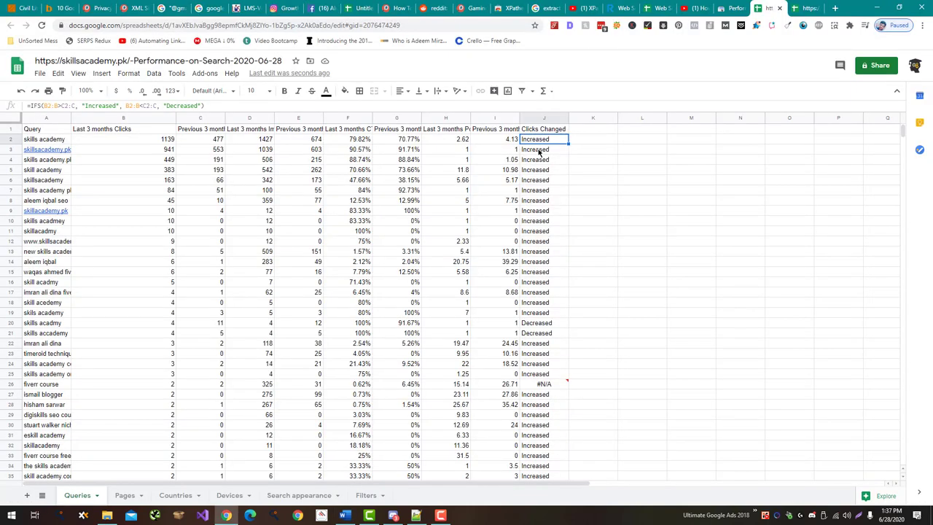
pyautogui.click(463, 131)
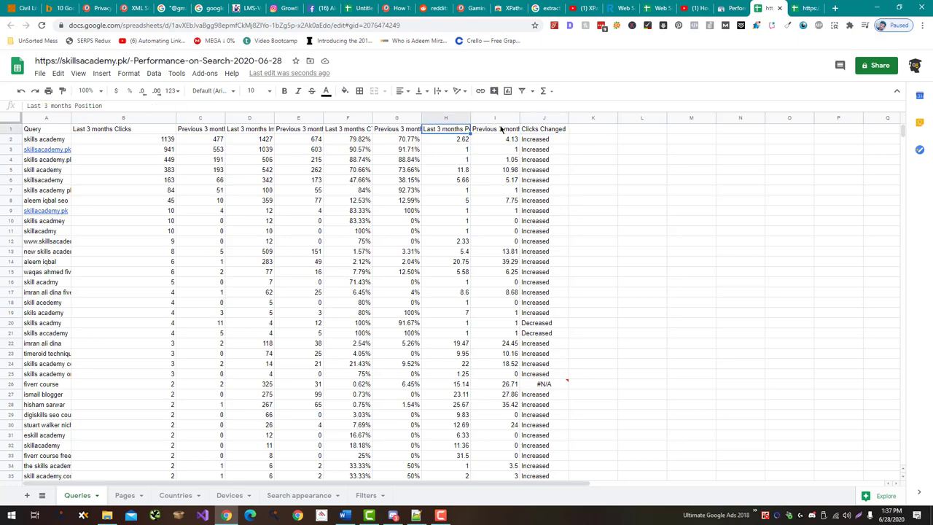
pyautogui.hotkey('alt', 'Tab')
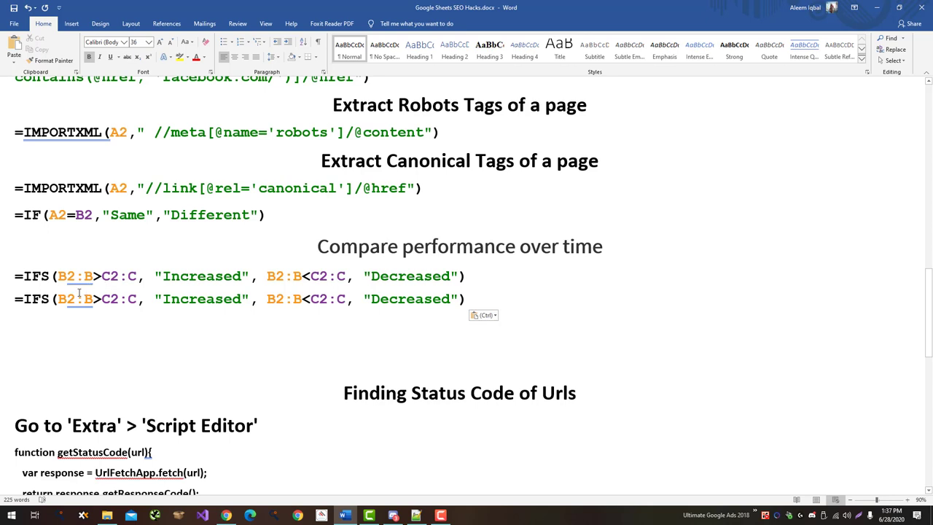
# Try replacing the B and C column letters with H and I in the formulas.
pyautogui.moveTo(58, 298)
pyautogui.mouseDown()
pyautogui.moveTo(67, 298)
pyautogui.moveTo(58, 277)
pyautogui.moveTo(102, 277)
pyautogui.moveTo(110, 298)
pyautogui.moveTo(128, 299)
pyautogui.moveTo(129, 277)
pyautogui.moveTo(84, 277)
pyautogui.moveTo(84, 299)
pyautogui.mouseUp()
pyautogui.write('H')
pyautogui.write('I')
pyautogui.write('I')
pyautogui.write('I')
pyautogui.write('I')
pyautogui.write('H')
pyautogui.write('H')
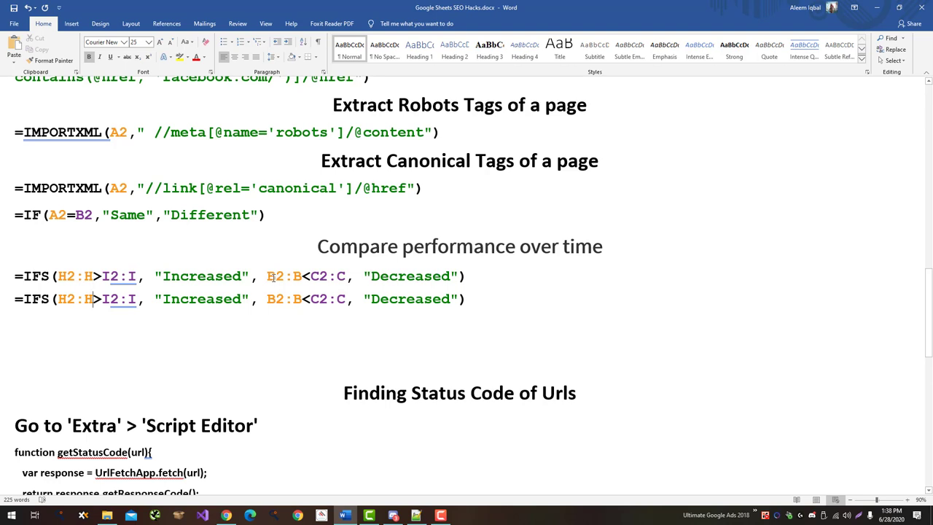
pyautogui.moveTo(277, 277)
pyautogui.mouseDown()
pyautogui.moveTo(267, 277)
pyautogui.moveTo(266, 298)
pyautogui.moveTo(294, 299)
pyautogui.moveTo(295, 275)
pyautogui.mouseUp()
pyautogui.write('HHH')
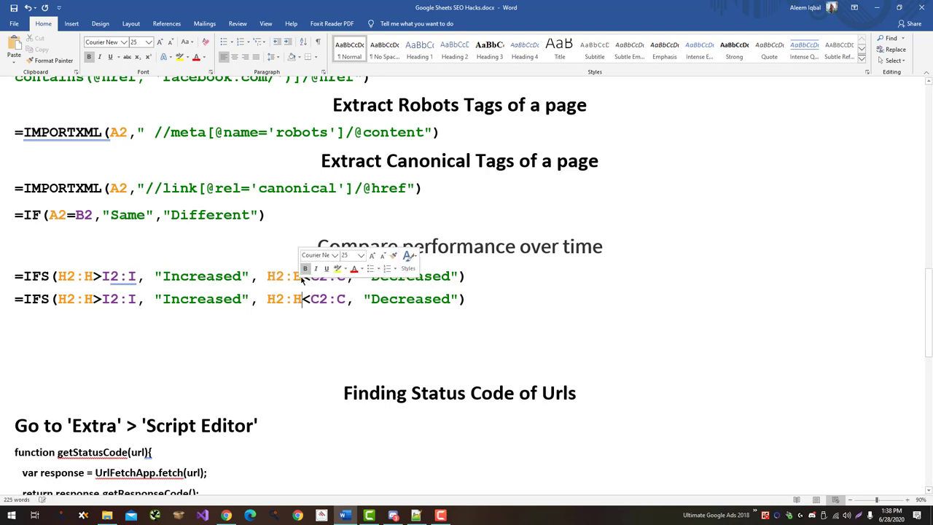
pyautogui.write('H')
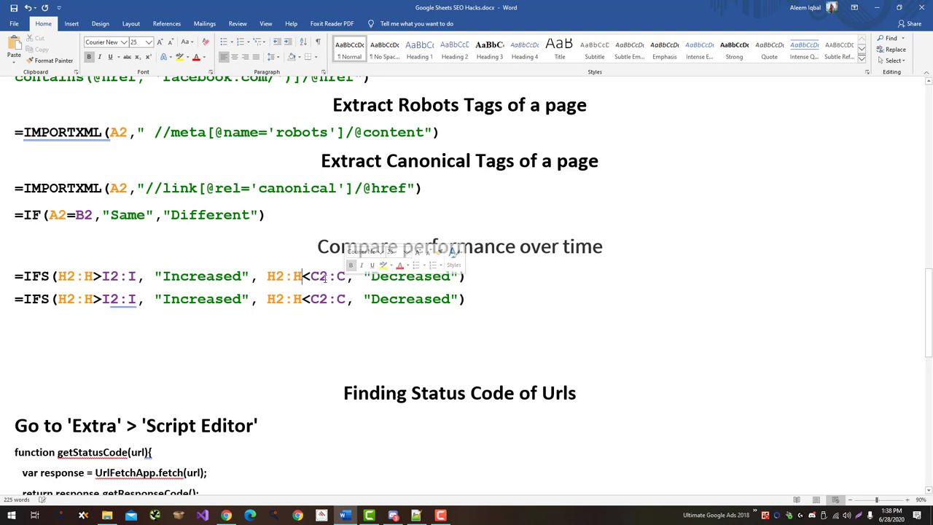
pyautogui.moveTo(320, 277)
pyautogui.mouseDown()
pyautogui.moveTo(310, 277)
pyautogui.moveTo(311, 299)
pyautogui.moveTo(337, 299)
pyautogui.moveTo(338, 277)
pyautogui.mouseUp()
pyautogui.write('III')
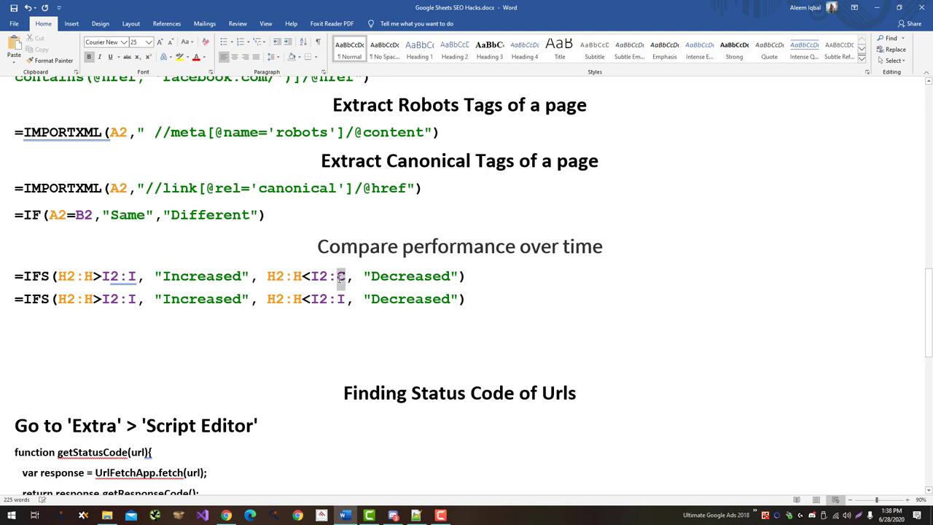
# Undo the mistaken letter edits so the first formula uses B and C again.
pyautogui.click(346, 299)
pyautogui.moveTo(470, 295); pyautogui.dragTo(29, 305)
pyautogui.click(151, 334)
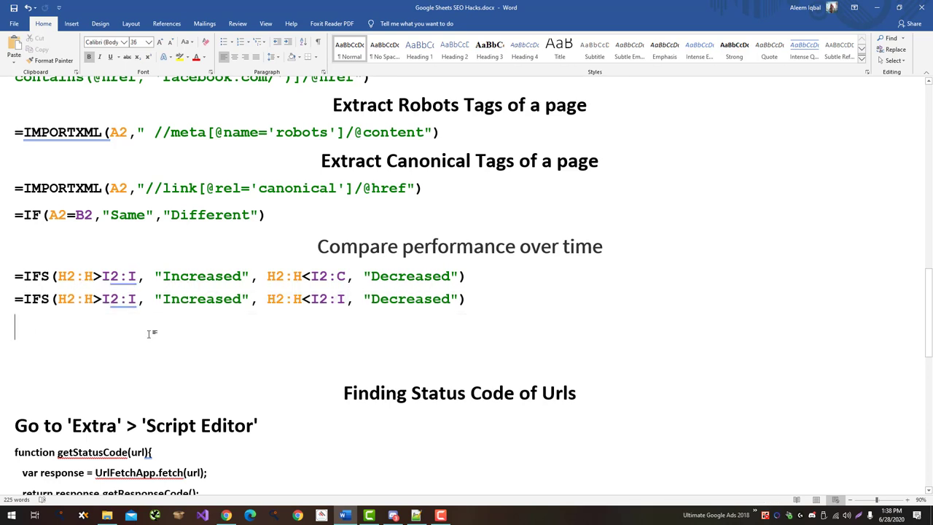
pyautogui.hotkey('ctrl', 'z')
pyautogui.hotkey('ctrl', 'z')
pyautogui.hotkey('ctrl', 'z')
pyautogui.hotkey('ctrl', 'z')
pyautogui.hotkey('ctrl', 'z')
pyautogui.hotkey('ctrl', 'z')
pyautogui.hotkey('ctrl', 'z')
pyautogui.hotkey('ctrl', 'z')
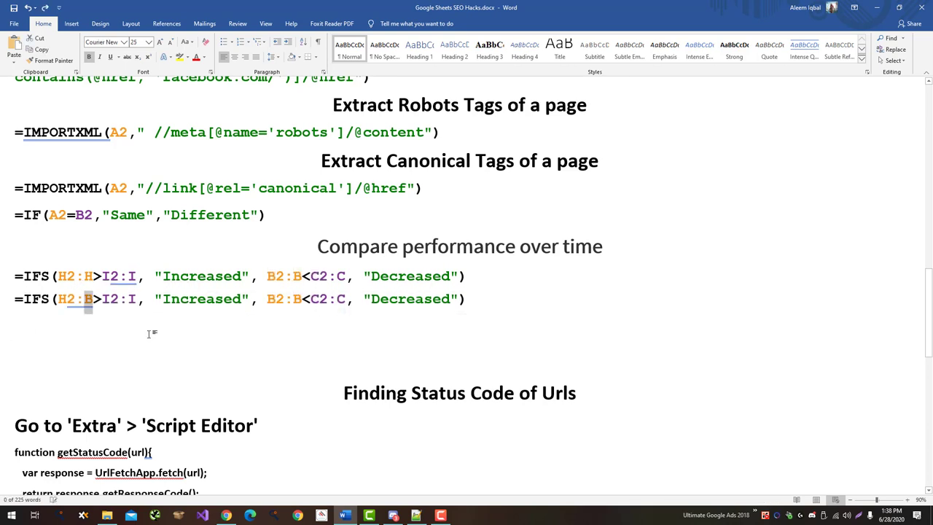
pyautogui.hotkey('ctrl', 'z')
pyautogui.hotkey('ctrl', 'z')
pyautogui.hotkey('ctrl', 'z')
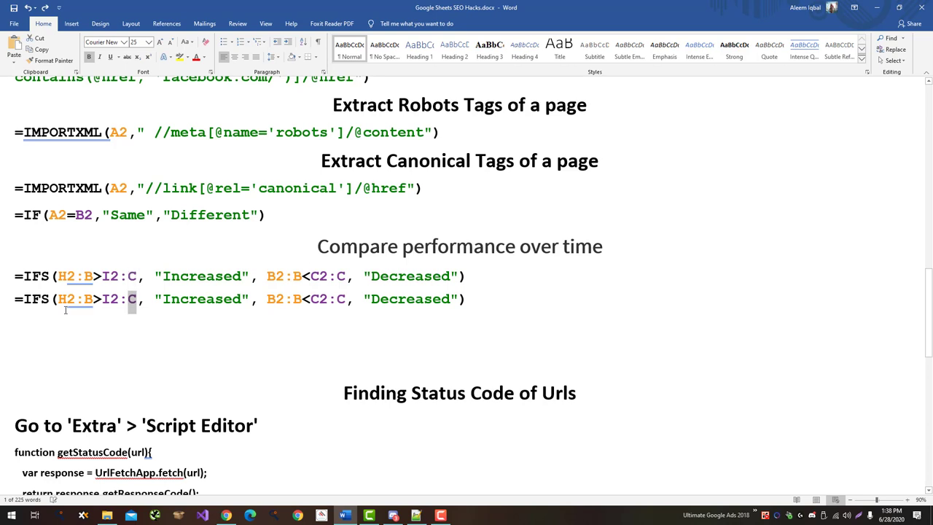
pyautogui.hotkey('ctrl', 'z')
pyautogui.hotkey('ctrl', 'z')
pyautogui.hotkey('ctrl', 'z')
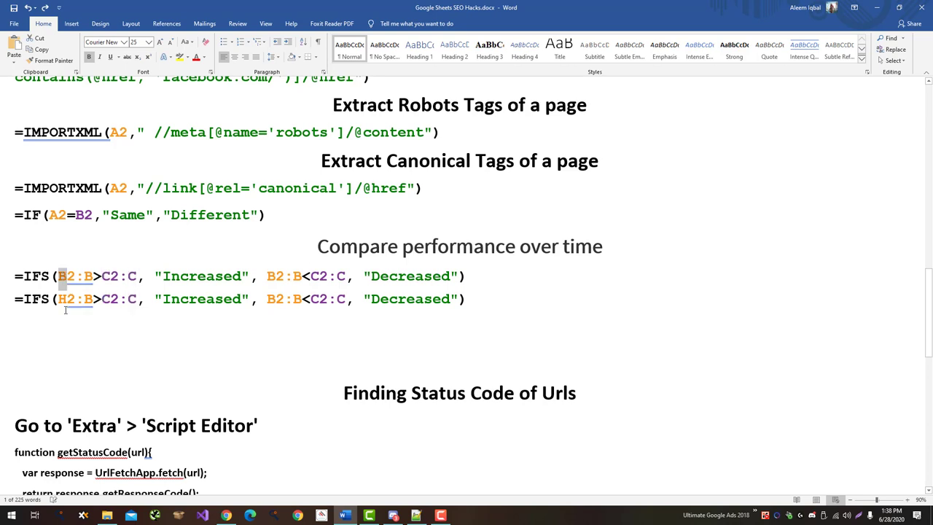
pyautogui.hotkey('ctrl', 'z')
# Rewrite only the second formula's references so it compares H2:H against I2:I.
pyautogui.write('H')
pyautogui.moveTo(83, 299); pyautogui.dragTo(101, 298)
pyautogui.write('H>')
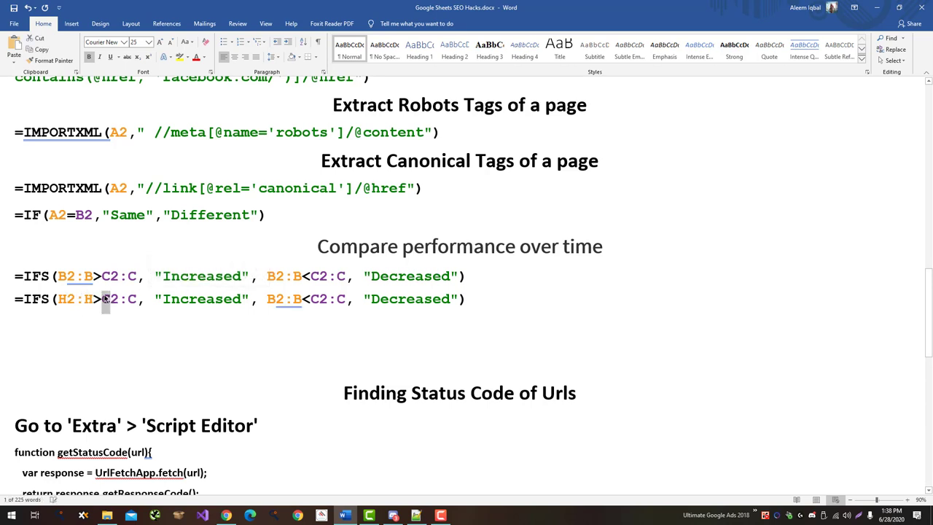
pyautogui.write('I')
pyautogui.moveTo(126, 299); pyautogui.dragTo(137, 298)
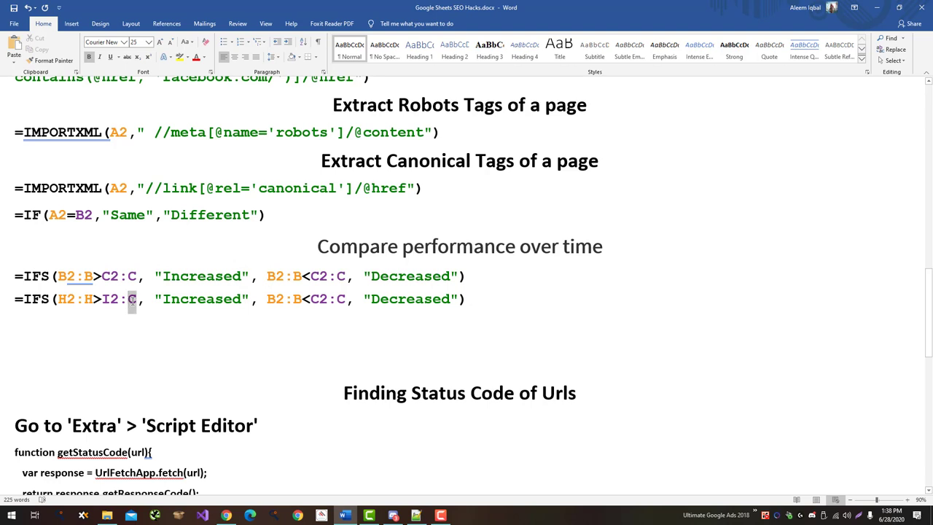
pyautogui.write('I')
pyautogui.moveTo(276, 299); pyautogui.dragTo(346, 299)
pyautogui.write('H')
pyautogui.write('H')
pyautogui.write('I')
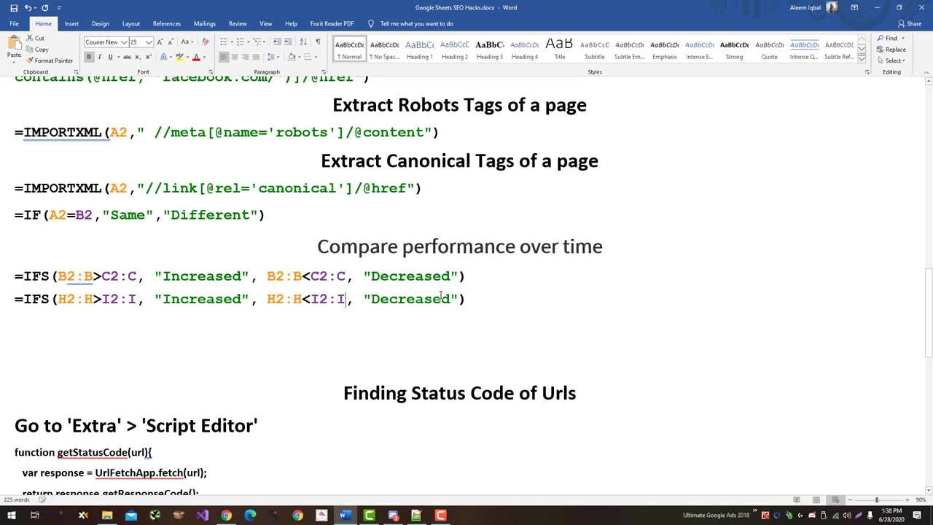
pyautogui.write('I')
# Select the rewritten H/I formula line and return to Google Sheets.
pyautogui.click(440, 515)
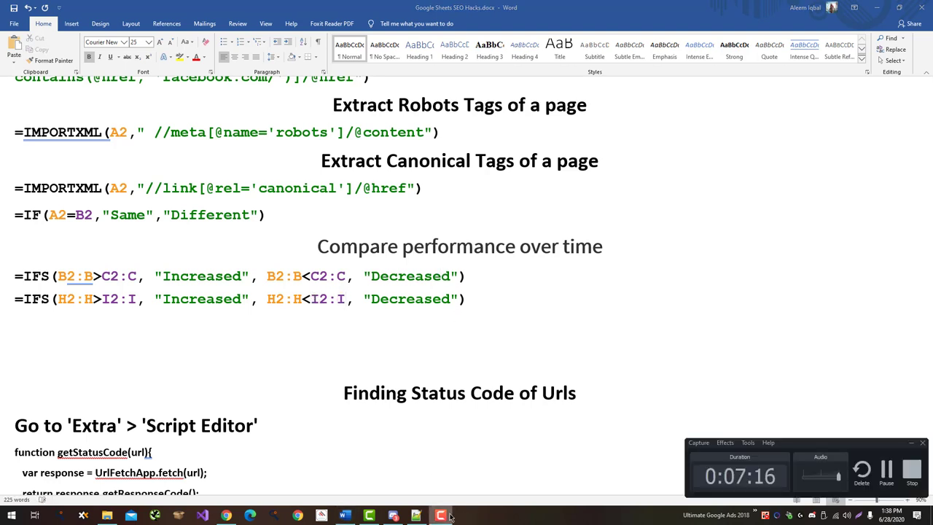
pyautogui.click(440, 515)
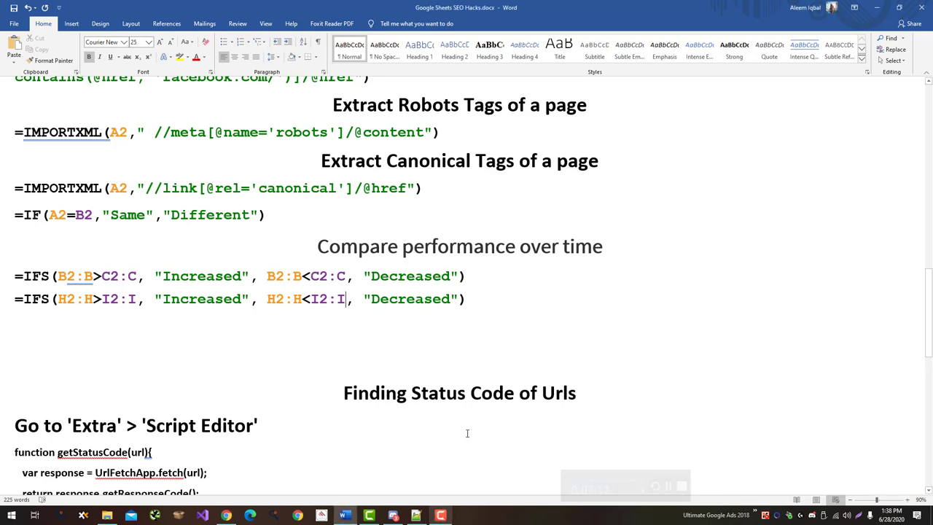
pyautogui.moveTo(483, 292); pyautogui.dragTo(53, 291)
pyautogui.click(474, 299)
pyautogui.click(6, 306)
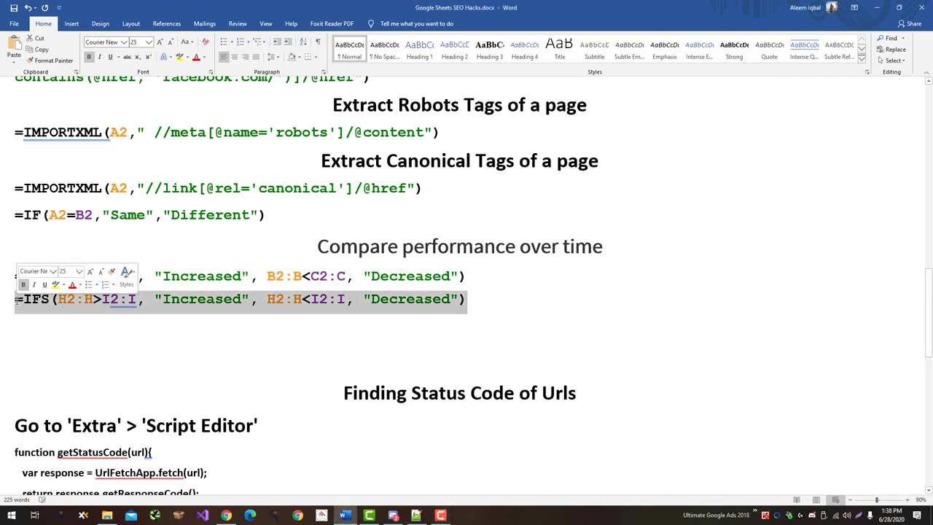
pyautogui.hotkey('alt', 'Tab')
pyautogui.hotkey('alt', 'Tab')
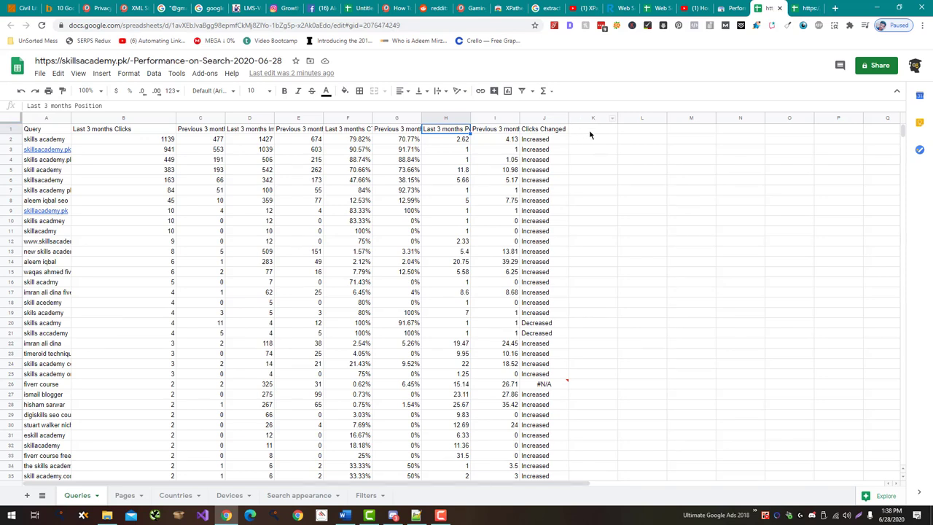
# Add a 'Position Change' header in K1 and paste the H/I IFS formula into K2.
pyautogui.click(590, 132)
pyautogui.write('Pos')
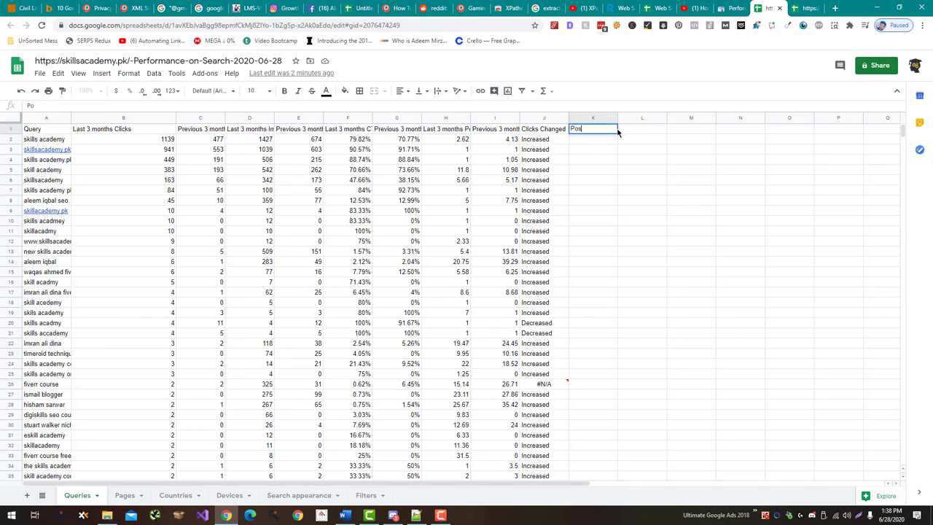
pyautogui.write('ition Change')
pyautogui.press('Return')
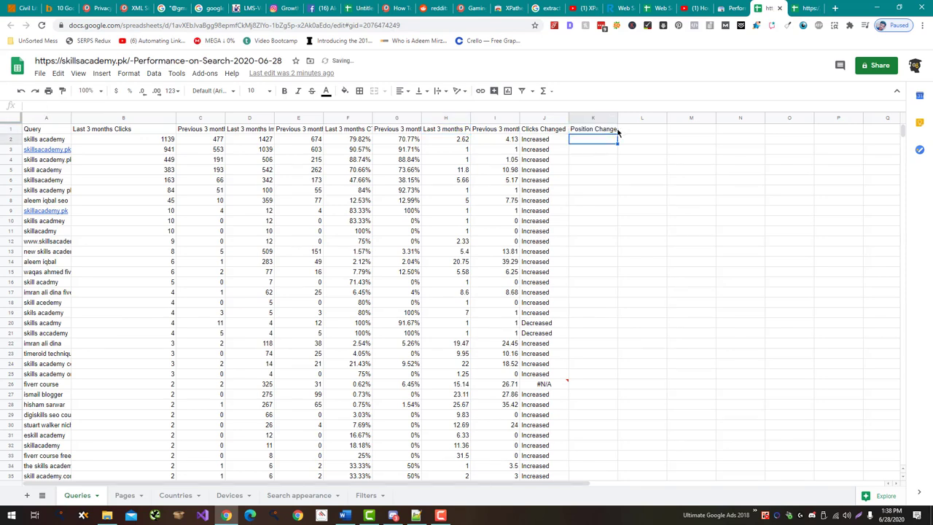
pyautogui.hotkey('ctrl', 'v')
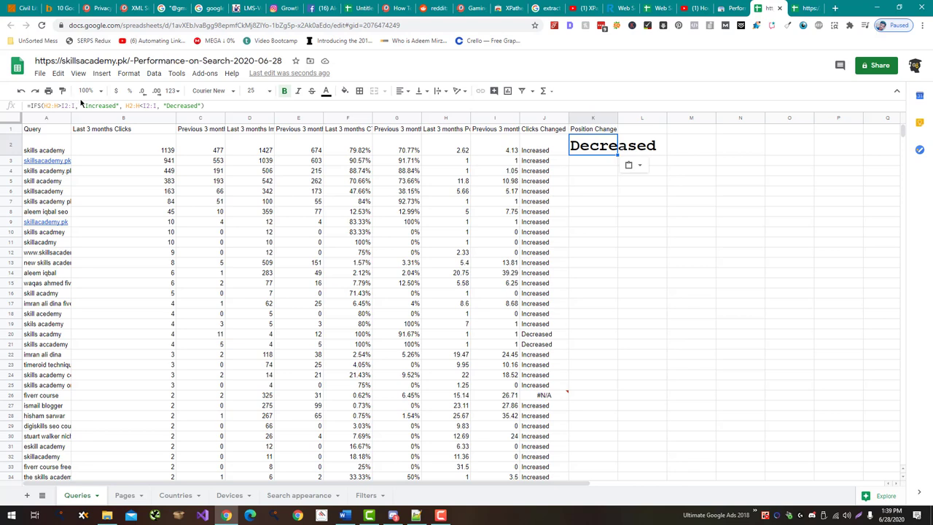
# Set K2's font size to 10.
pyautogui.click(251, 90)
pyautogui.write('10')
pyautogui.press('Return')
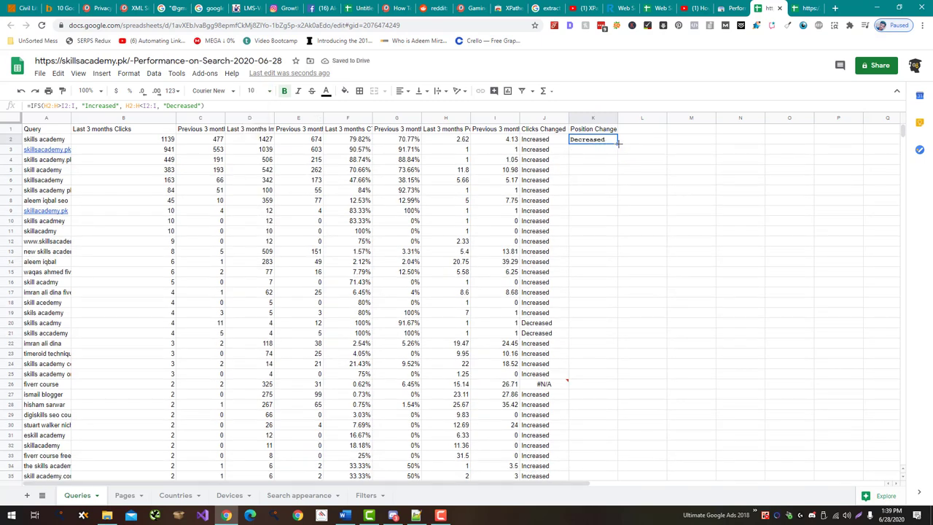
# Fill K2's formula down column K and check the row 5 result.
pyautogui.moveTo(617, 144)
pyautogui.mouseDown()
pyautogui.moveTo(600, 254)
pyautogui.moveTo(611, 139)
pyautogui.mouseUp()
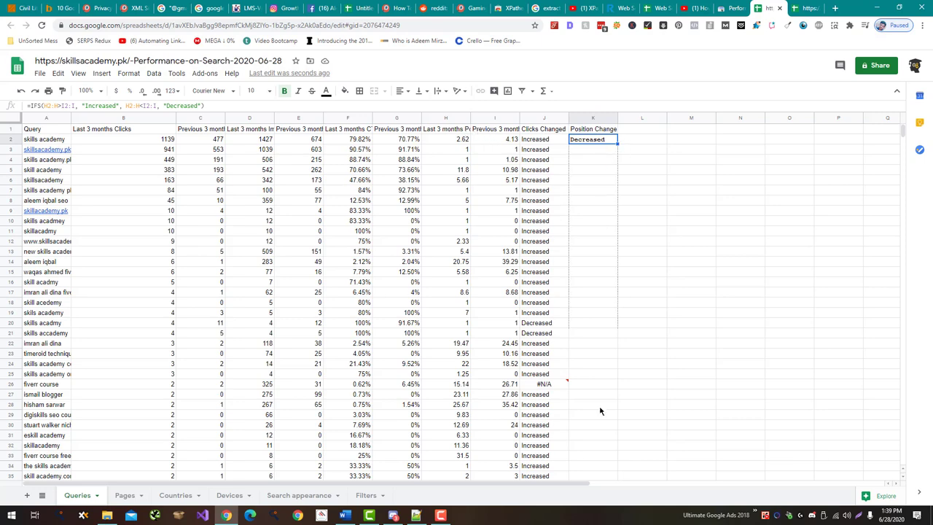
pyautogui.moveTo(616, 142); pyautogui.dragTo(620, 372)
pyautogui.scroll(5, 617, 352)
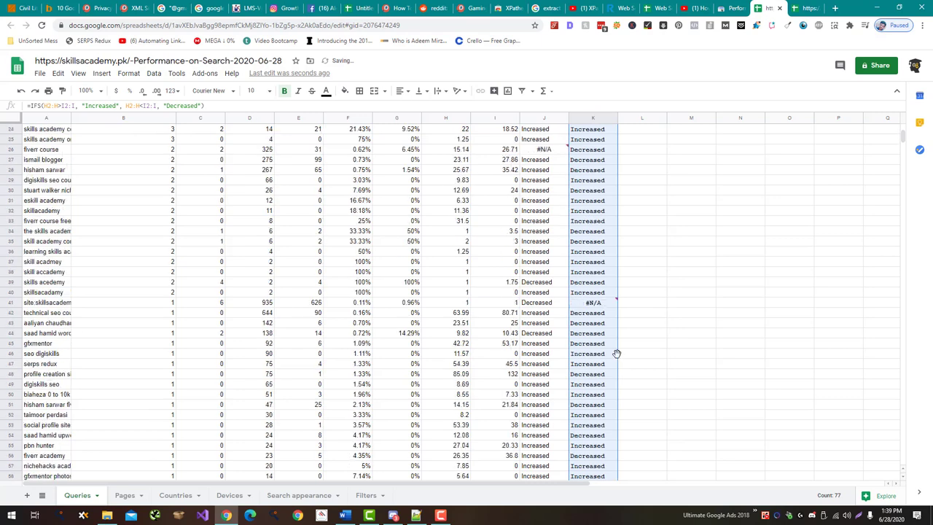
pyautogui.scroll(5, 616, 343)
pyautogui.scroll(4, 617, 343)
pyautogui.scroll(1, 619, 219)
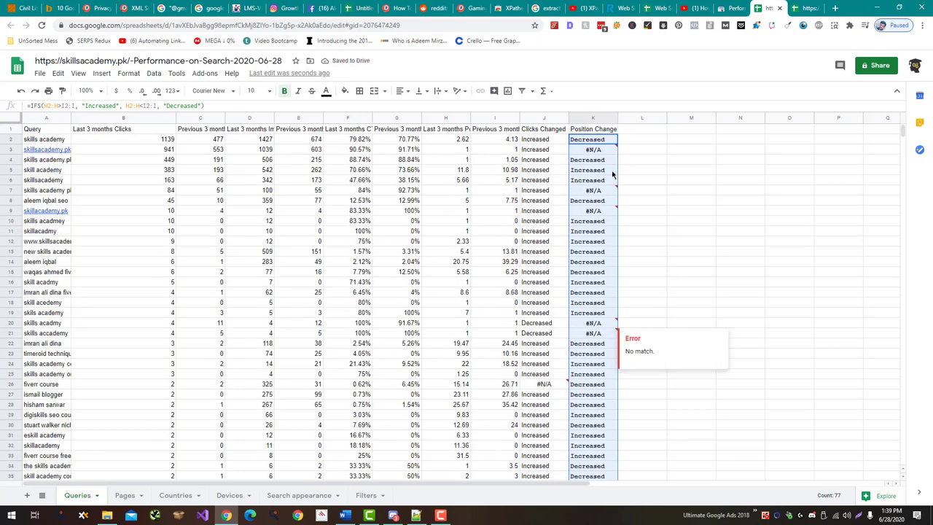
pyautogui.click(612, 172)
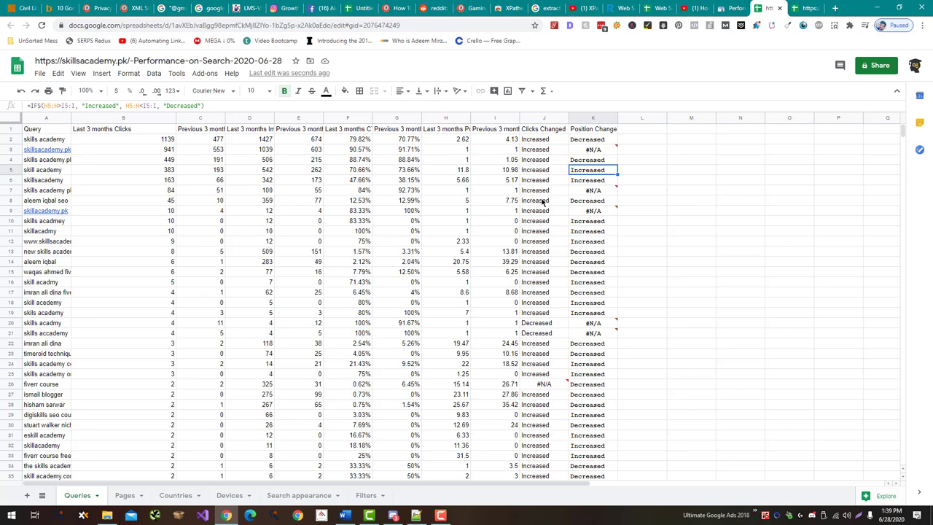
# In K2's formula, replace 'Increased' with 'Down' and 'Decreased' with 'Improved', fixing the 'DOwn' typo.
pyautogui.click(588, 141)
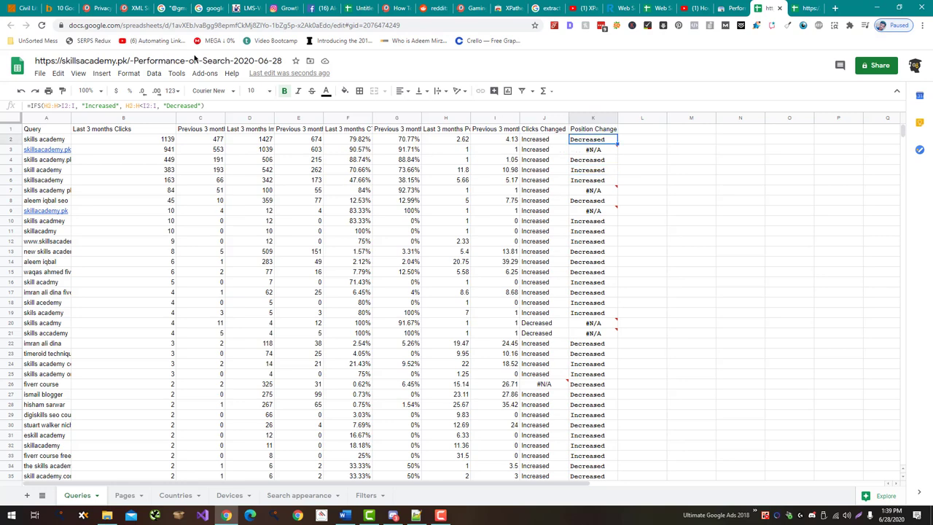
pyautogui.doubleClick(99, 106)
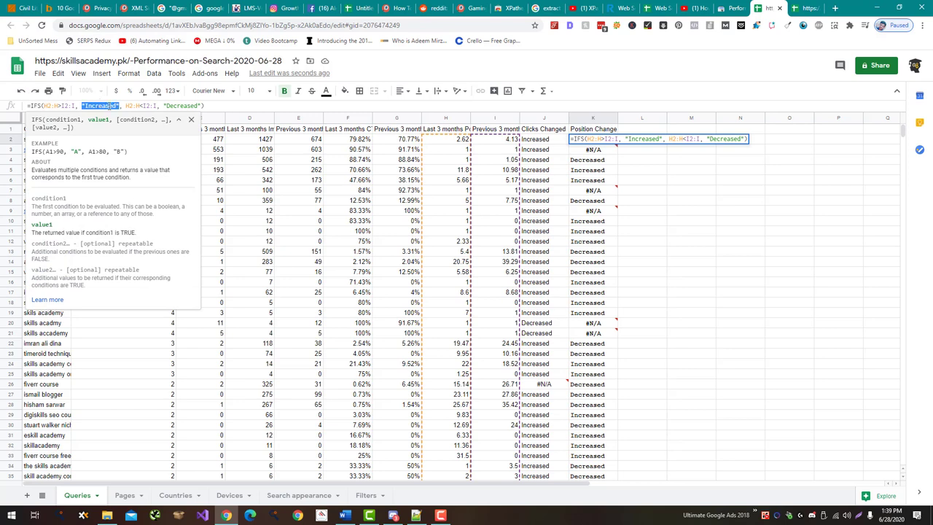
pyautogui.click(116, 106)
pyautogui.moveTo(115, 106); pyautogui.dragTo(85, 106)
pyautogui.write('DOwn')
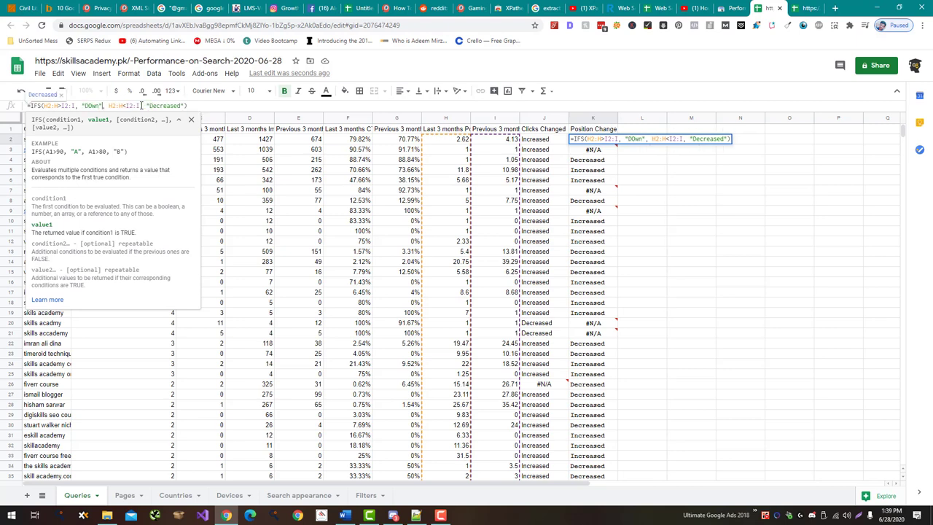
pyautogui.hotkey('shift', 'Left')
pyautogui.write('o')
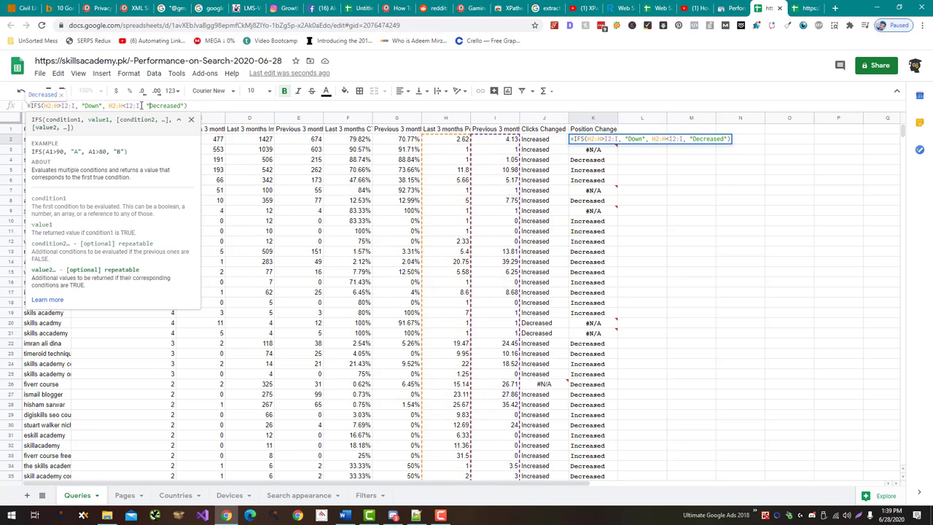
pyautogui.hotkey('ctrl', 'shift', 'Right')
pyautogui.hotkey('shift', 'Right')
pyautogui.hotkey('shift', 'Right')
pyautogui.hotkey('shift', 'Right')
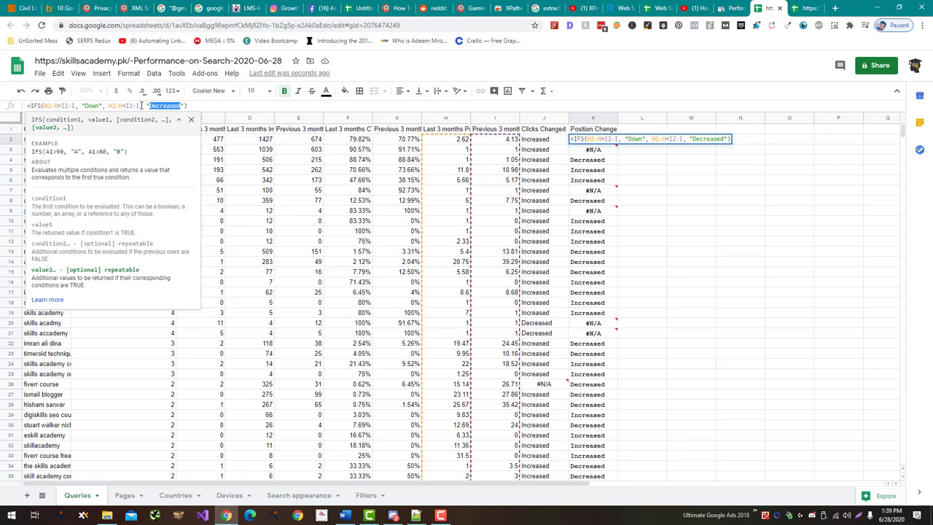
pyautogui.write('Improved')
pyautogui.press('Return')
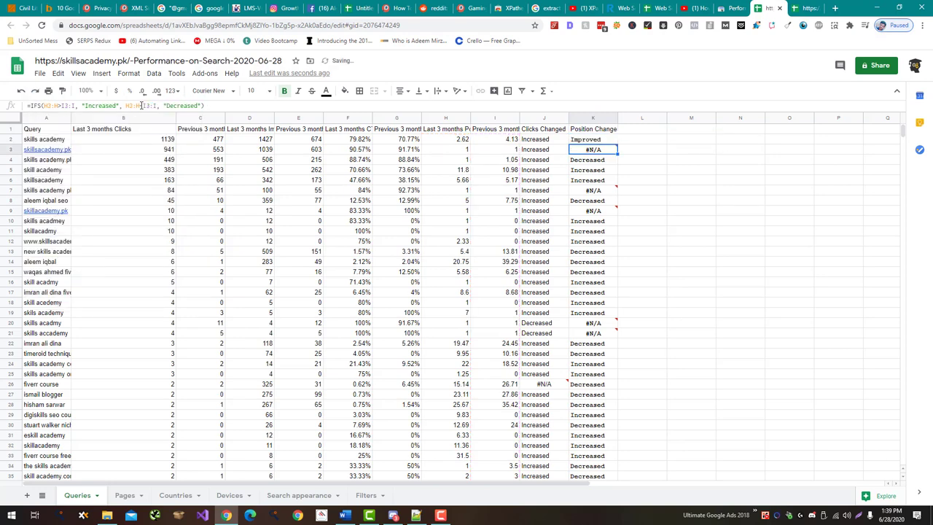
# Fill K2's Down/Improved formula down column K through the last query row.
pyautogui.click(611, 141)
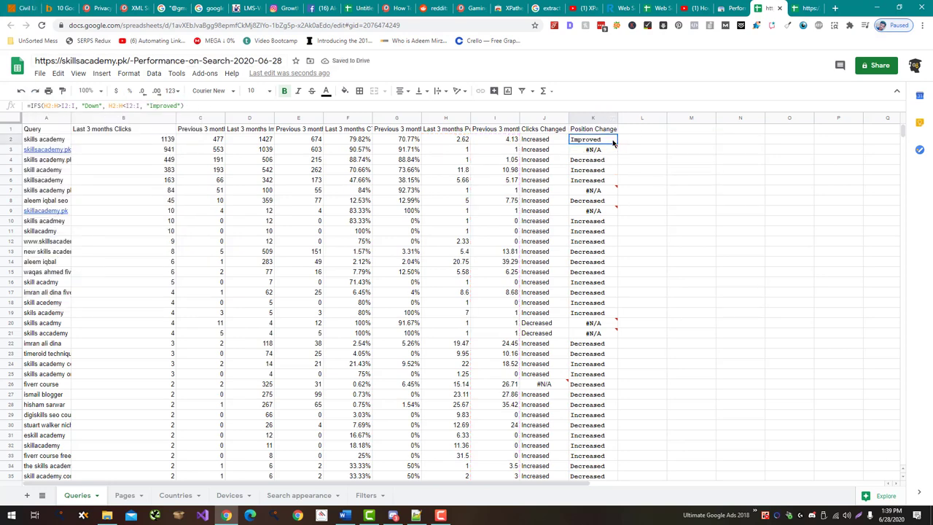
pyautogui.moveTo(616, 144); pyautogui.dragTo(592, 522)
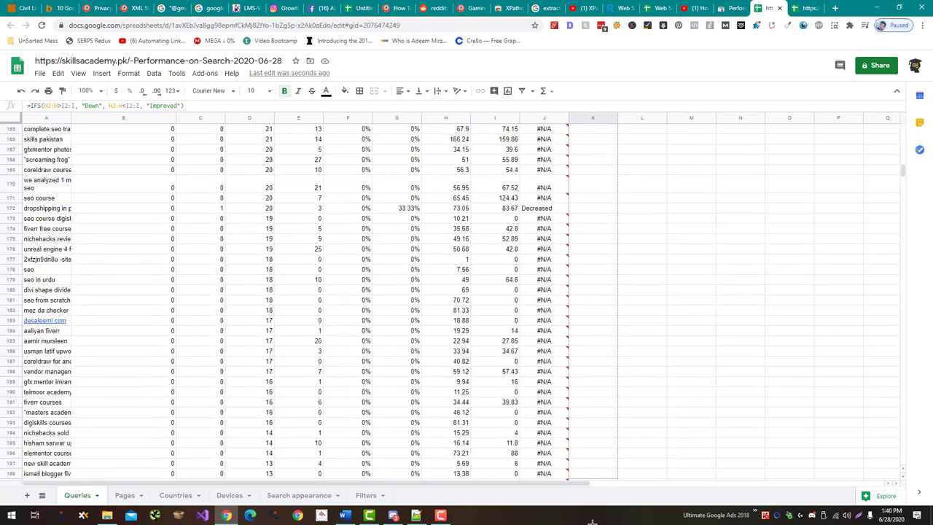
pyautogui.moveTo(593, 522); pyautogui.dragTo(618, 466)
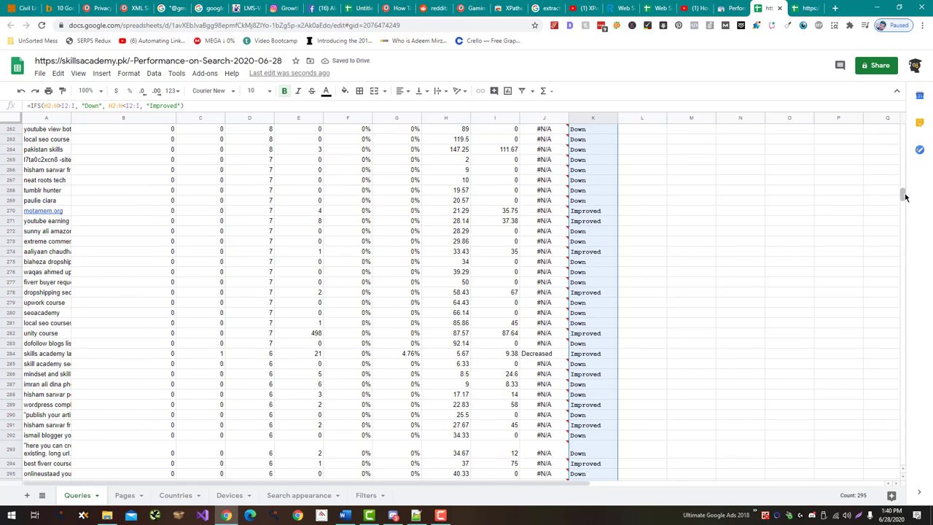
pyautogui.moveTo(904, 195); pyautogui.dragTo(904, 128)
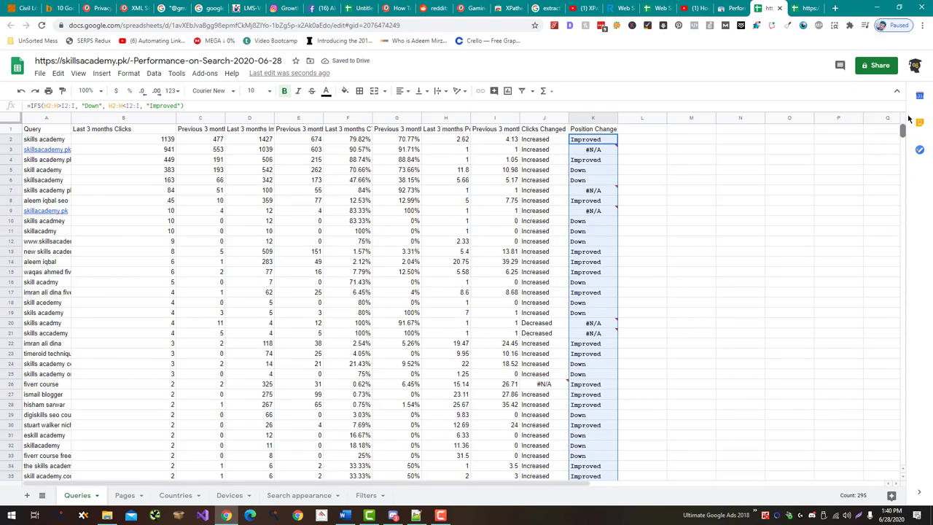
# Inspect K3's No match error and spot-check results in rows 4, 5, 11 and 13.
pyautogui.click(587, 146)
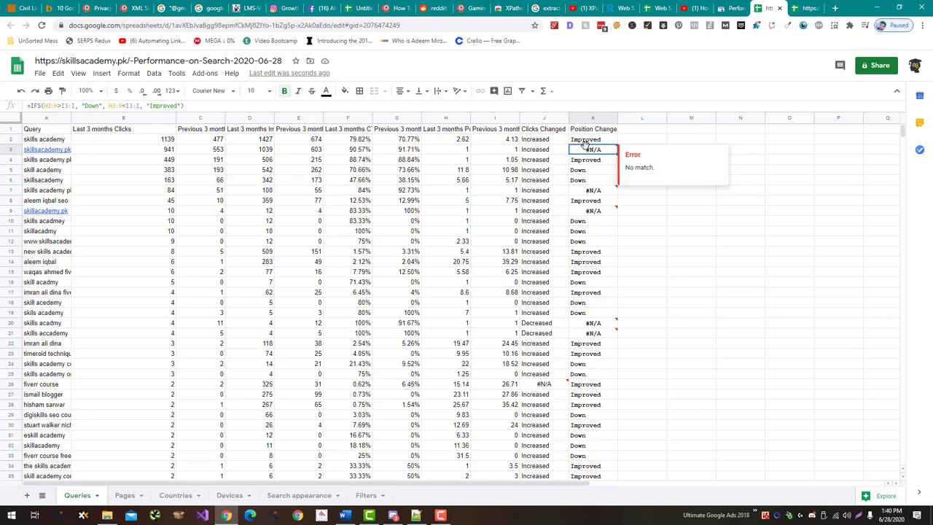
pyautogui.click(114, 105)
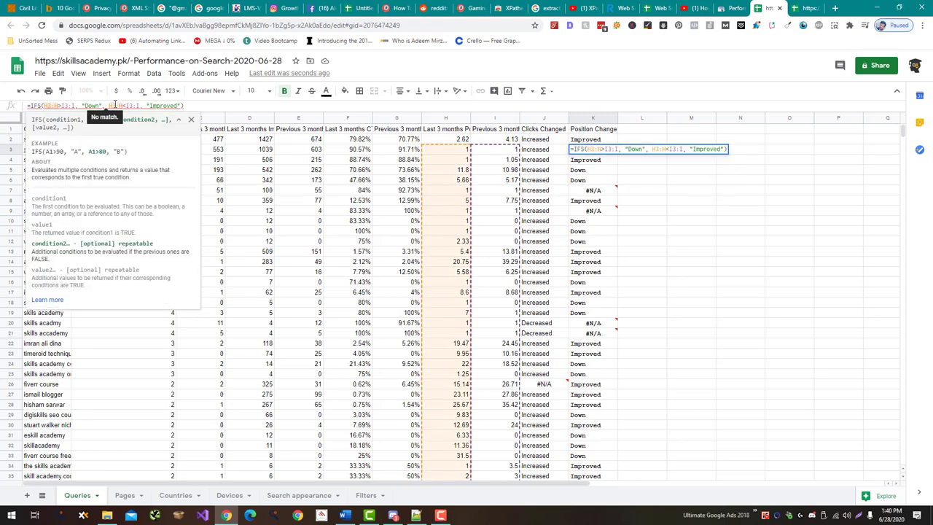
pyautogui.click(129, 105)
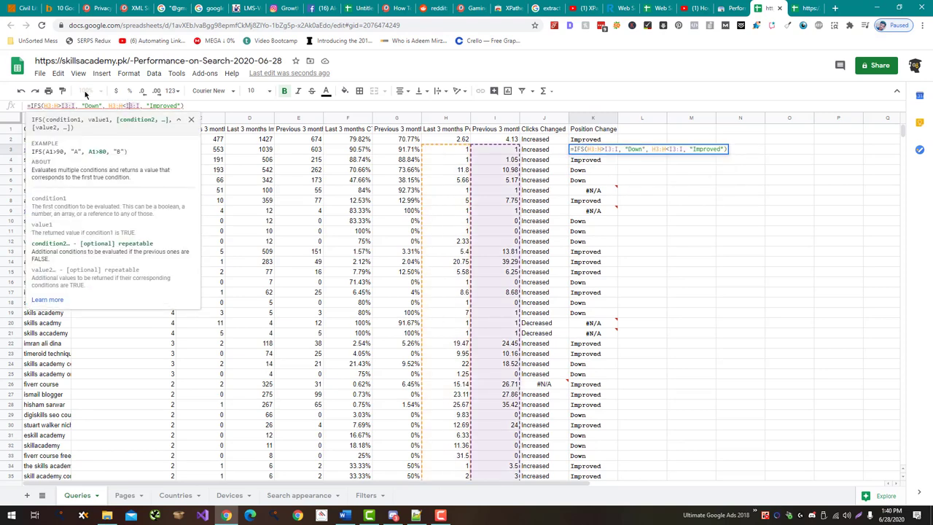
pyautogui.press('Return')
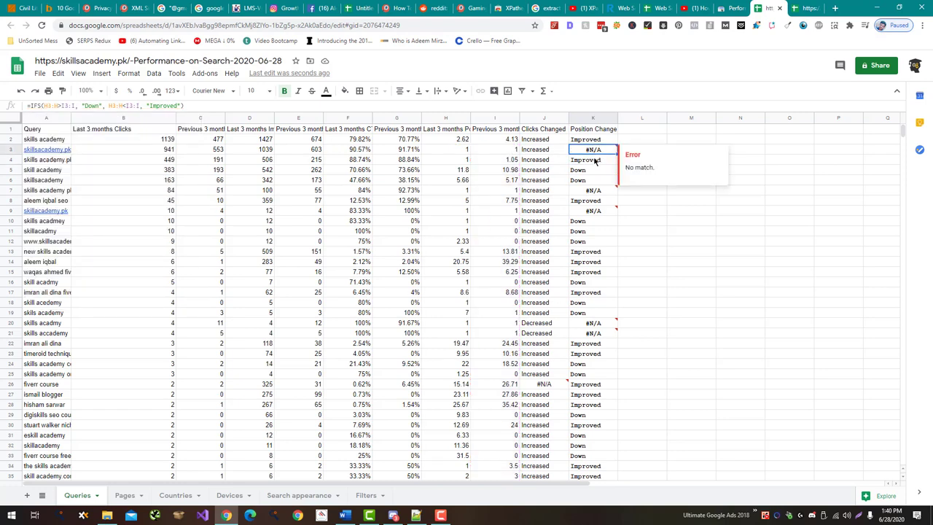
pyautogui.click(595, 161)
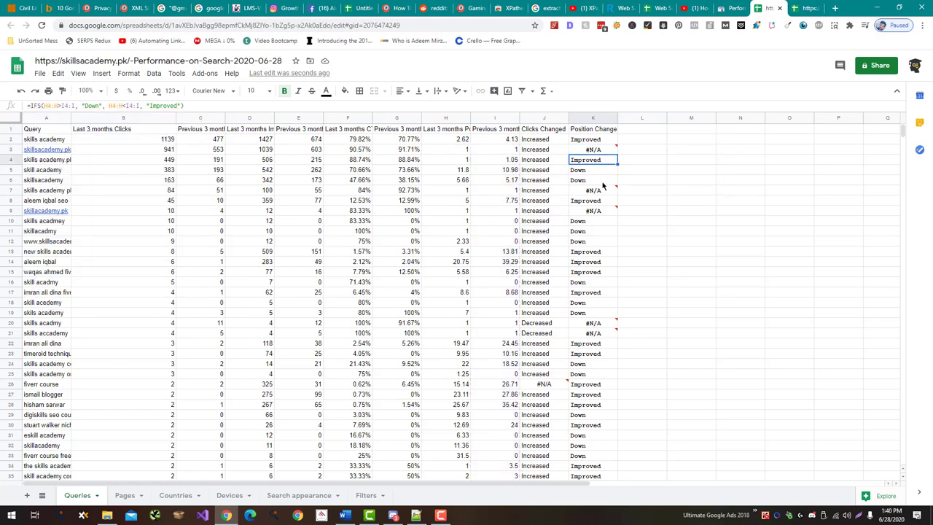
pyautogui.click(597, 170)
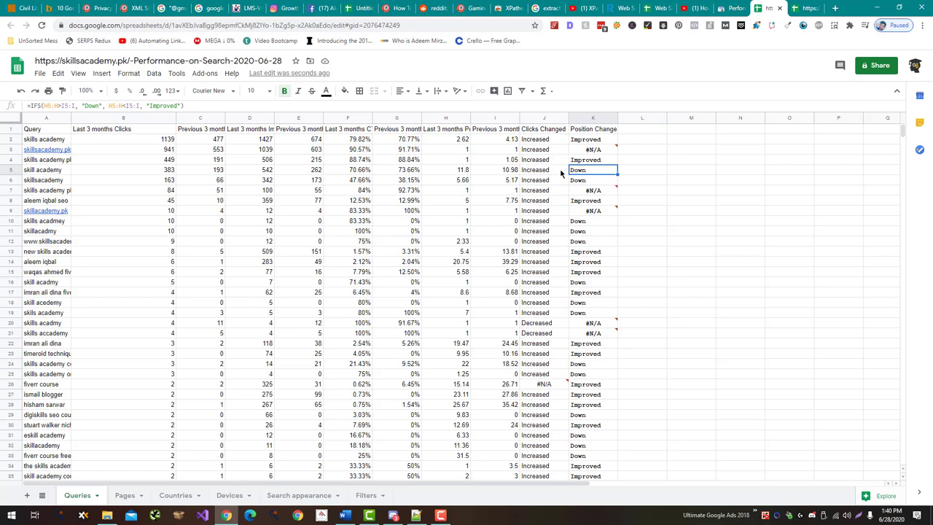
pyautogui.click(580, 235)
pyautogui.click(586, 252)
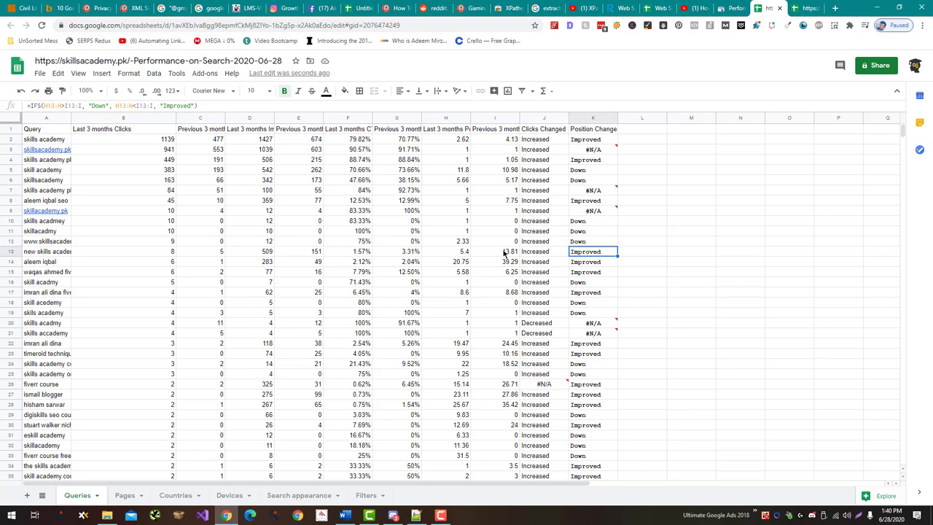
pyautogui.click(455, 254)
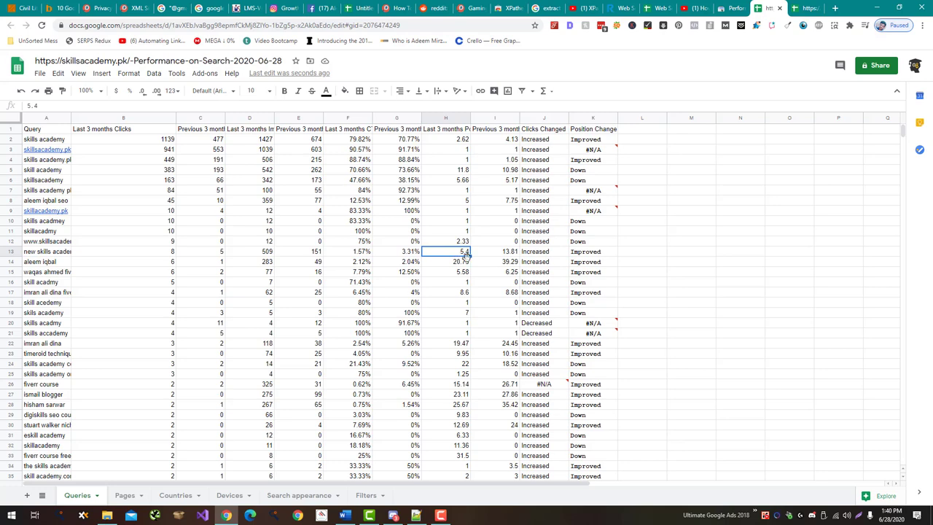
pyautogui.click(582, 251)
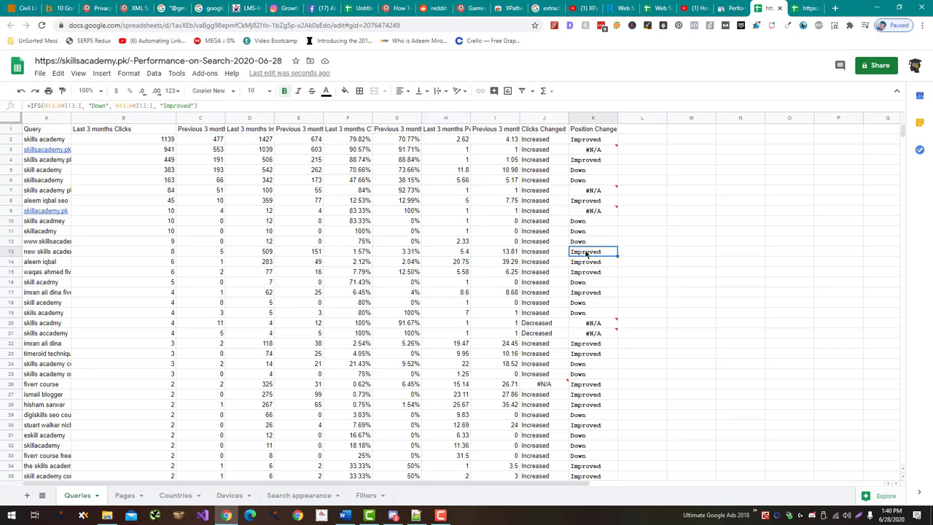
# Scroll through the remaining results and bring up the Word formula notes.
pyautogui.scroll(-2, 575, 277)
pyautogui.scroll(-3, 568, 290)
pyautogui.scroll(-2, 568, 290)
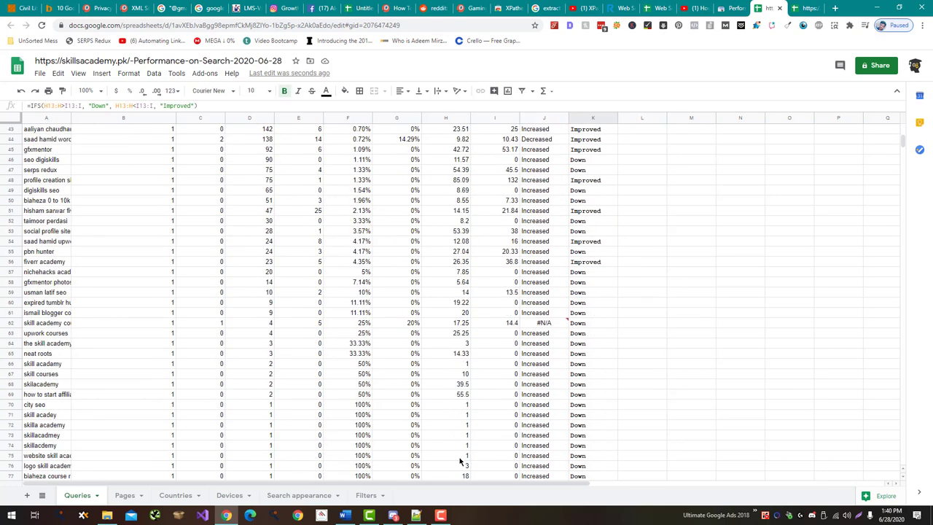
pyautogui.click(355, 515)
pyautogui.scroll(-2, 473, 264)
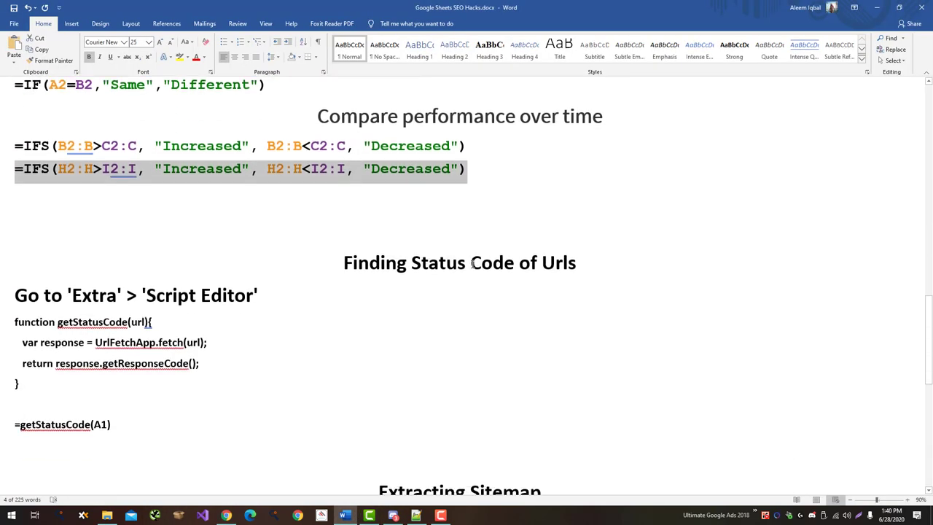
pyautogui.scroll(3, 472, 264)
pyautogui.scroll(2, 472, 264)
pyautogui.scroll(2, 473, 252)
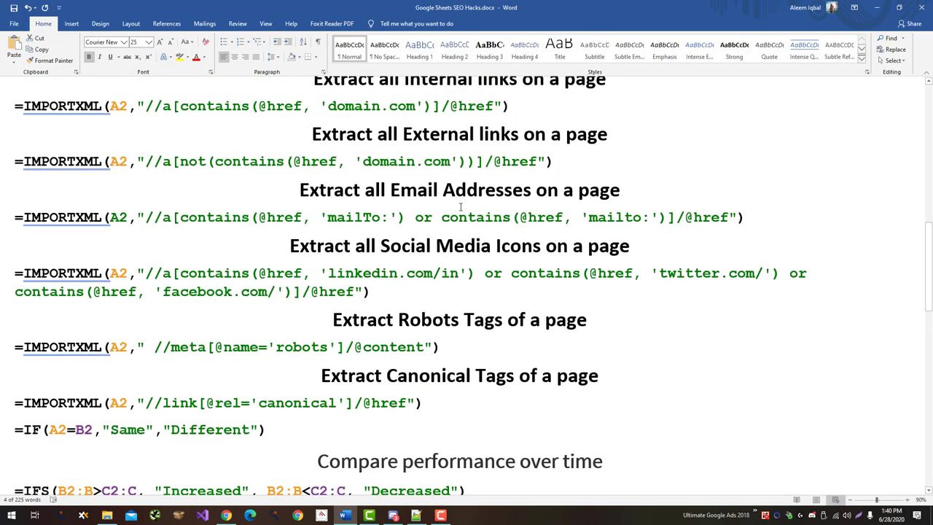
pyautogui.scroll(2, 473, 241)
pyautogui.scroll(1, 472, 226)
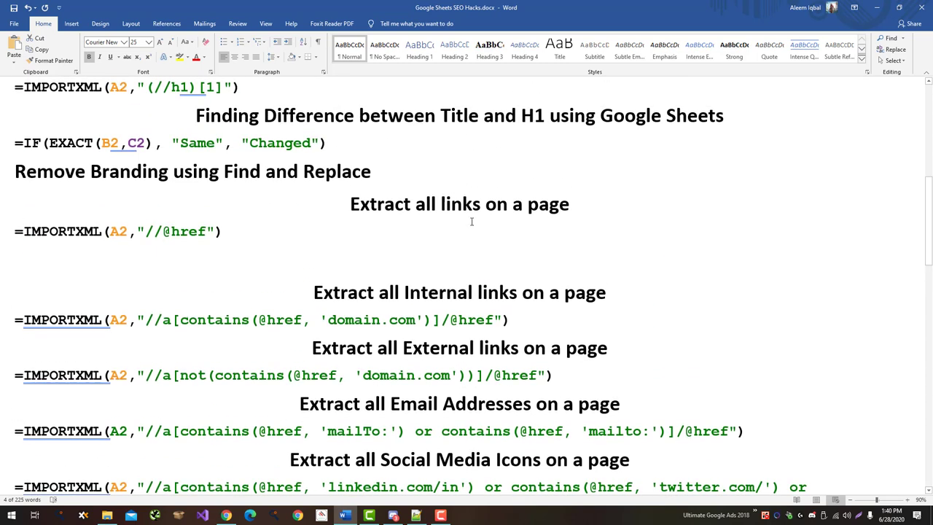